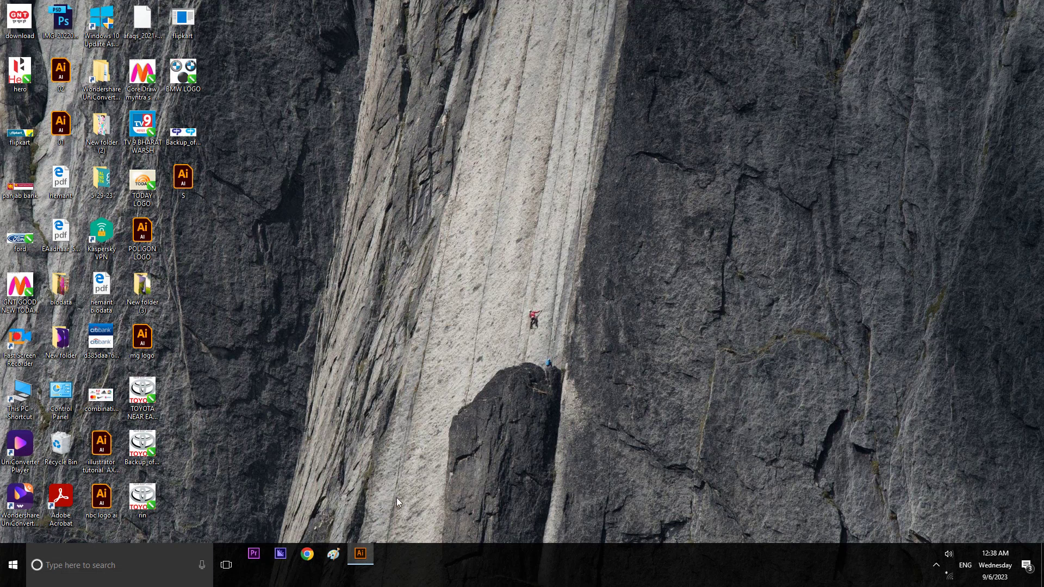
# - Restore the Illustrator window, view the blank artboard at 100% and show rulers
pyautogui.click(361, 554)
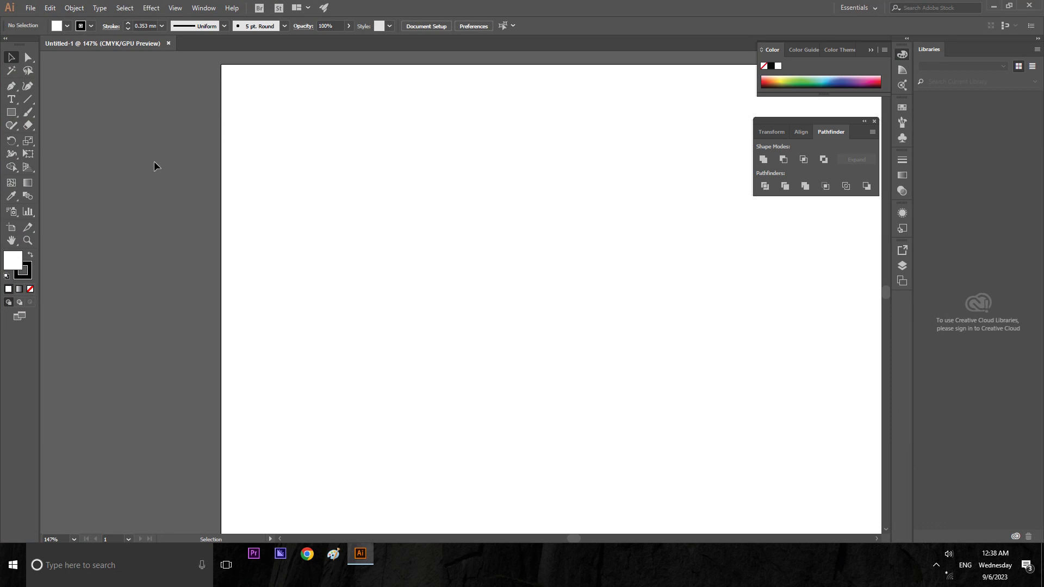
pyautogui.hotkey('ctrl', '0')
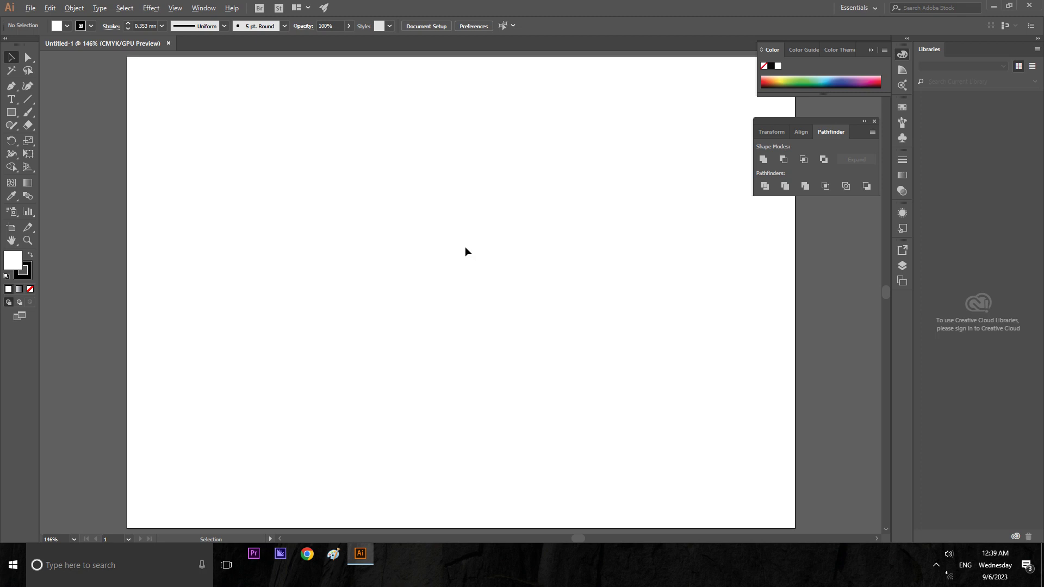
pyautogui.hotkey('ctrl', '1')
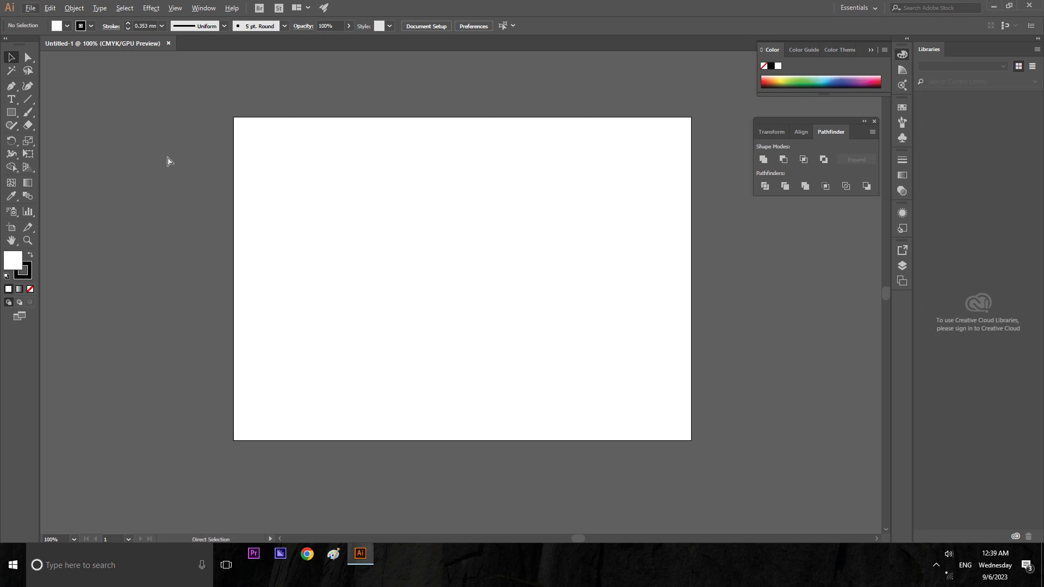
pyautogui.hotkey('ctrl', 'r')
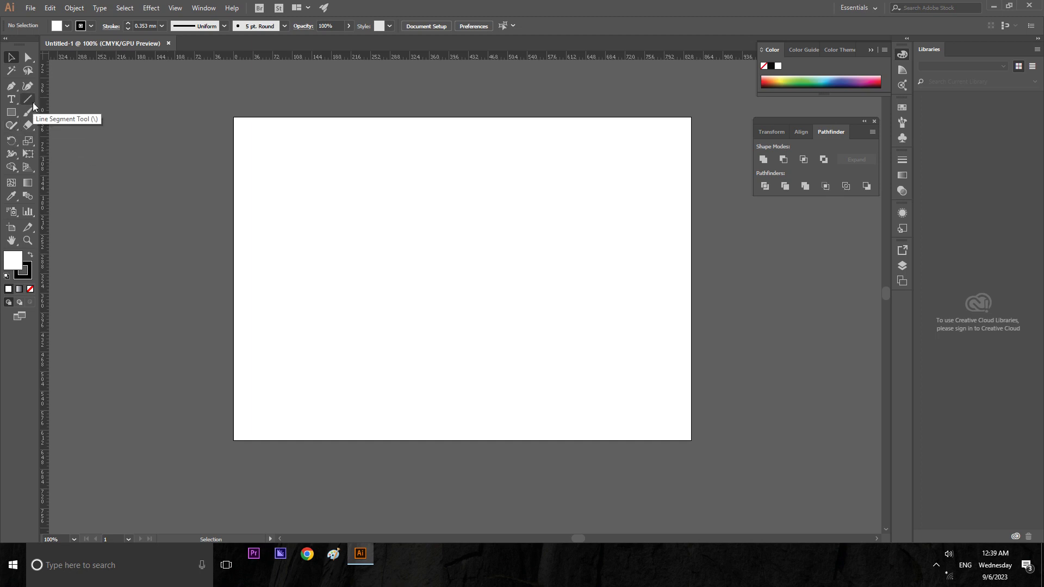
# - Draw a 278.5 pt square on the left side of the artboard
pyautogui.click(10, 112)
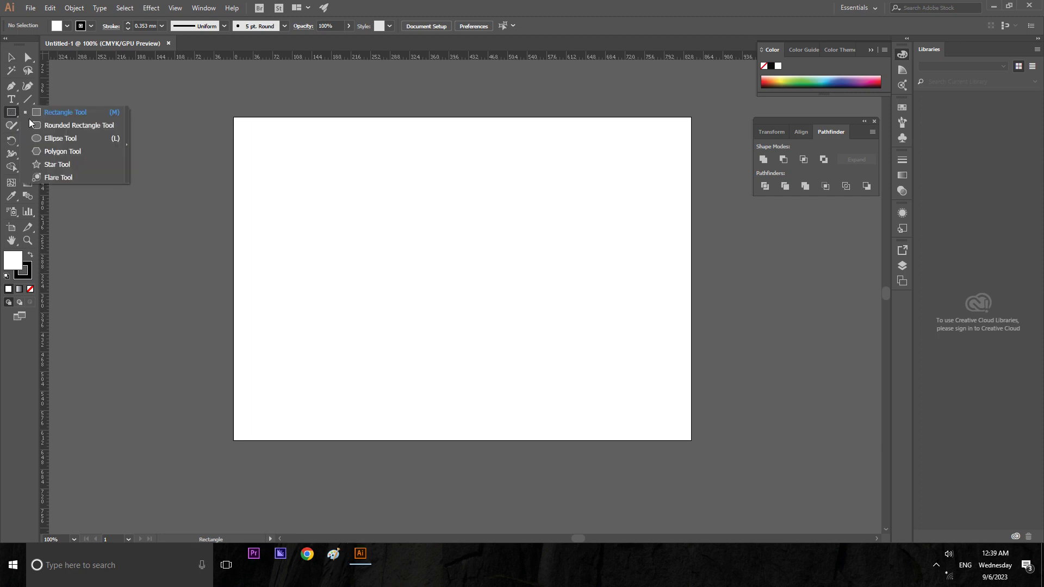
pyautogui.click(54, 116)
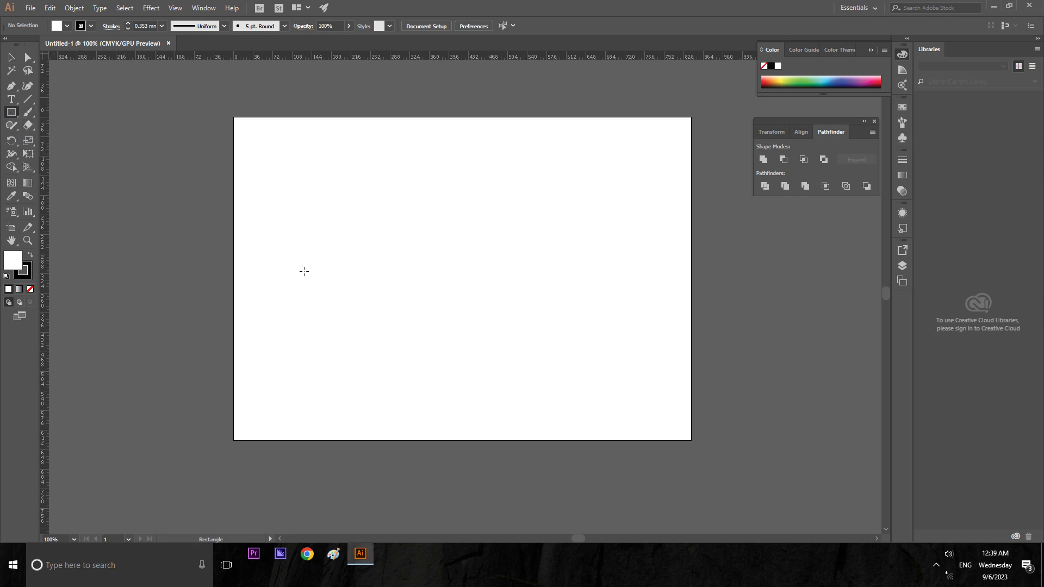
pyautogui.moveTo(280, 187); pyautogui.dragTo(430, 337)
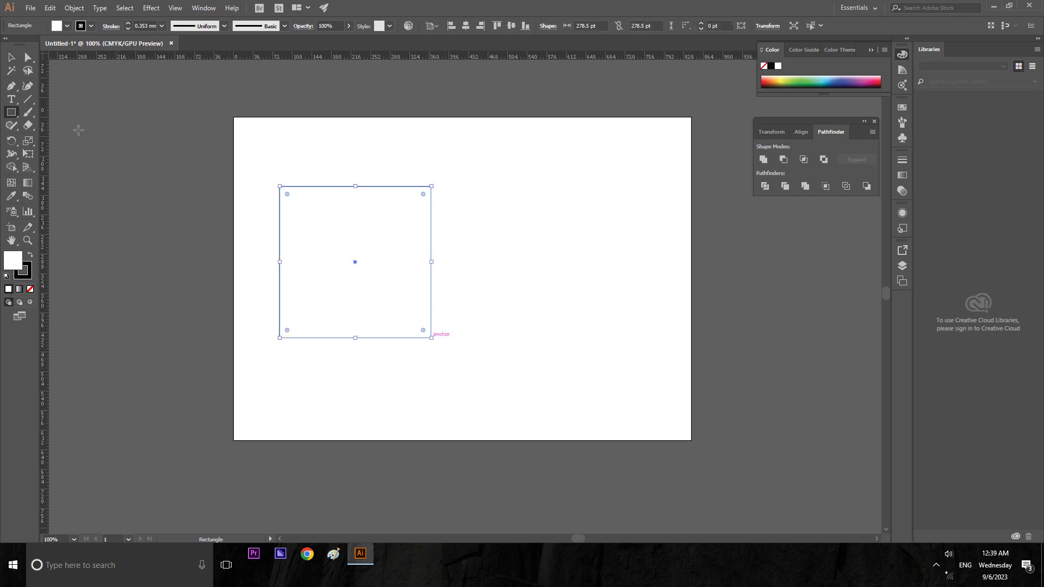
pyautogui.press('v')
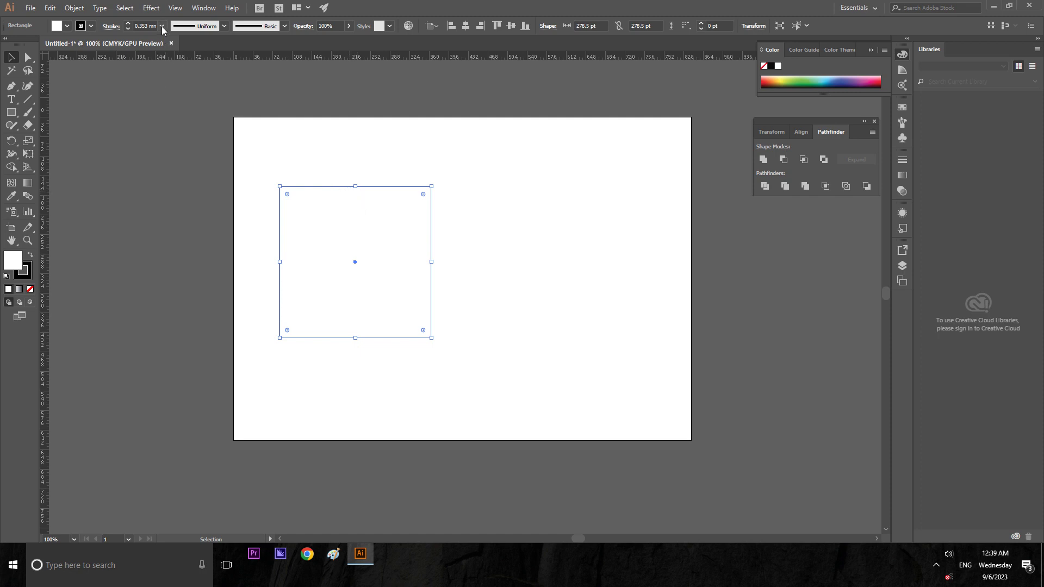
# - Fill the square with CMYK Blue by setting it as stroke and swapping fill and stroke
pyautogui.click(91, 26)
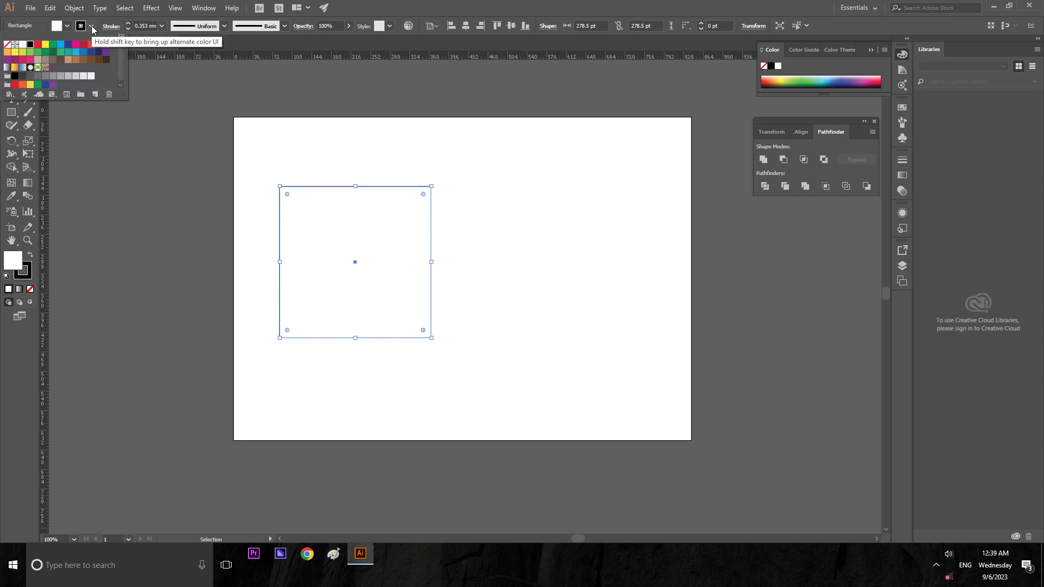
pyautogui.click(69, 45)
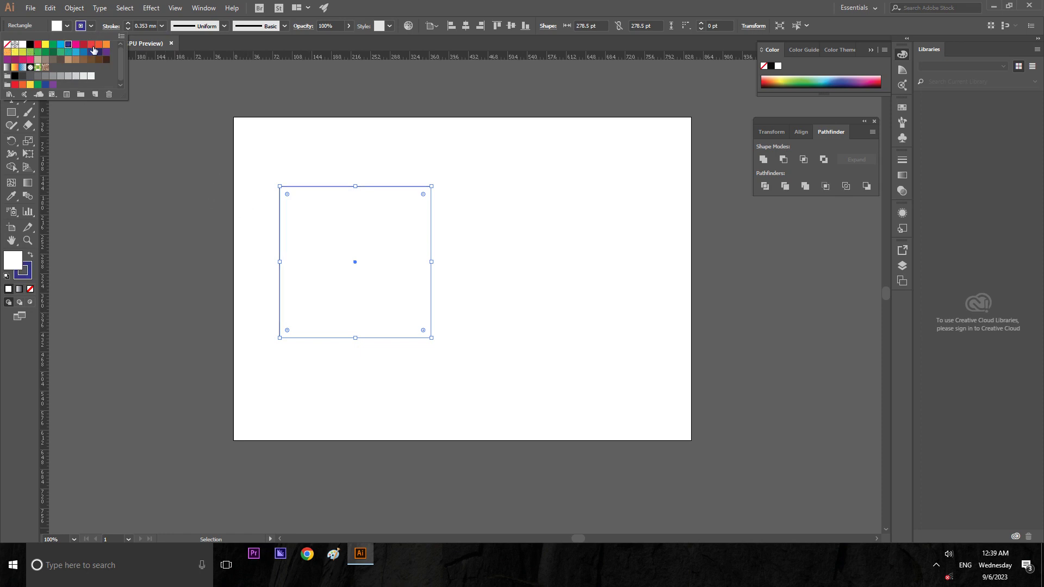
pyautogui.click(170, 105)
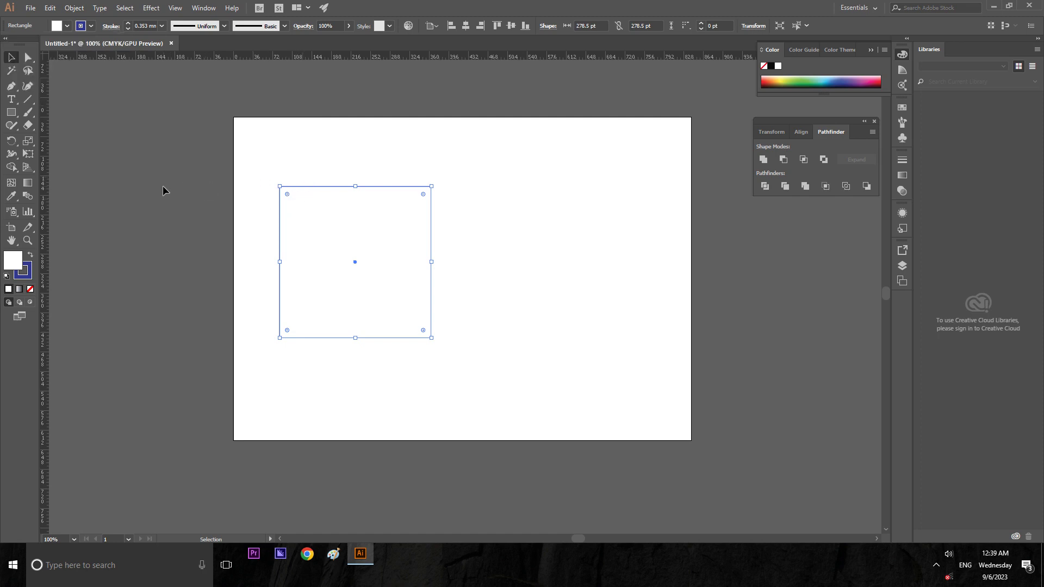
pyautogui.hotkey('shift', 'x')
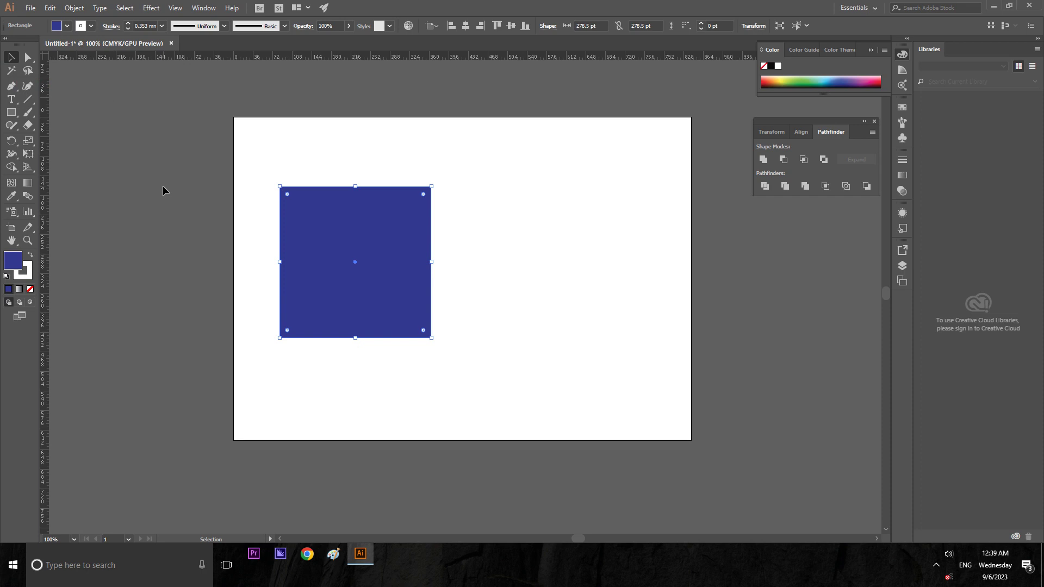
pyautogui.click(163, 187)
# - Create a smaller 251 pt square inset inside the blue square
pyautogui.click(298, 225)
pyautogui.press('a')
pyautogui.press('ctrl')
pyautogui.press('v')
pyautogui.press('ctrl')
pyautogui.moveTo(433, 186); pyautogui.dragTo(423, 194)
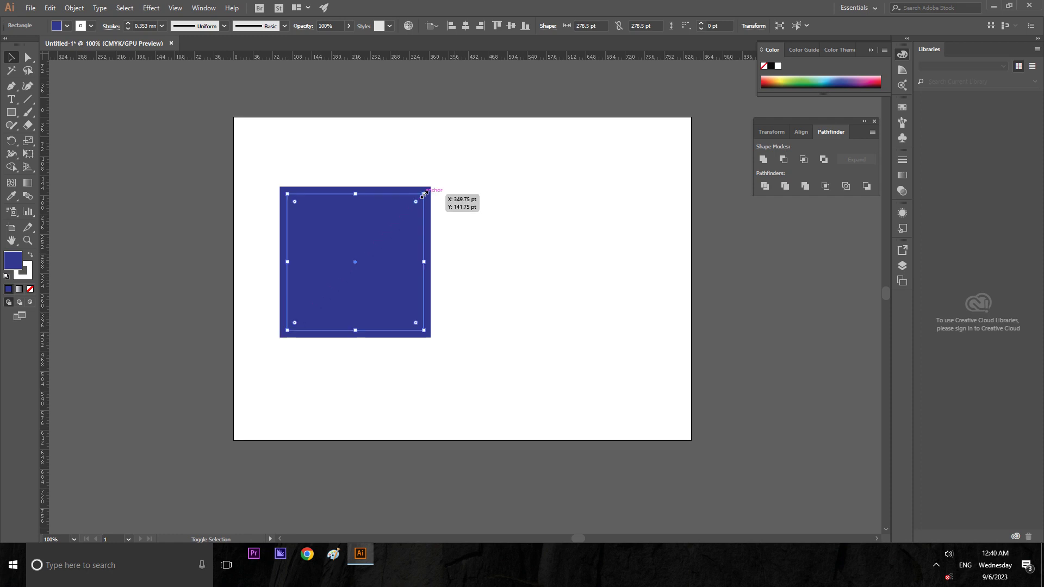
# - Give the inner square a white fill and no stroke
pyautogui.click(66, 26)
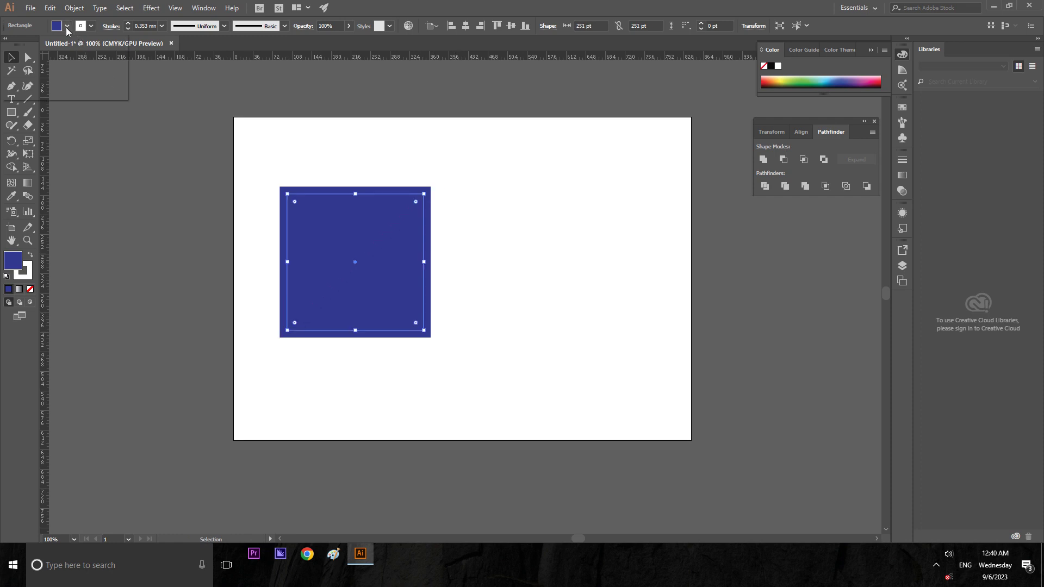
pyautogui.click(7, 45)
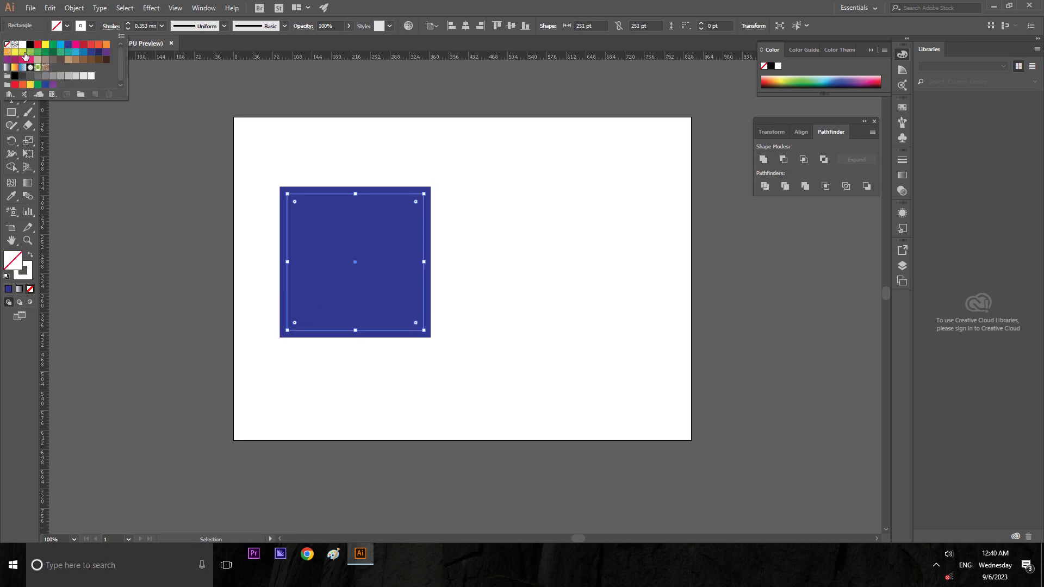
pyautogui.click(158, 99)
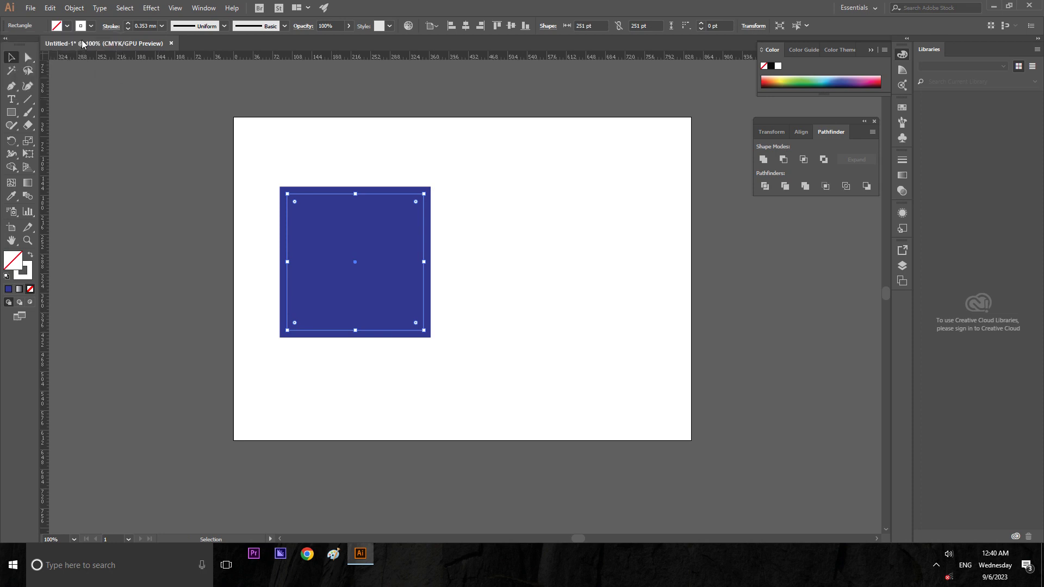
pyautogui.click(91, 26)
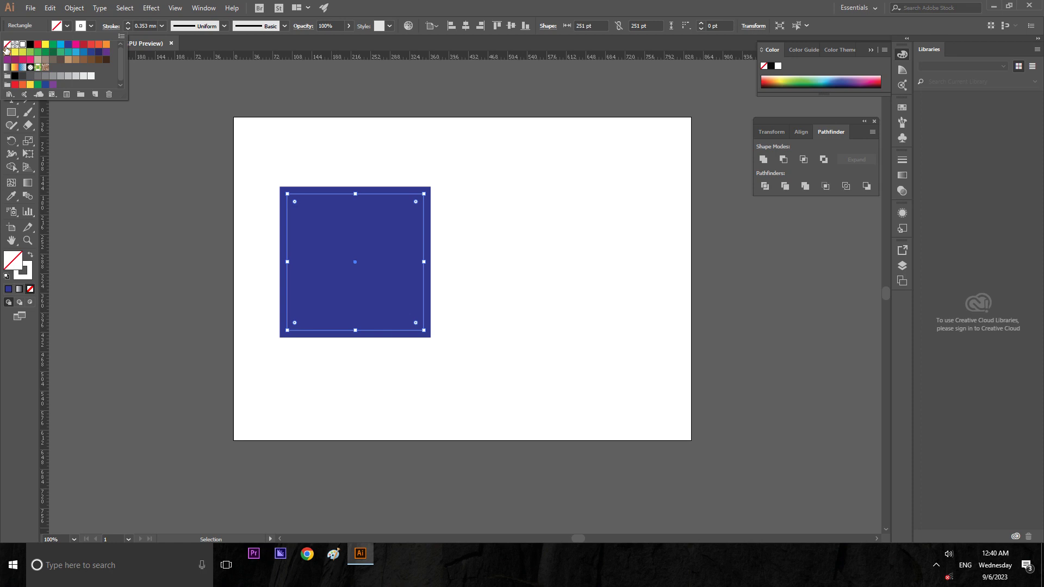
pyautogui.click(7, 44)
pyautogui.click(67, 26)
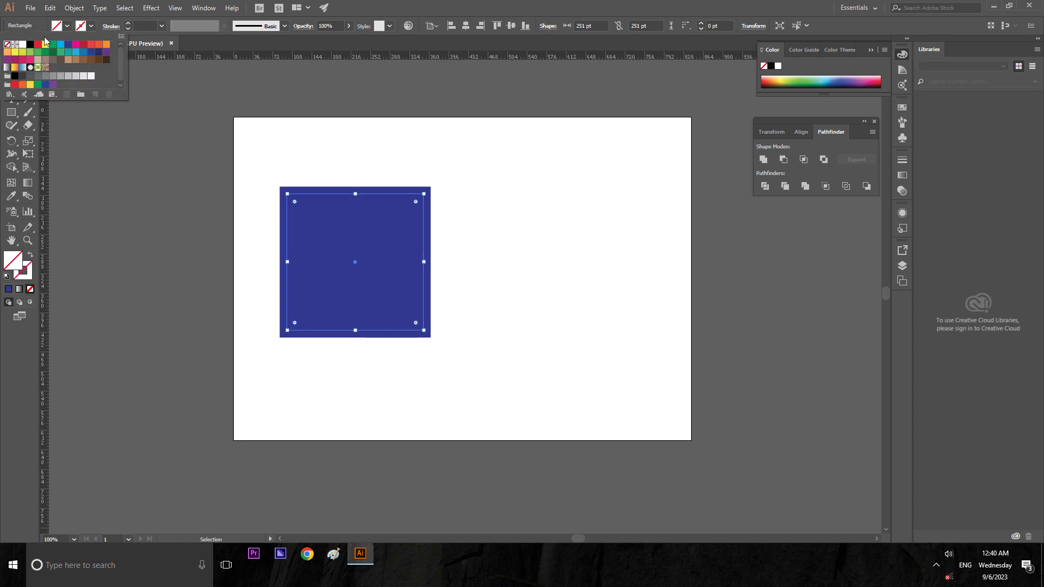
pyautogui.click(23, 44)
pyautogui.click(151, 195)
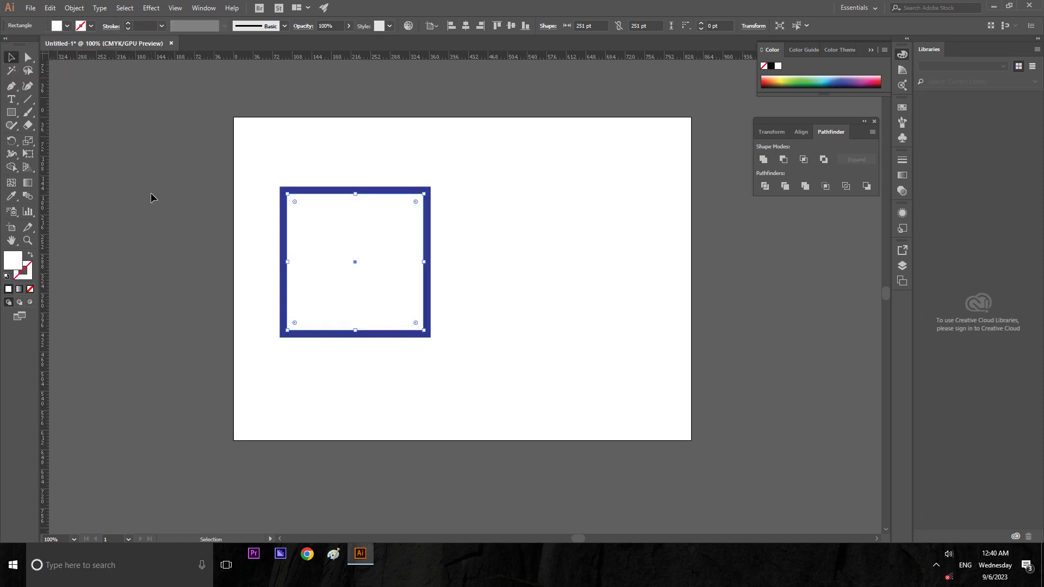
# - Move both squares together left, off the artboard
pyautogui.moveTo(242, 169); pyautogui.dragTo(482, 367)
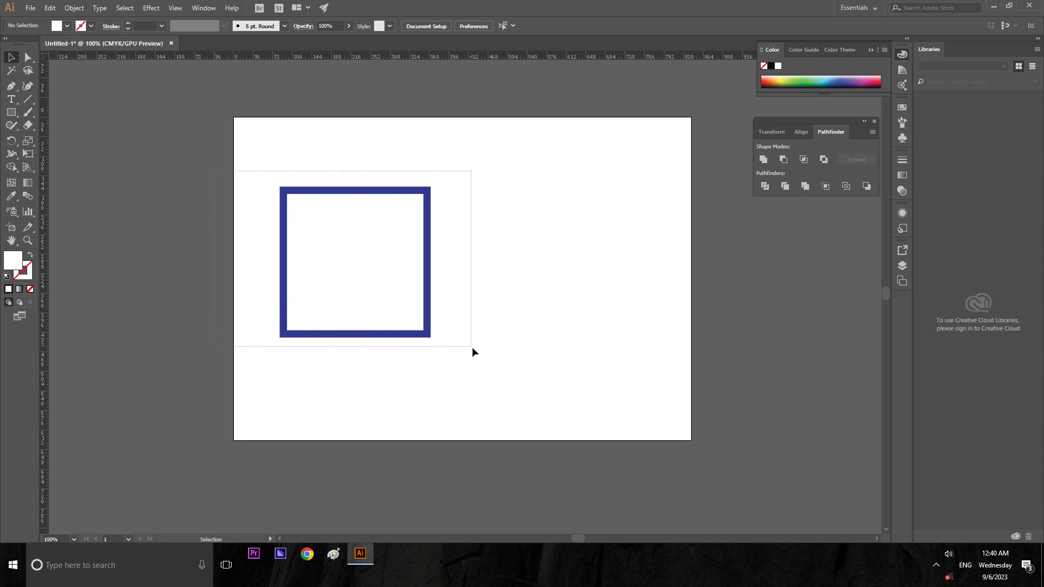
pyautogui.click(380, 292)
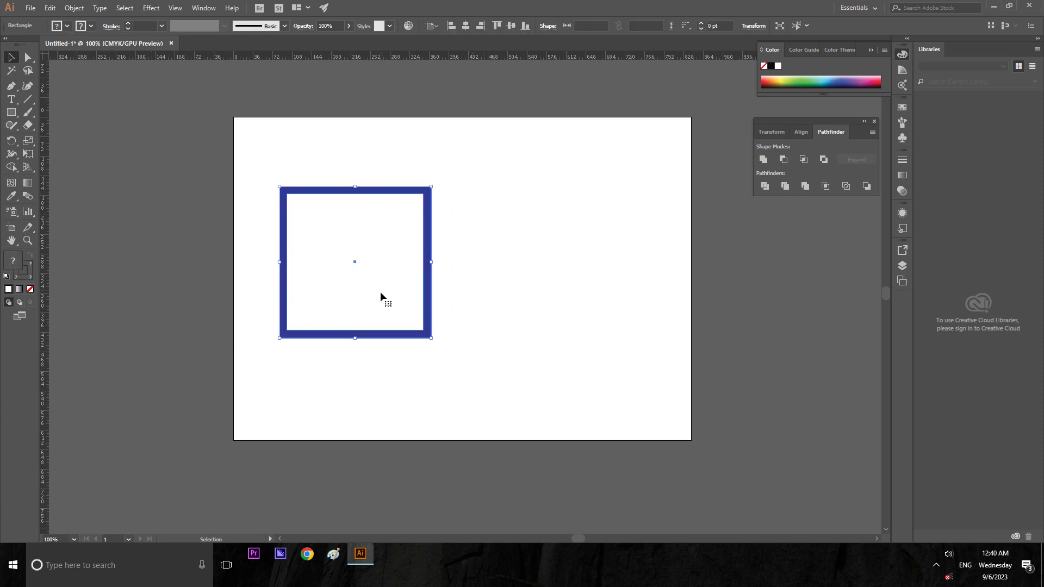
pyautogui.moveTo(374, 294); pyautogui.dragTo(164, 288)
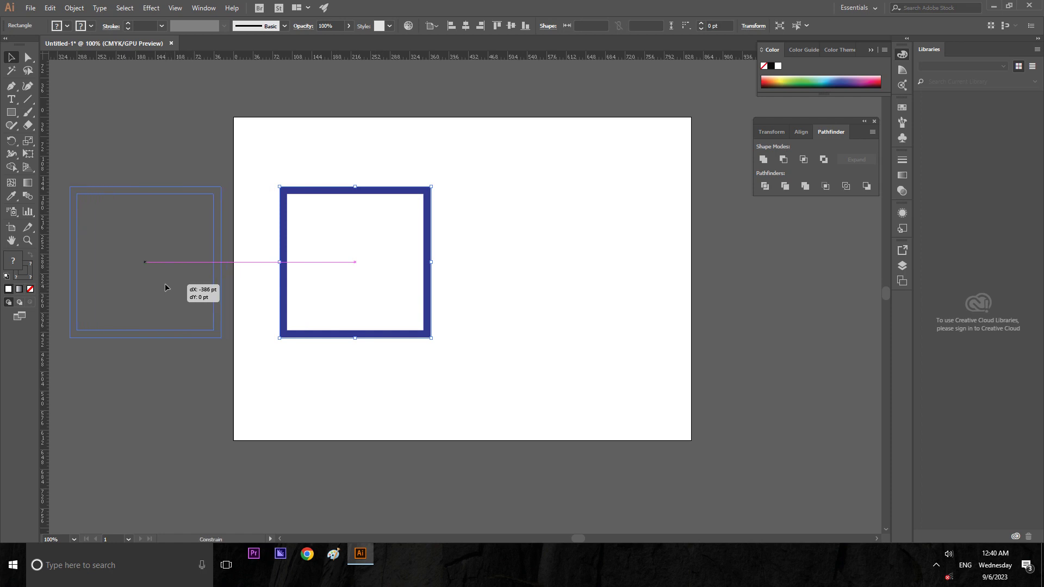
pyautogui.click(212, 145)
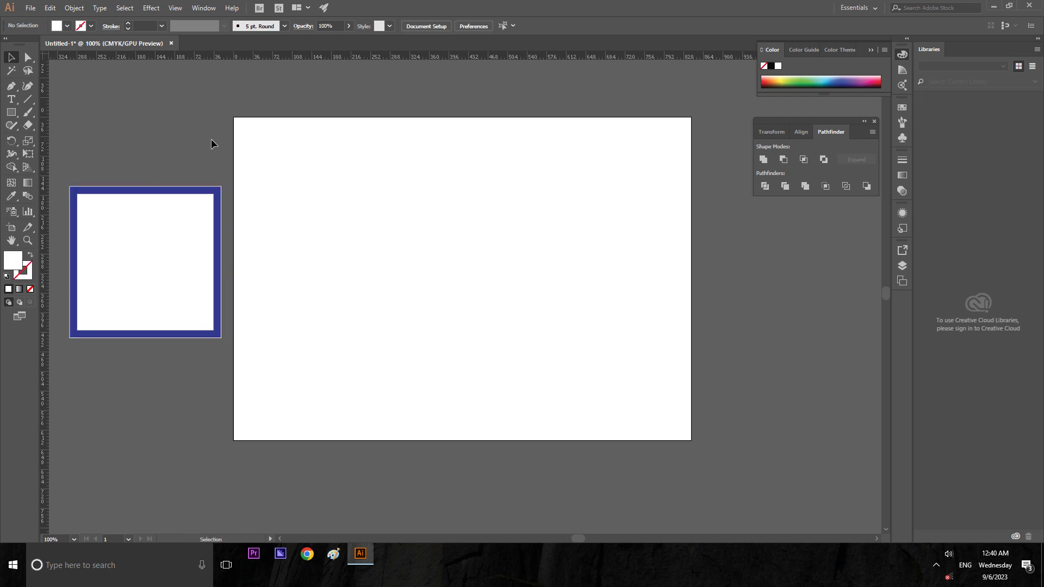
pyautogui.click(219, 205)
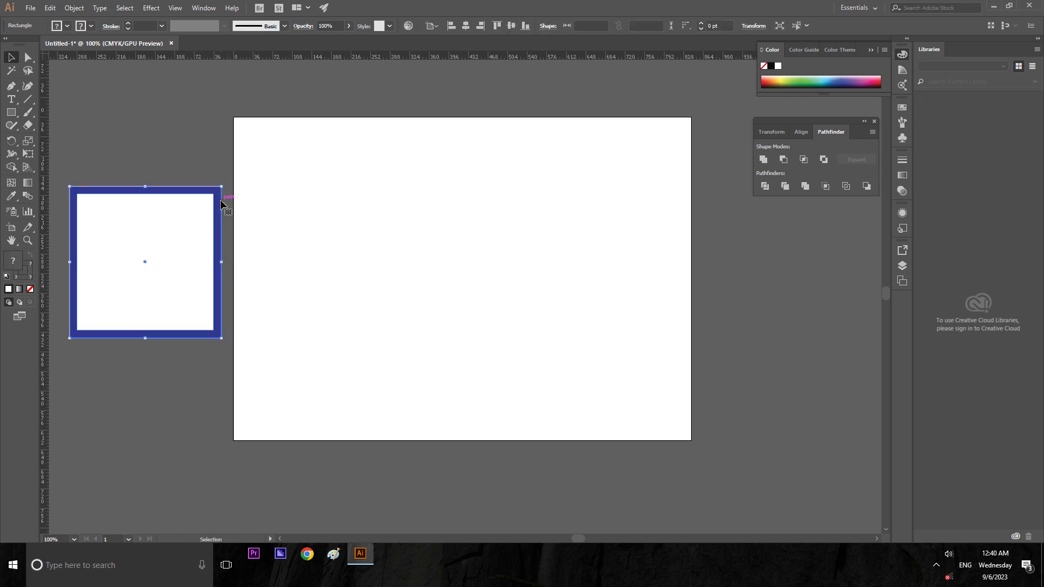
# - Ungroup the blue and white squares
pyautogui.rightClick(172, 185)
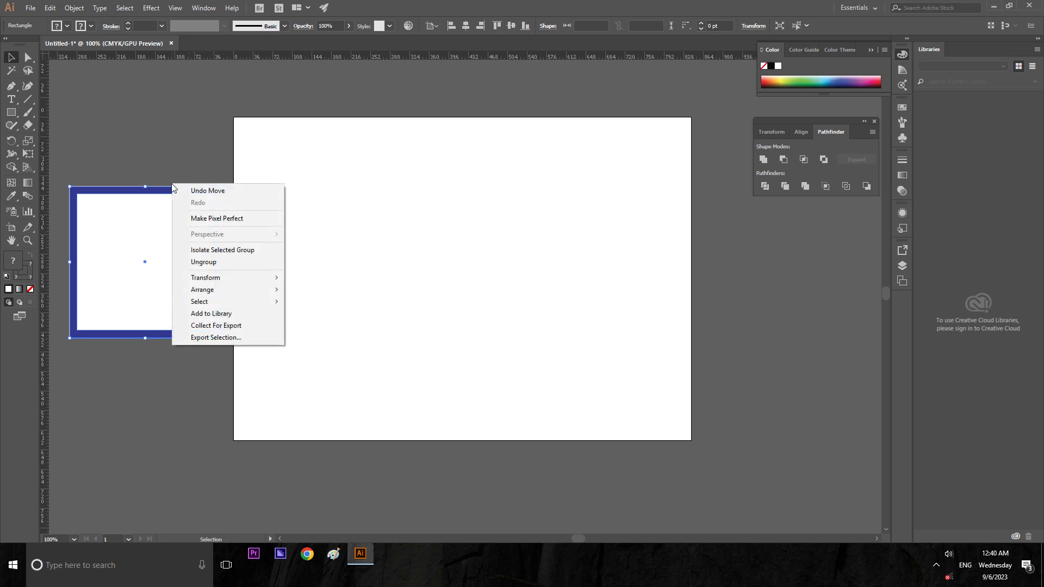
pyautogui.click(116, 136)
pyautogui.click(139, 191)
pyautogui.rightClick(138, 192)
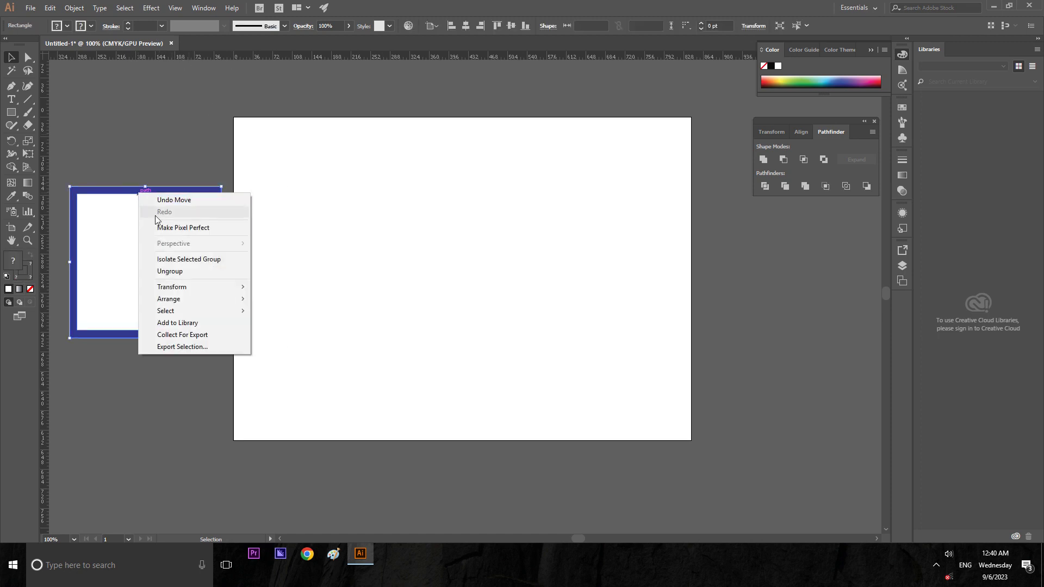
pyautogui.click(181, 274)
# - Remove the stroke from the outer blue square
pyautogui.click(181, 191)
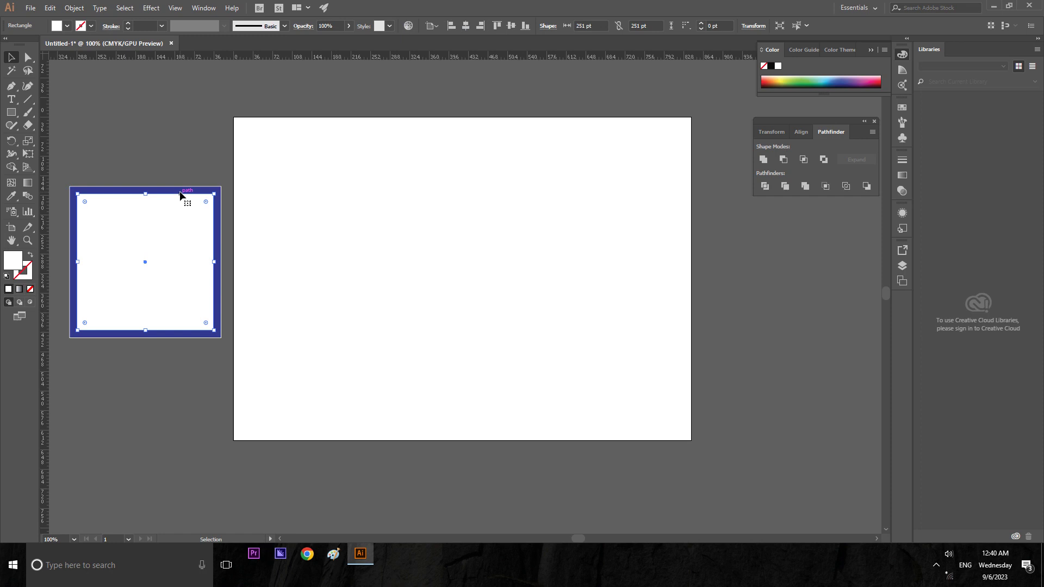
pyautogui.click(181, 189)
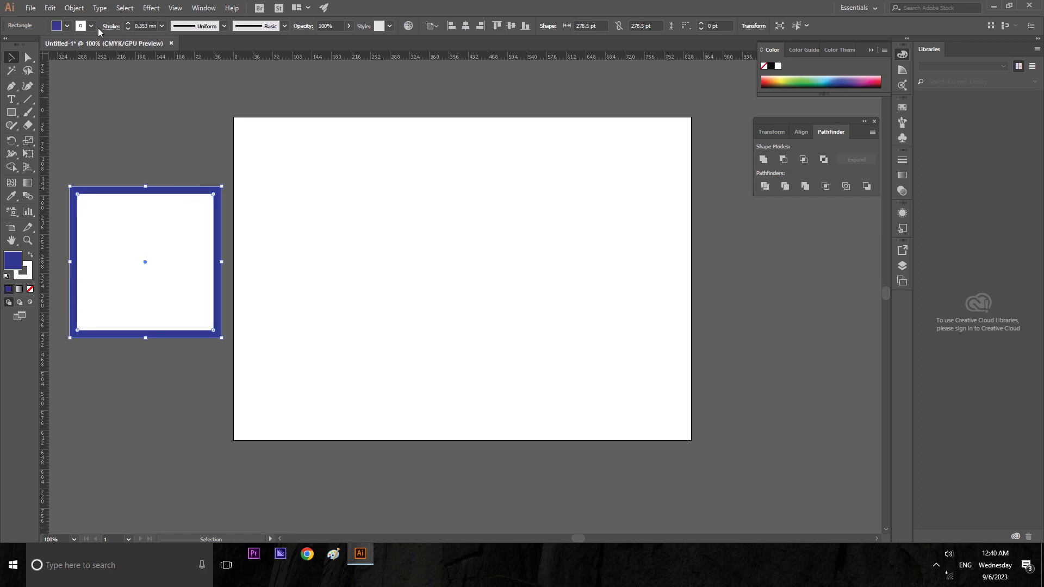
pyautogui.click(91, 26)
pyautogui.click(8, 45)
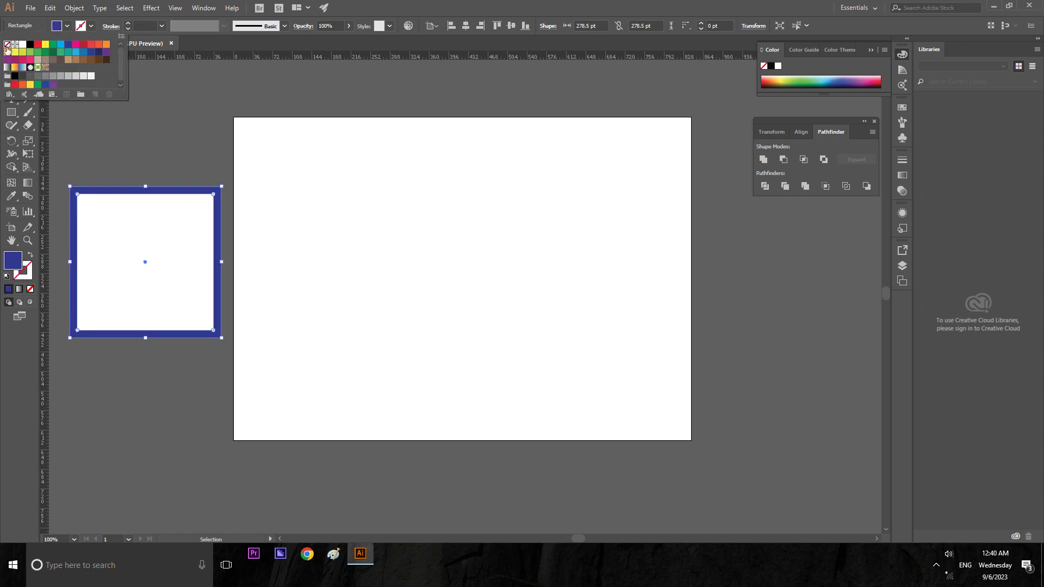
pyautogui.click(204, 139)
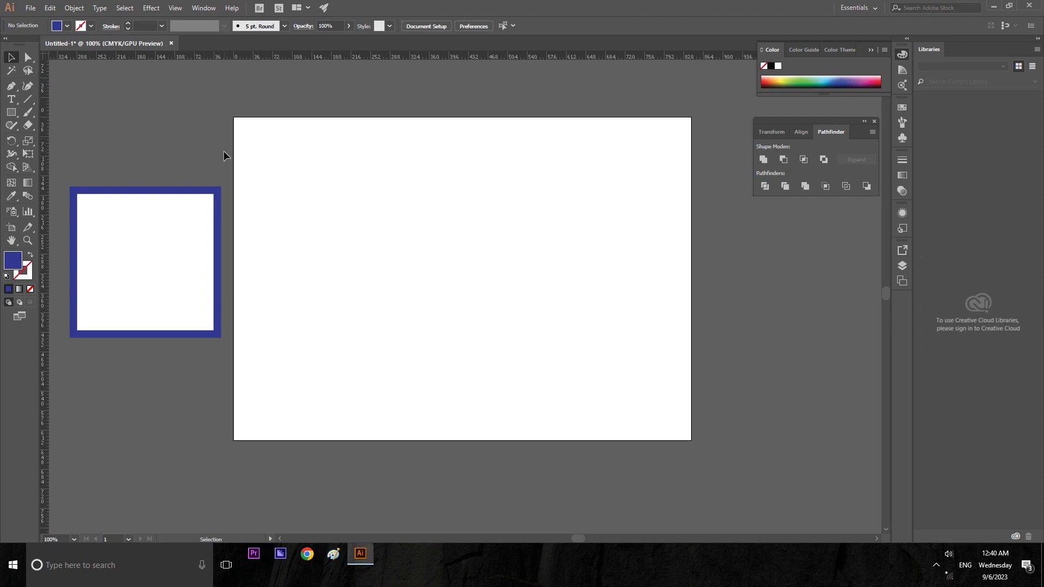
pyautogui.click(13, 113)
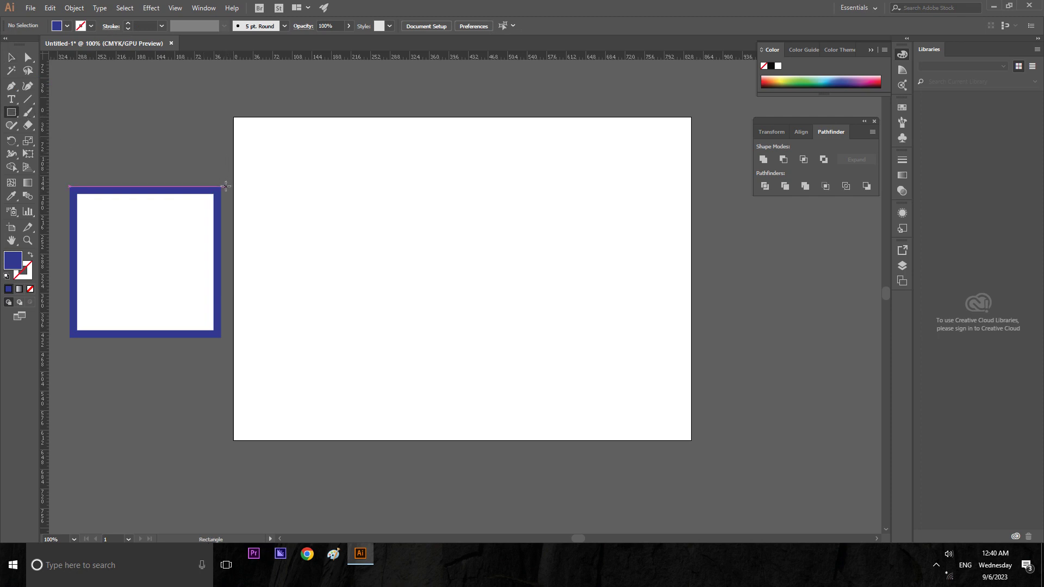
pyautogui.moveTo(227, 186); pyautogui.dragTo(580, 338)
pyautogui.click(10, 57)
pyautogui.moveTo(373, 290); pyautogui.dragTo(460, 290)
pyautogui.click(404, 158)
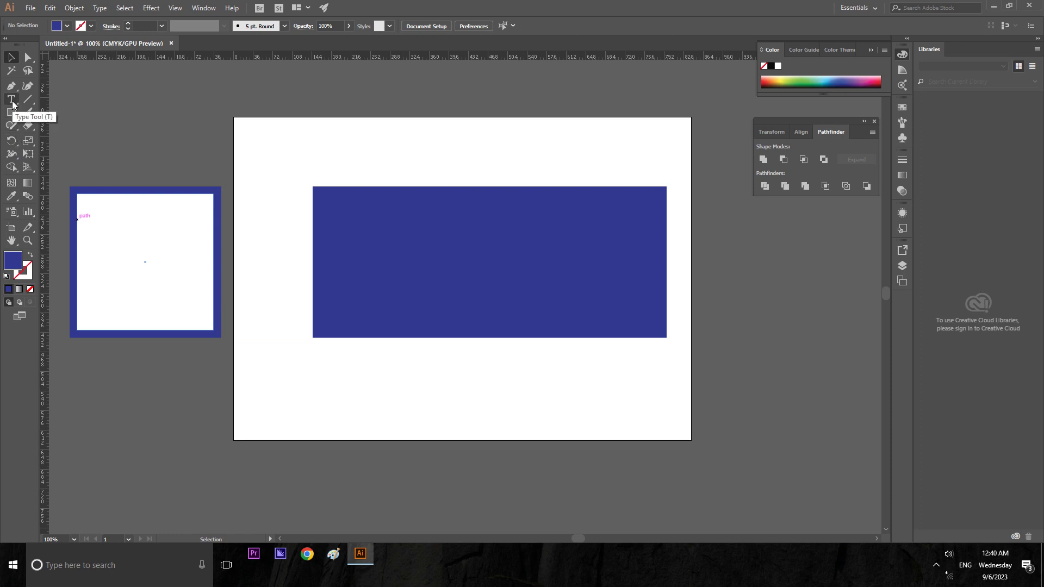
# - Type 'blue star' as a text object on the blue rectangle
pyautogui.click(385, 263)
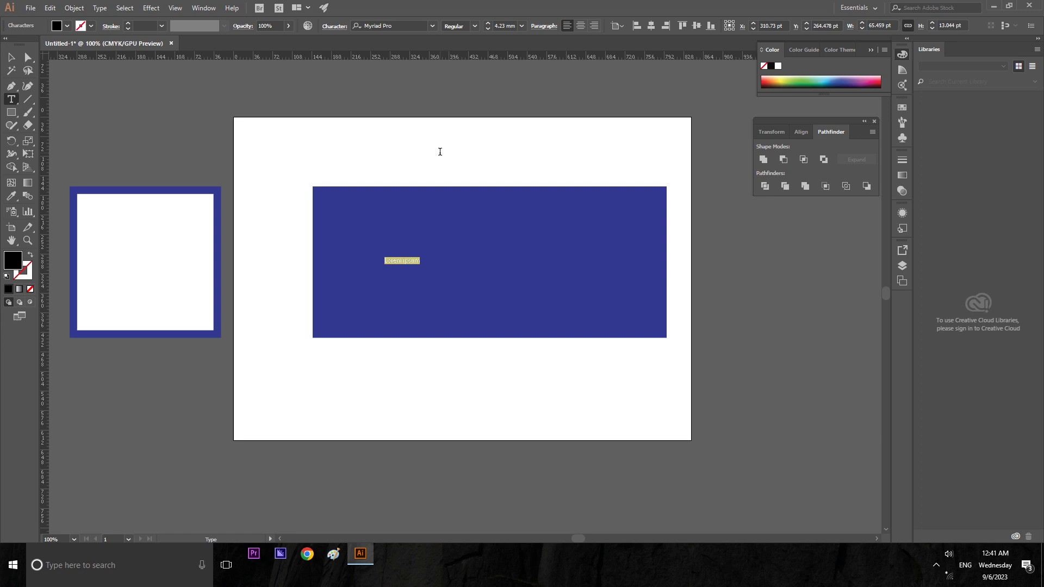
pyautogui.press('BackSpace')
pyautogui.press('Escape')
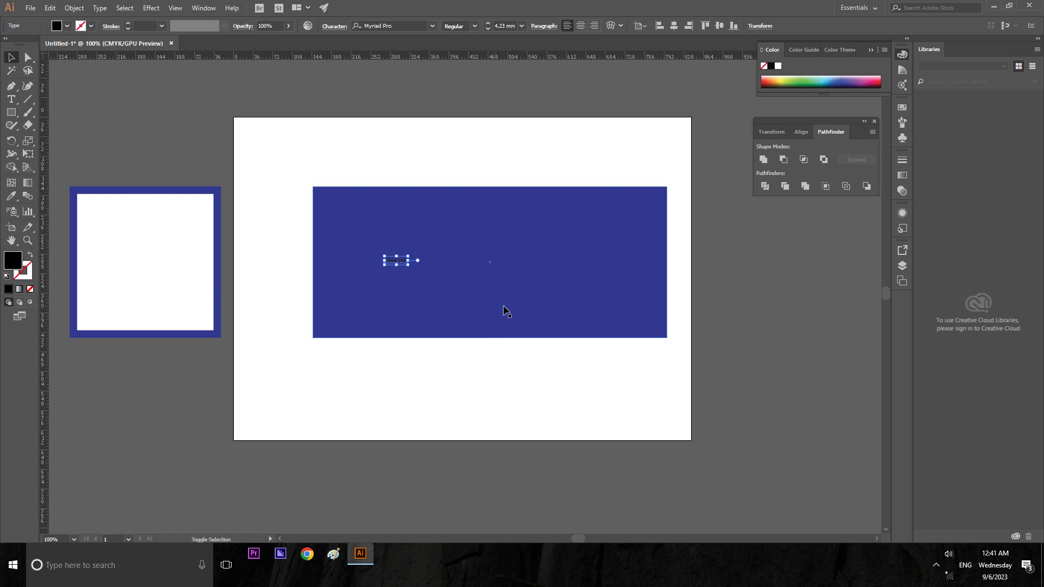
# - Centre the text on the rectangle and enlarge it to about 52.73 mm
pyautogui.keyDown('shift'); pyautogui.click(503, 308); pyautogui.keyUp('shift')
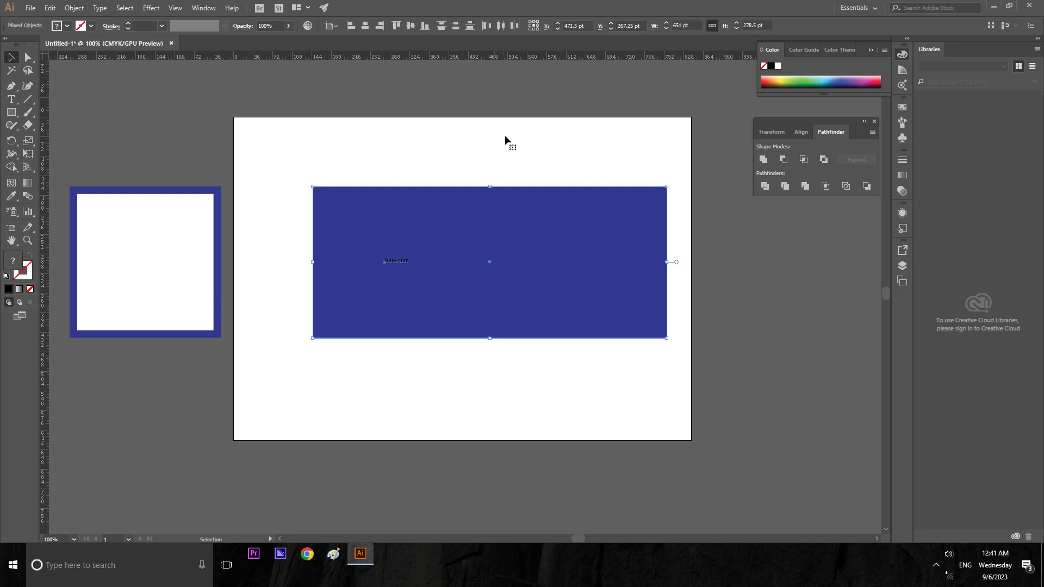
pyautogui.click(342, 29)
pyautogui.click(366, 26)
pyautogui.click(405, 29)
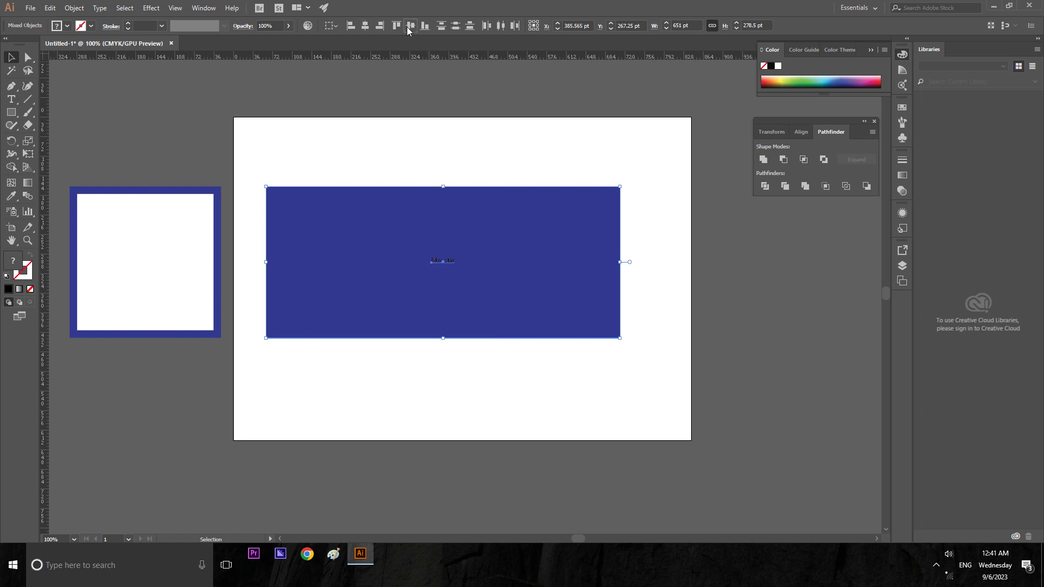
pyautogui.click(510, 153)
pyautogui.click(453, 263)
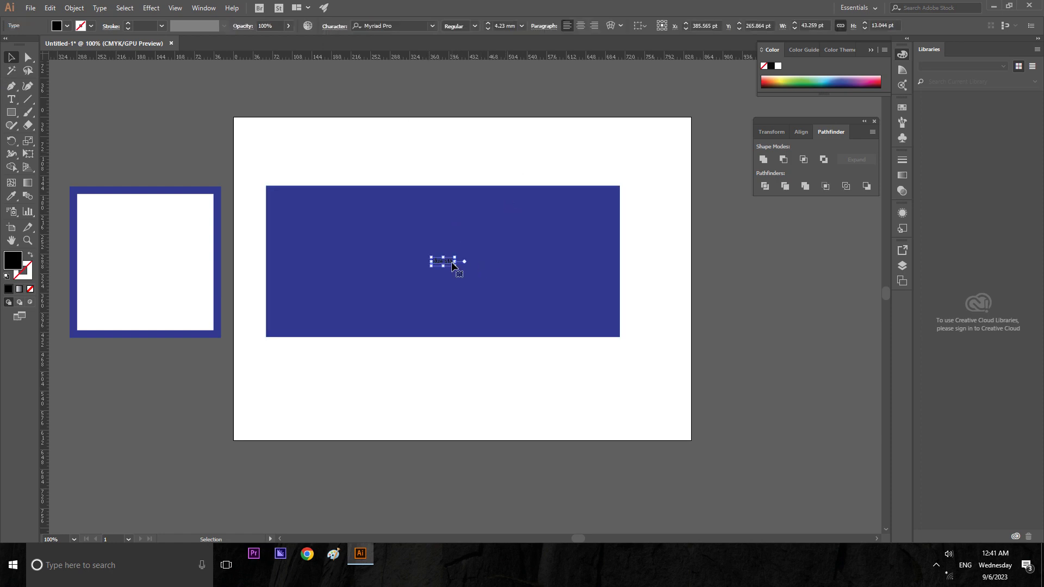
pyautogui.moveTo(456, 266); pyautogui.dragTo(591, 351)
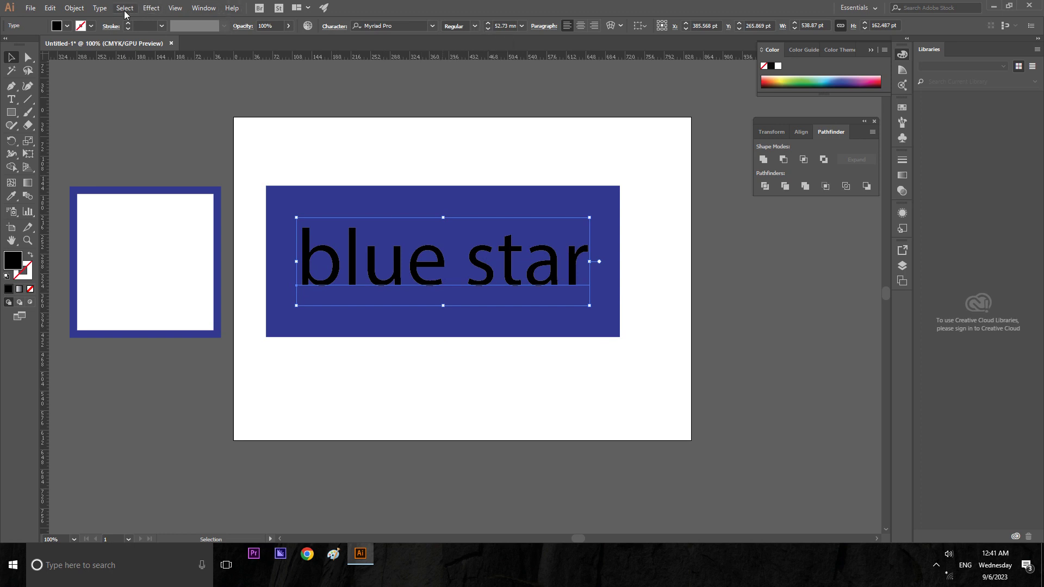
# - Change the text to uppercase BLUE STAR in Myriad Pro Semibold
pyautogui.click(100, 8)
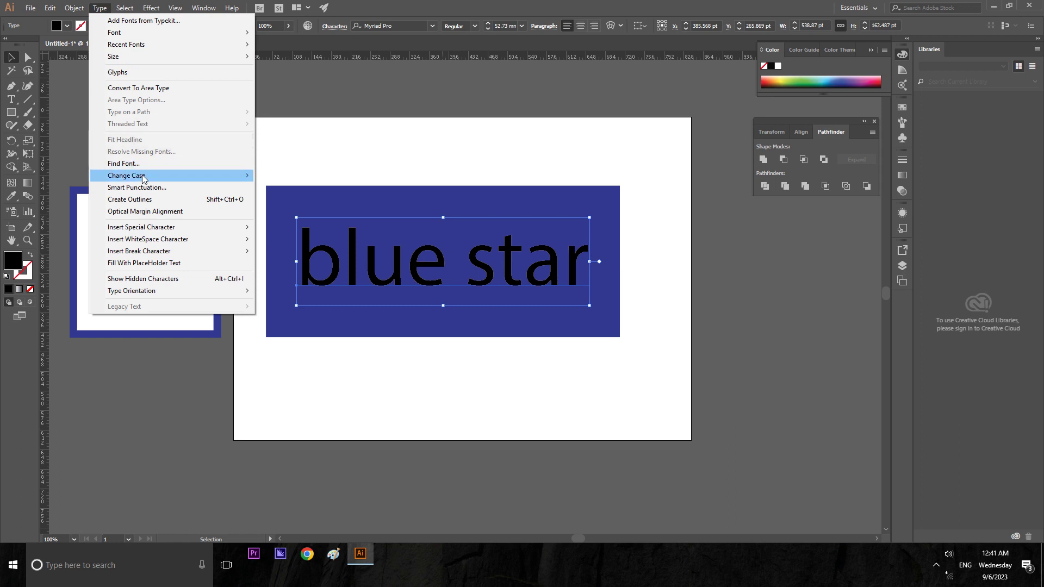
pyautogui.moveTo(126, 175)
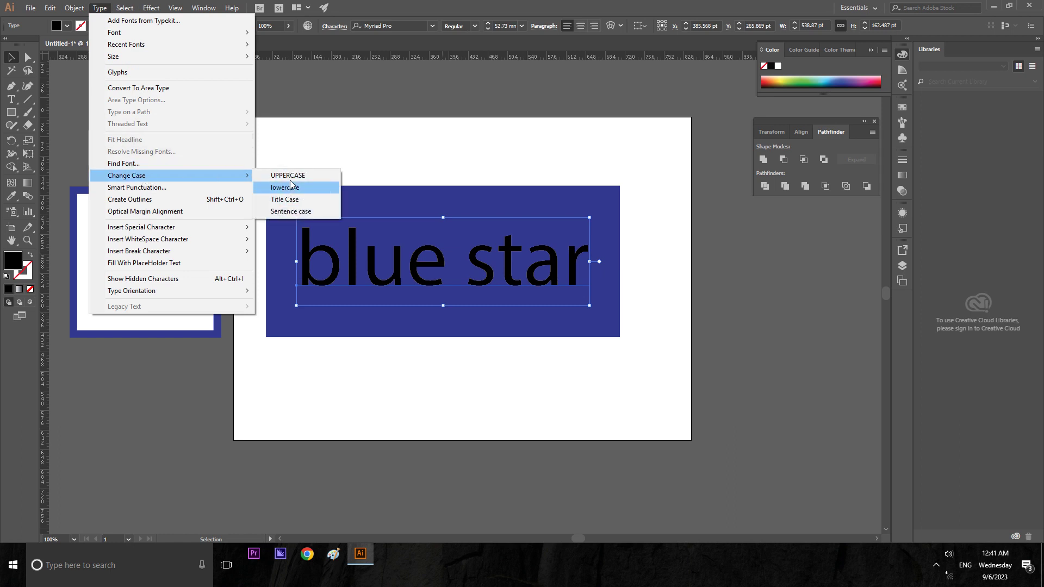
pyautogui.click(288, 175)
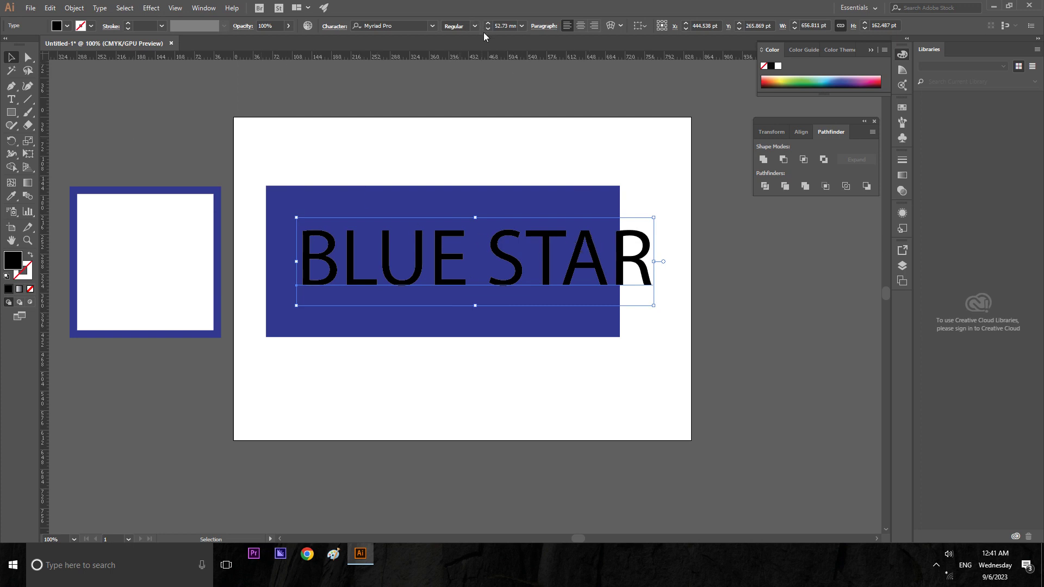
pyautogui.click(475, 27)
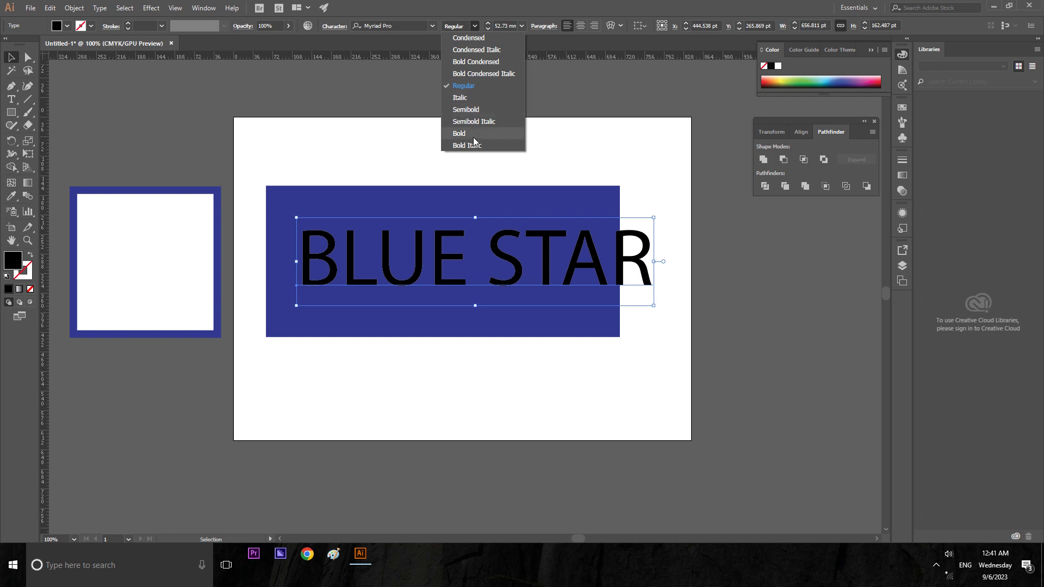
pyautogui.click(471, 109)
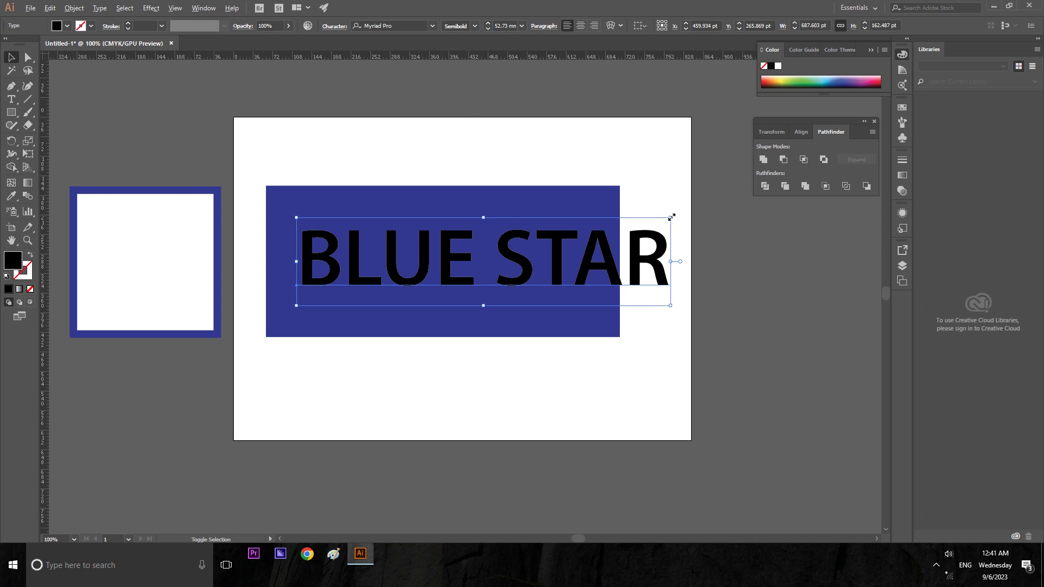
# - Shrink the text slightly and centre it horizontally on the rectangle
pyautogui.moveTo(672, 217); pyautogui.dragTo(643, 225)
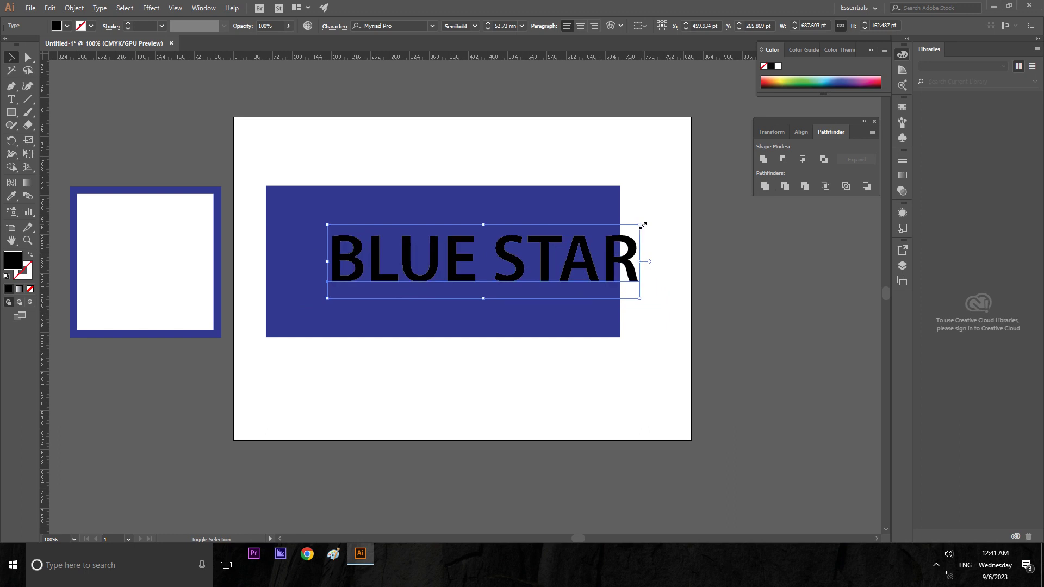
pyautogui.keyDown('shift'); pyautogui.click(608, 206); pyautogui.keyUp('shift')
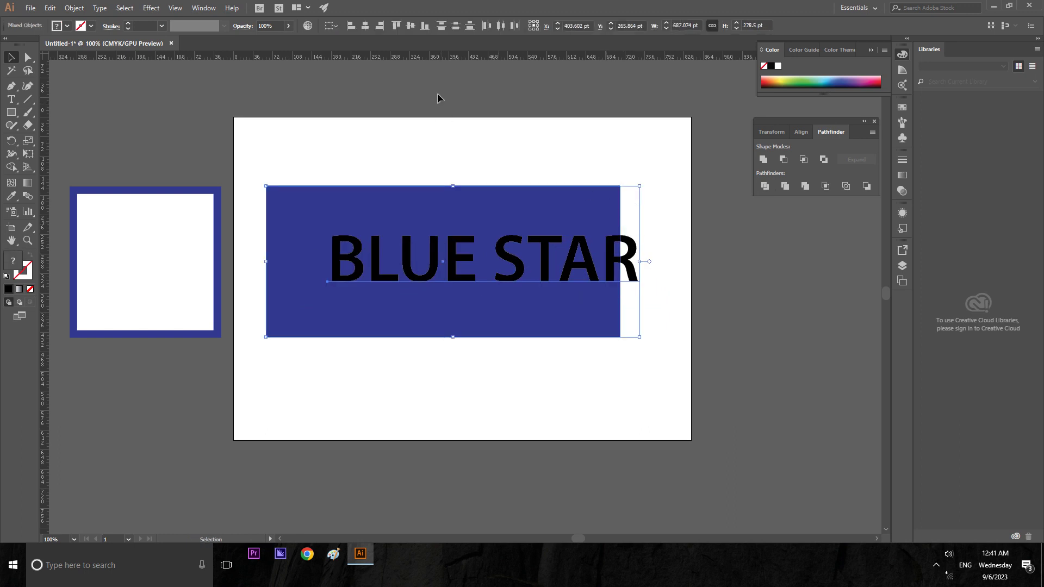
pyautogui.click(364, 27)
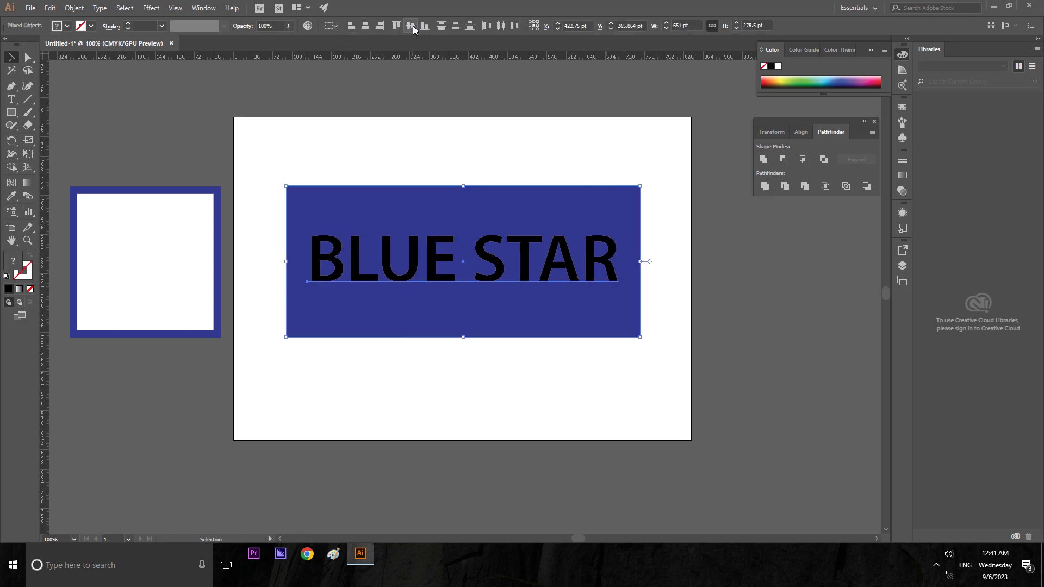
pyautogui.click(490, 97)
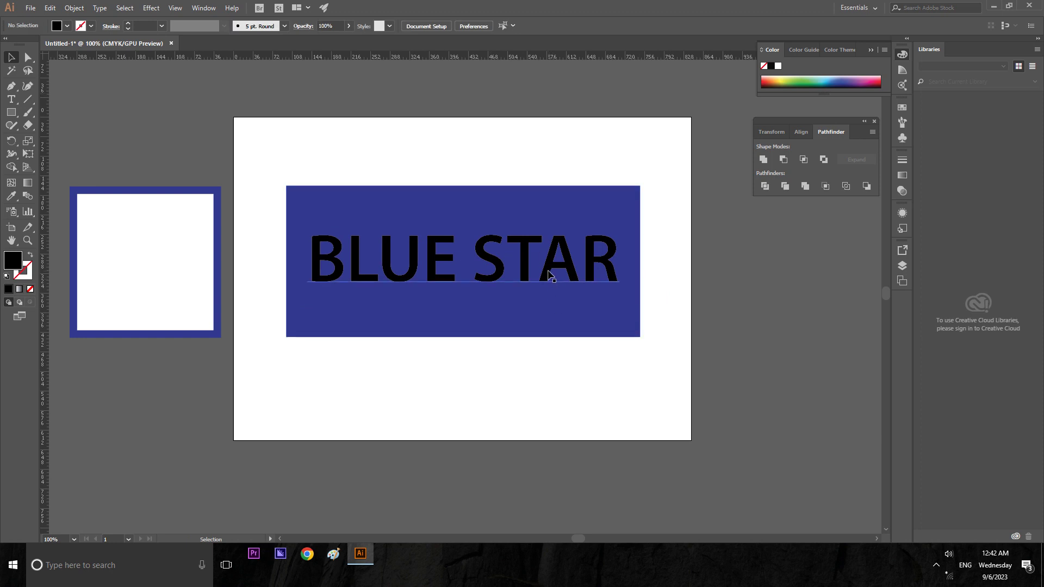
pyautogui.click(549, 274)
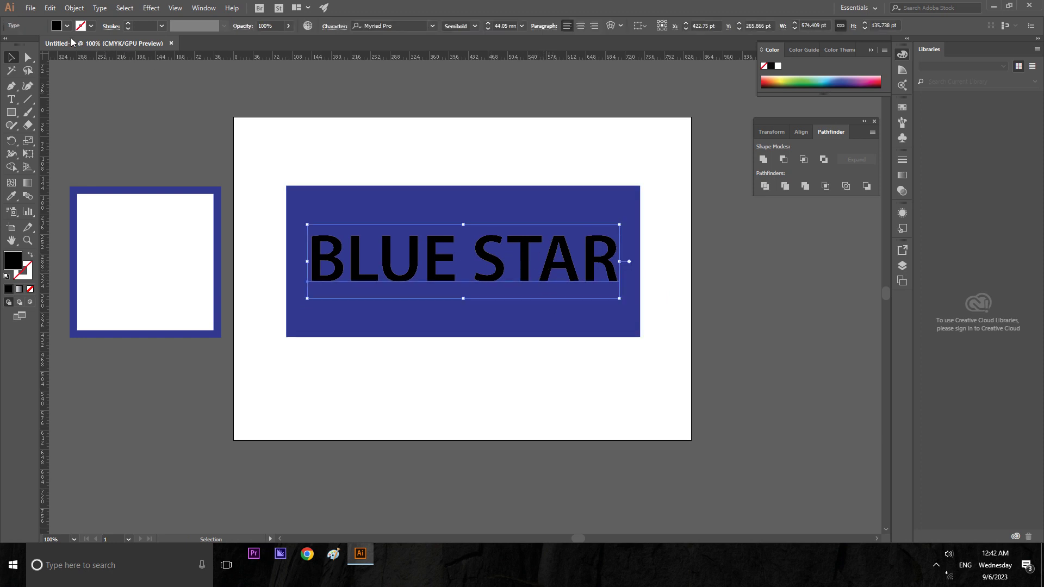
# - Make the BLUE STAR text white
pyautogui.click(59, 27)
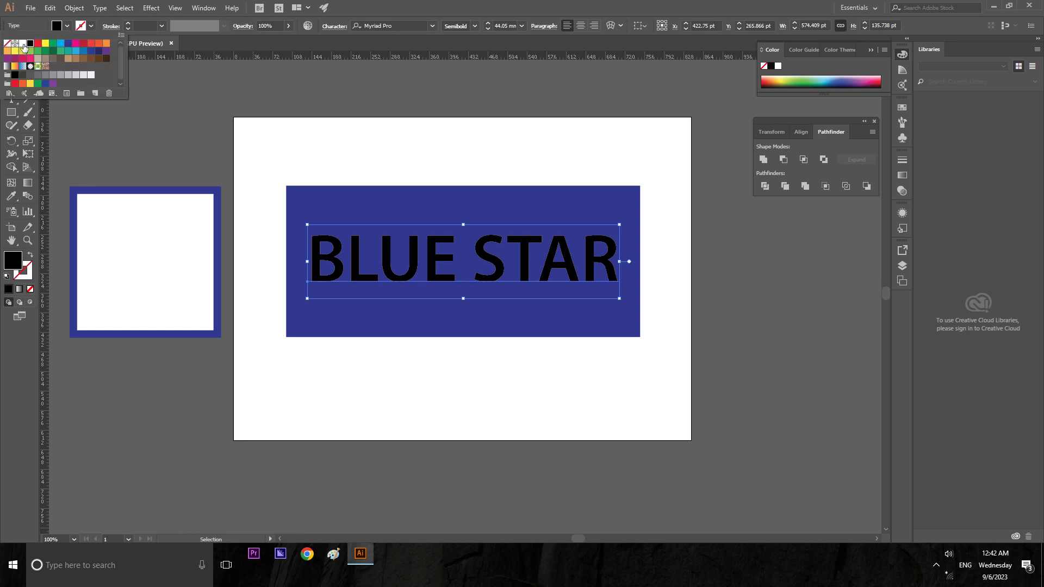
pyautogui.click(22, 43)
pyautogui.click(247, 90)
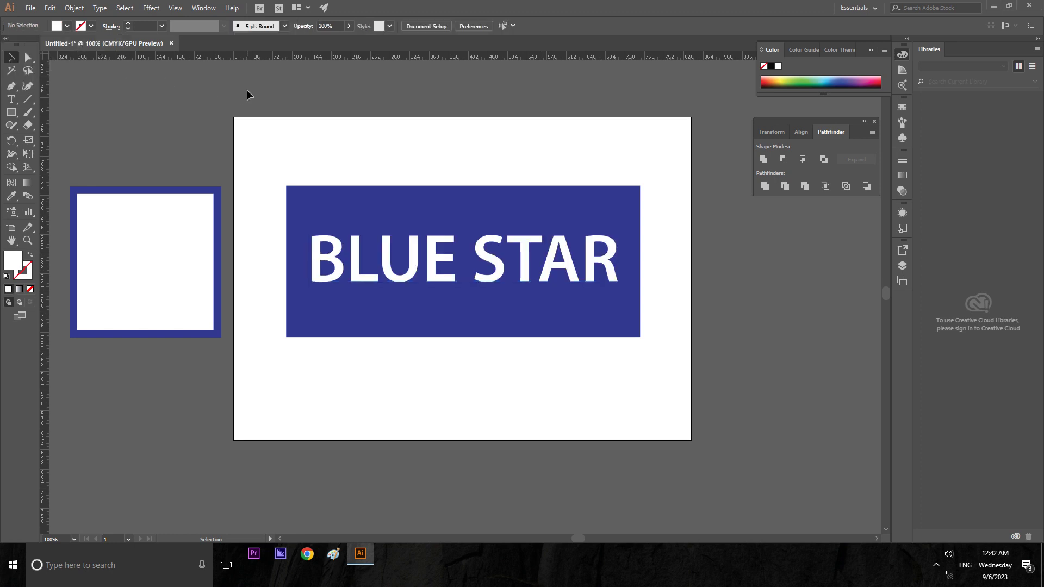
pyautogui.click(403, 282)
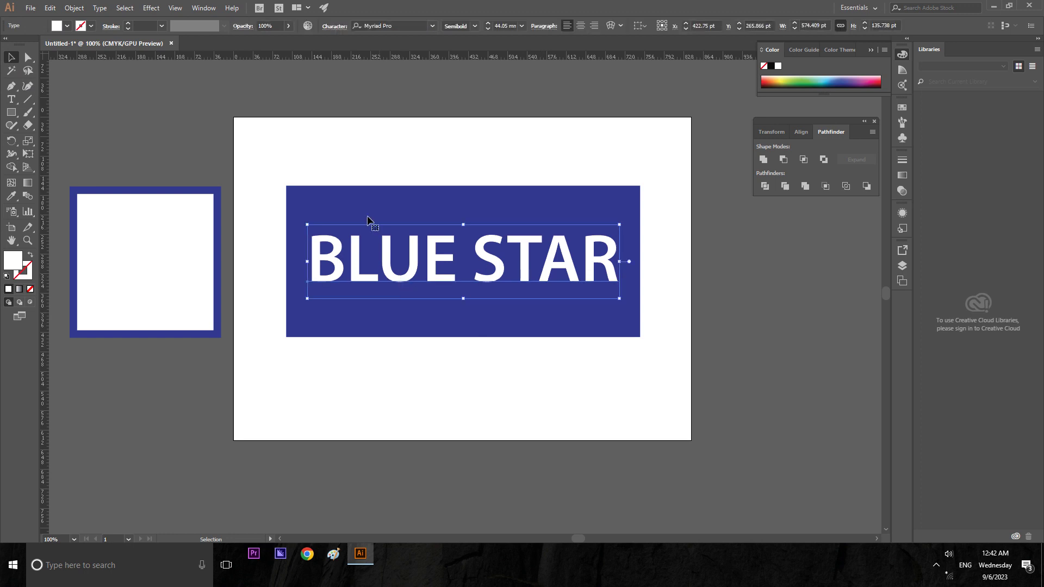
pyautogui.click(309, 149)
# - Group the blue rectangle and BLUE STAR text into one banner
pyautogui.press('a')
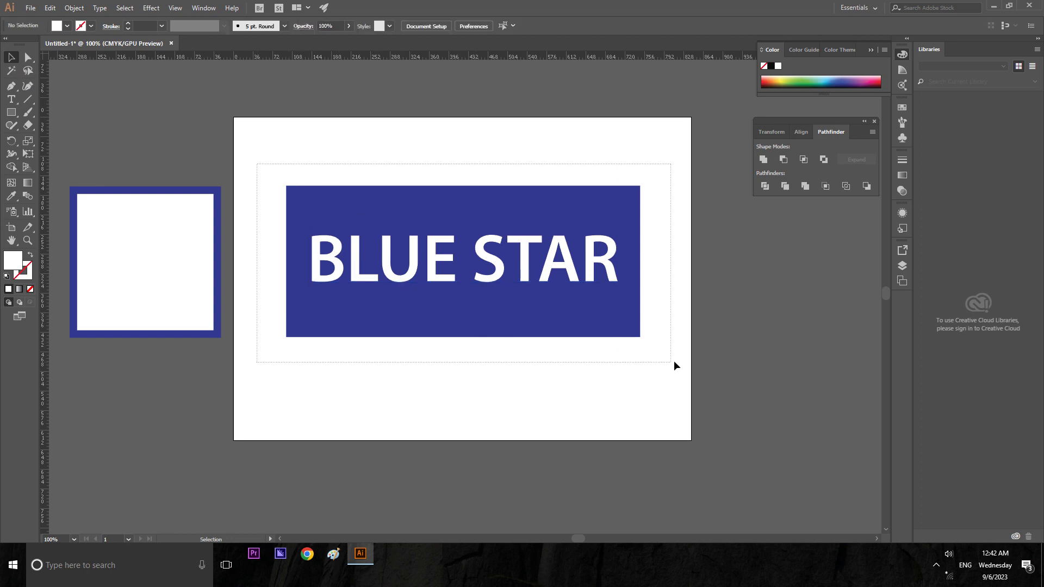
pyautogui.moveTo(256, 163); pyautogui.dragTo(680, 362)
pyautogui.press('v')
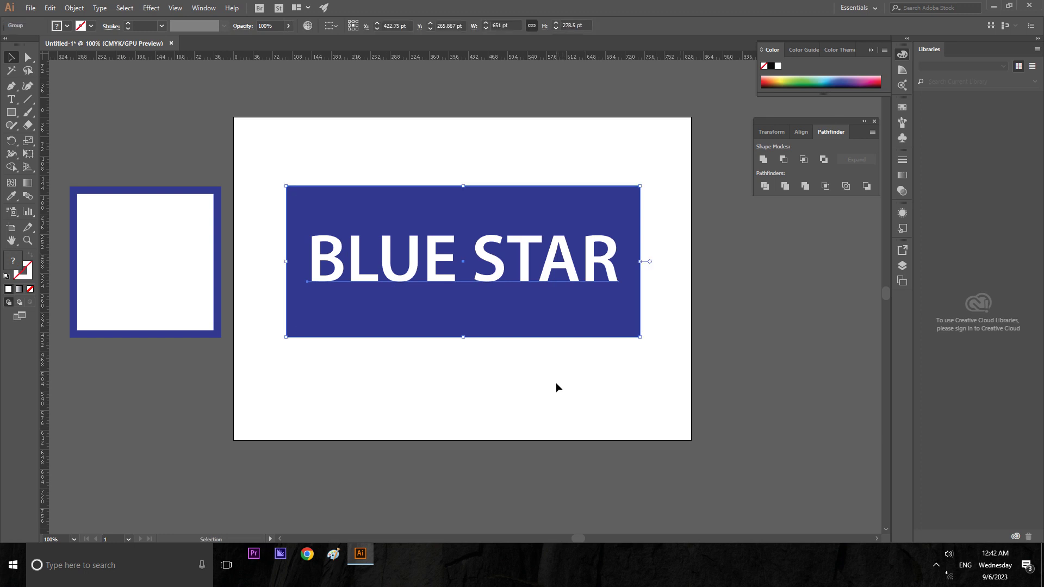
pyautogui.click(555, 382)
pyautogui.scroll(-2, 492, 266)
pyautogui.click(479, 279)
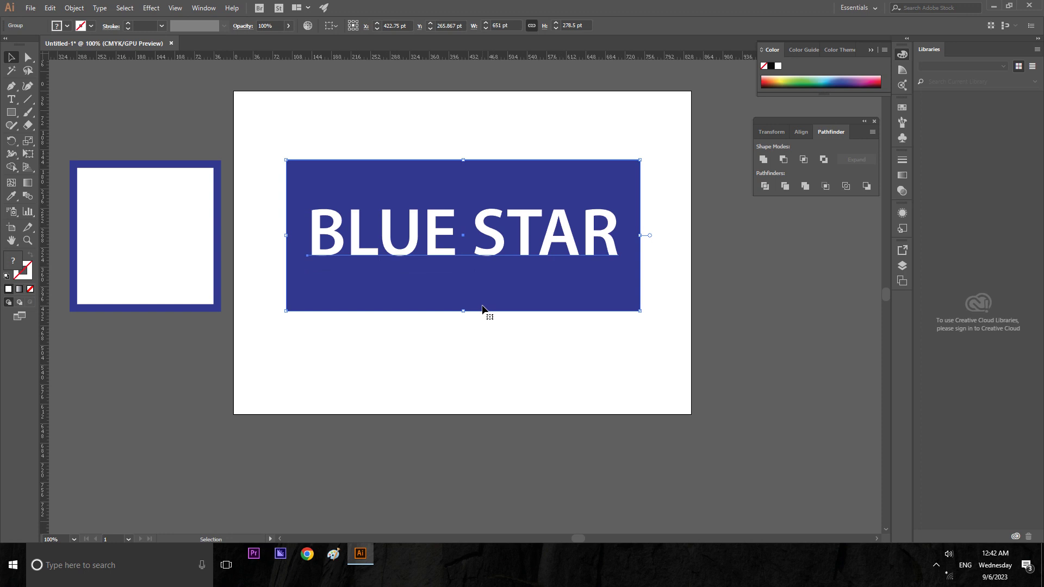
pyautogui.scroll(3, 482, 308)
# - Move the banner left and vertically centre the blue-framed square on the artboard
pyautogui.moveTo(457, 336); pyautogui.dragTo(391, 337)
pyautogui.click(149, 264)
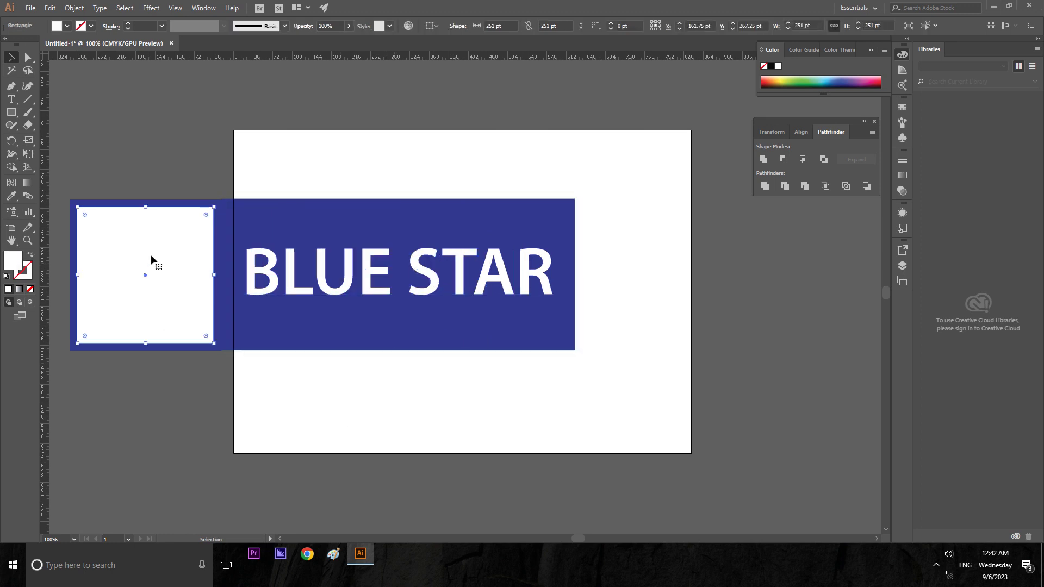
pyautogui.keyDown('shift'); pyautogui.click(154, 204); pyautogui.keyUp('shift')
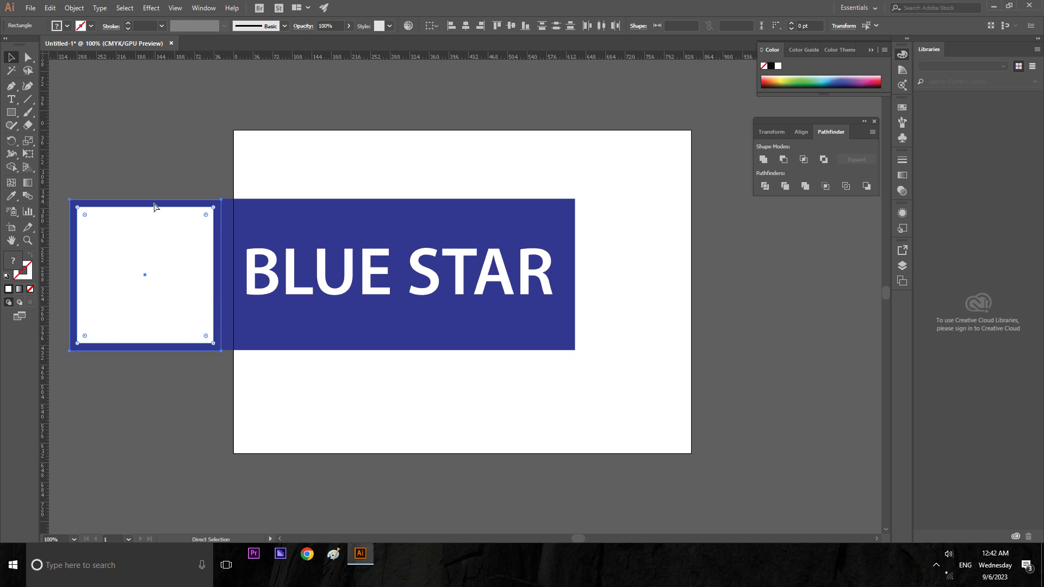
pyautogui.press('v')
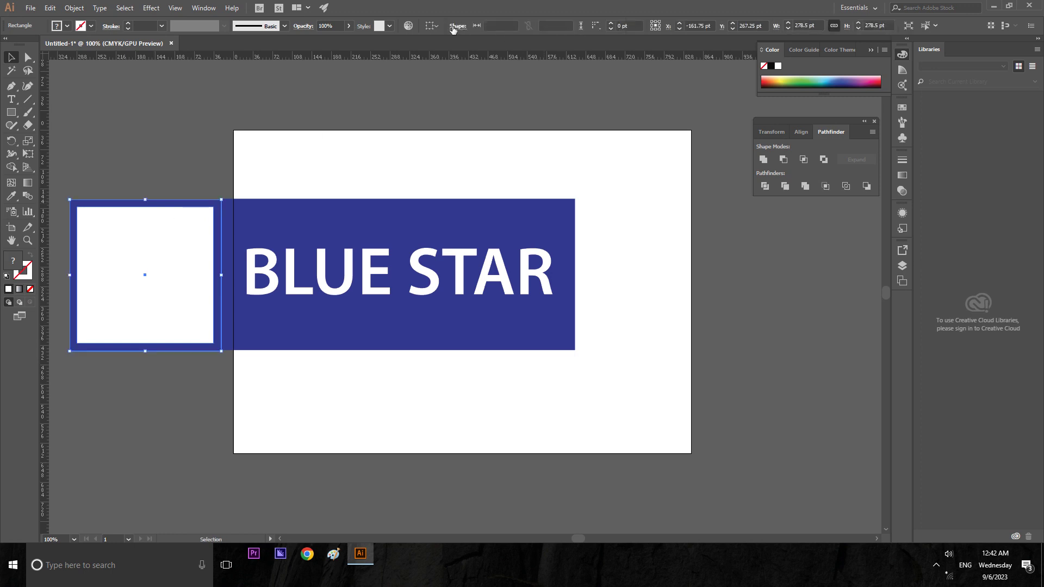
pyautogui.click(432, 26)
pyautogui.click(461, 58)
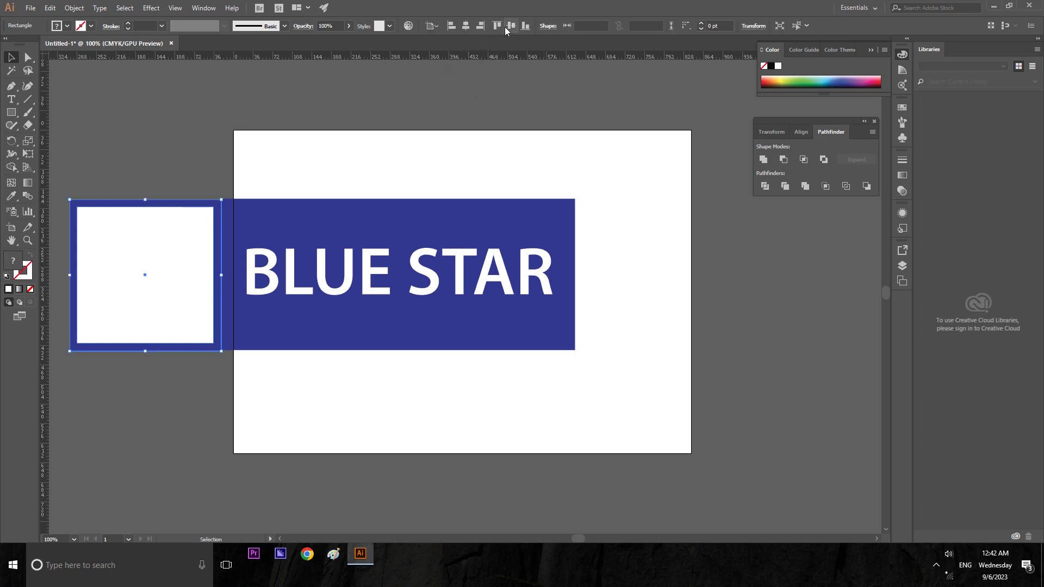
pyautogui.click(506, 27)
# - Vertically centre the banner, nudge it 15 pt right, and group it with the square
pyautogui.click(433, 218)
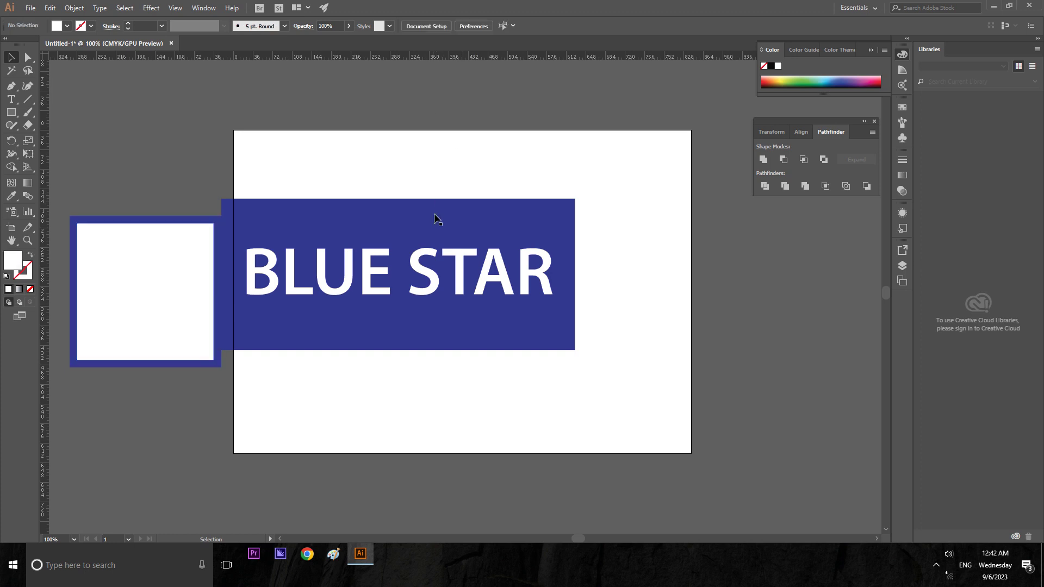
pyautogui.click(409, 26)
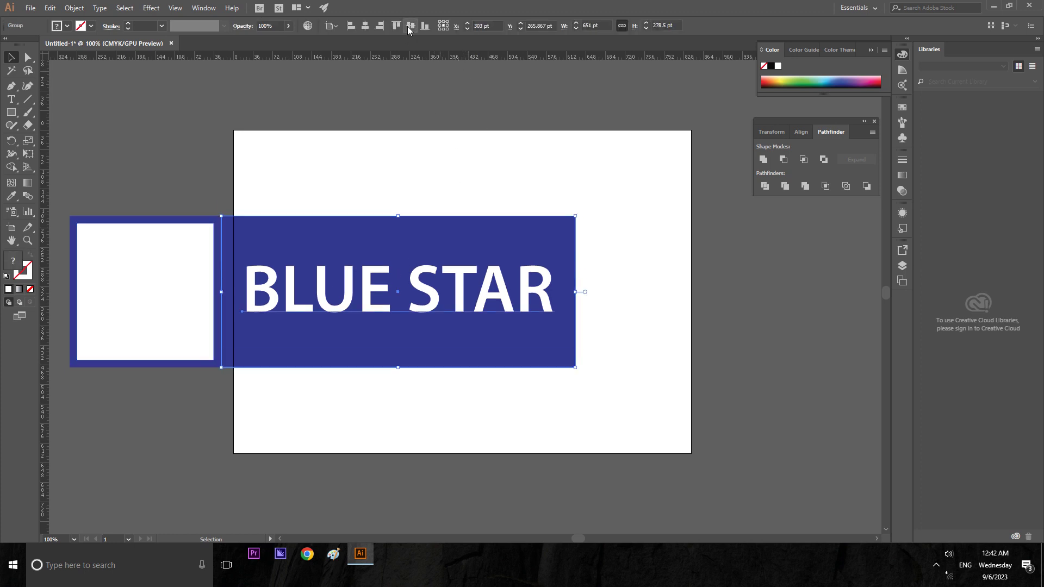
pyautogui.click(423, 106)
pyautogui.moveTo(346, 304); pyautogui.dragTo(355, 303)
pyautogui.keyDown('shift'); pyautogui.click(212, 222); pyautogui.keyUp('shift')
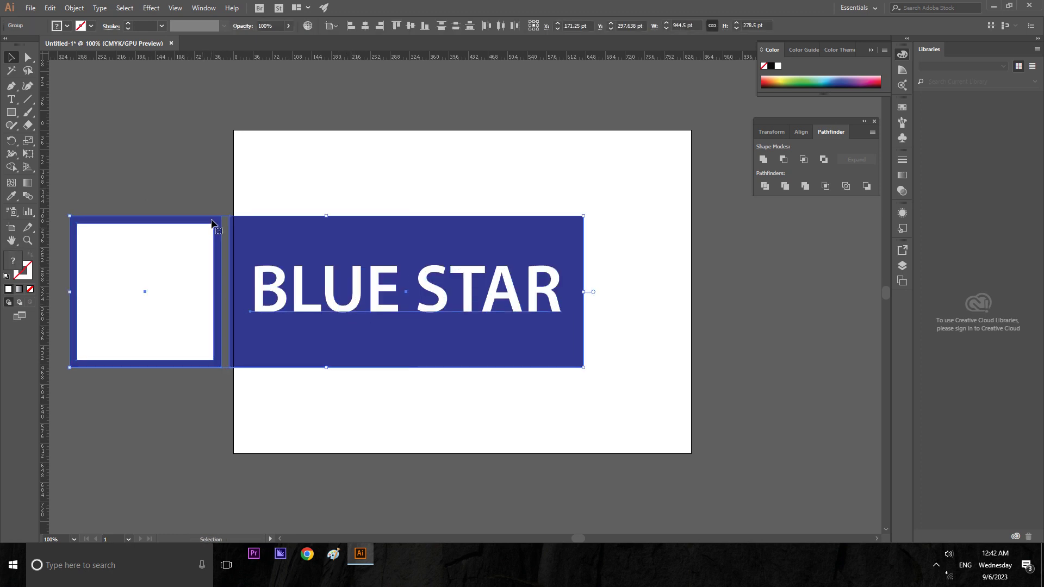
pyautogui.hotkey('ctrl', 'g')
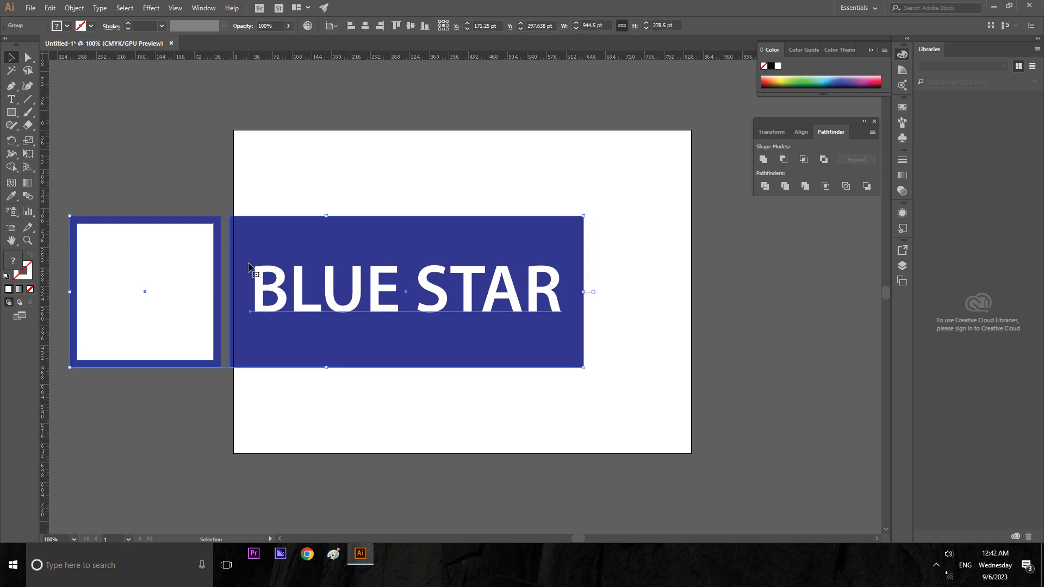
# - Move the 944.5 × 278.5 pt logo group off the artboard's right side
pyautogui.hscroll(1, 383, 323)
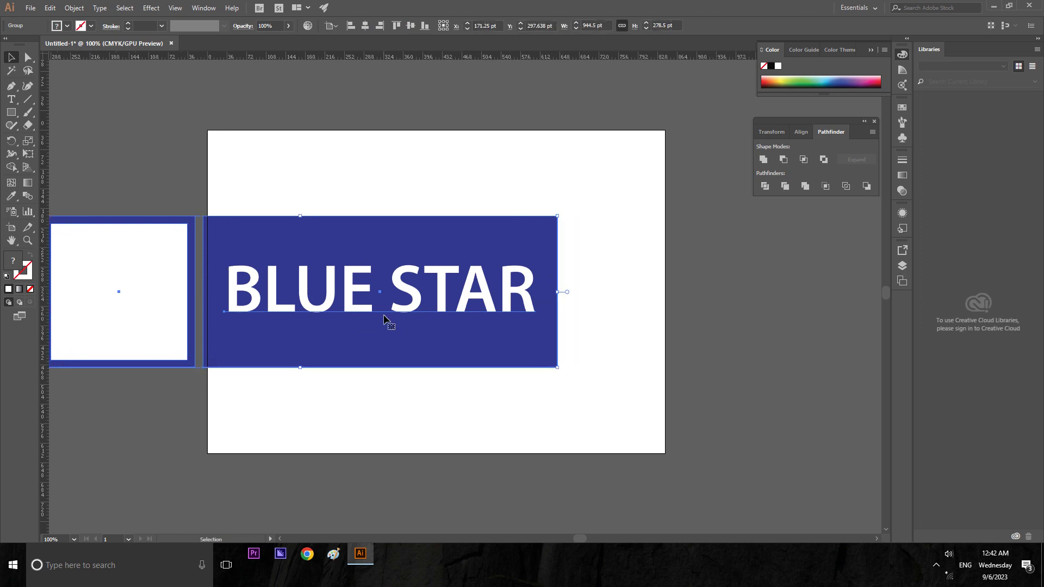
pyautogui.scroll(-1, 368, 318)
pyautogui.moveTo(358, 333)
pyautogui.mouseDown()
pyautogui.moveTo(573, 328)
pyautogui.moveTo(775, 344)
pyautogui.moveTo(723, 343)
pyautogui.mouseUp()
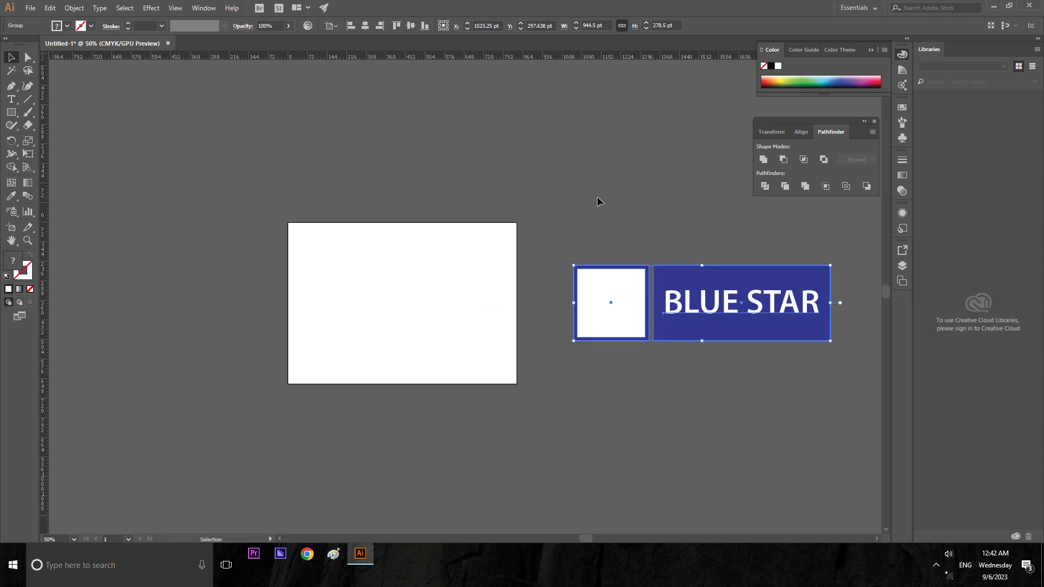
pyautogui.click(597, 197)
pyautogui.scroll(1, 439, 317)
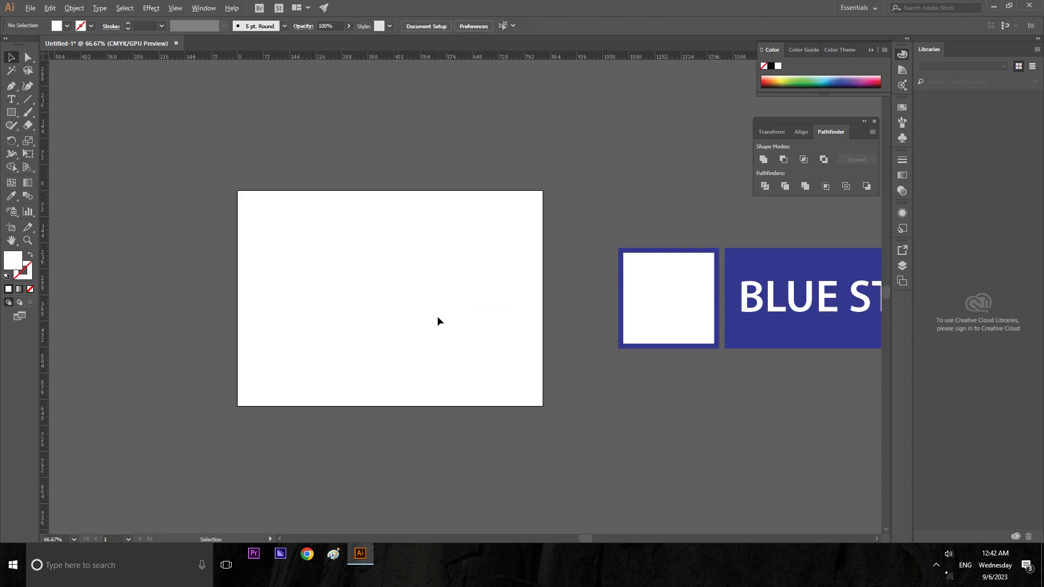
pyautogui.scroll(1, 438, 318)
# - Copy the blue-framed square group's 278.5 pt height from the H field
pyautogui.click(727, 221)
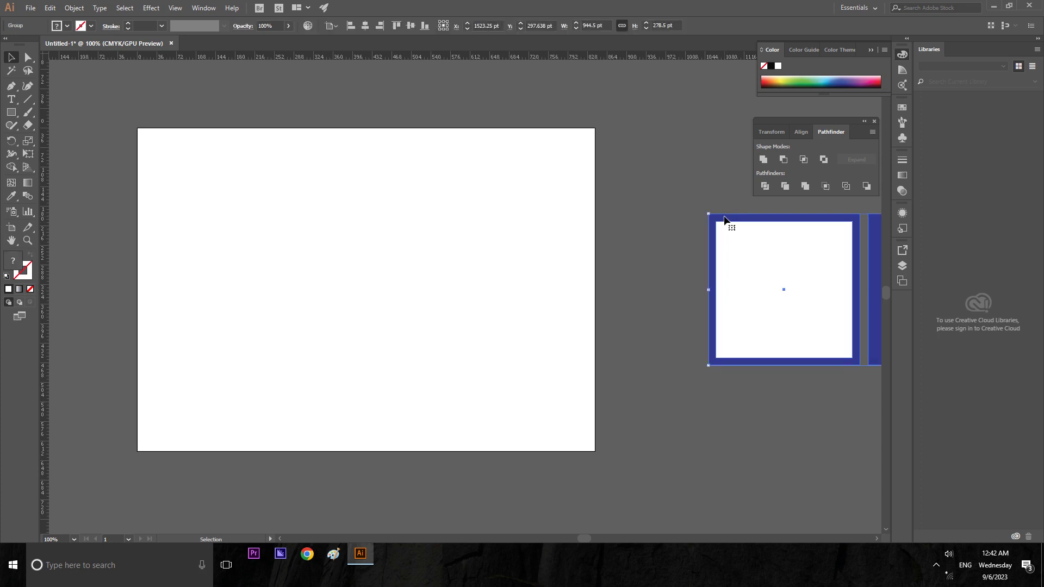
pyautogui.rightClick(726, 220)
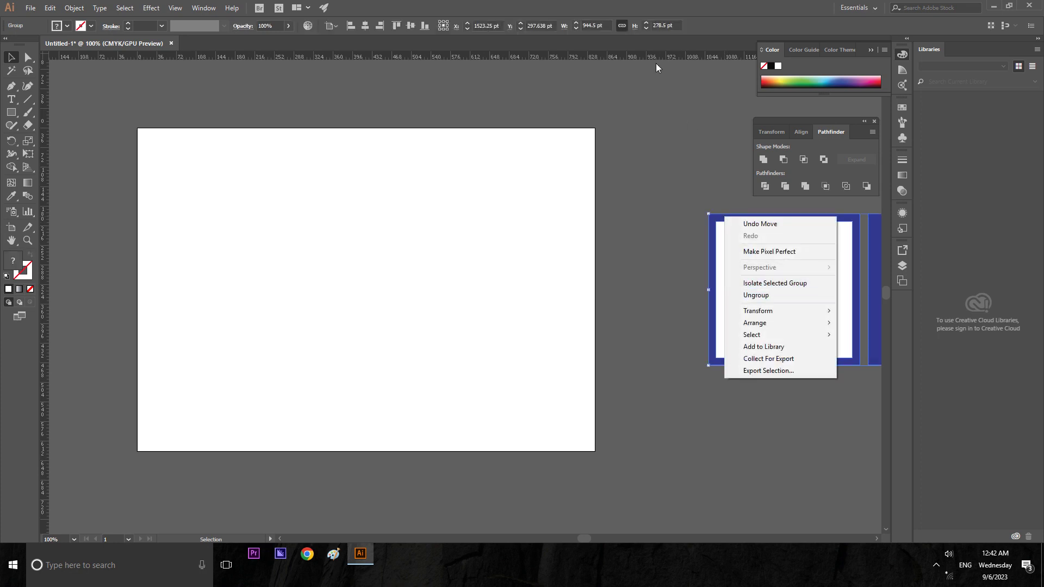
pyautogui.click(674, 24)
pyautogui.click(673, 25)
pyautogui.rightClick(663, 26)
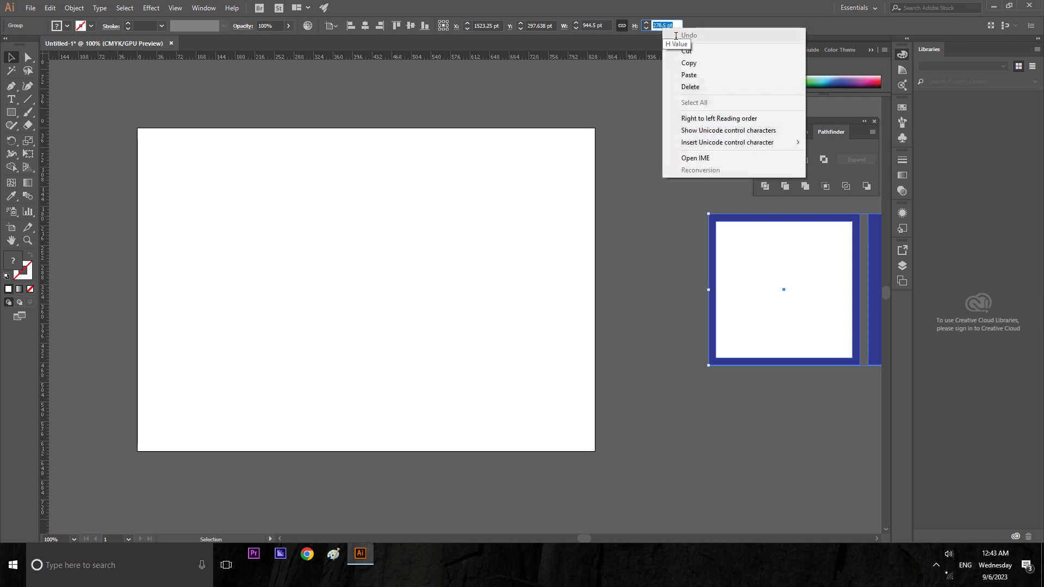
pyautogui.click(689, 63)
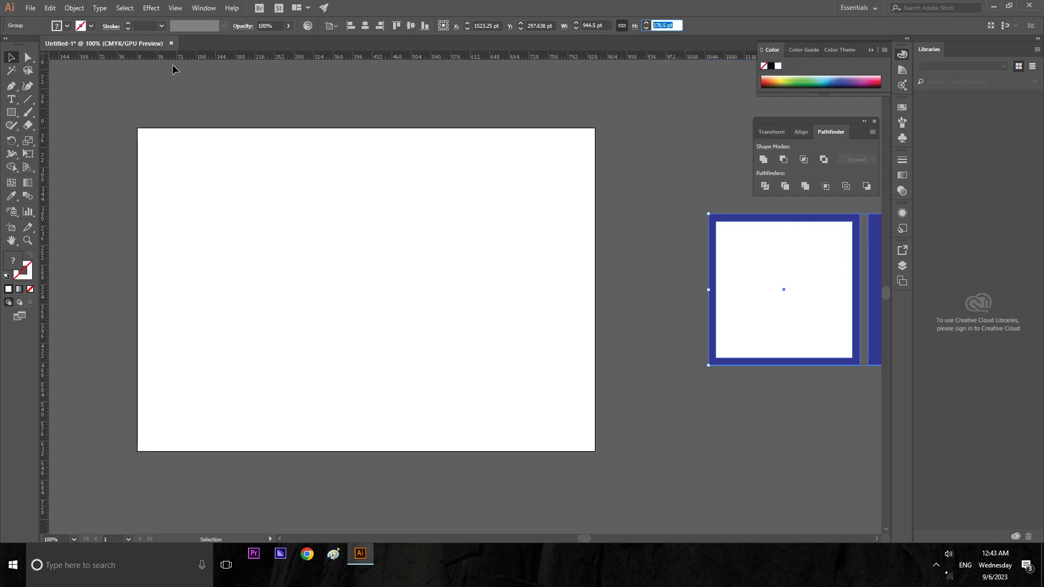
pyautogui.click(240, 66)
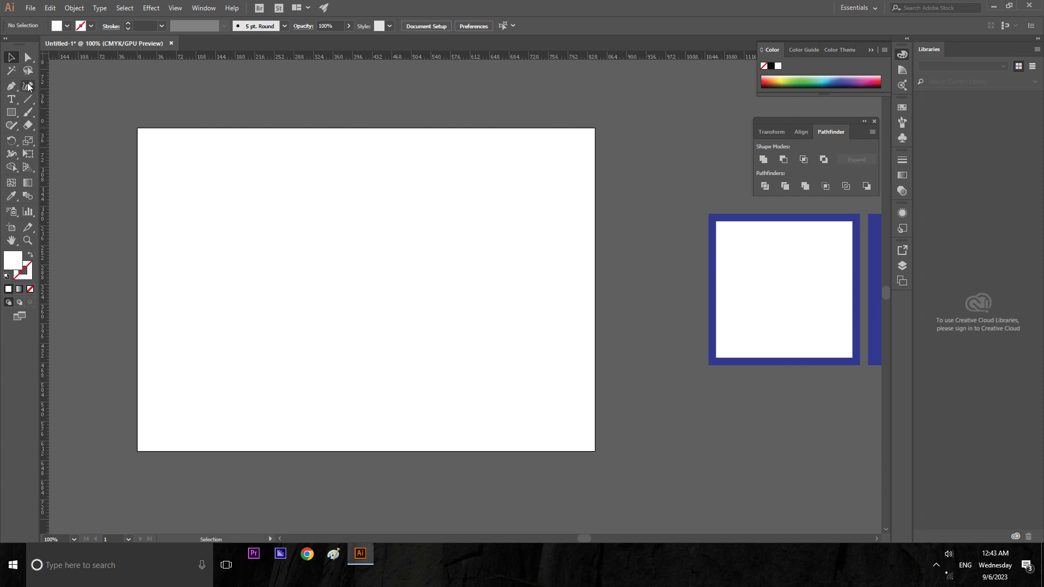
pyautogui.moveTo(15, 115); pyautogui.dragTo(43, 165)
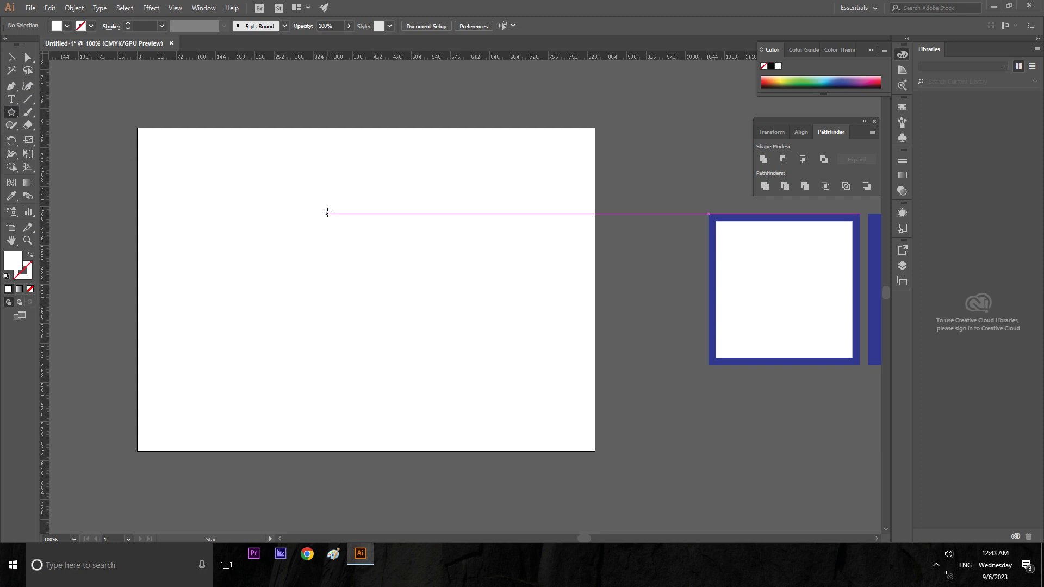
pyautogui.moveTo(280, 193); pyautogui.dragTo(333, 275)
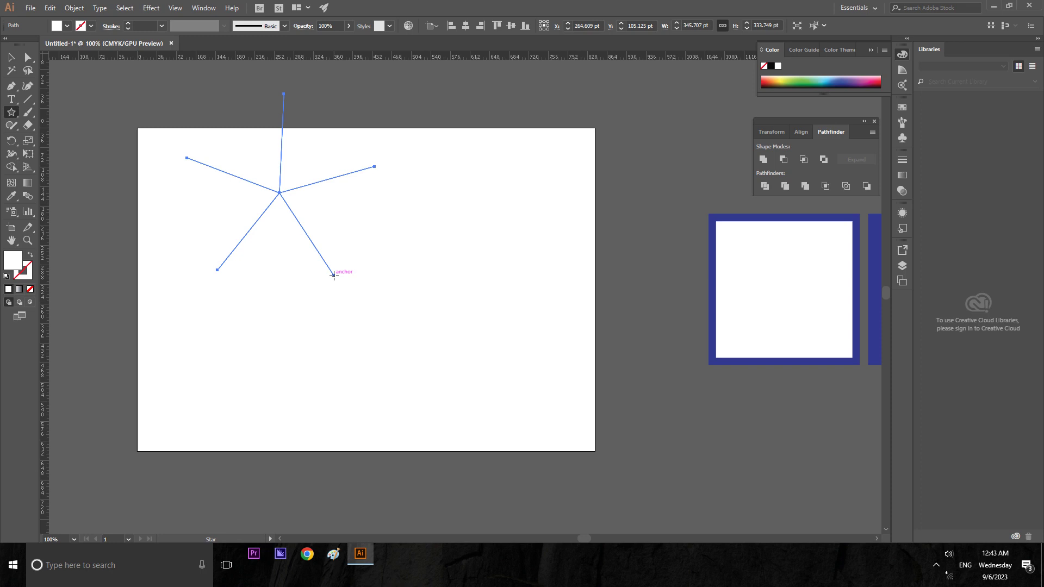
pyautogui.press('v')
pyautogui.click(16, 61)
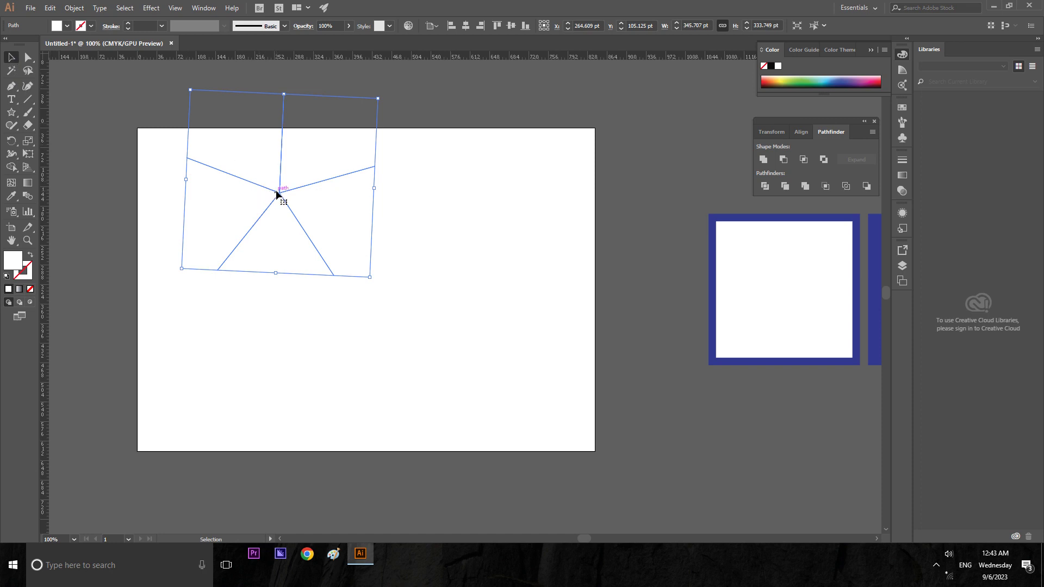
pyautogui.moveTo(276, 193); pyautogui.dragTo(292, 262)
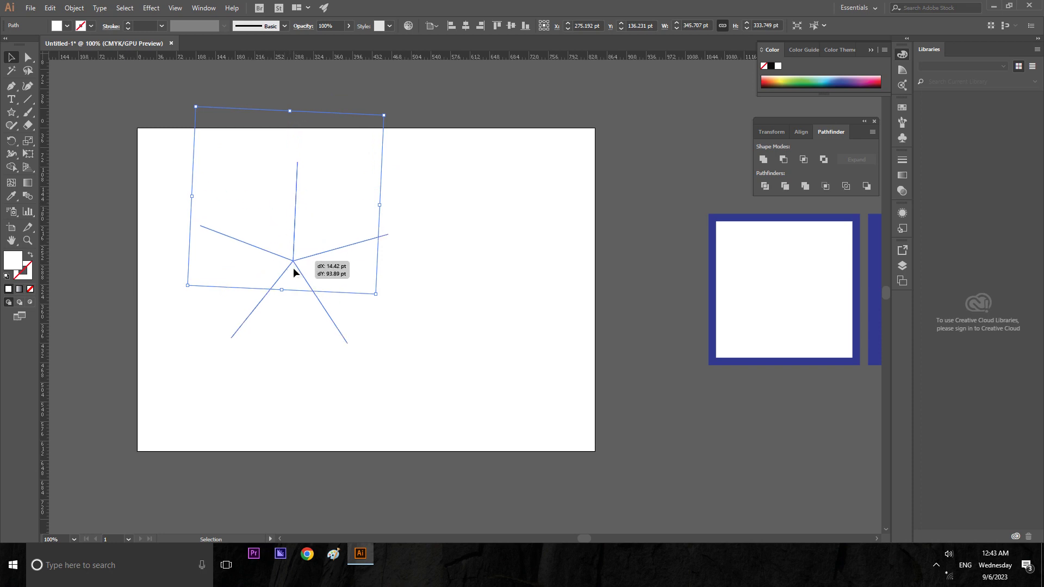
pyautogui.click(28, 59)
pyautogui.moveTo(304, 265); pyautogui.dragTo(375, 291)
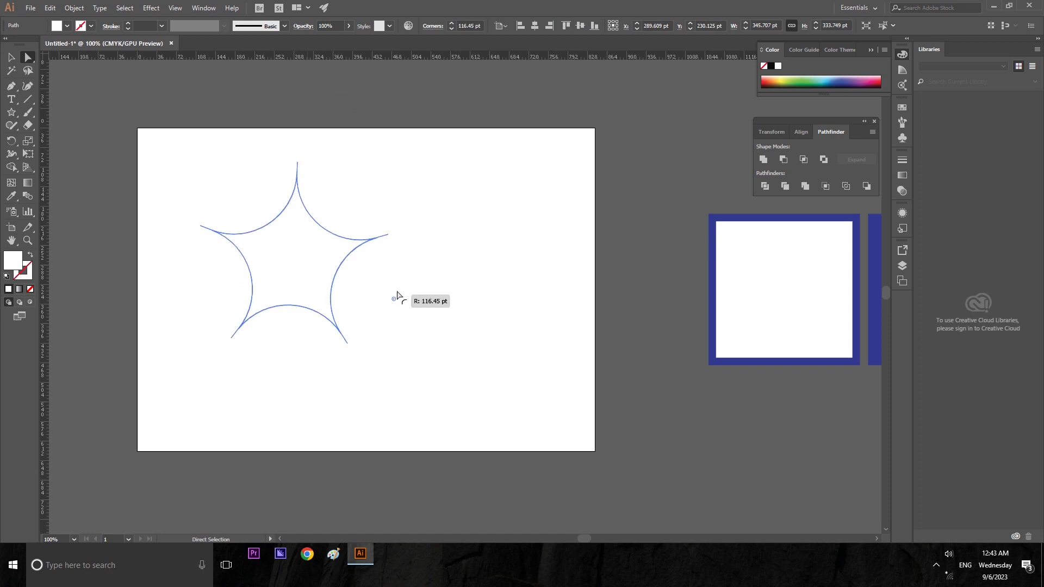
pyautogui.moveTo(375, 290); pyautogui.dragTo(451, 309)
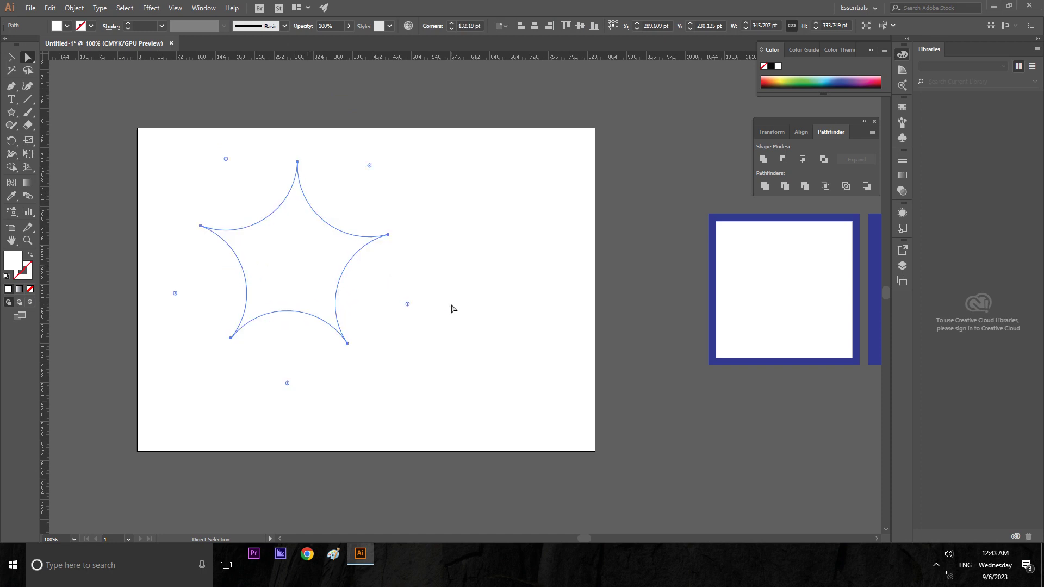
pyautogui.moveTo(370, 167); pyautogui.dragTo(361, 175)
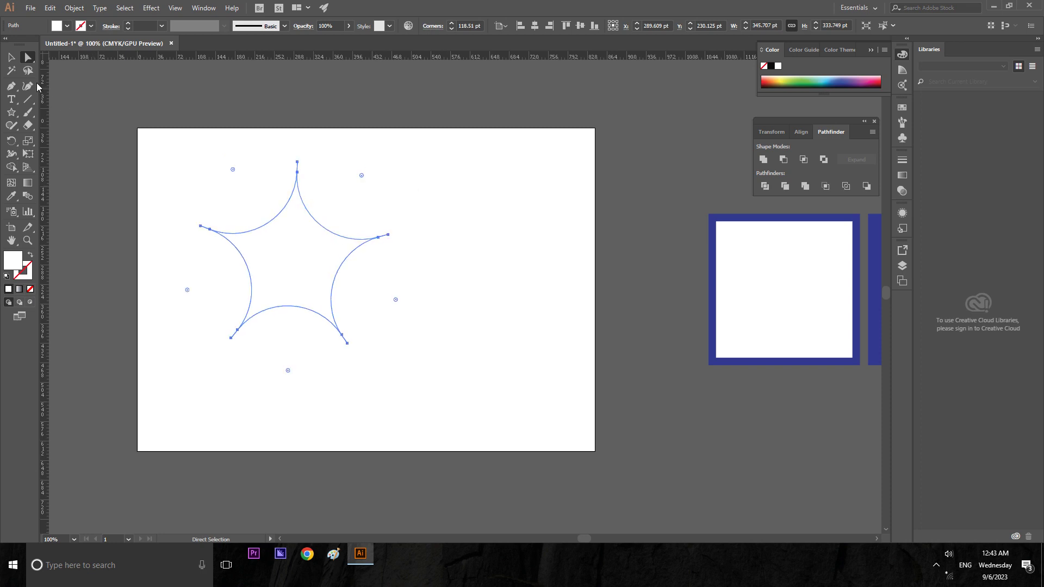
pyautogui.click(11, 57)
pyautogui.press('Delete')
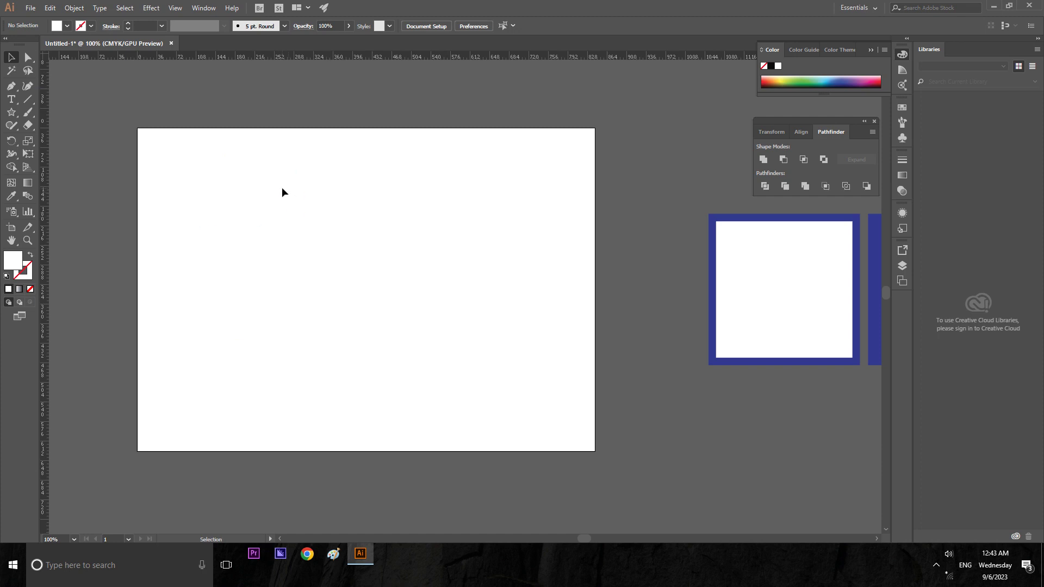
pyautogui.moveTo(142, 87); pyautogui.dragTo(485, 377)
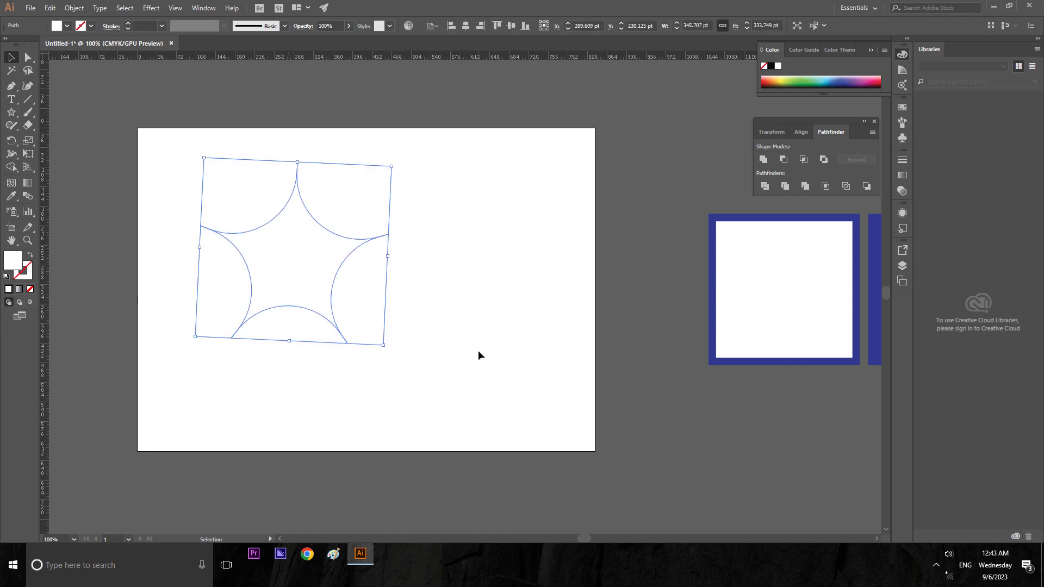
pyautogui.press('Delete')
pyautogui.moveTo(12, 112); pyautogui.dragTo(55, 168)
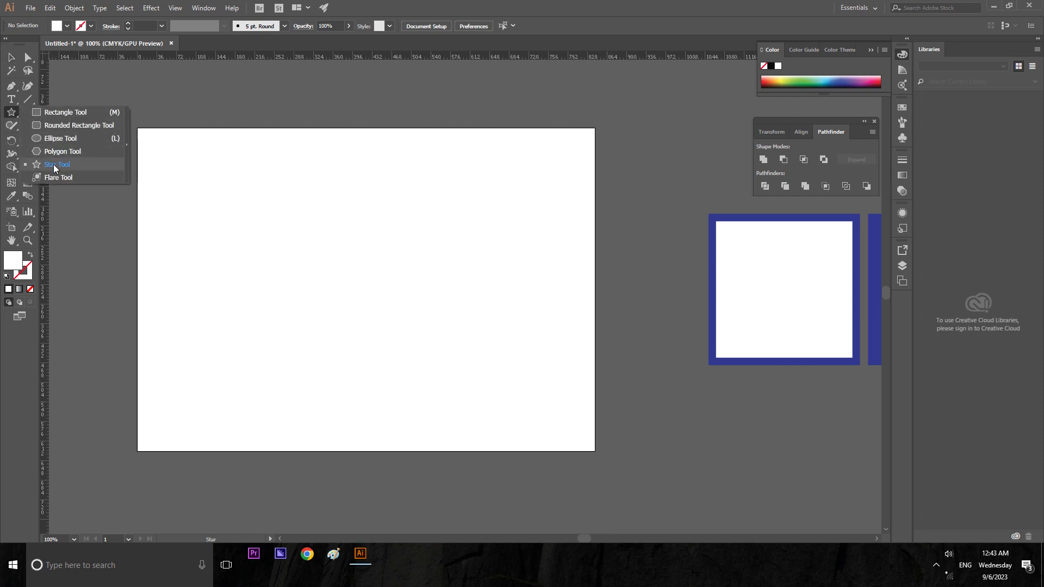
pyautogui.click(55, 166)
pyautogui.click(424, 228)
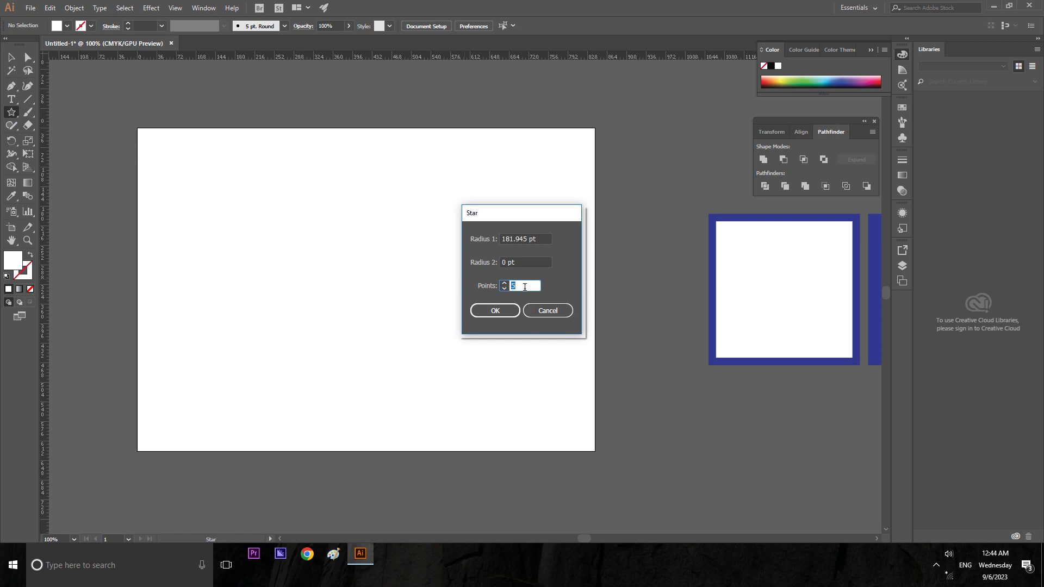
pyautogui.click(542, 238)
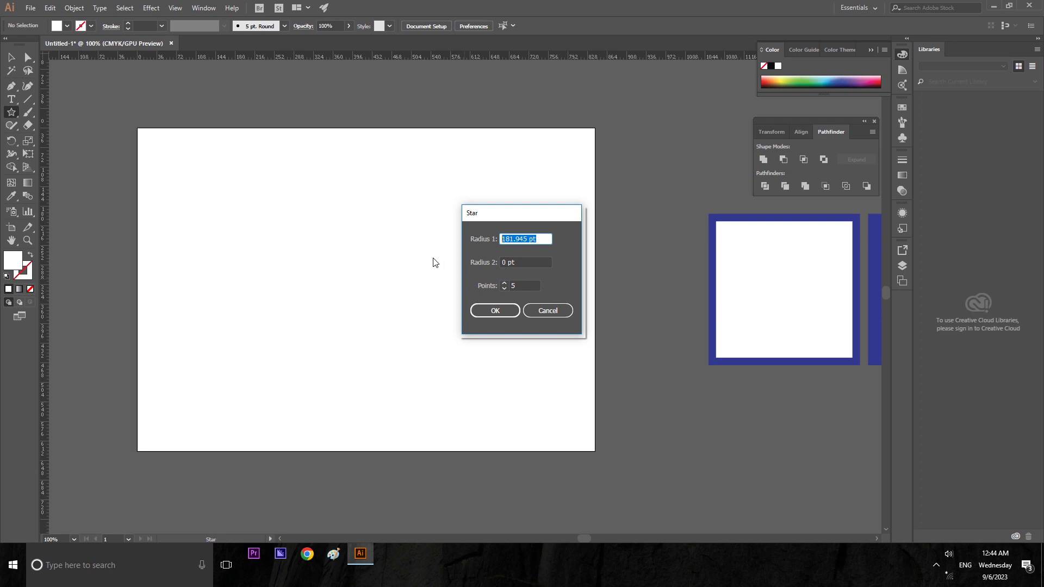
pyautogui.write('0')
pyautogui.press('Tab')
pyautogui.write('0')
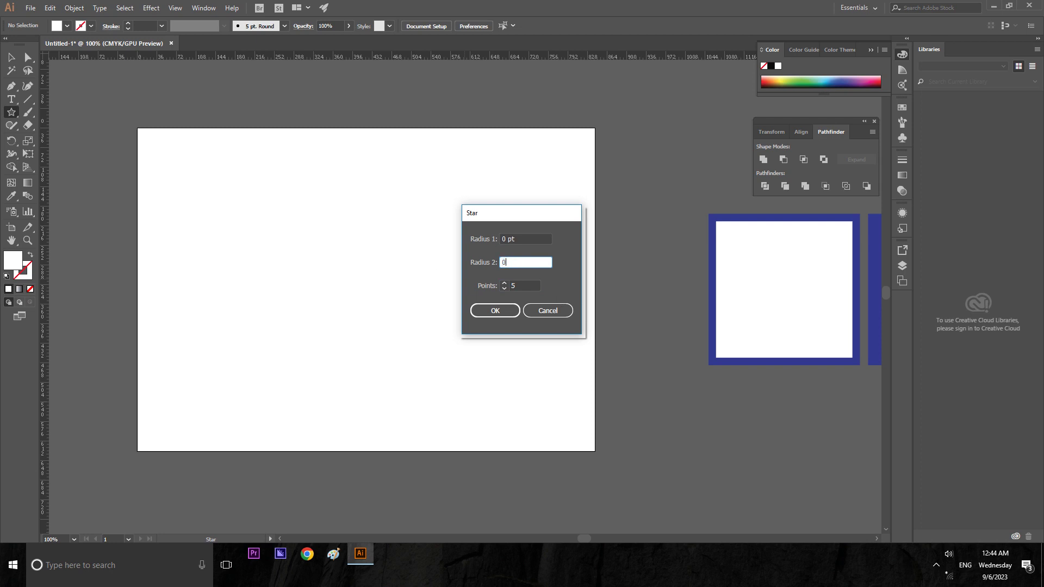
pyautogui.press('Tab')
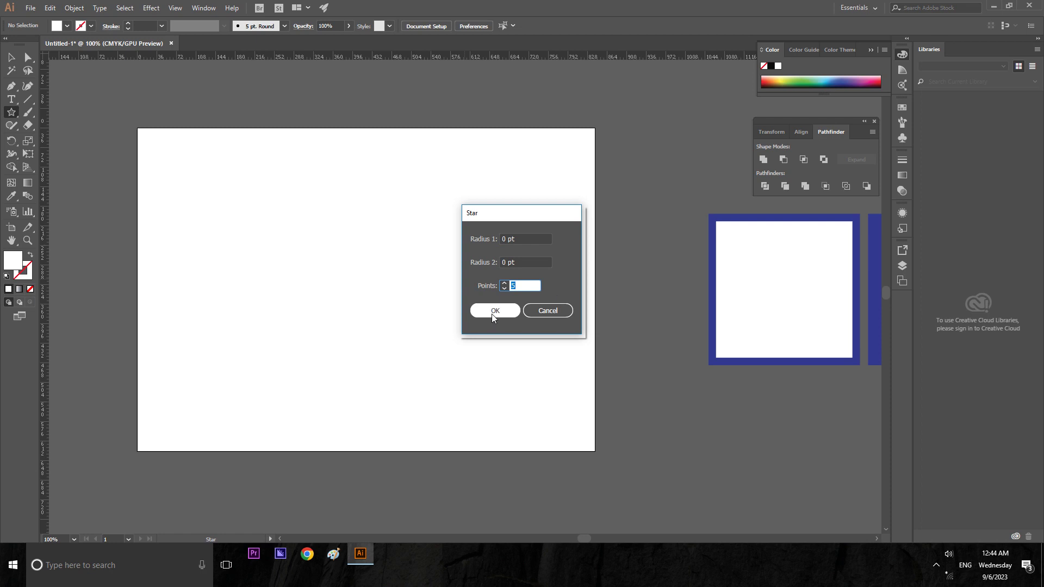
pyautogui.click(492, 314)
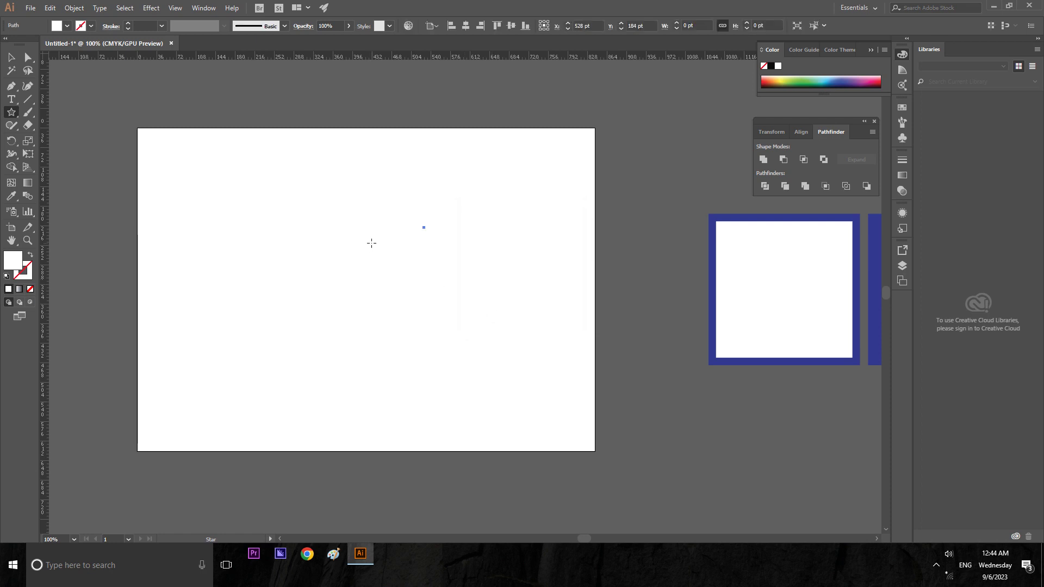
pyautogui.moveTo(339, 204)
pyautogui.mouseDown()
pyautogui.moveTo(402, 282)
pyautogui.moveTo(394, 268)
pyautogui.mouseUp()
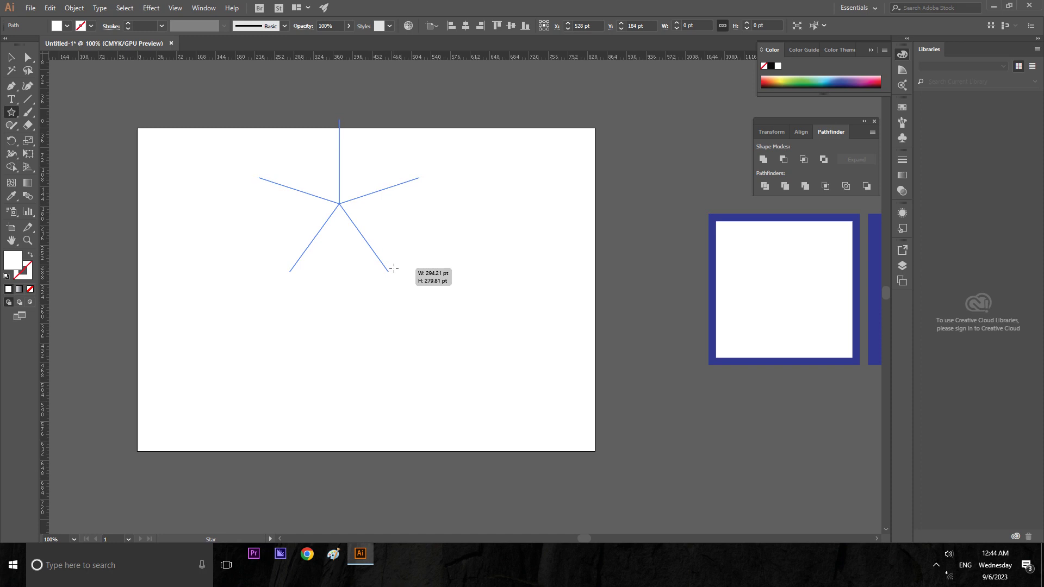
pyautogui.moveTo(394, 268); pyautogui.dragTo(394, 268)
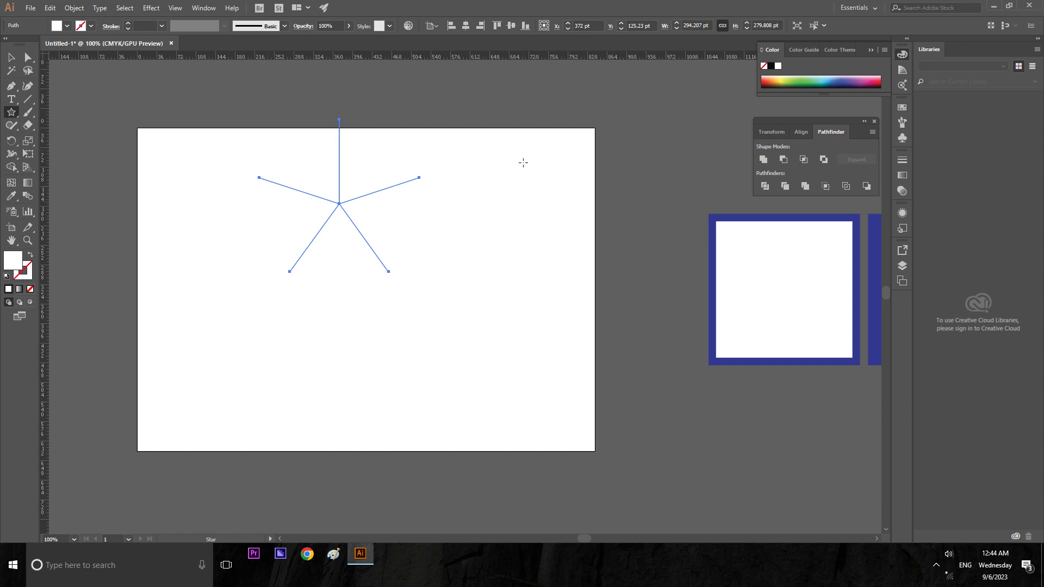
pyautogui.click(11, 57)
pyautogui.click(381, 190)
pyautogui.press('Delete')
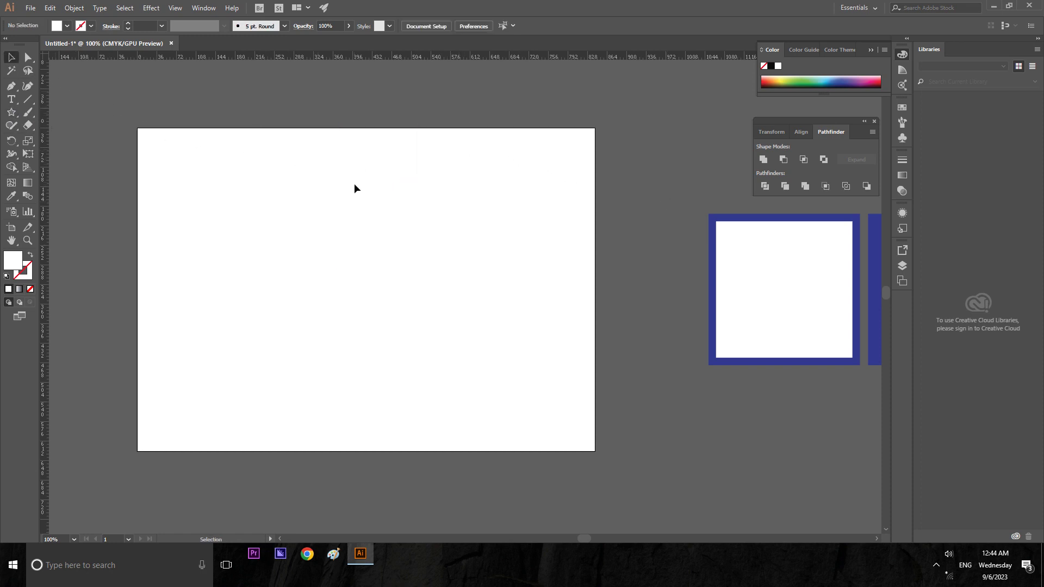
# - Restore the deleted five-spoke star and give it a cyan stroke
pyautogui.hotkey('ctrl', 'z')
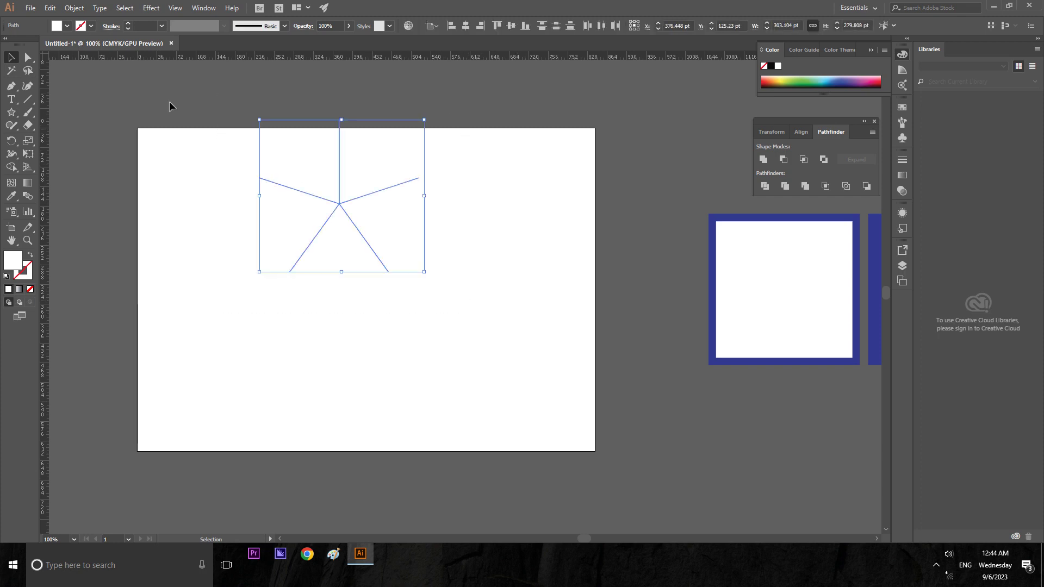
pyautogui.click(80, 26)
pyautogui.click(60, 44)
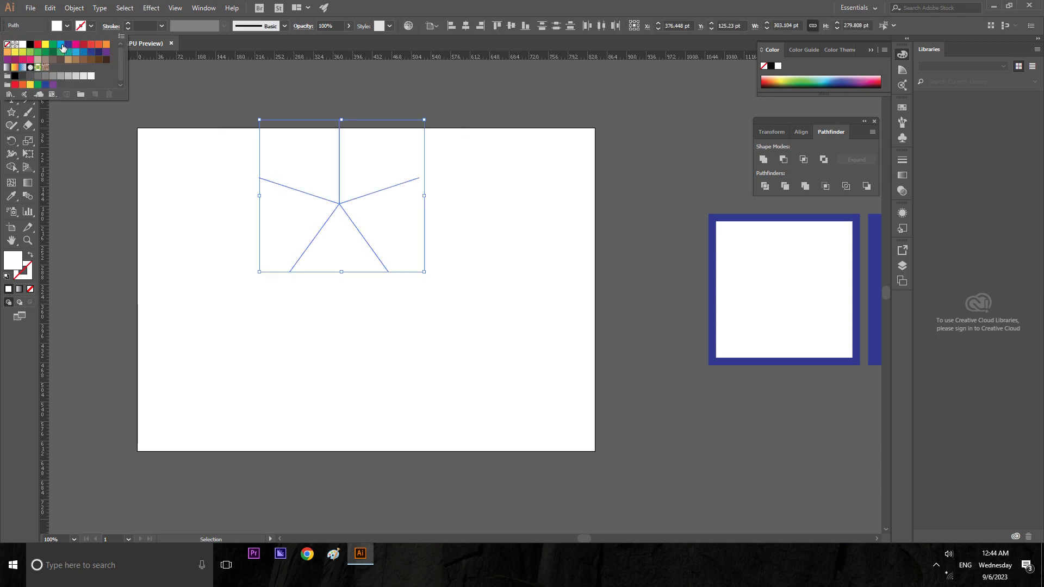
pyautogui.click(246, 83)
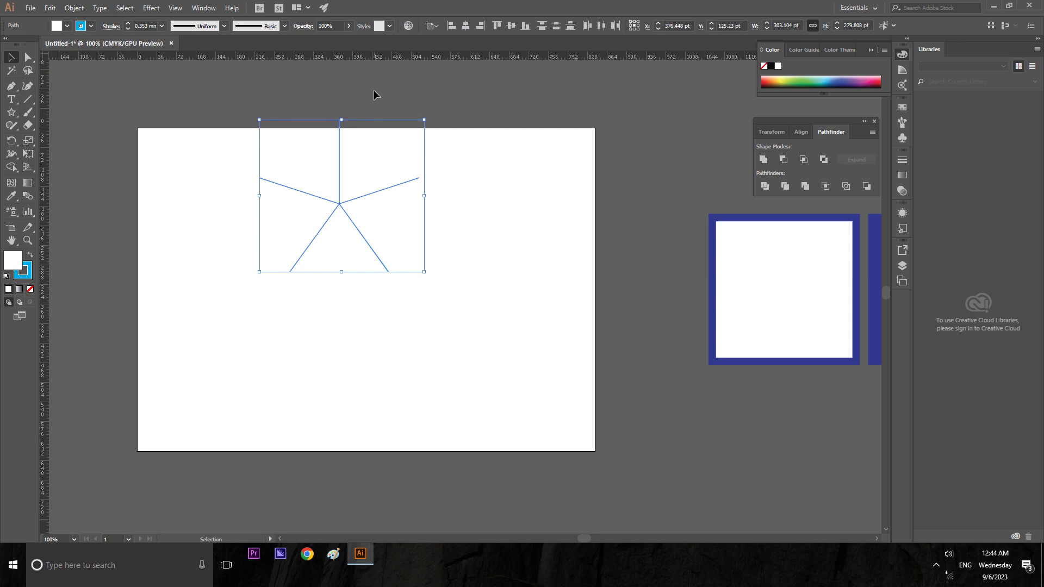
pyautogui.click(373, 90)
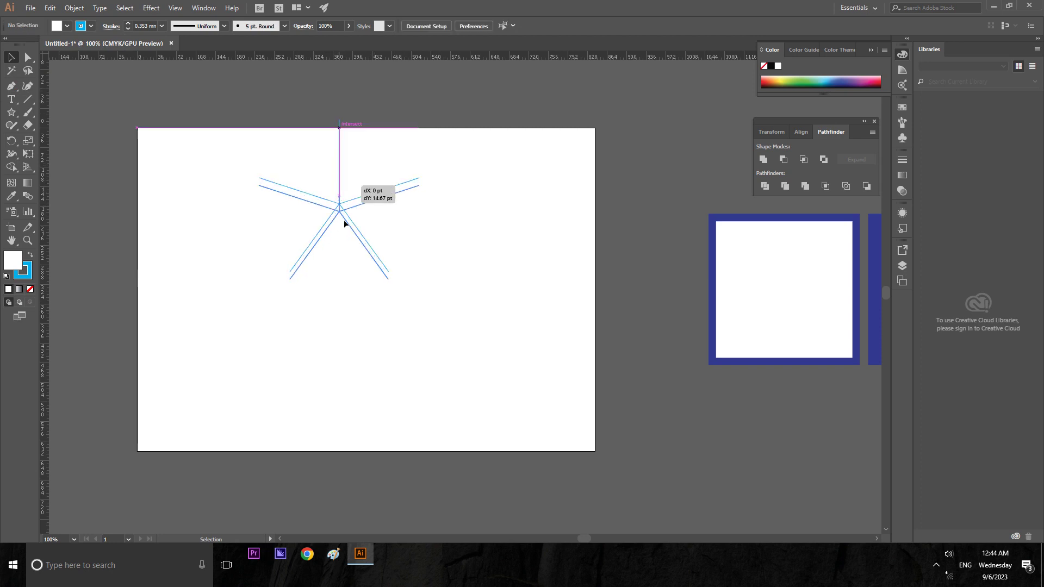
# - Move the star toward the artboard centre and round its corners to 112.38 pt
pyautogui.moveTo(343, 178); pyautogui.dragTo(353, 258)
pyautogui.click(347, 105)
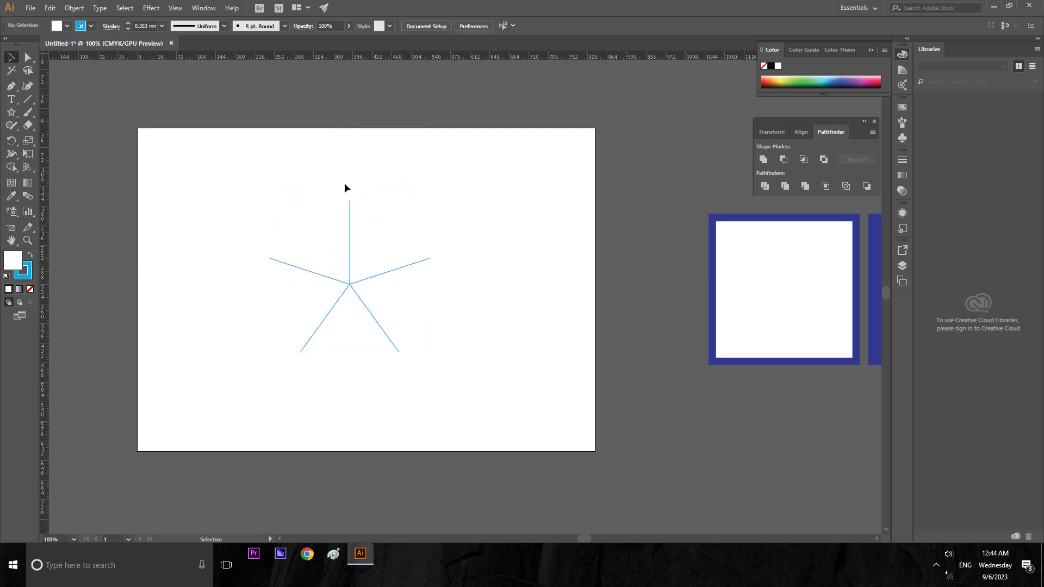
pyautogui.click(349, 213)
pyautogui.press('a')
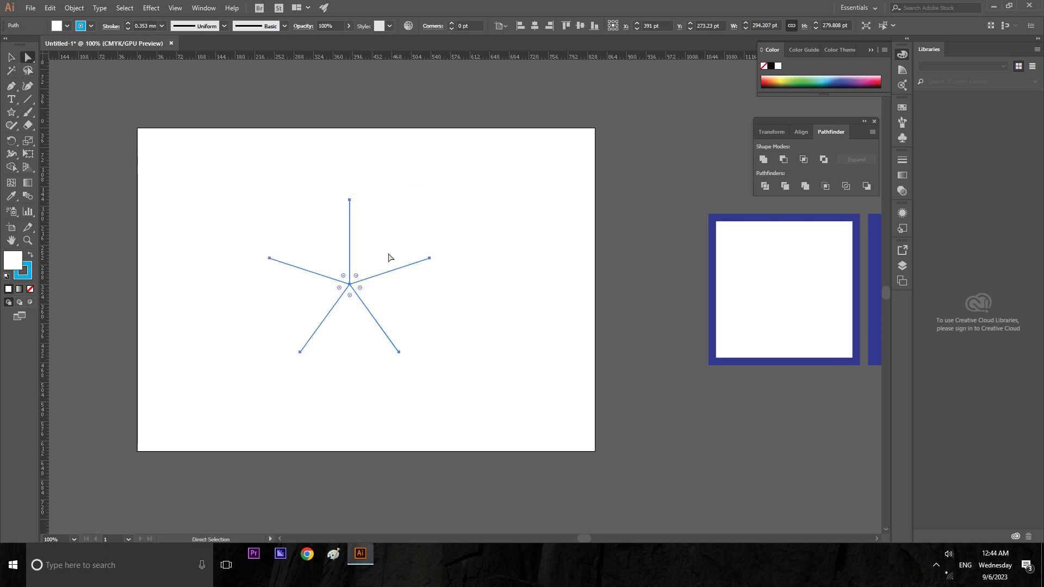
pyautogui.moveTo(356, 276)
pyautogui.mouseDown()
pyautogui.moveTo(370, 223)
pyautogui.moveTo(383, 258)
pyautogui.moveTo(441, 185)
pyautogui.mouseUp()
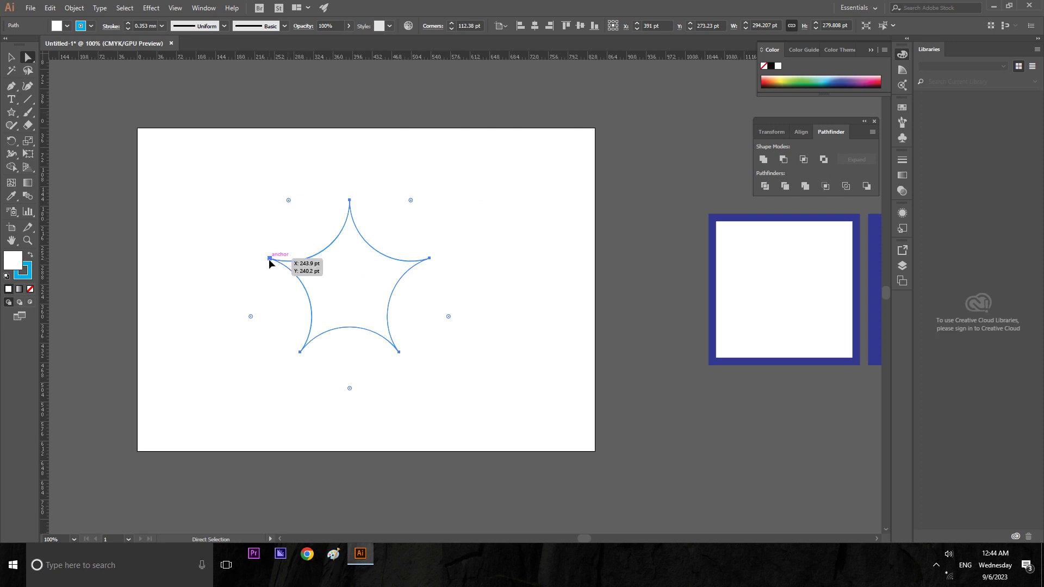
pyautogui.moveTo(268, 259); pyautogui.dragTo(420, 302)
pyautogui.hotkey('ctrl', 'z')
pyautogui.hotkey('ctrl', 'z')
pyautogui.hotkey('ctrl', 'z')
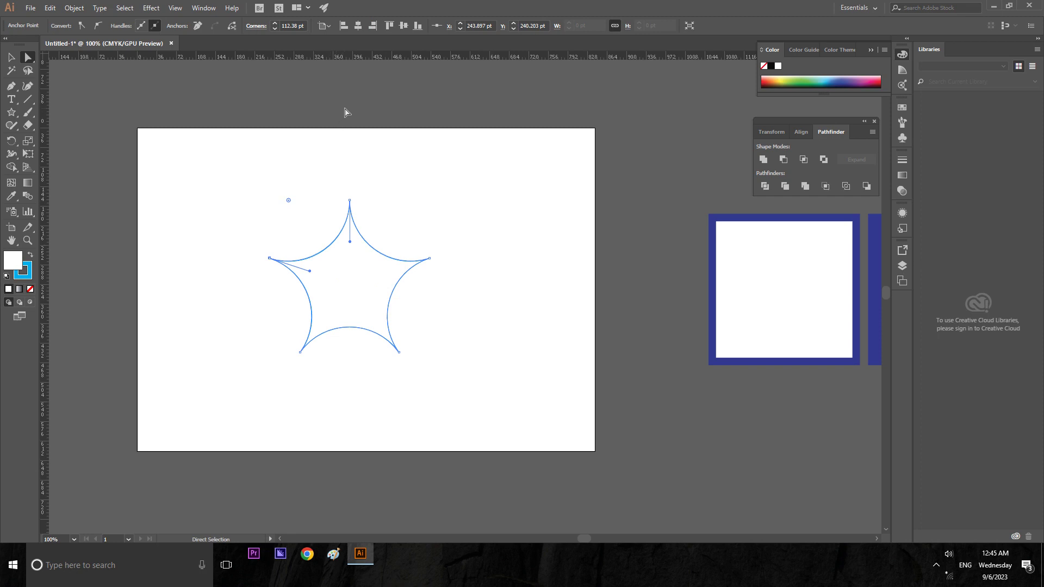
pyautogui.click(13, 116)
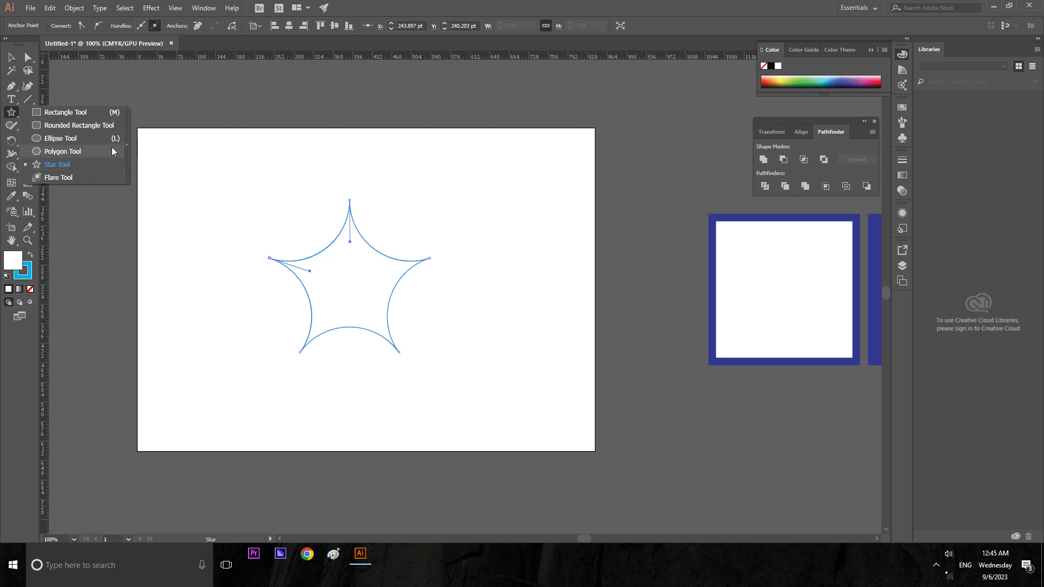
# - Draw a hexagon near the artboard's top-left, then delete it
pyautogui.click(71, 151)
pyautogui.moveTo(209, 150); pyautogui.dragTo(270, 204)
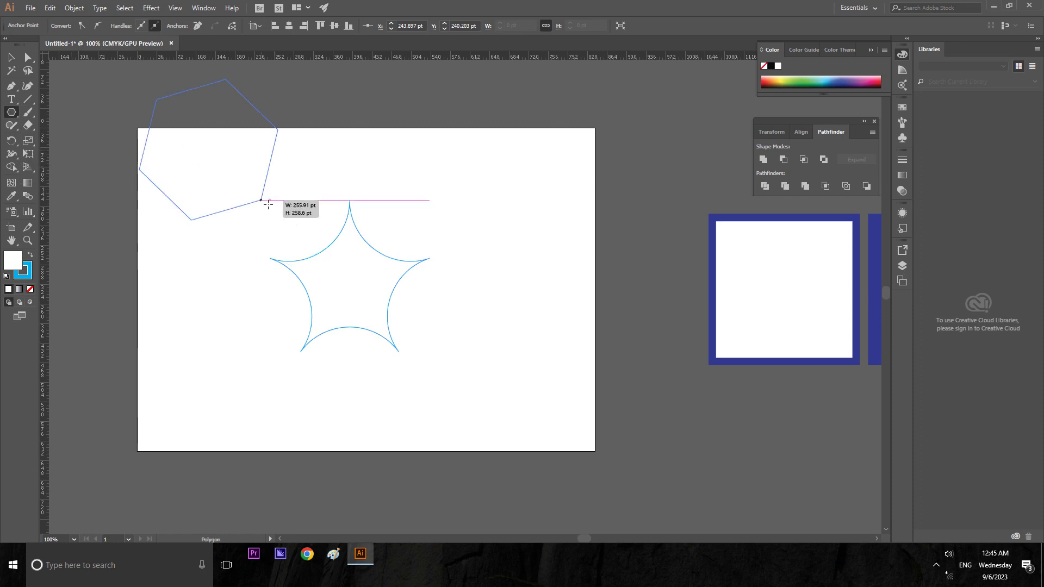
pyautogui.click(9, 56)
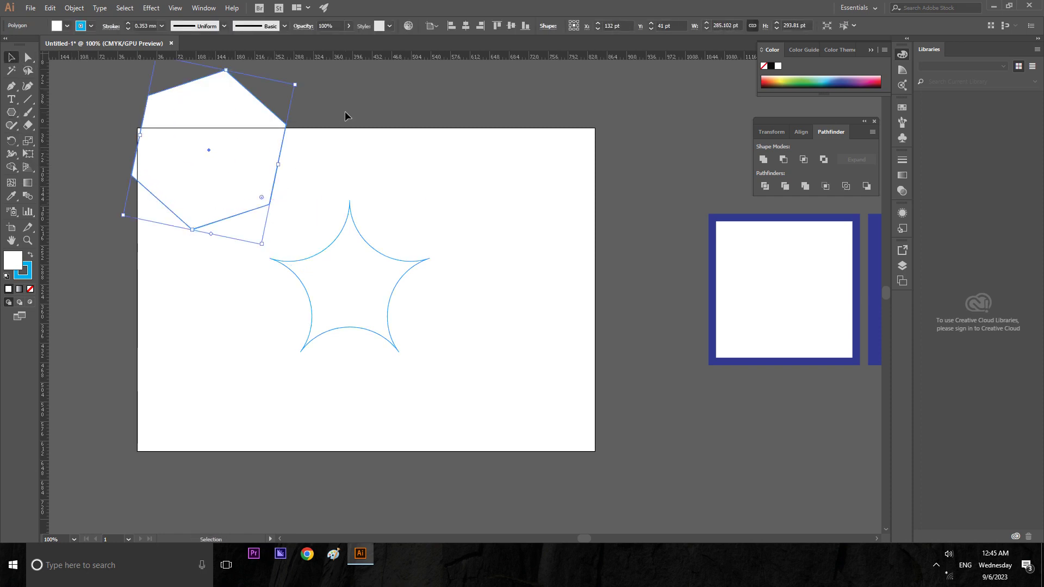
pyautogui.press('Delete')
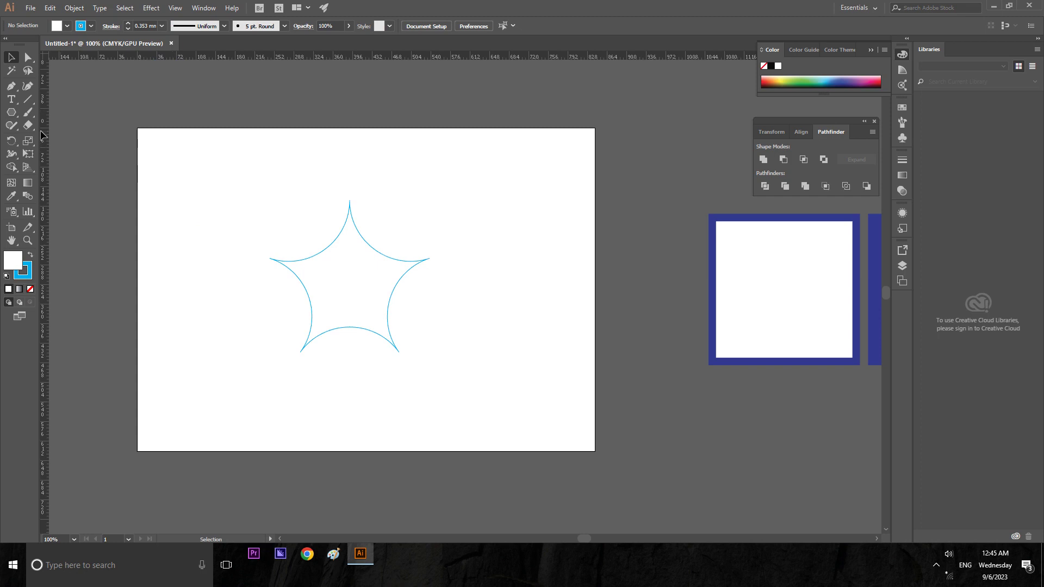
# - Draw a straight-spoke five-point starburst and move it to the artboard's upper-left edge
pyautogui.click(13, 113)
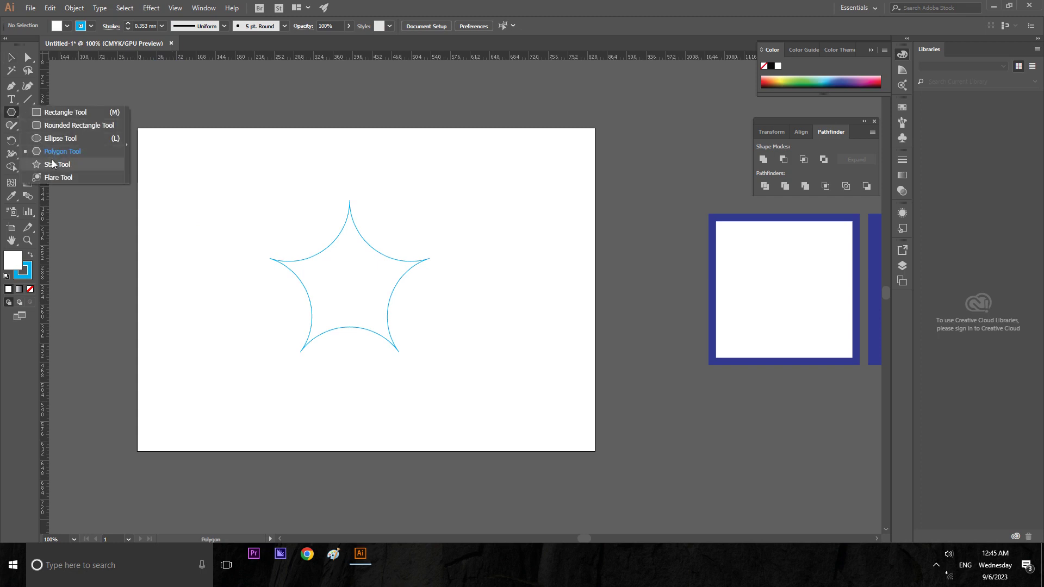
pyautogui.click(54, 165)
pyautogui.moveTo(193, 107); pyautogui.dragTo(257, 162)
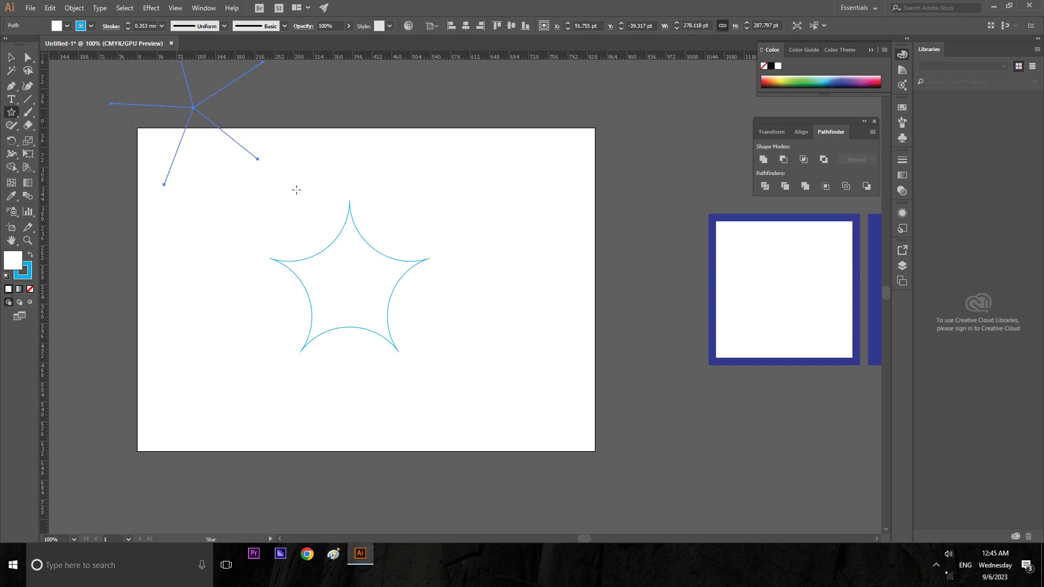
pyautogui.moveTo(195, 108); pyautogui.dragTo(163, 218)
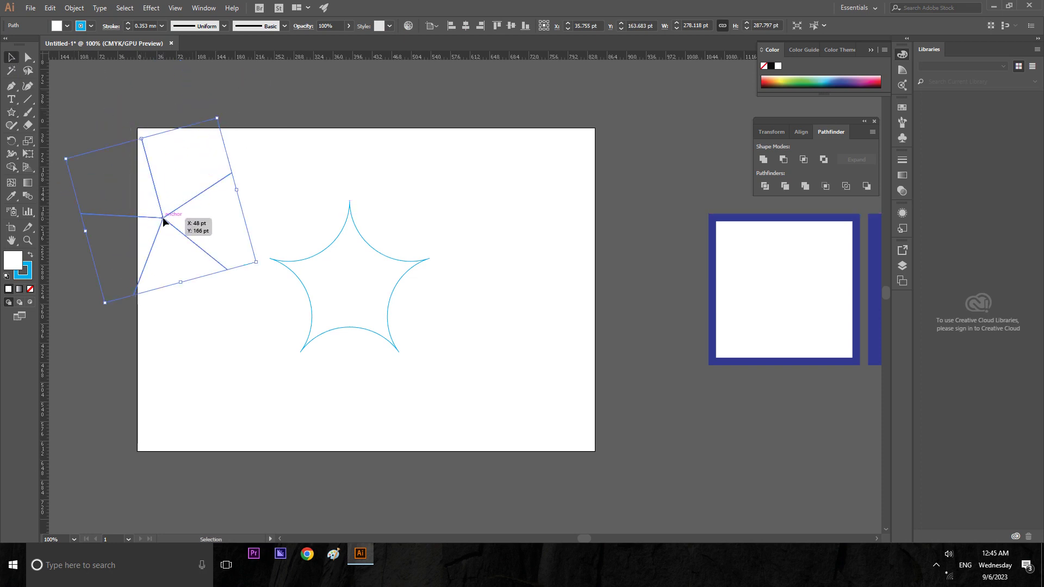
pyautogui.rightClick(163, 219)
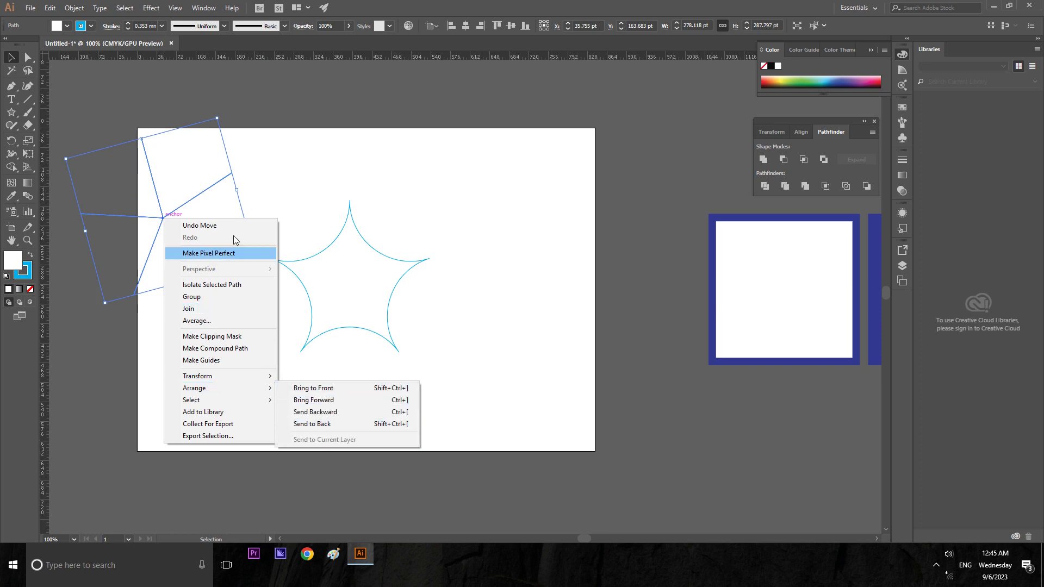
pyautogui.click(324, 82)
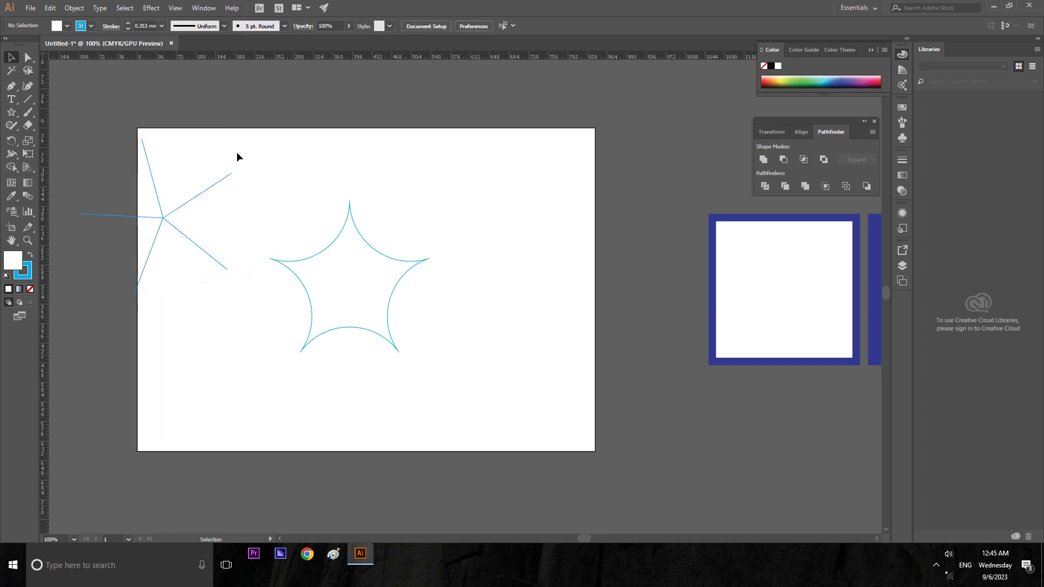
pyautogui.click(228, 176)
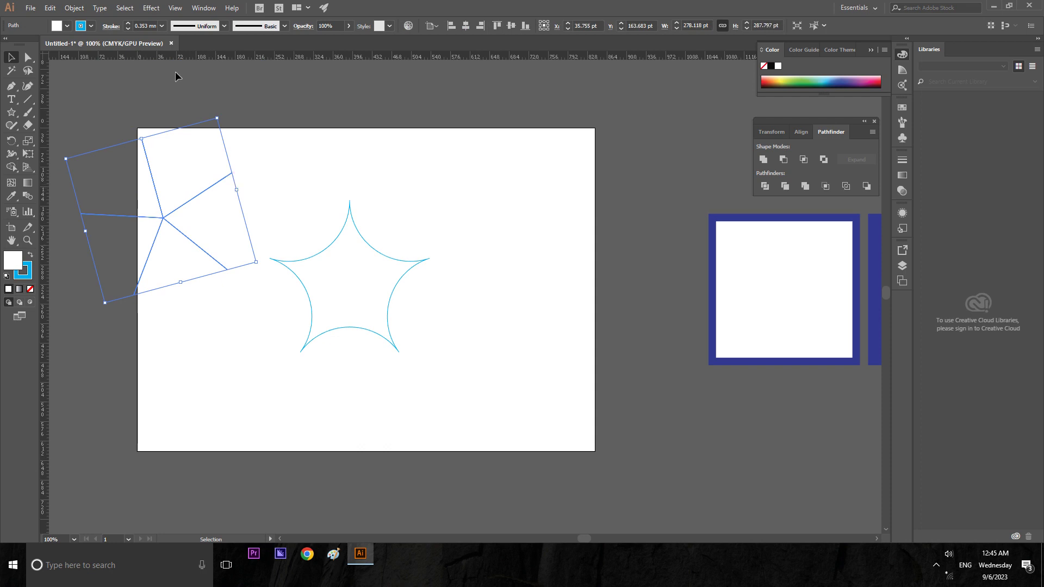
pyautogui.click(127, 9)
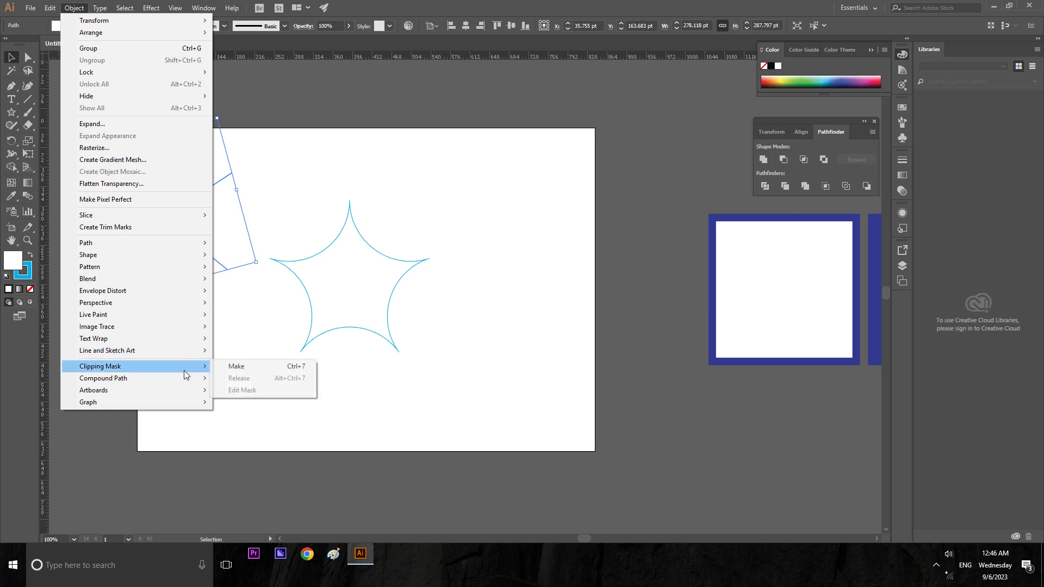
pyautogui.moveTo(89, 403)
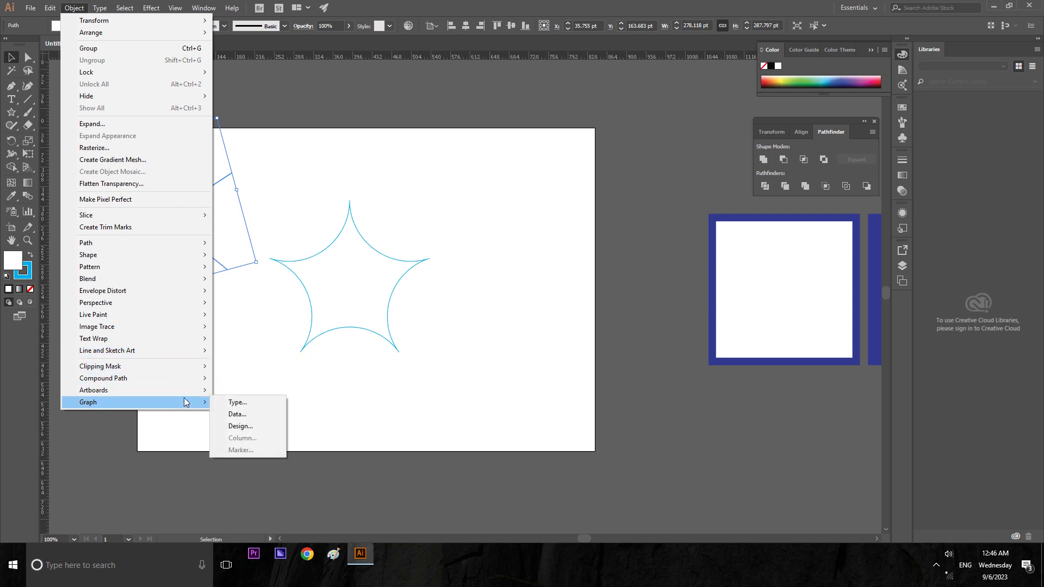
# - Move the five-spoke starburst with Direct Selection toward the artboard's top-left corner
pyautogui.click(329, 105)
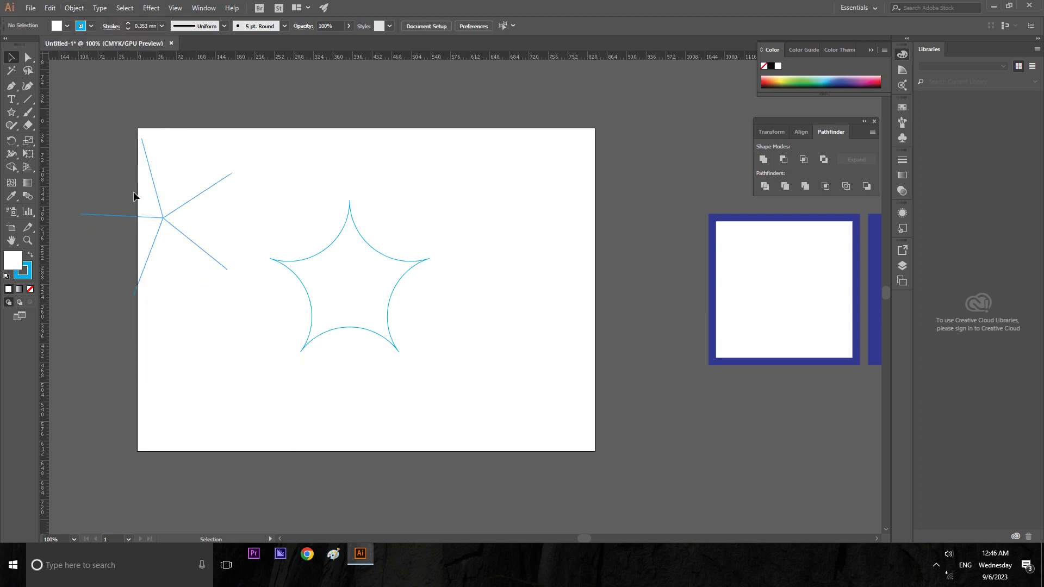
pyautogui.click(186, 202)
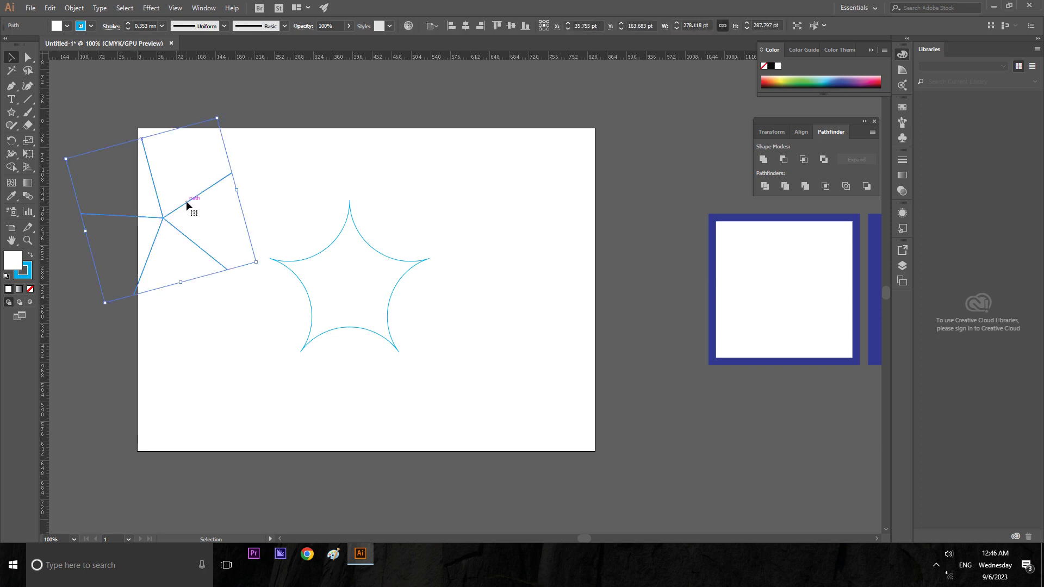
pyautogui.click(29, 59)
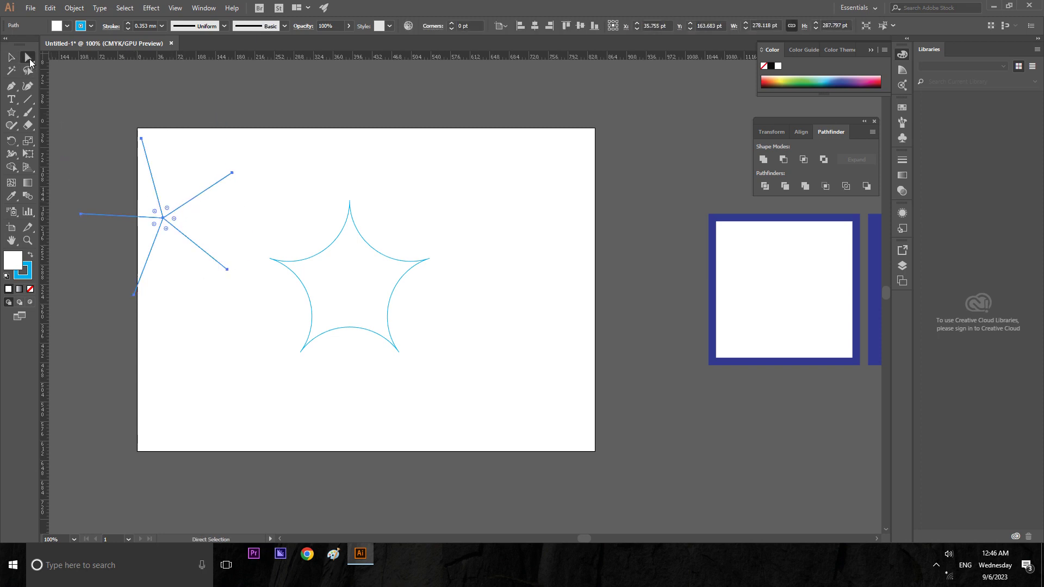
pyautogui.click(141, 139)
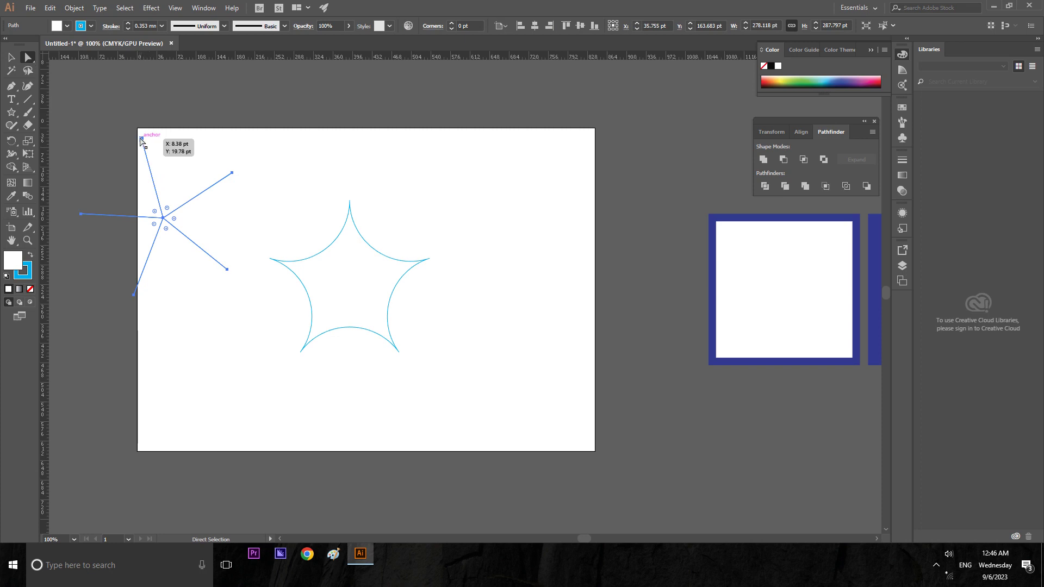
pyautogui.moveTo(142, 140); pyautogui.dragTo(180, 143)
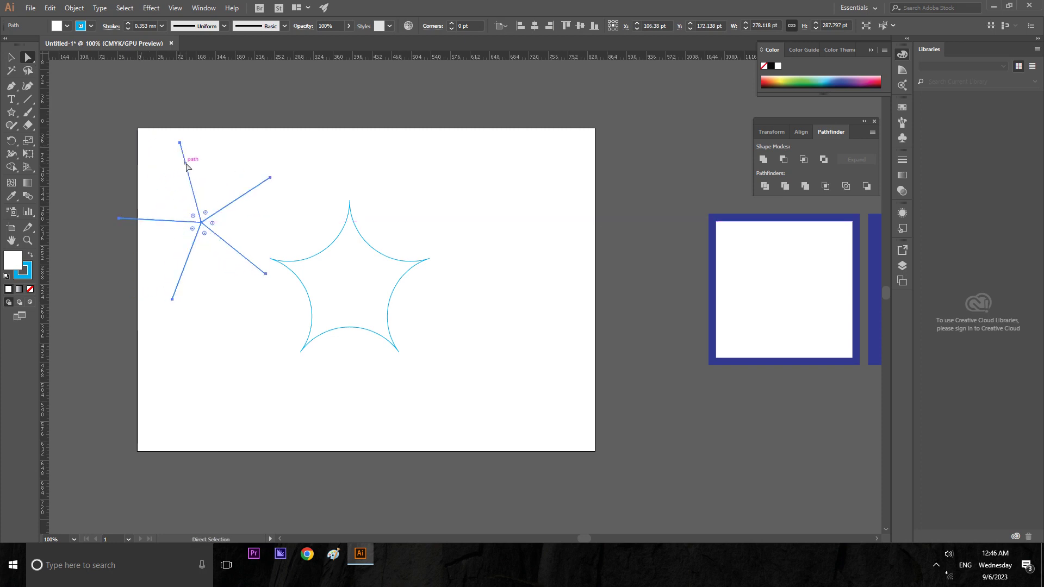
pyautogui.click(206, 216)
pyautogui.moveTo(201, 223)
pyautogui.mouseDown()
pyautogui.moveTo(187, 205)
pyautogui.moveTo(190, 255)
pyautogui.mouseUp()
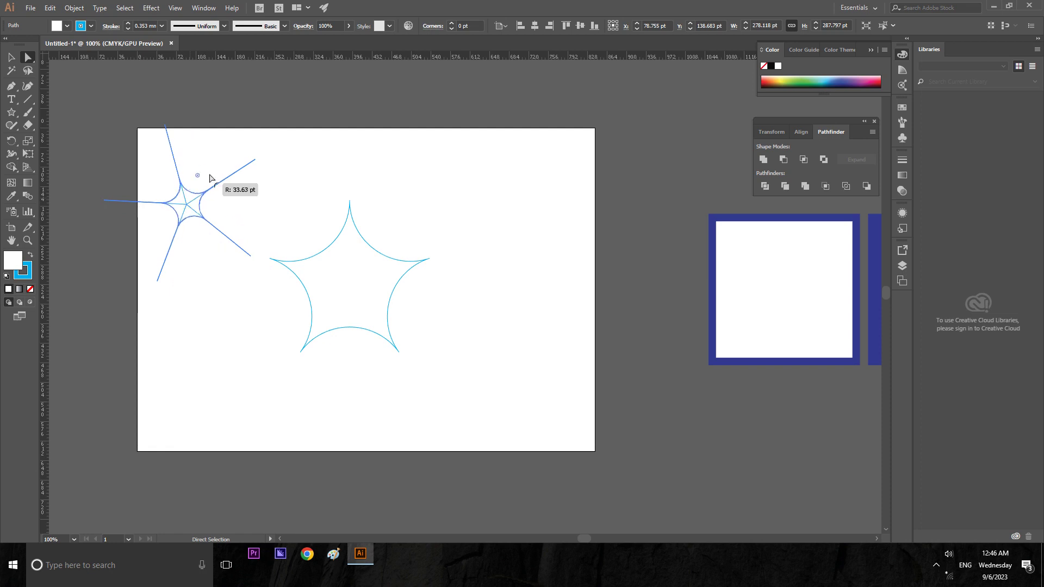
# - Round the star's corners to about 110 pt and pull a handle on the upper-right point
pyautogui.moveTo(191, 256); pyautogui.dragTo(212, 138)
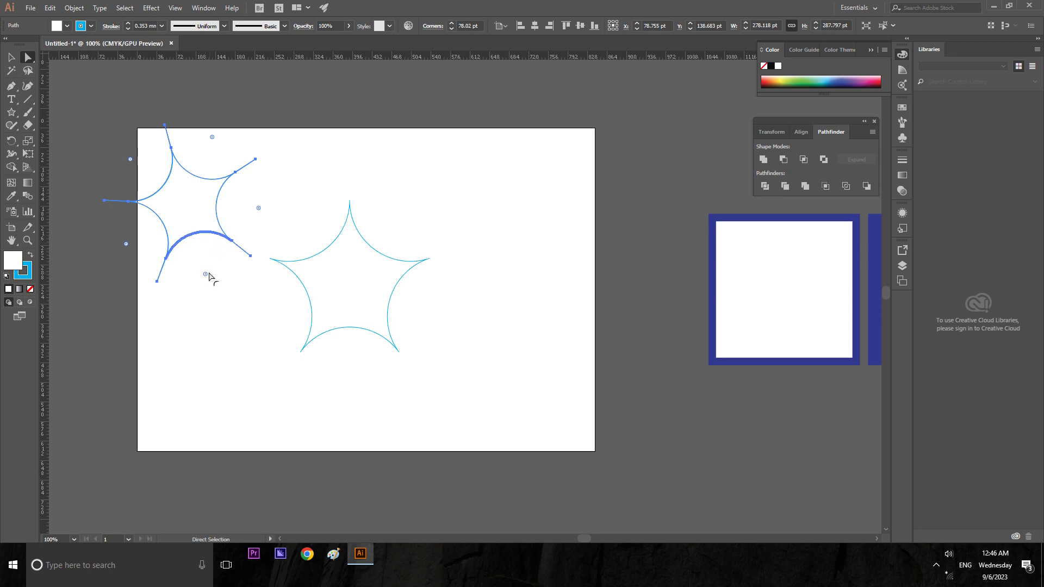
pyautogui.moveTo(206, 274); pyautogui.dragTo(246, 331)
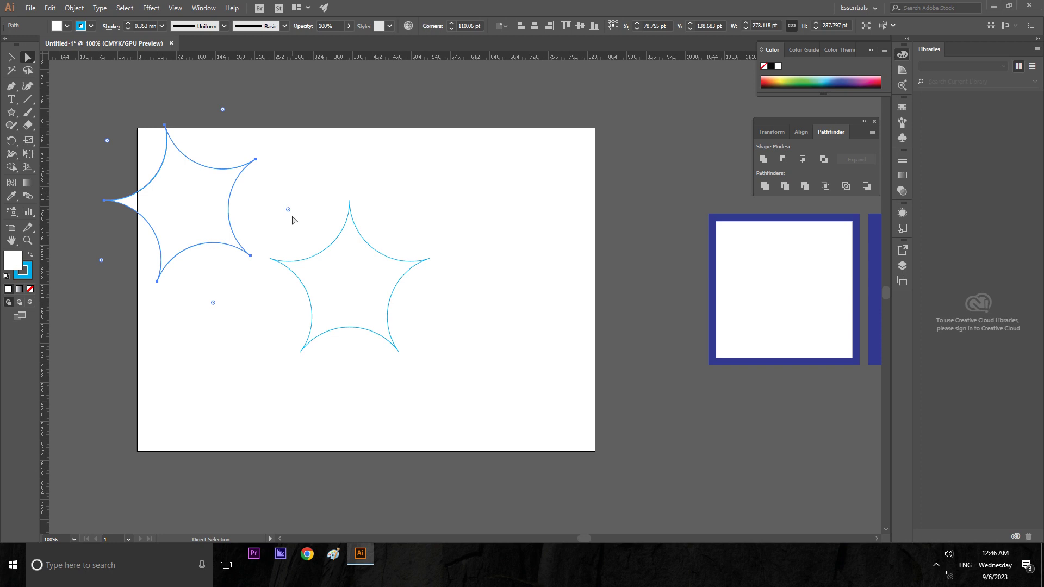
pyautogui.click(255, 159)
pyautogui.moveTo(257, 158); pyautogui.dragTo(197, 200)
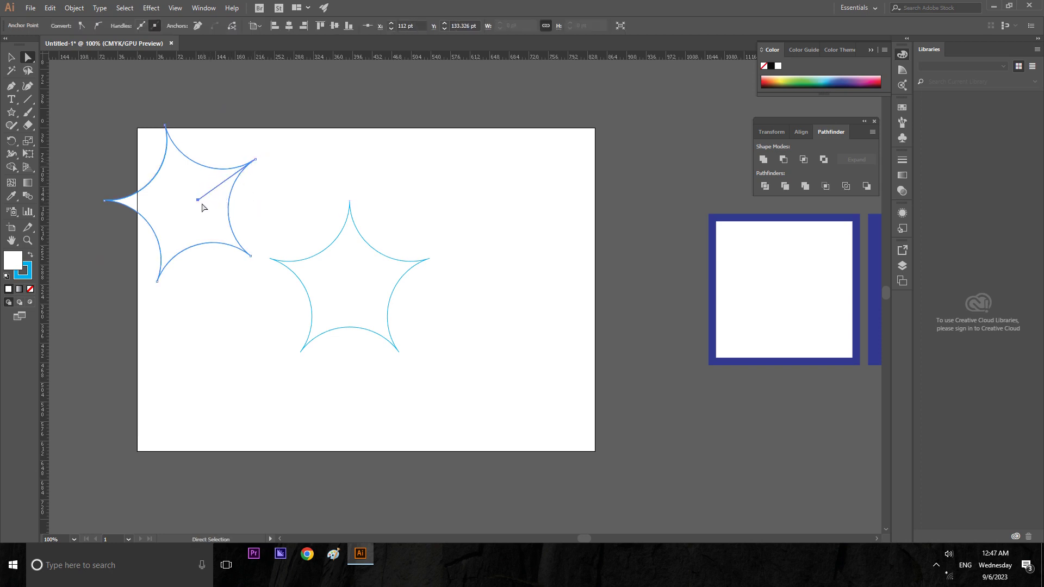
pyautogui.click(198, 201)
pyautogui.moveTo(199, 202); pyautogui.dragTo(305, 180)
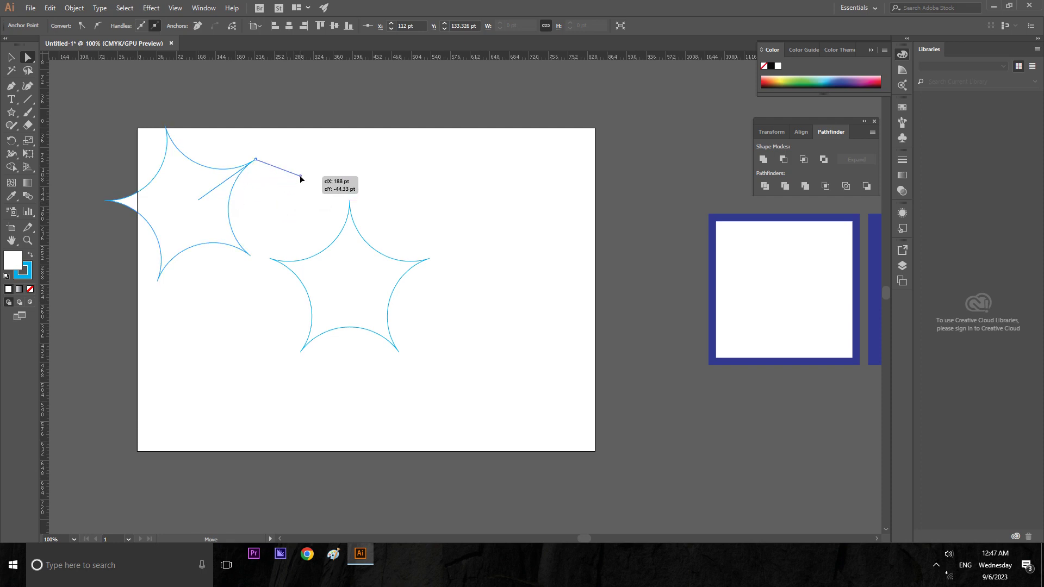
# - Remove the extra handle to restore the curve and keep Align to Artboard selected
pyautogui.click(198, 26)
pyautogui.click(256, 160)
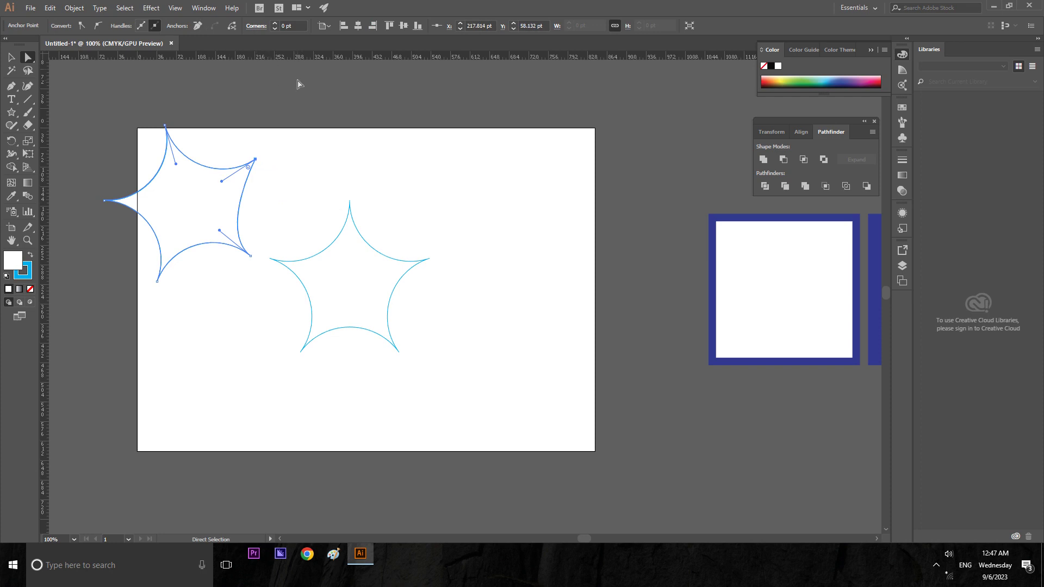
pyautogui.click(329, 27)
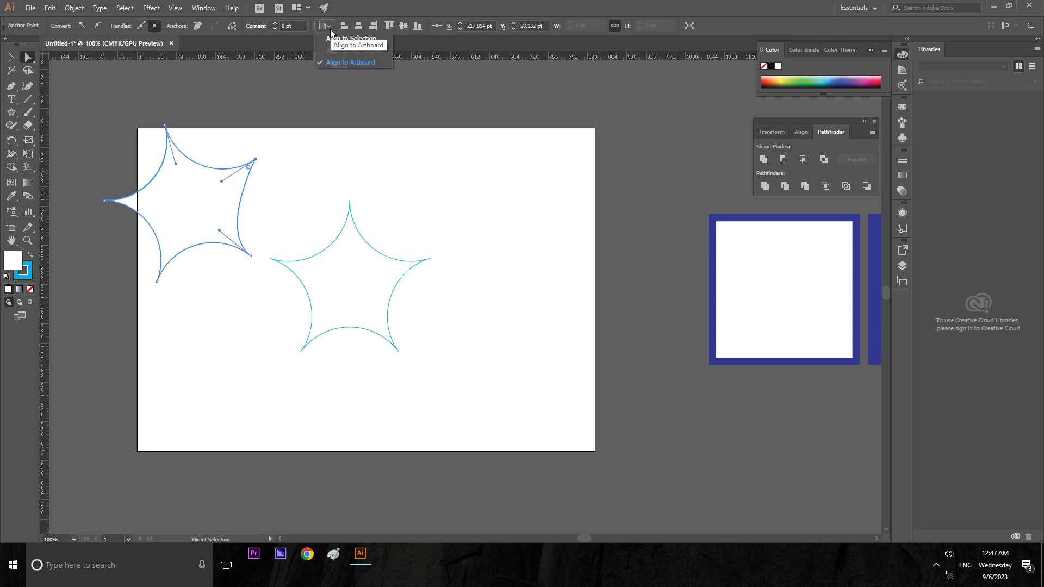
pyautogui.click(339, 63)
# - Delete the new curved star on the left
pyautogui.press('v')
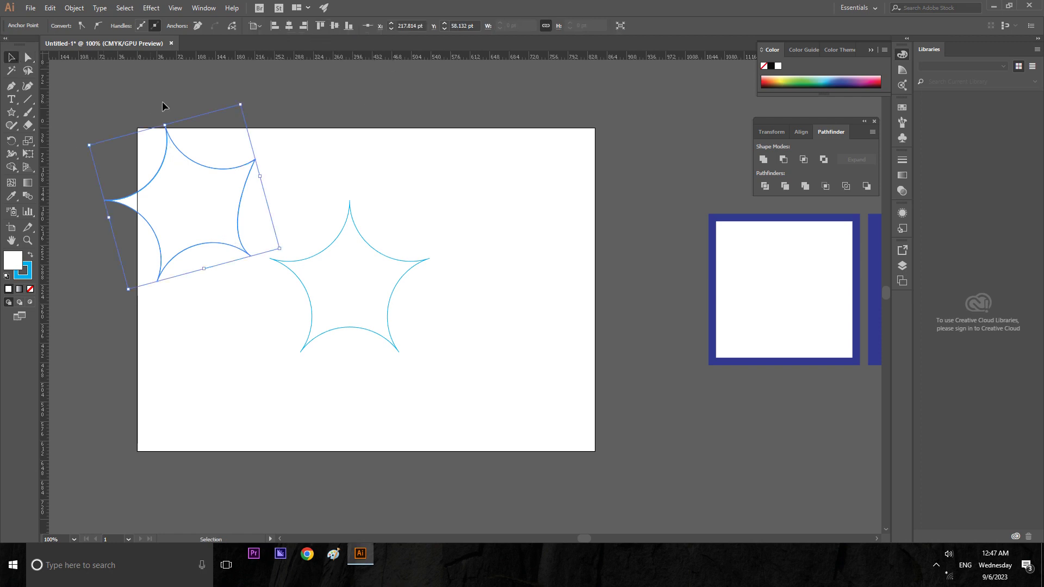
pyautogui.click(183, 106)
pyautogui.click(208, 168)
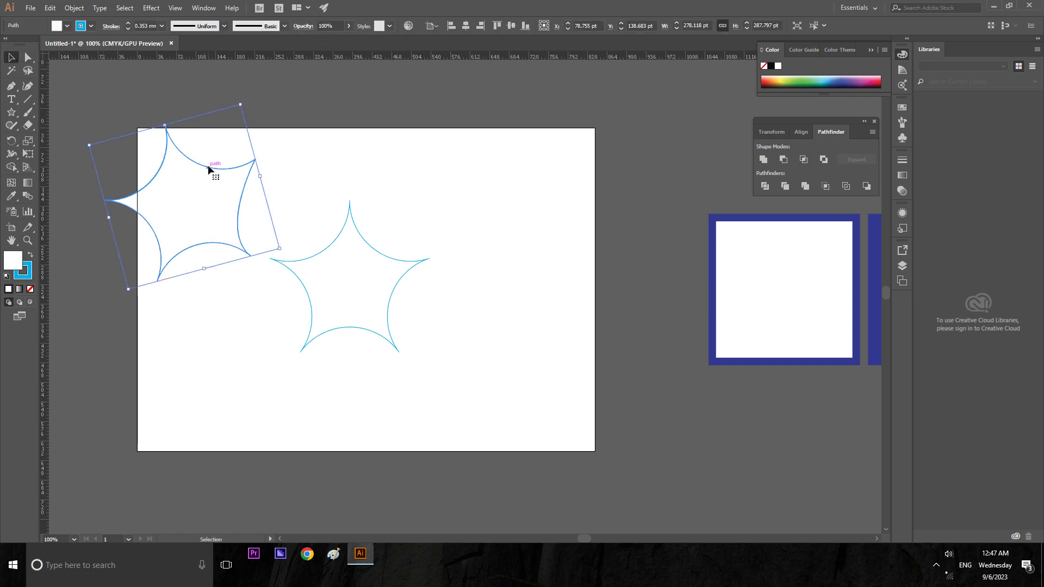
pyautogui.press('Delete')
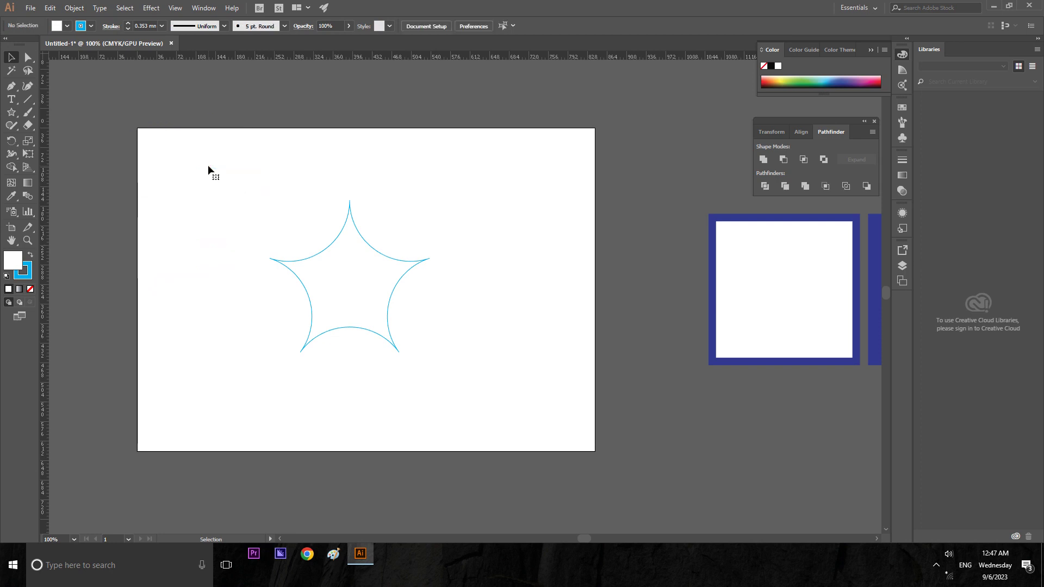
# - Reset the Essentials workspace and delete the original curved star
pyautogui.click(858, 7)
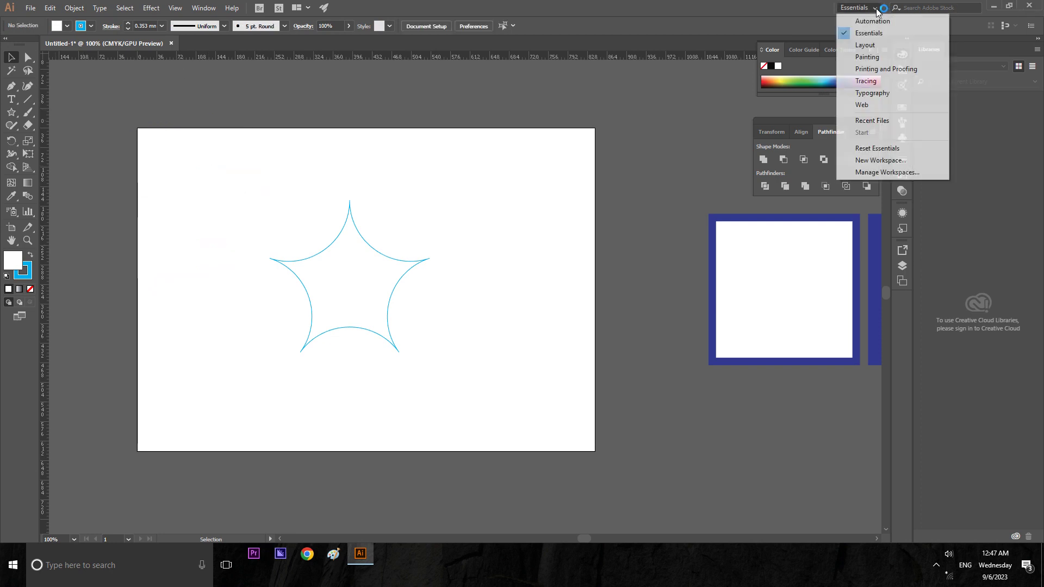
pyautogui.click(895, 148)
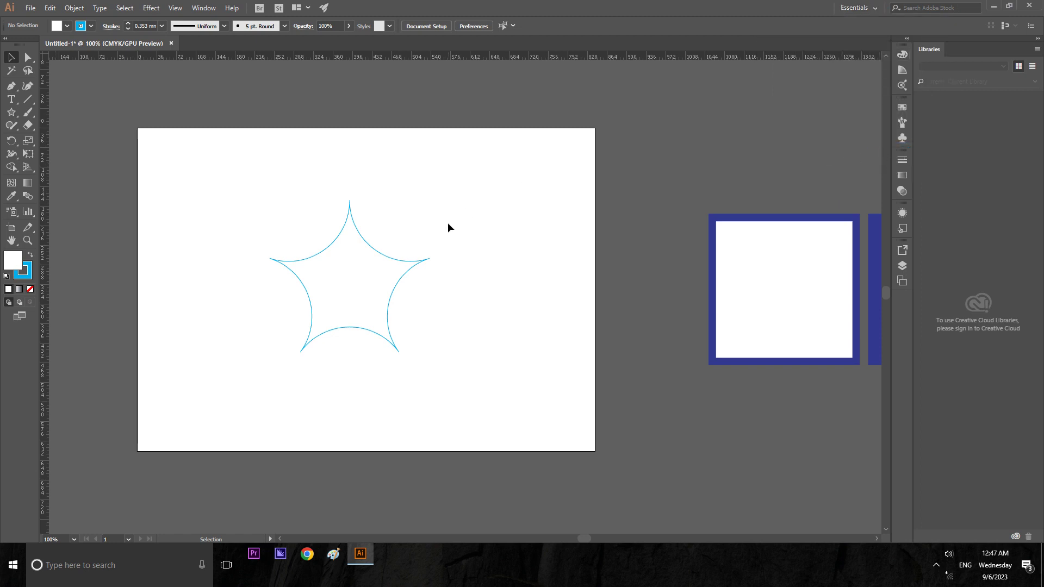
pyautogui.click(417, 264)
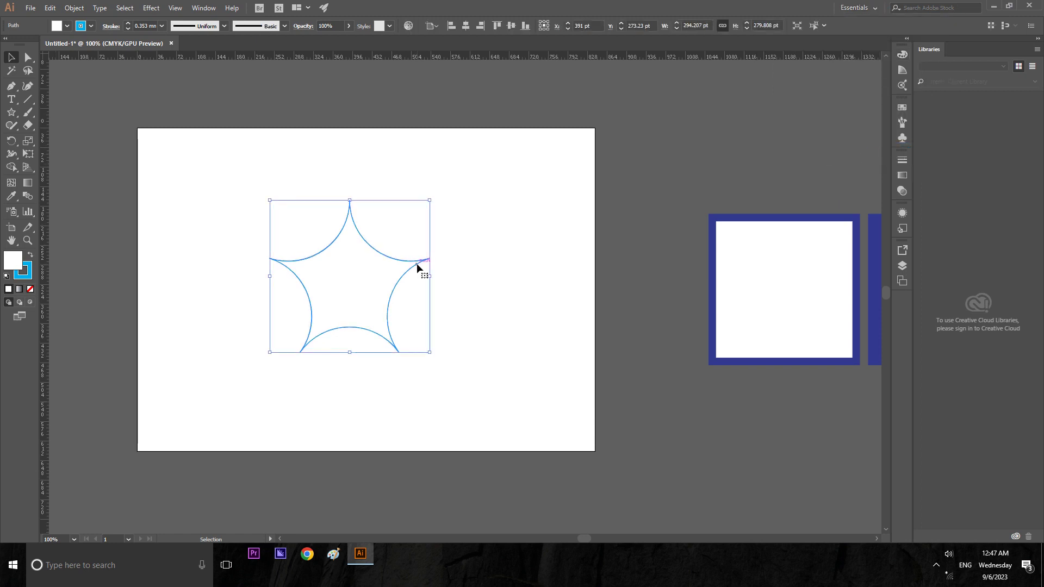
pyautogui.press('Delete')
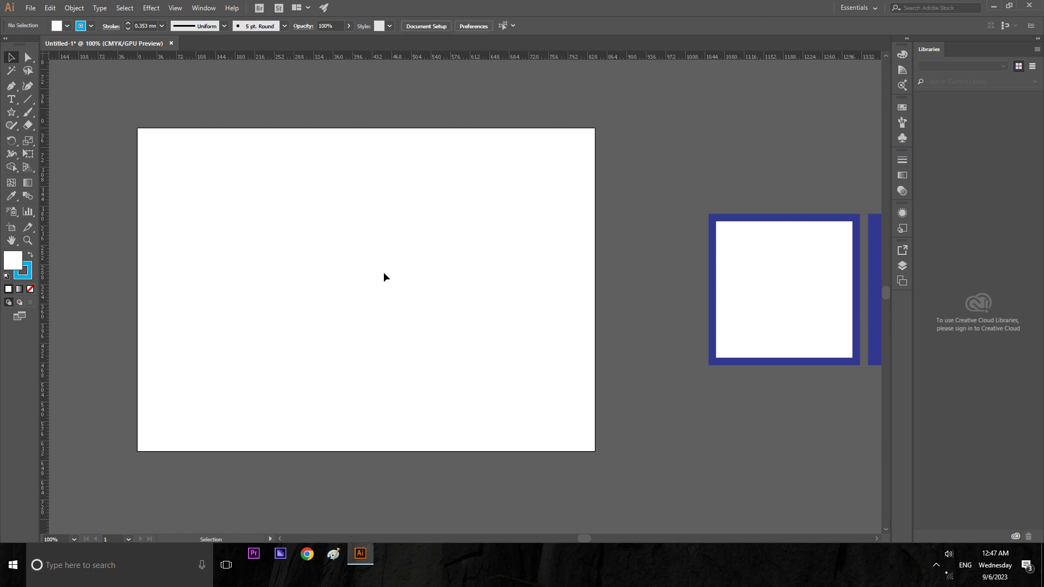
pyautogui.click(11, 112)
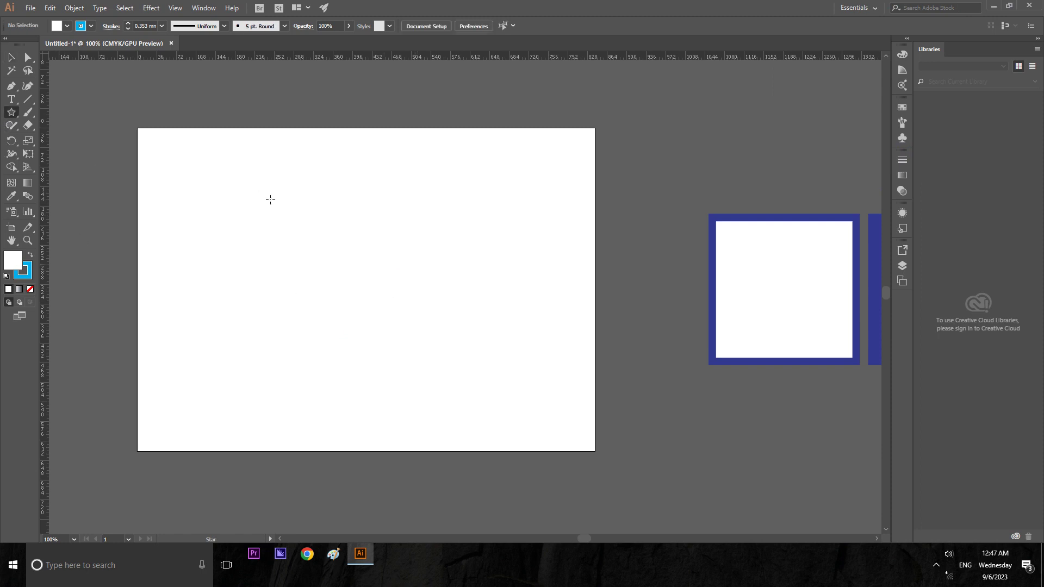
pyautogui.click(288, 221)
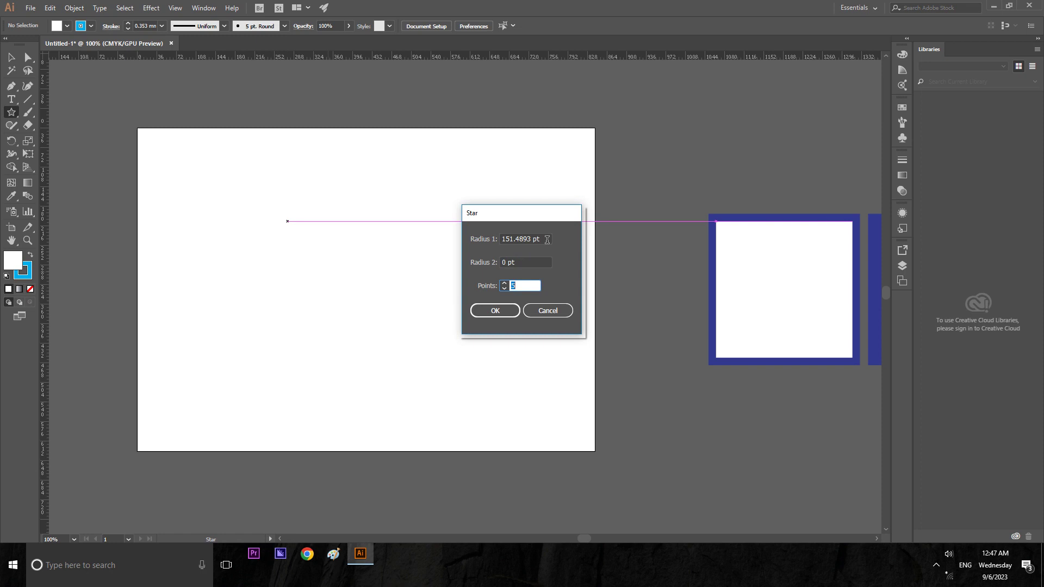
pyautogui.click(547, 240)
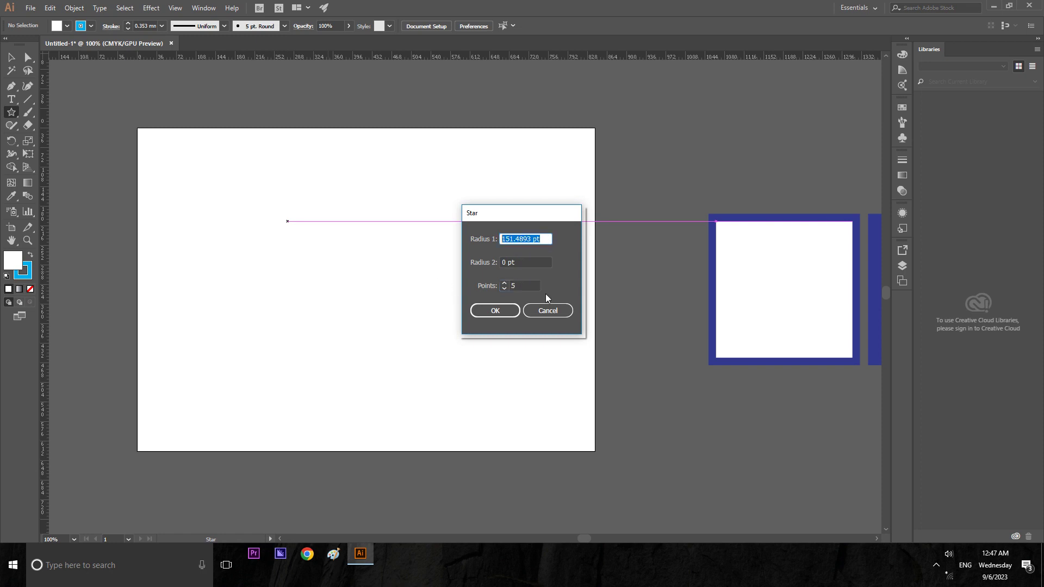
pyautogui.write('10')
pyautogui.press('Tab')
pyautogui.write('10')
pyautogui.press('Tab')
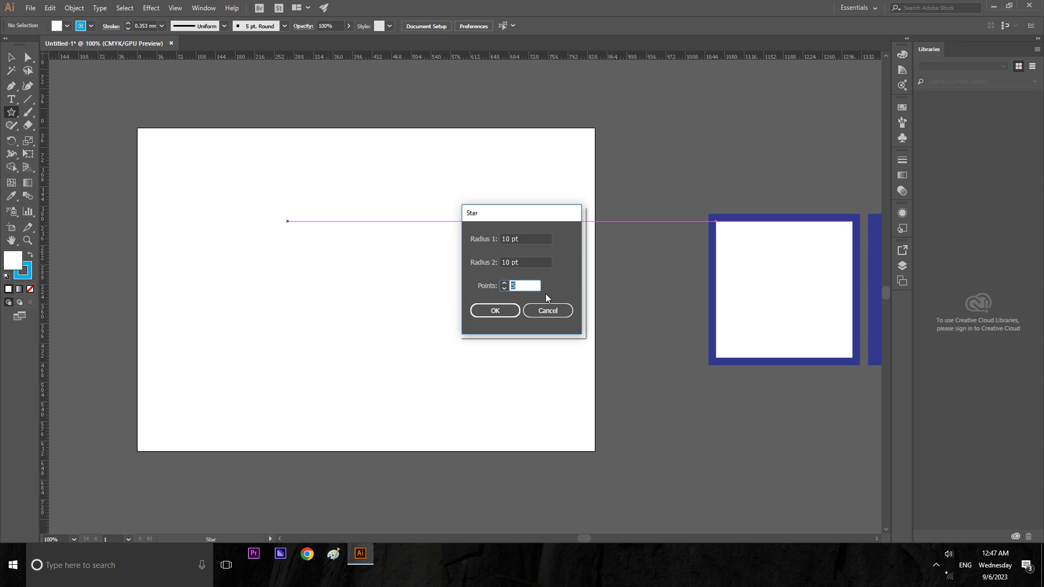
pyautogui.press('Return')
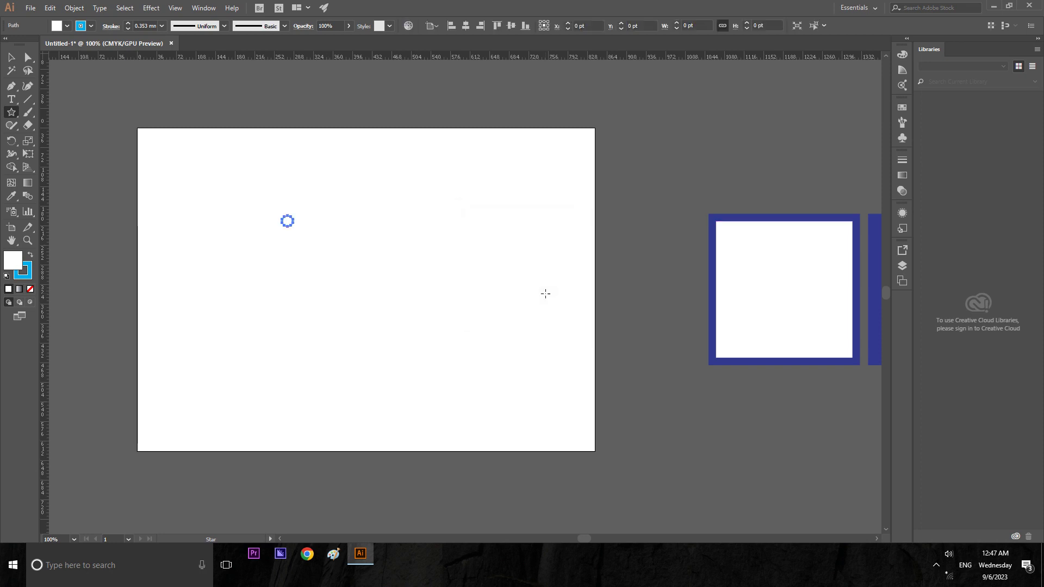
pyautogui.click(13, 57)
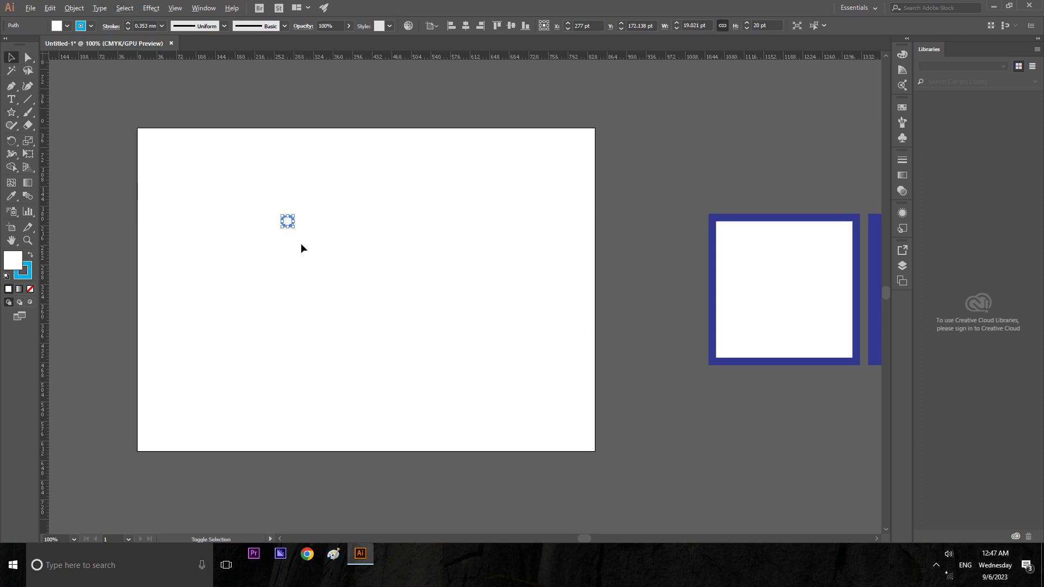
pyautogui.moveTo(293, 227); pyautogui.dragTo(366, 303)
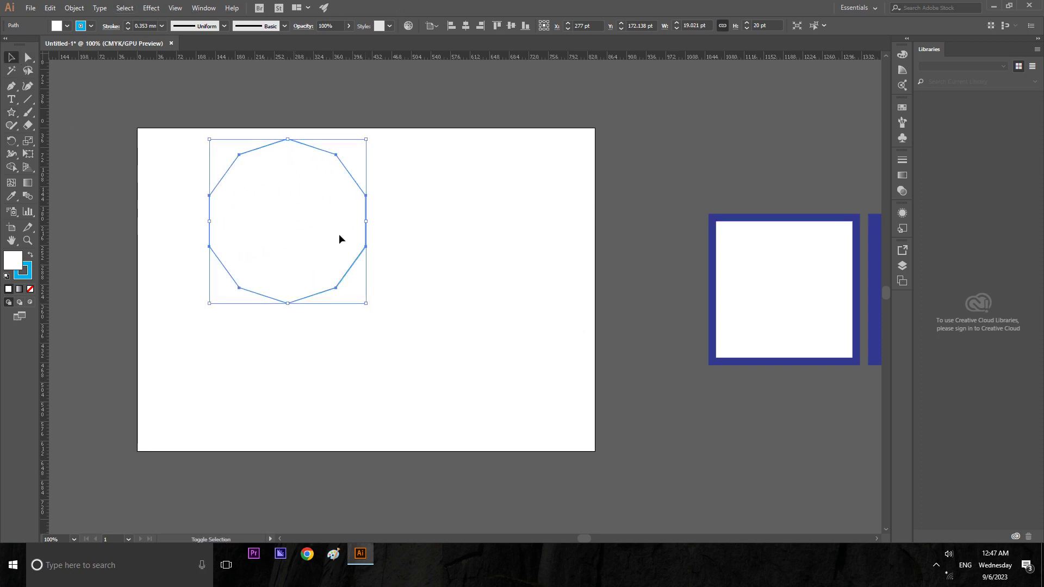
pyautogui.moveTo(349, 175); pyautogui.dragTo(455, 229)
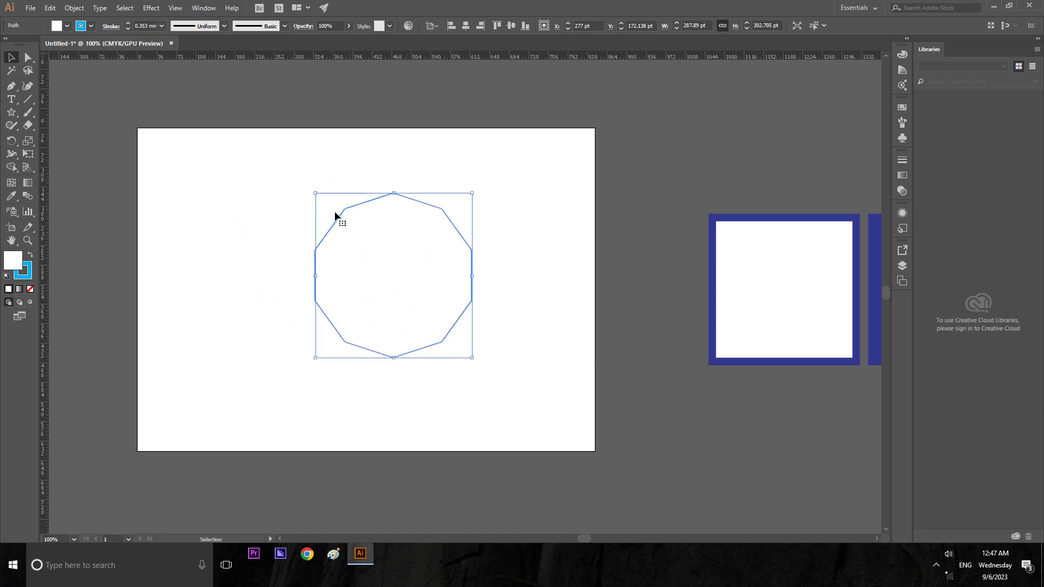
pyautogui.click(29, 58)
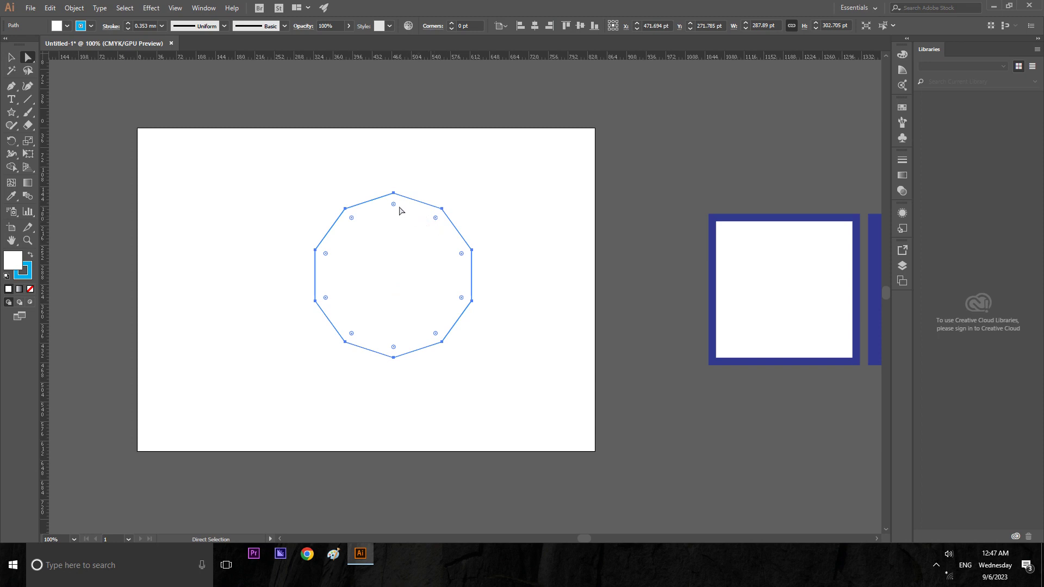
pyautogui.moveTo(394, 204); pyautogui.dragTo(404, 310)
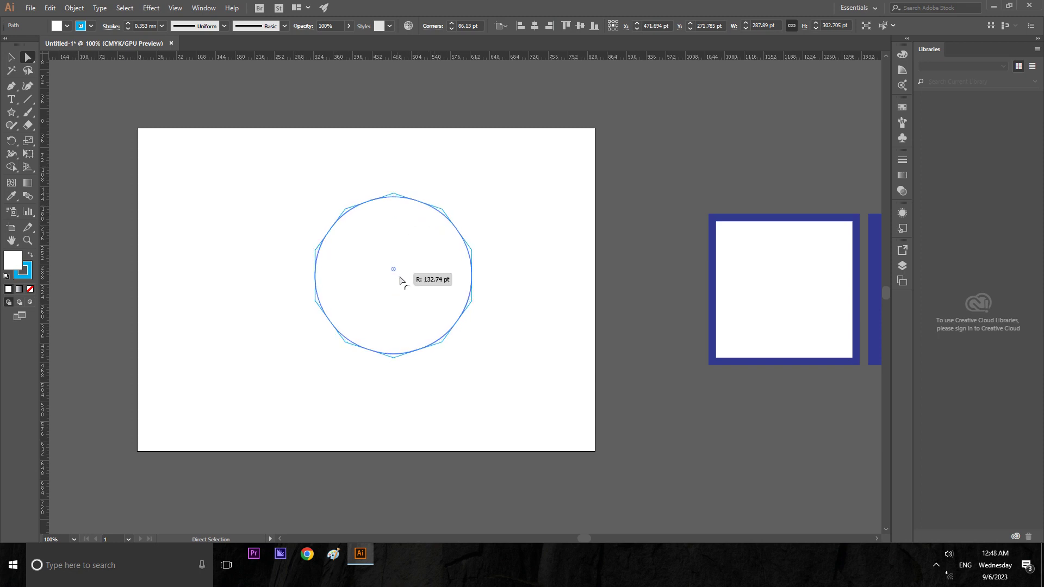
pyautogui.hotkey('ctrl', 'z')
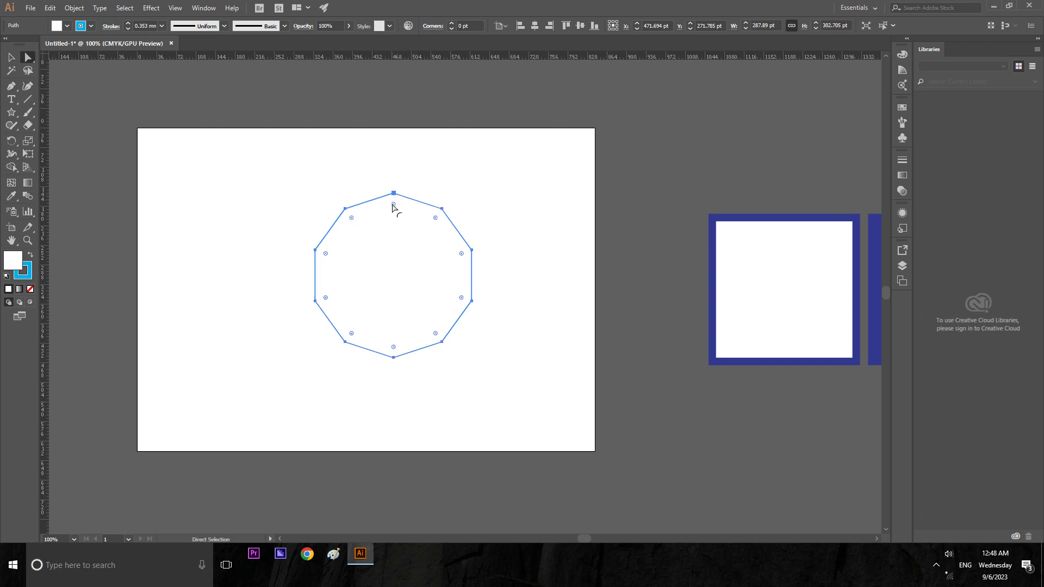
pyautogui.moveTo(395, 206); pyautogui.dragTo(419, 161)
pyautogui.click(12, 63)
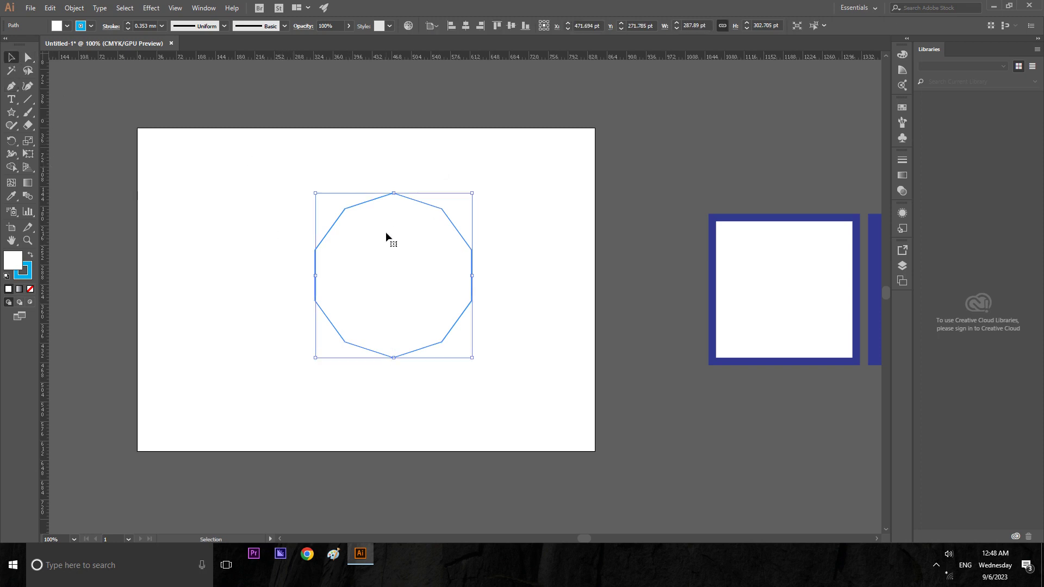
# - Delete the decagon and create a 5-point star with Radius 1 and Radius 2 both 5 pt
pyautogui.press('Delete')
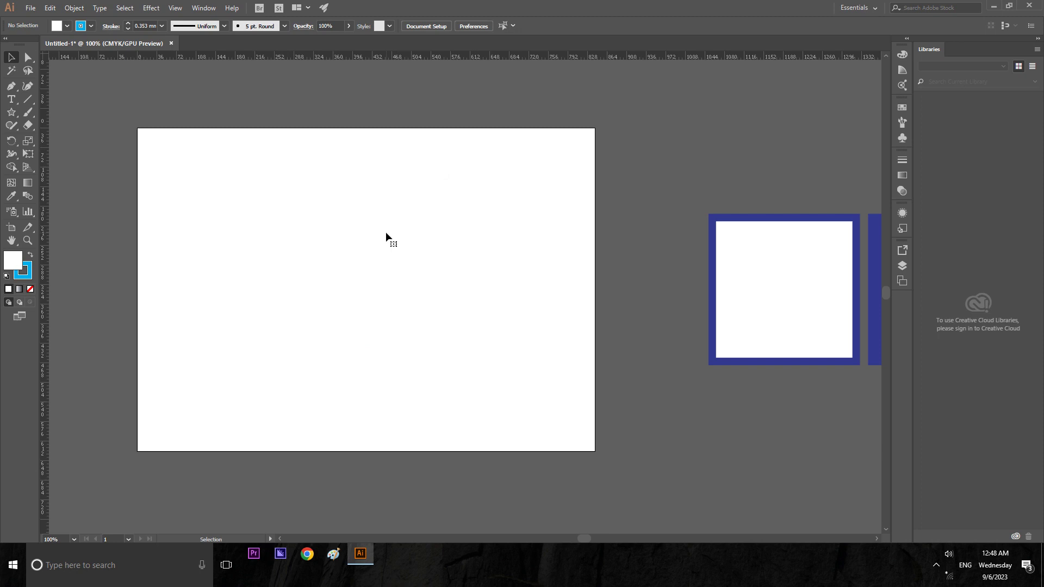
pyautogui.click(11, 112)
pyautogui.click(320, 273)
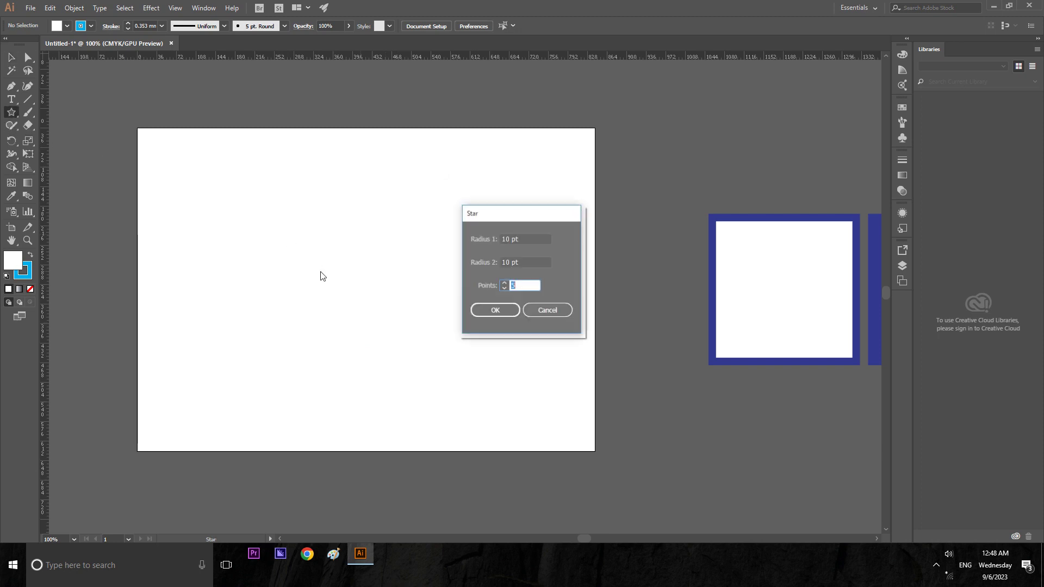
pyautogui.click(538, 234)
pyautogui.write('5')
pyautogui.press('Tab')
pyautogui.write('5')
pyautogui.press('Tab')
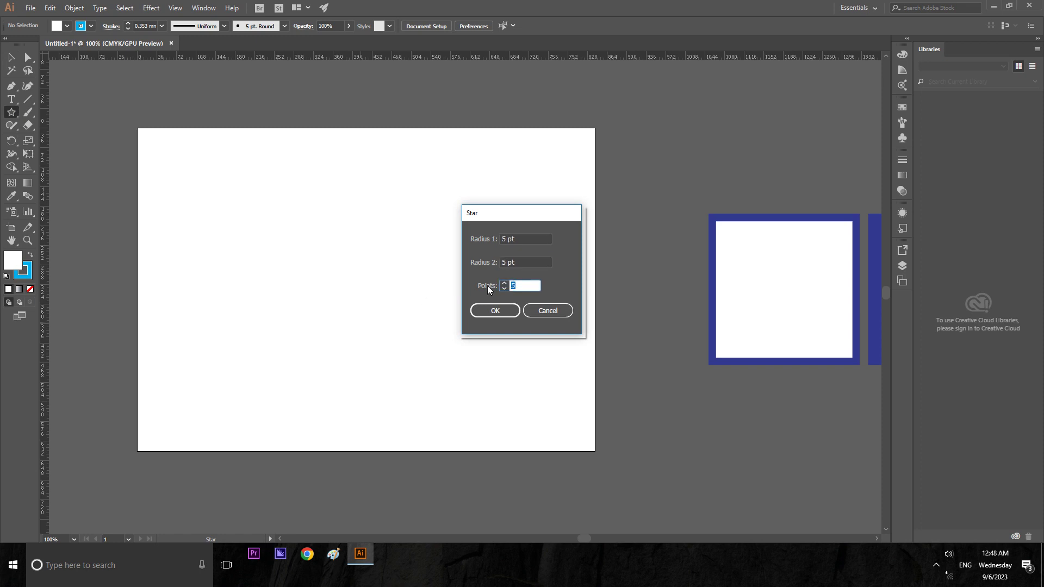
pyautogui.click(492, 312)
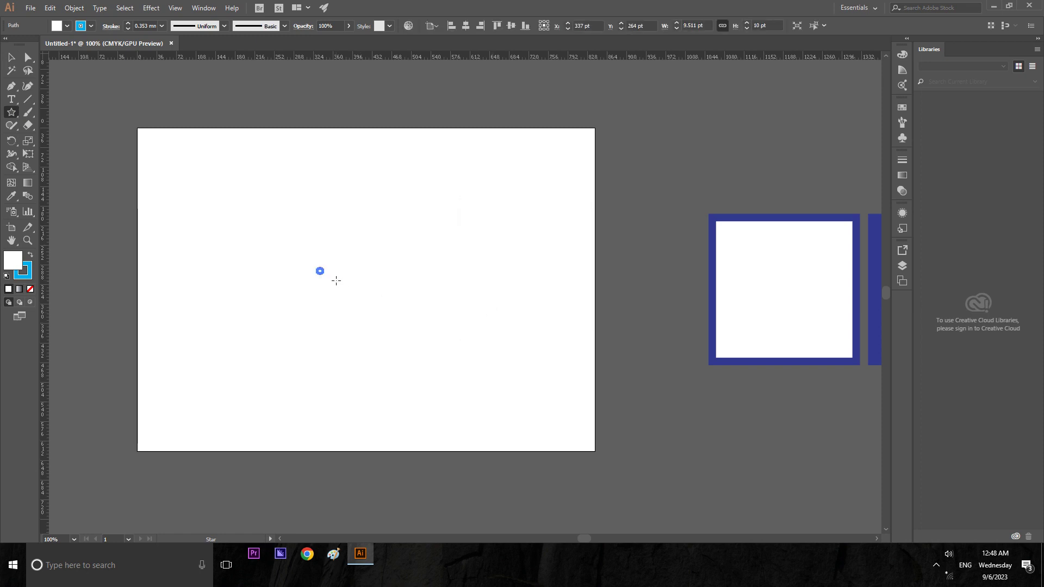
pyautogui.click(15, 60)
# - Enlarge the tiny star from its centre into a decagon about 336 × 353 pt
pyautogui.press('shift')
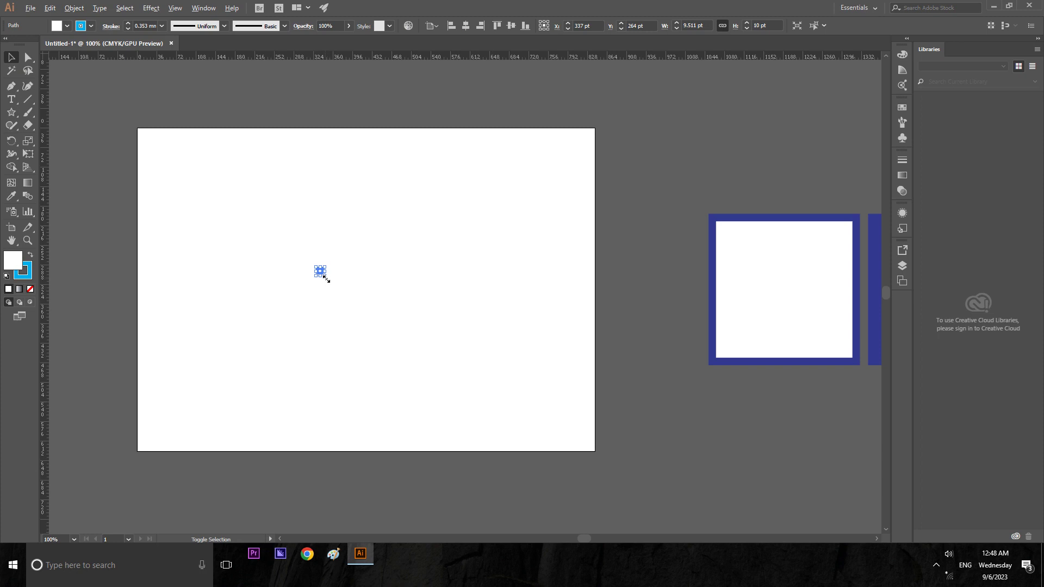
pyautogui.moveTo(326, 278); pyautogui.dragTo(411, 369)
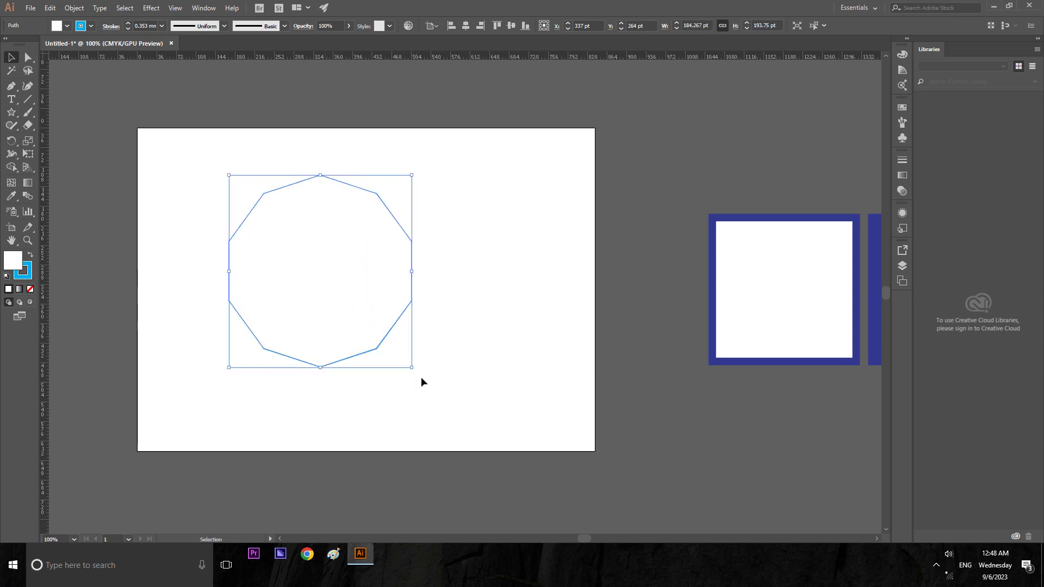
pyautogui.click(404, 131)
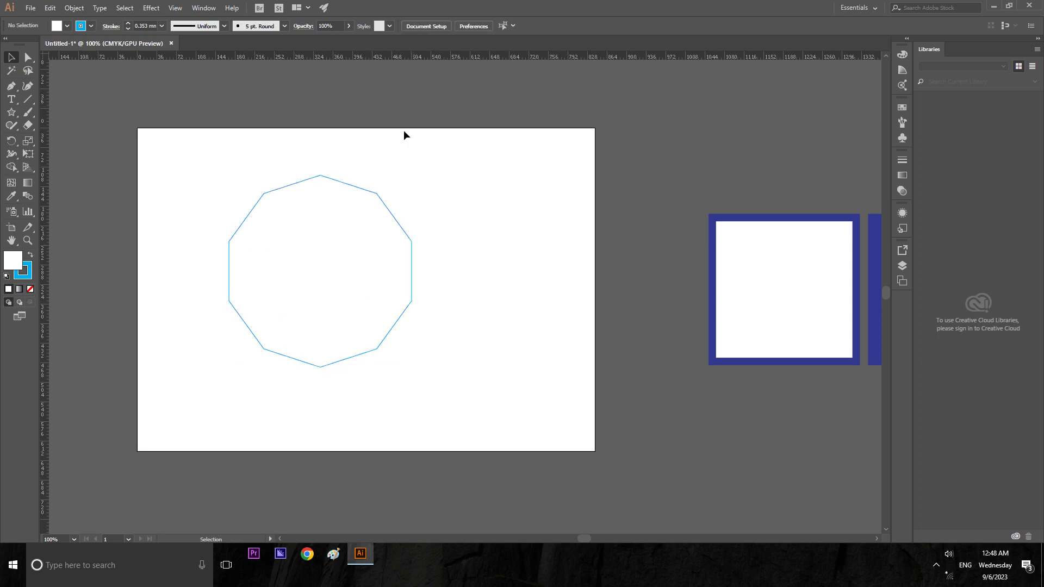
pyautogui.click(386, 204)
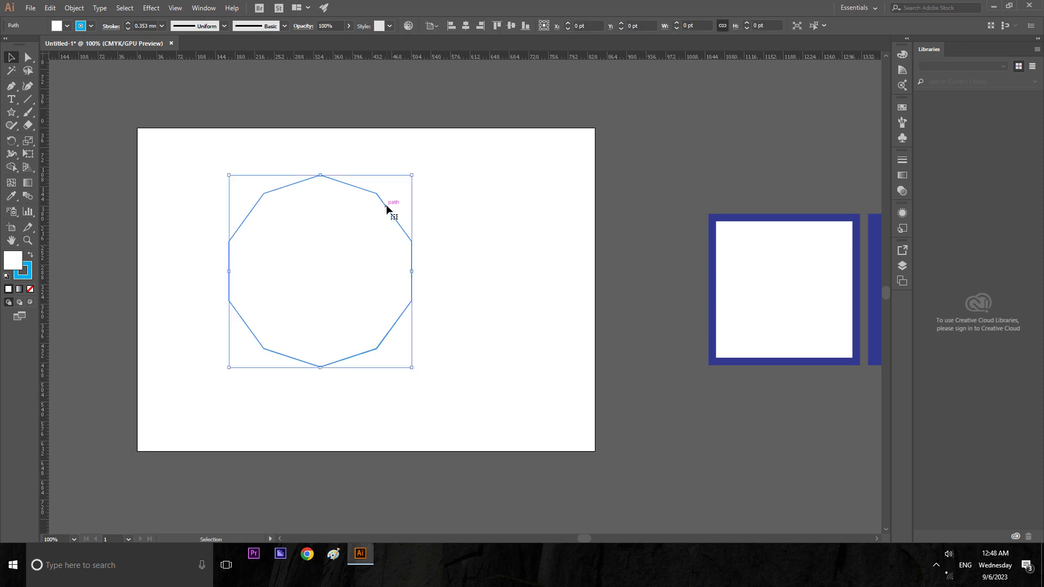
# - Try rounding the decagon's corners with Direct Selection, leave them sharp, then reselect the path
pyautogui.click(28, 57)
pyautogui.moveTo(320, 187); pyautogui.dragTo(357, 152)
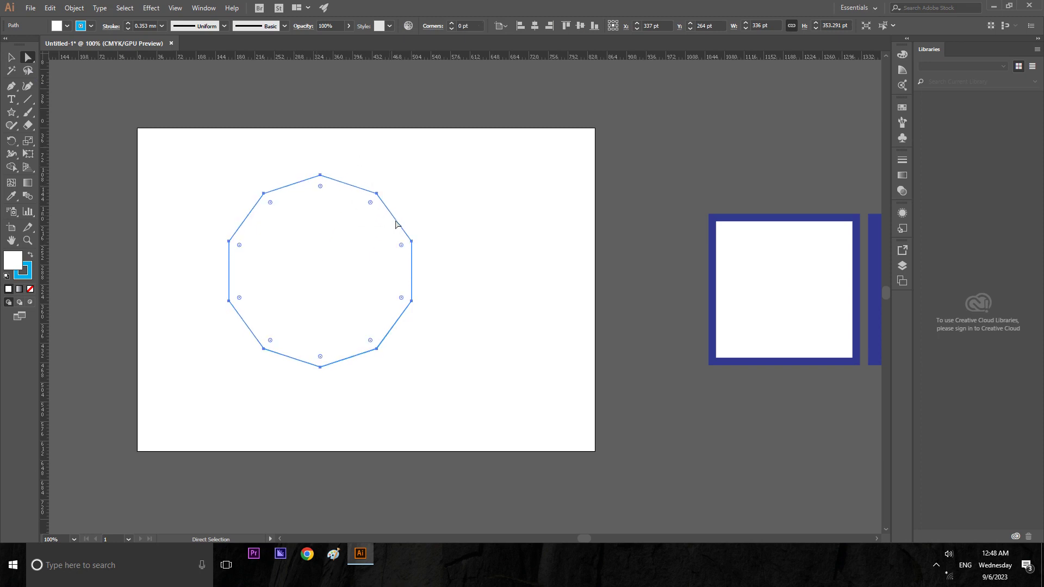
pyautogui.click(377, 193)
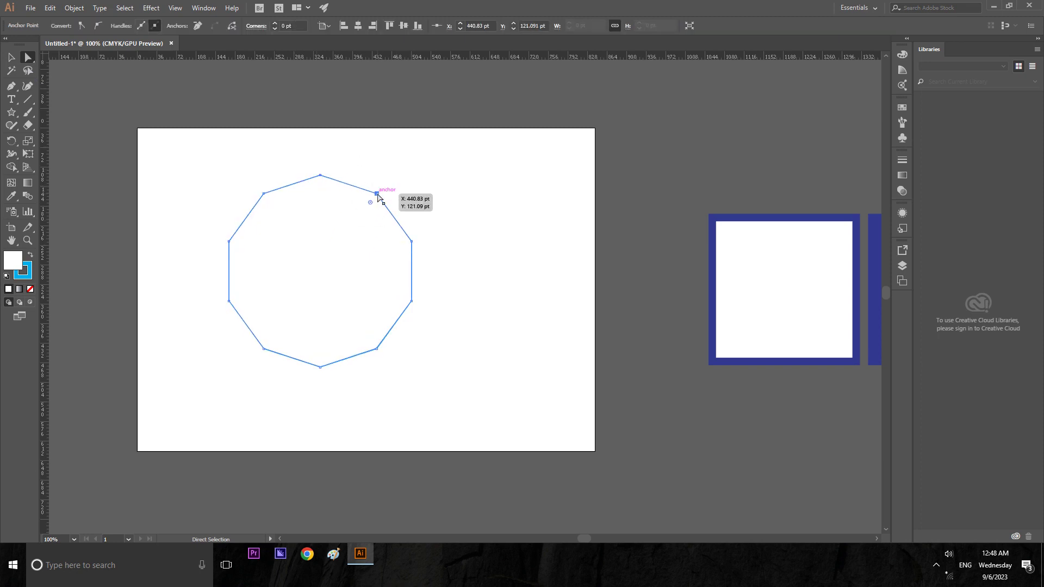
pyautogui.press('v')
pyautogui.click(272, 88)
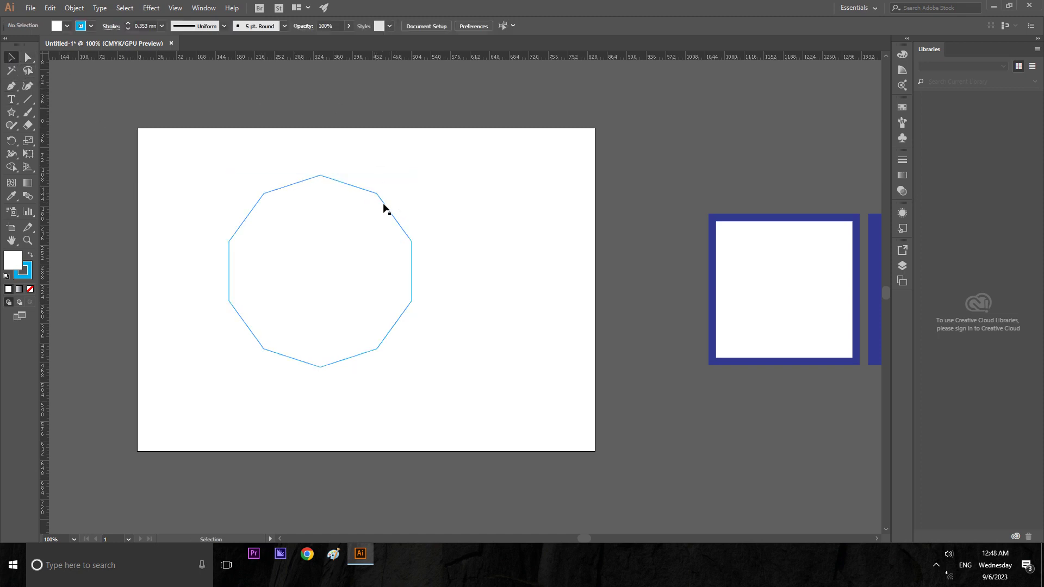
pyautogui.click(364, 188)
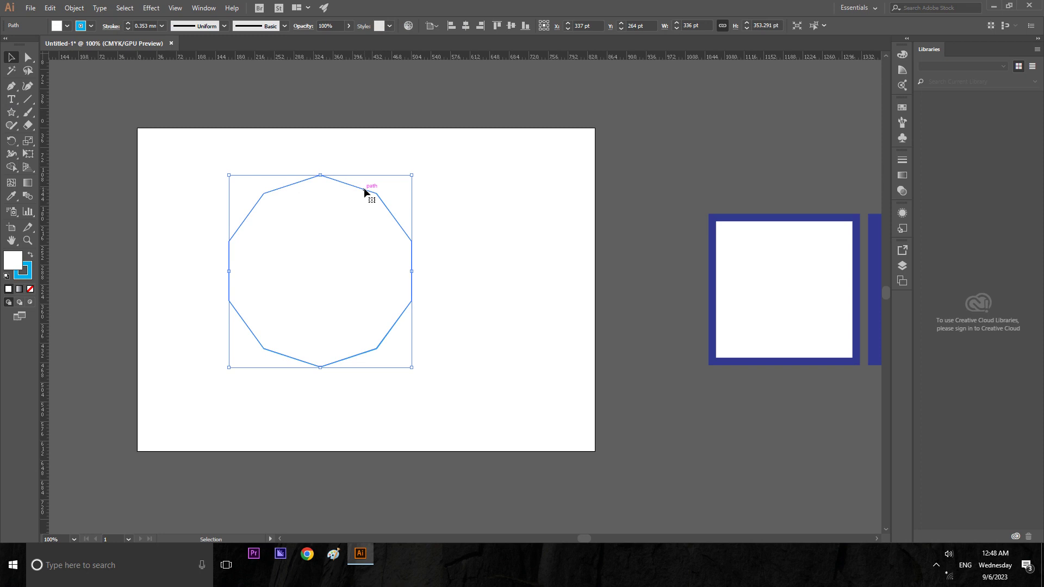
# - Delete the decagon and choose the Star tool from the shape flyout
pyautogui.press('Delete')
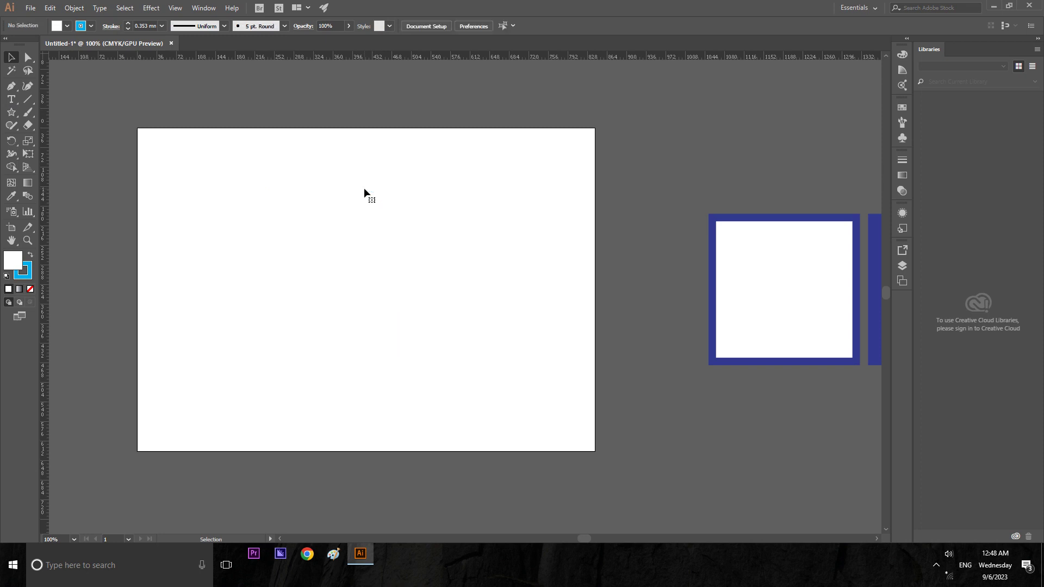
pyautogui.click(11, 114)
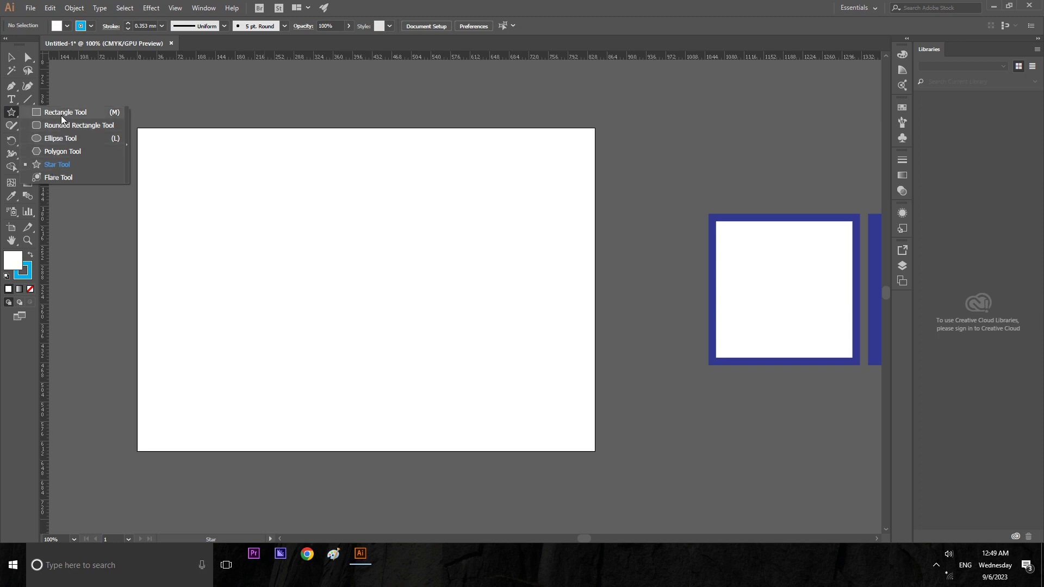
pyautogui.click(57, 165)
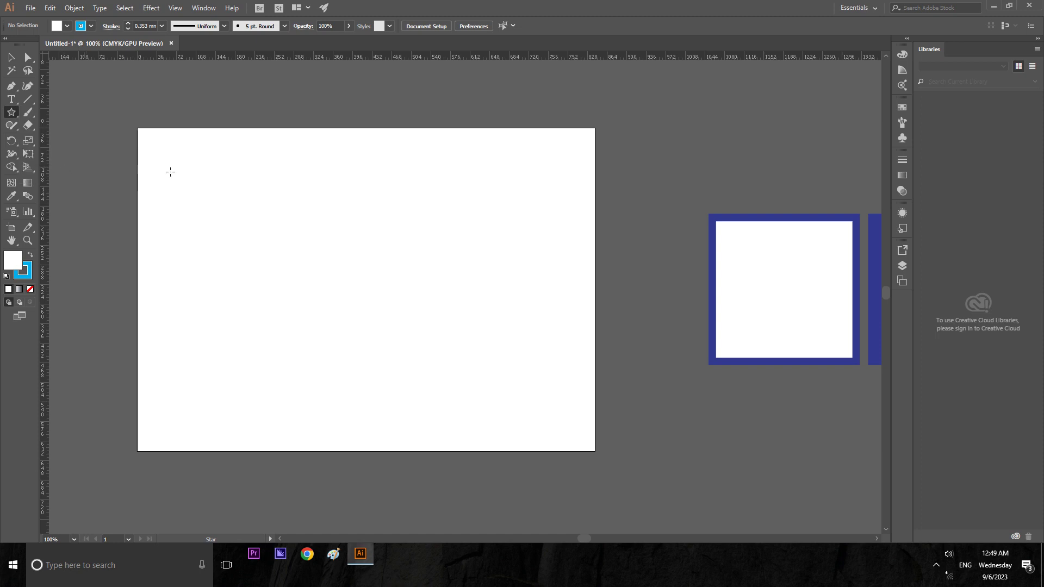
# - Open the Star dialog on the artboard, cancel it, and show the workspace list
pyautogui.click(311, 184)
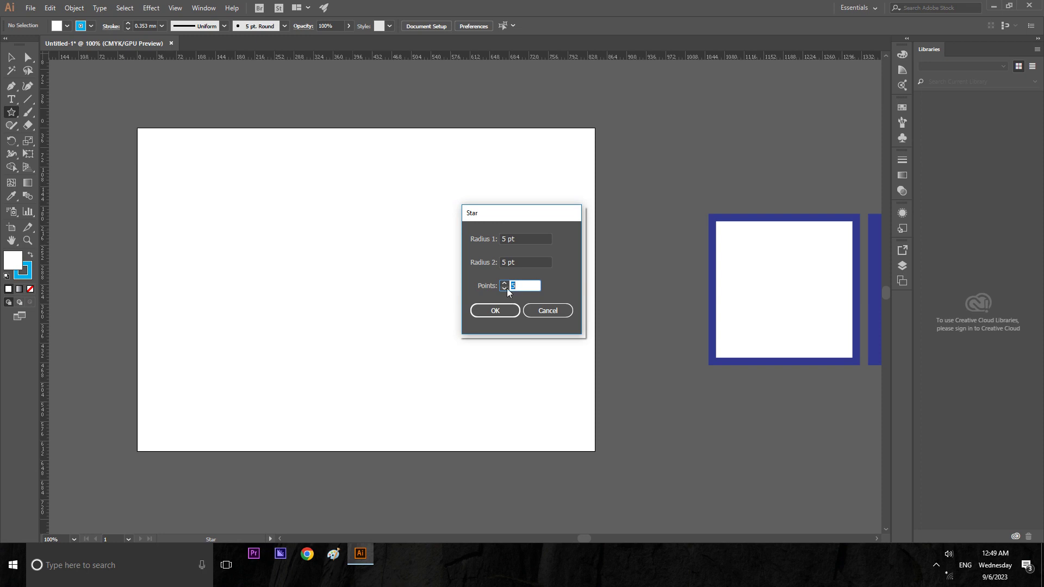
pyautogui.click(524, 236)
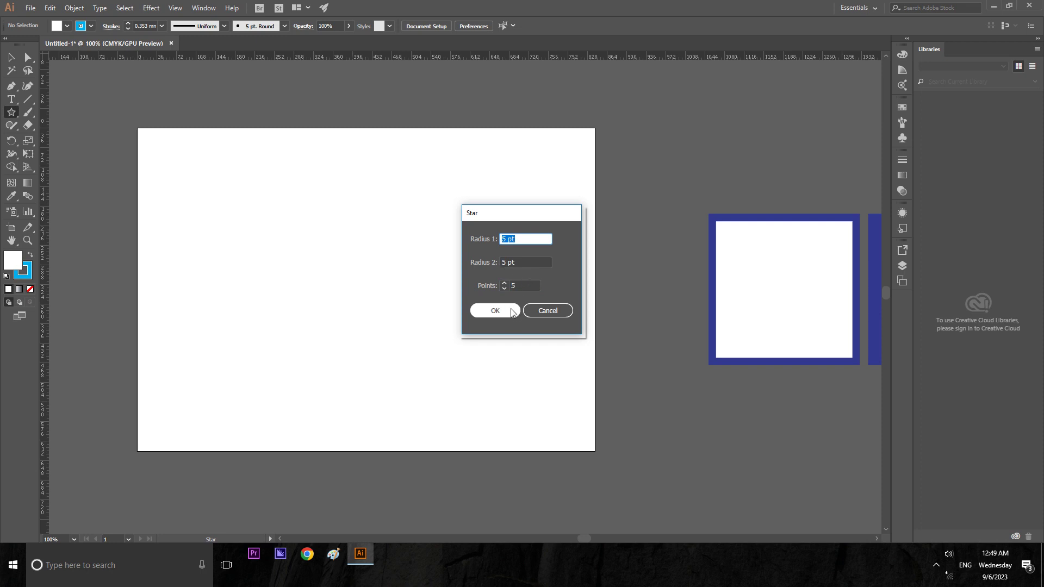
pyautogui.click(566, 311)
pyautogui.click(864, 8)
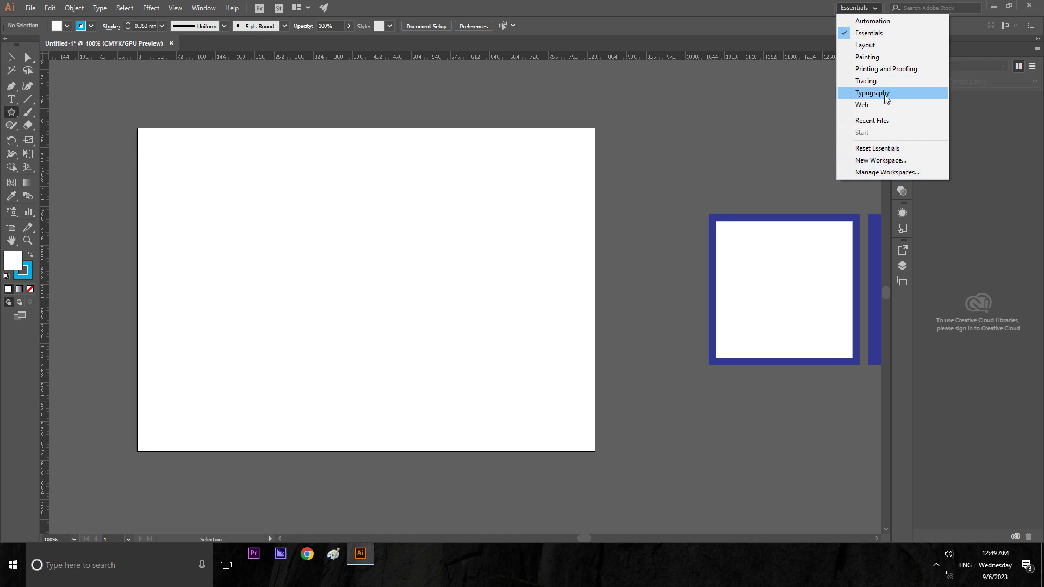
# - In the Typography workspace, create a default star and enlarge it into a large polygon
pyautogui.click(813, 128)
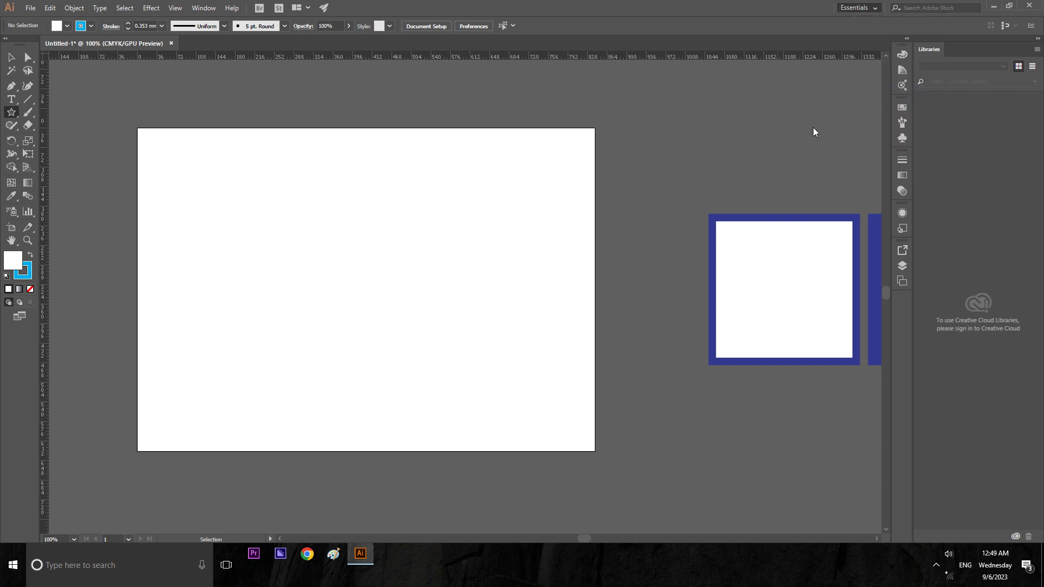
pyautogui.click(265, 208)
pyautogui.click(495, 310)
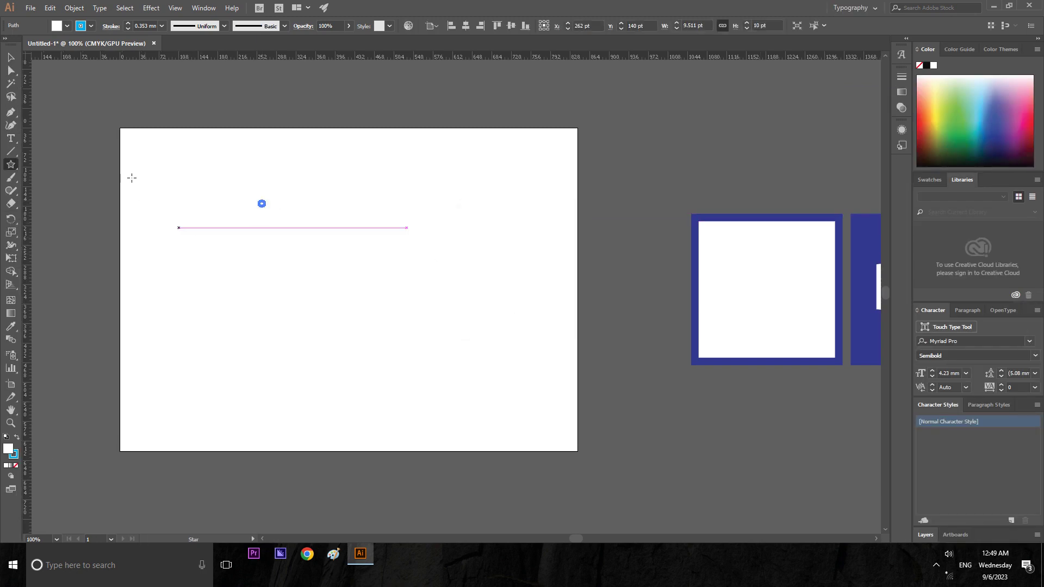
pyautogui.click(10, 57)
pyautogui.press('shift')
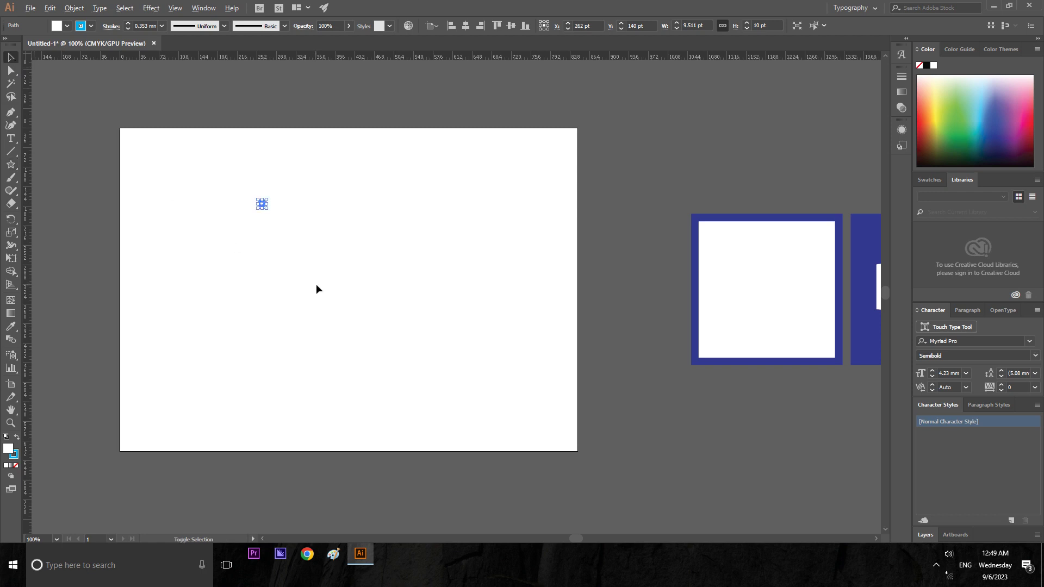
pyautogui.moveTo(266, 210); pyautogui.dragTo(330, 273)
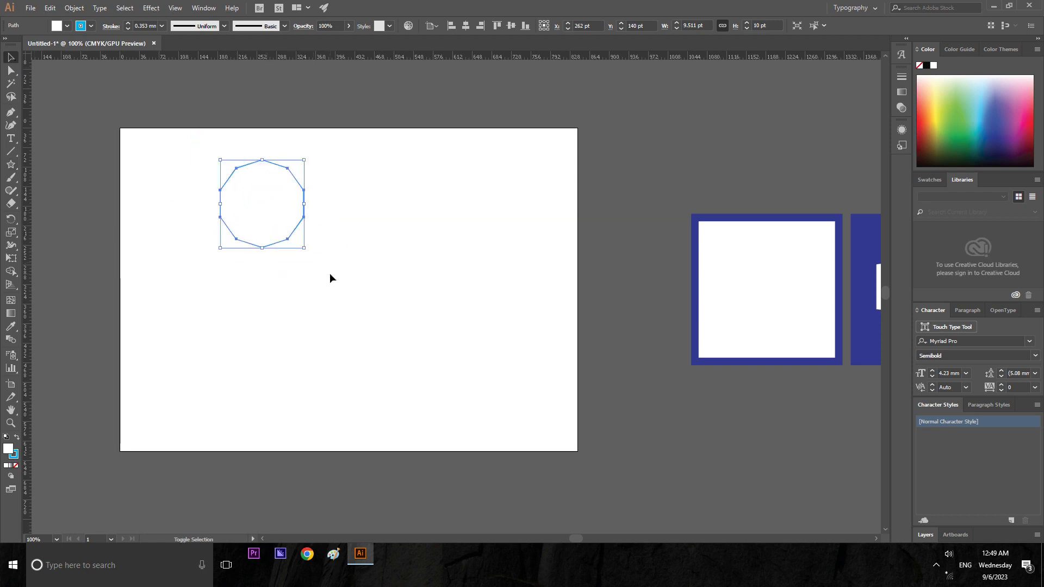
pyautogui.click(367, 270)
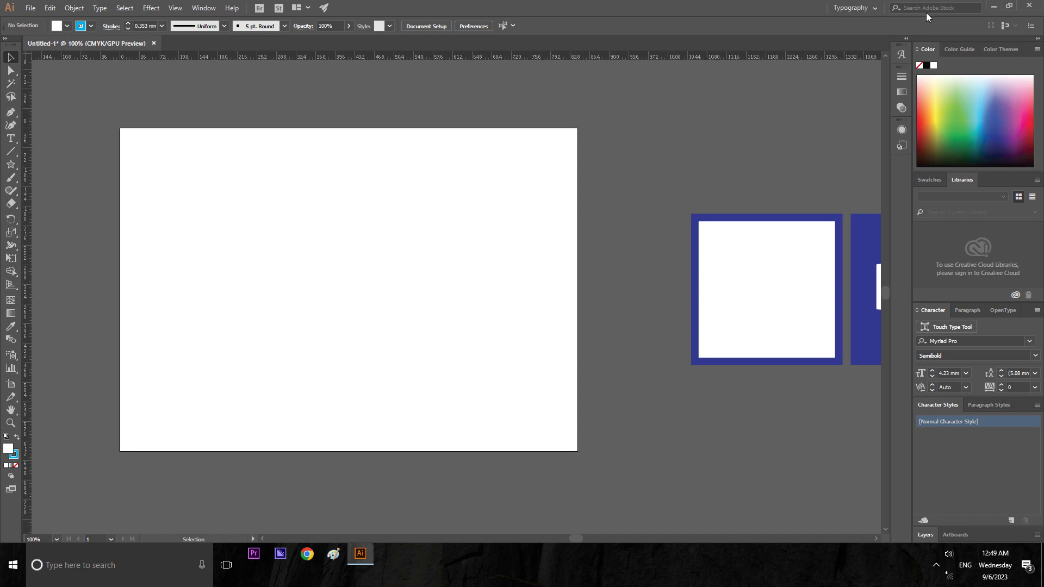
# - Switch to the Essentials workspace and pick the Star tool
pyautogui.click(872, 8)
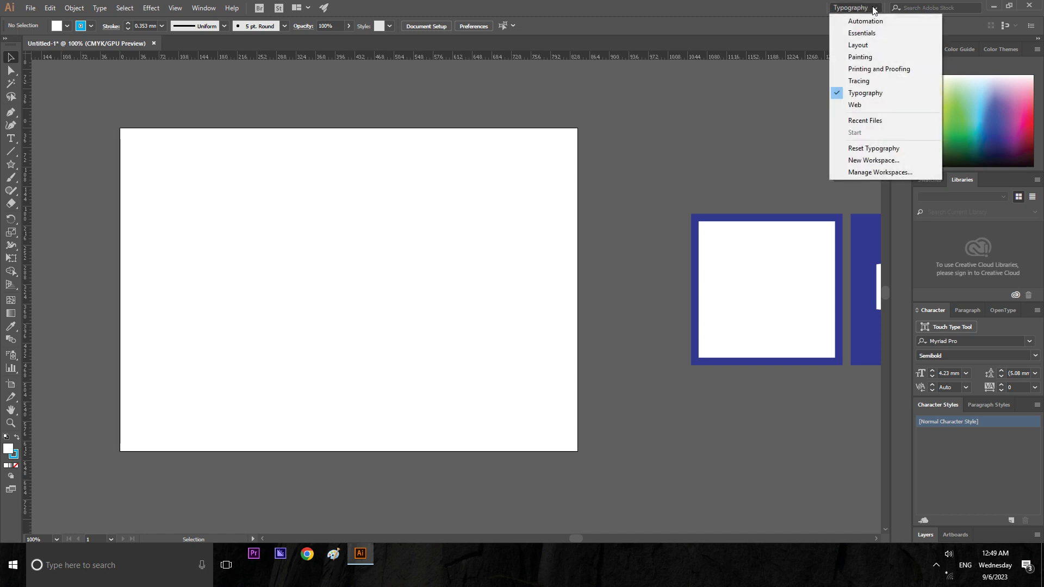
pyautogui.click(870, 34)
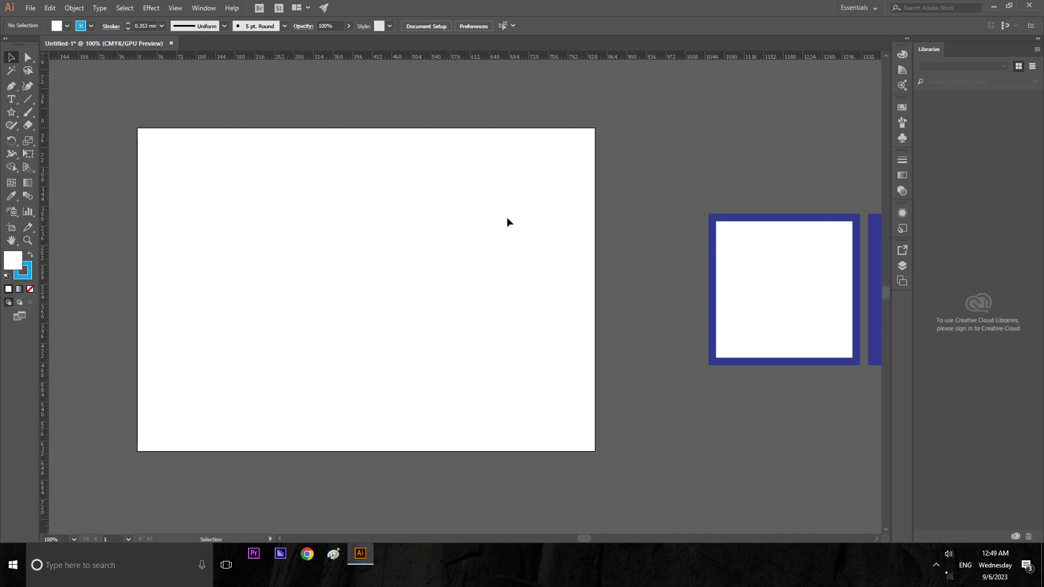
pyautogui.click(12, 114)
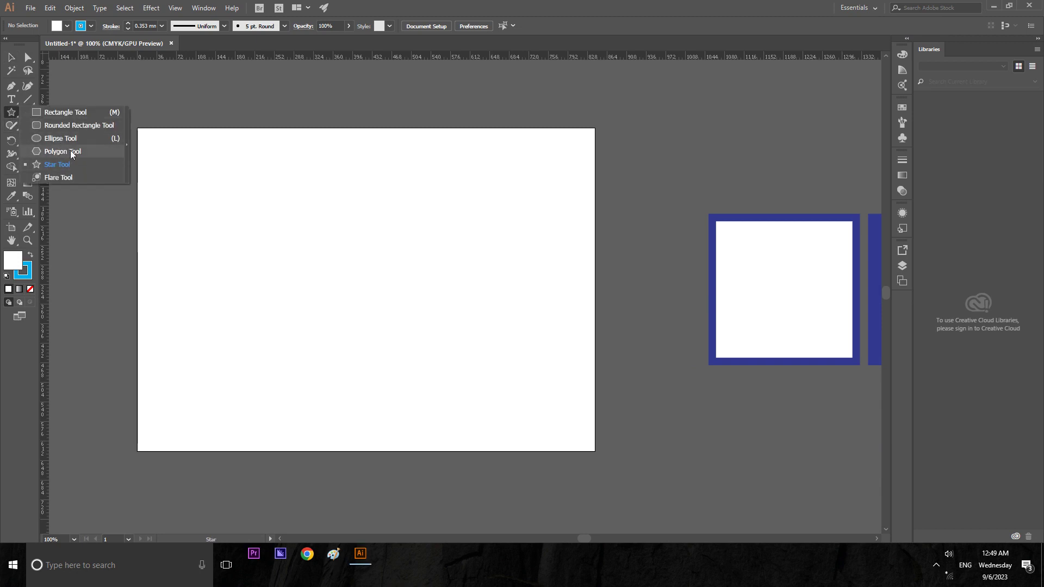
pyautogui.click(71, 151)
pyautogui.moveTo(335, 199)
pyautogui.mouseDown()
pyautogui.moveTo(373, 288)
pyautogui.moveTo(425, 238)
pyautogui.mouseUp()
pyautogui.press('v')
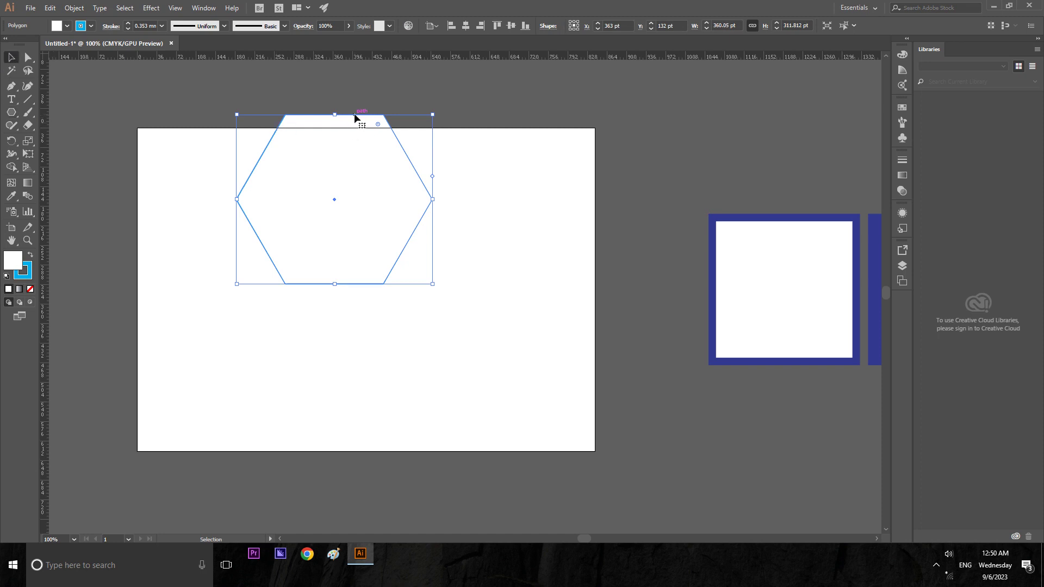
pyautogui.moveTo(357, 115); pyautogui.dragTo(381, 210)
pyautogui.click(531, 246)
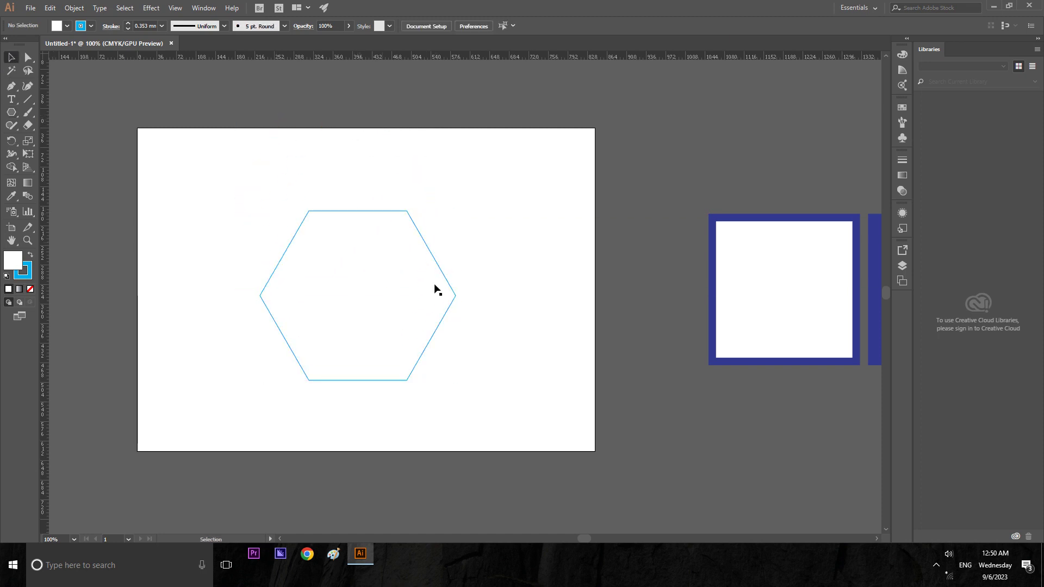
pyautogui.click(439, 270)
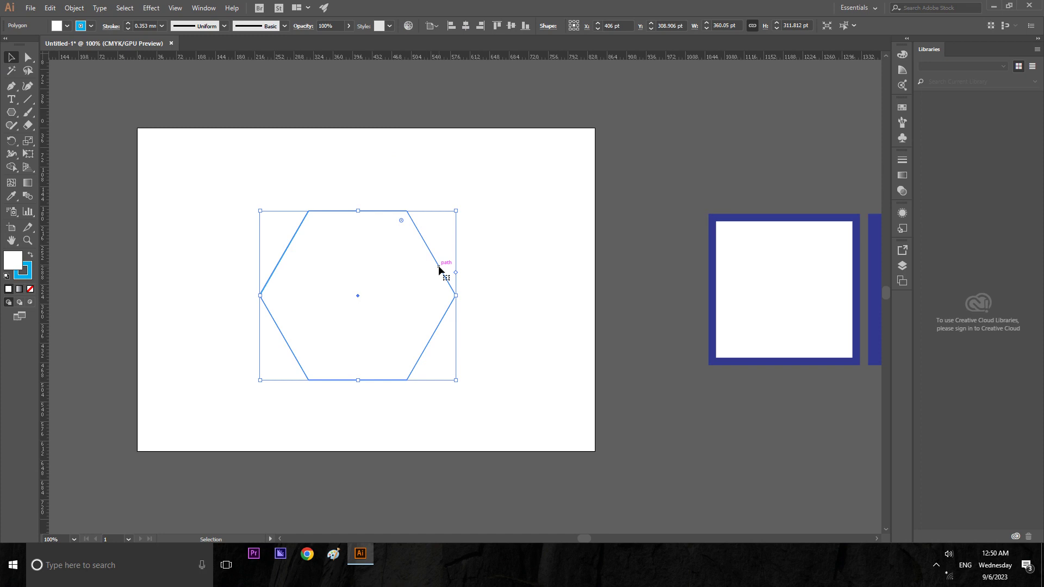
pyautogui.press('Delete')
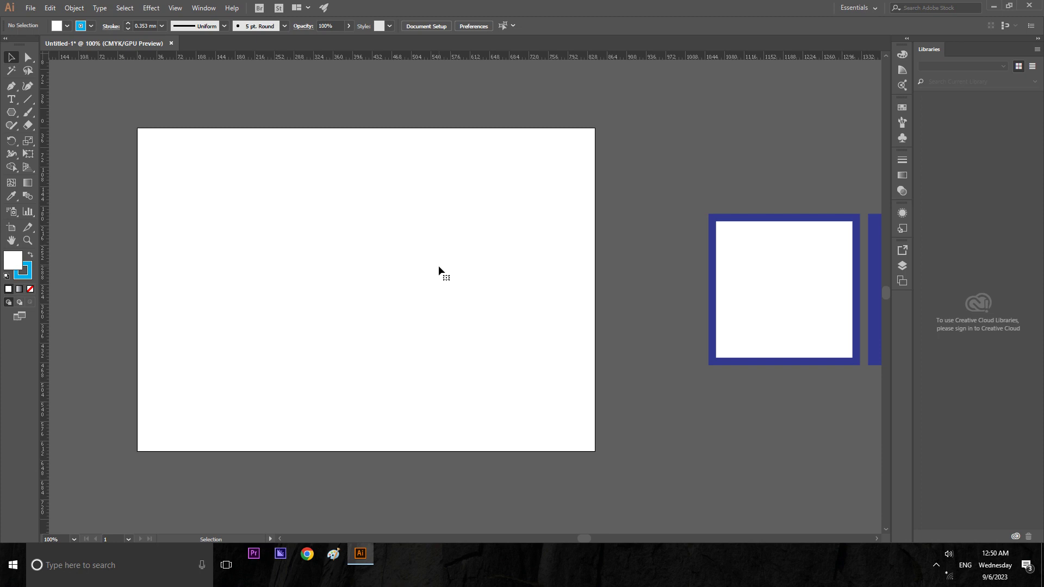
# - Minimize Illustrator, refresh the desktop, and launch Adobe Illustrator 2020 from Start
pyautogui.click(998, 7)
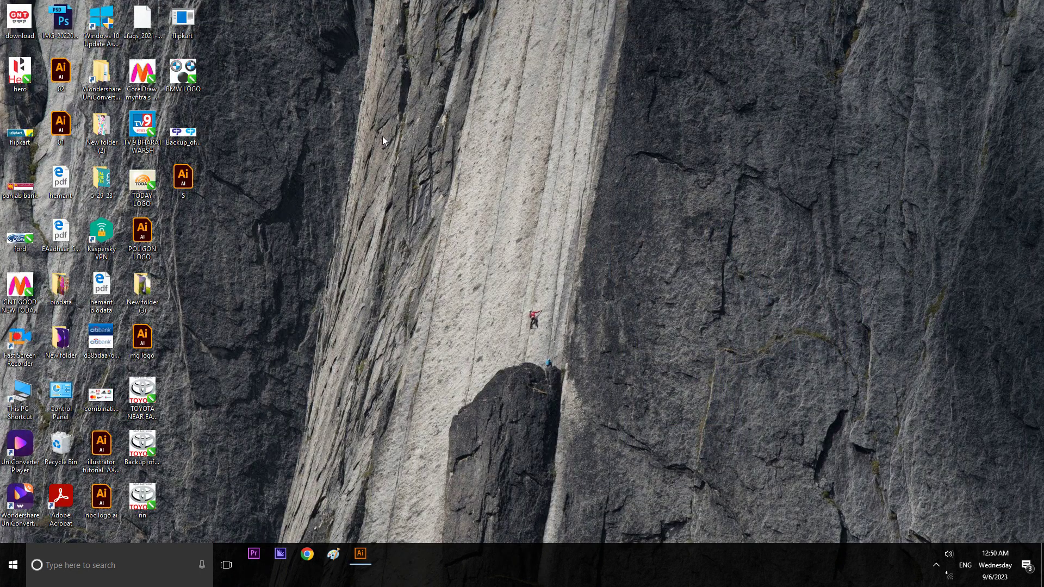
pyautogui.rightClick(483, 198)
pyautogui.click(505, 229)
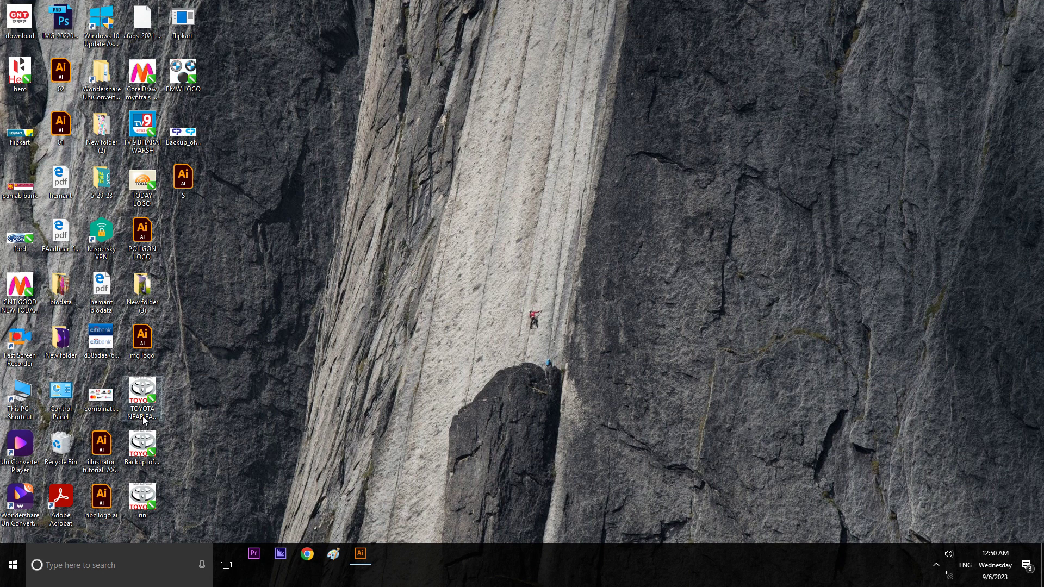
pyautogui.click(9, 581)
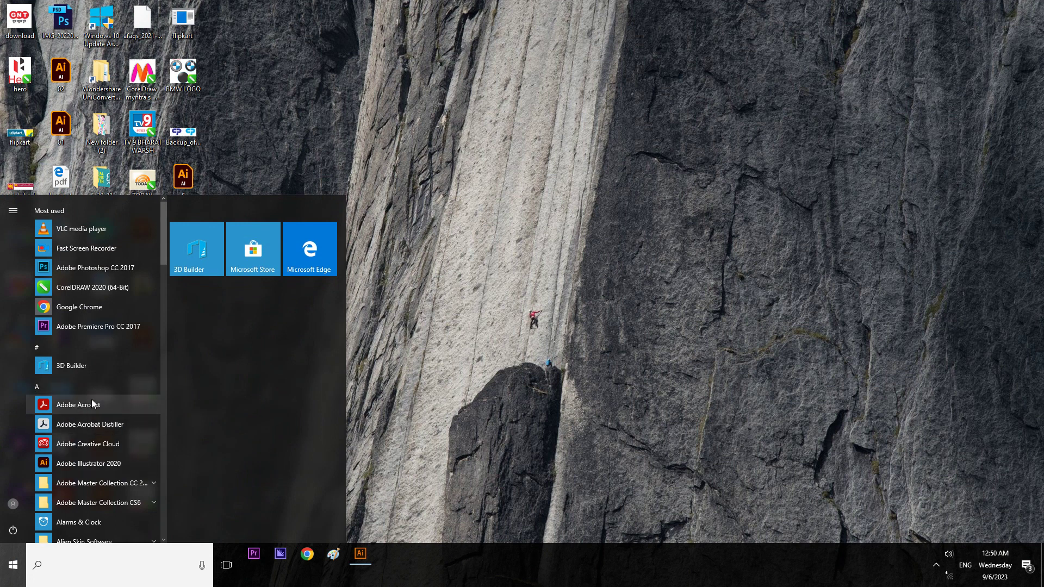
pyautogui.click(92, 464)
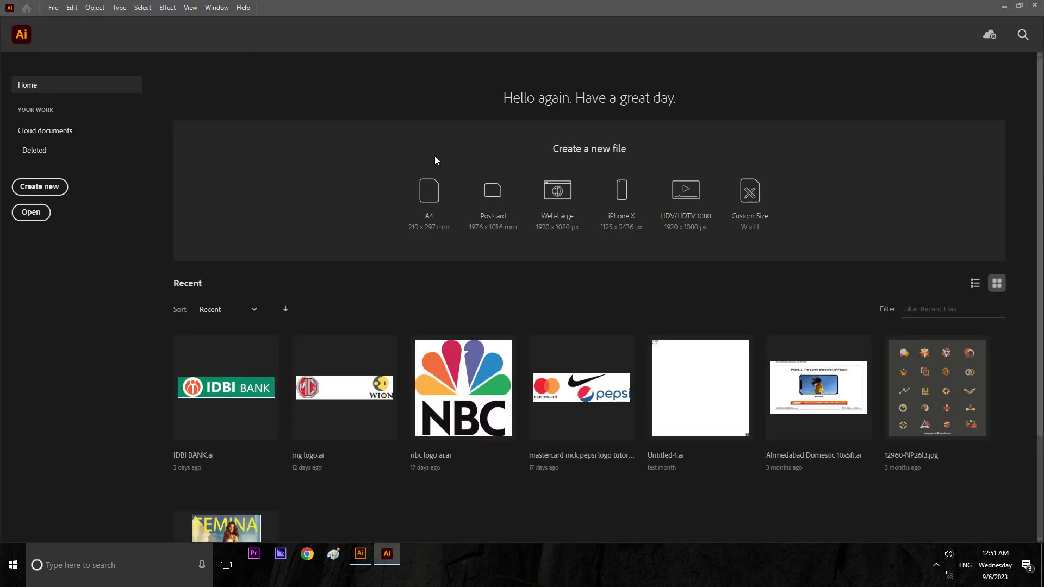
# - Create a new A4 document and read the Star dialog: radii 8.819 and 17.639 mm, 5 points
pyautogui.click(433, 212)
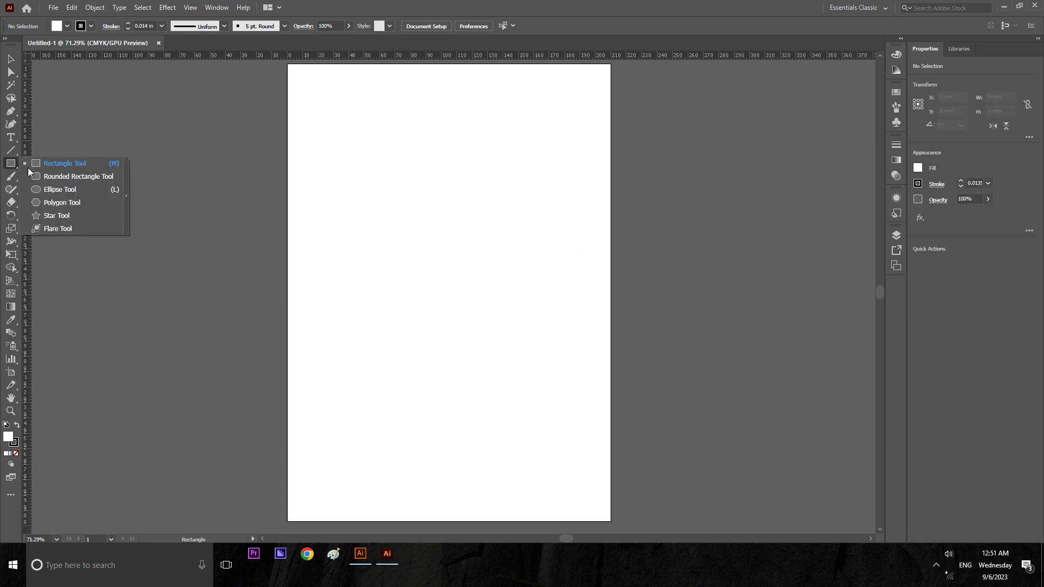
pyautogui.moveTo(16, 166); pyautogui.dragTo(61, 215)
pyautogui.click(399, 198)
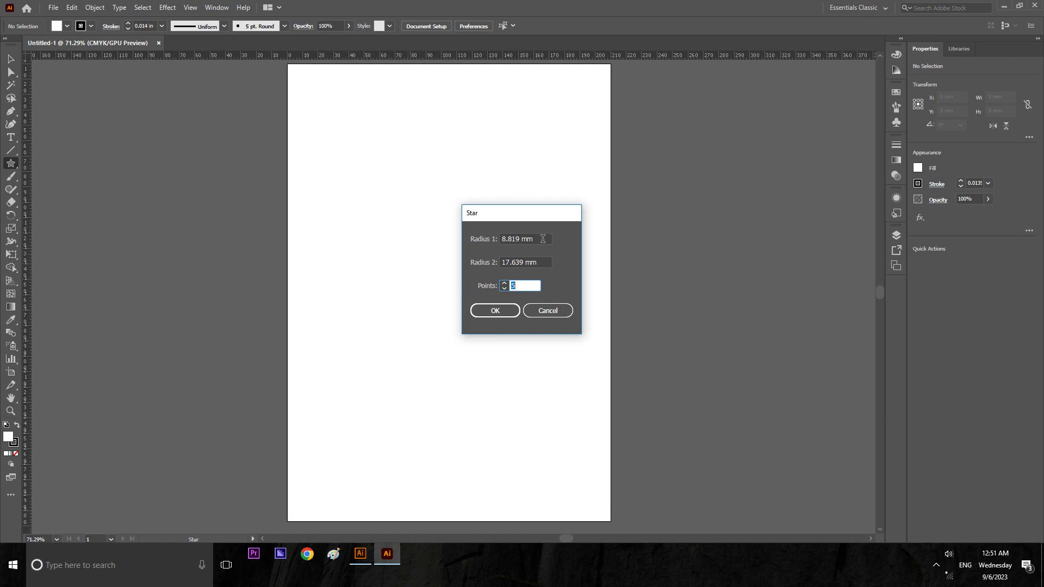
pyautogui.click(543, 239)
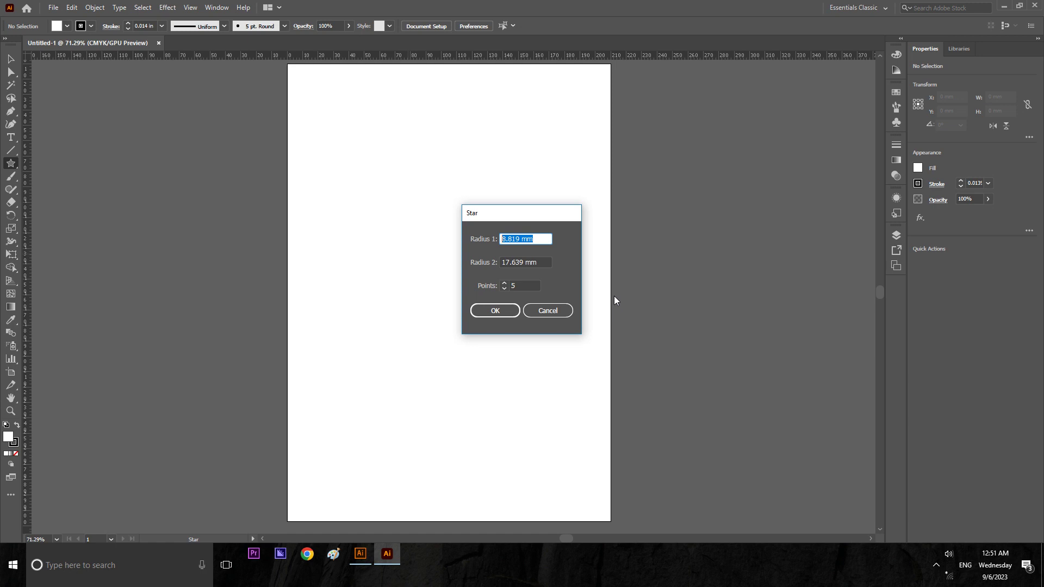
# - Return to the first Illustrator document and open the Star dialog on its artboard
pyautogui.click(359, 560)
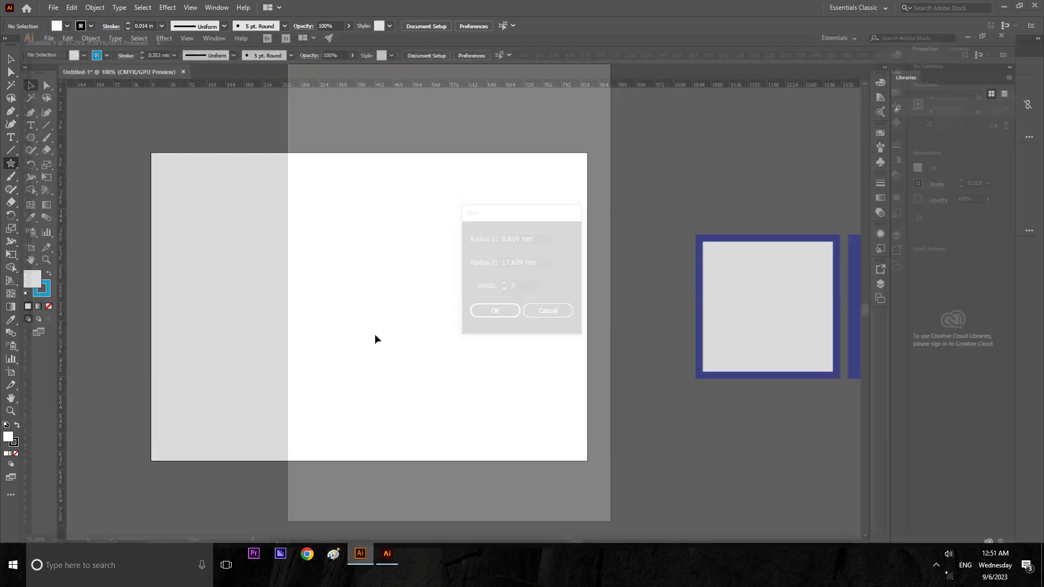
pyautogui.click(10, 113)
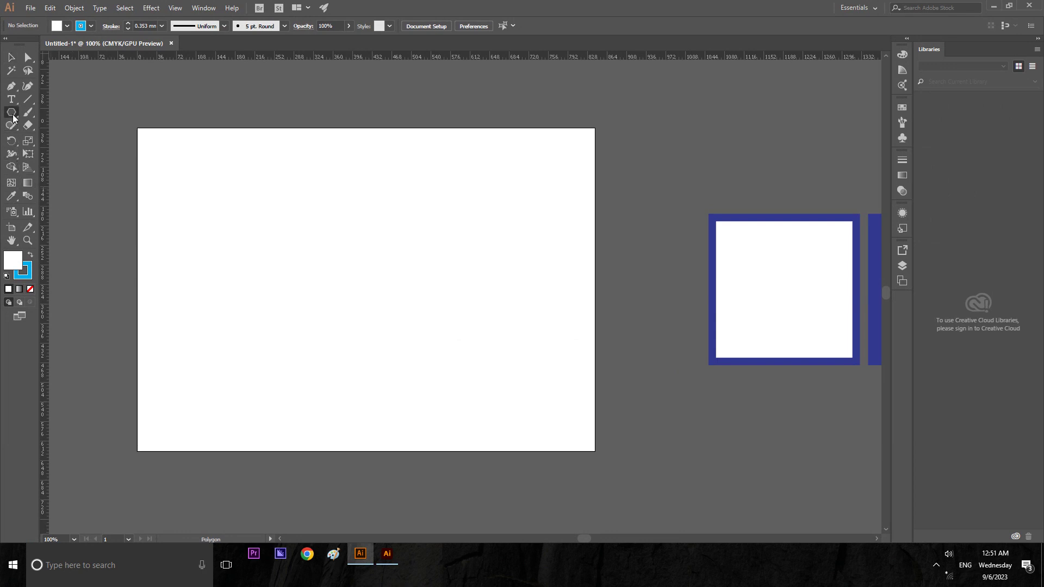
pyautogui.moveTo(10, 114); pyautogui.dragTo(51, 162)
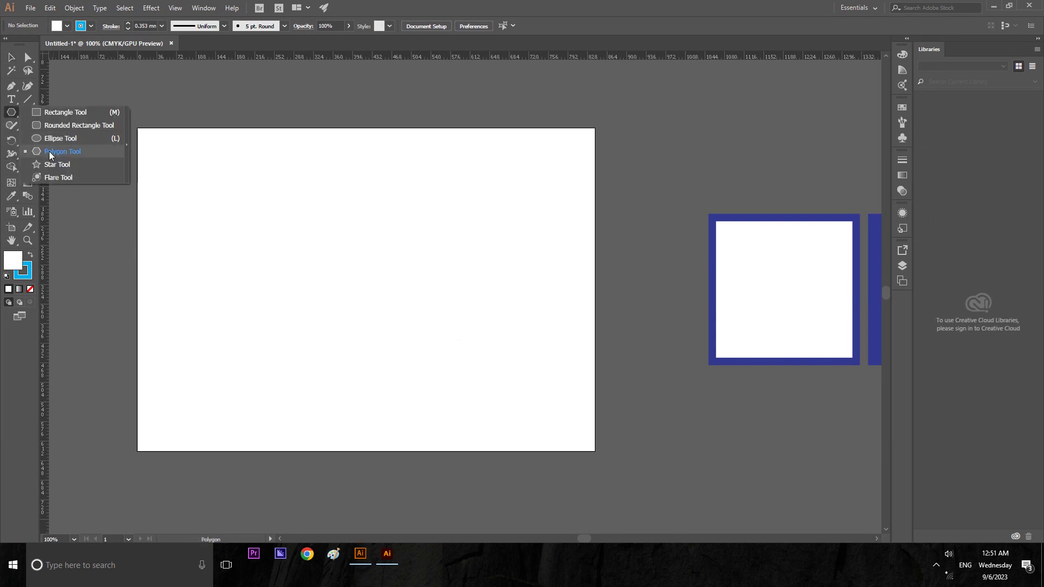
pyautogui.click(440, 264)
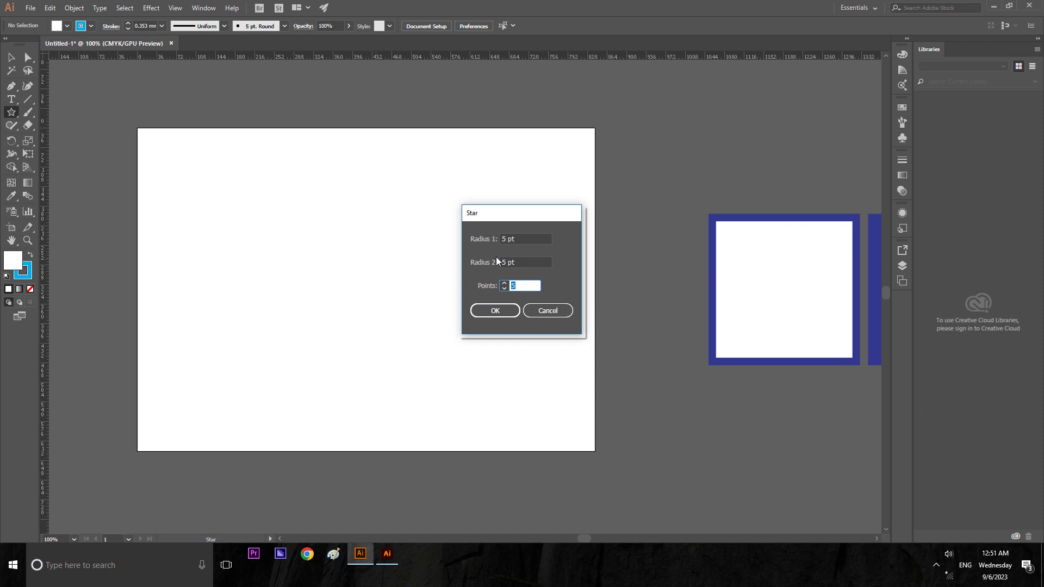
# - Create a five-point star with Radius 1 8.819 pt and Radius 2 17.639 pt
pyautogui.click(526, 241)
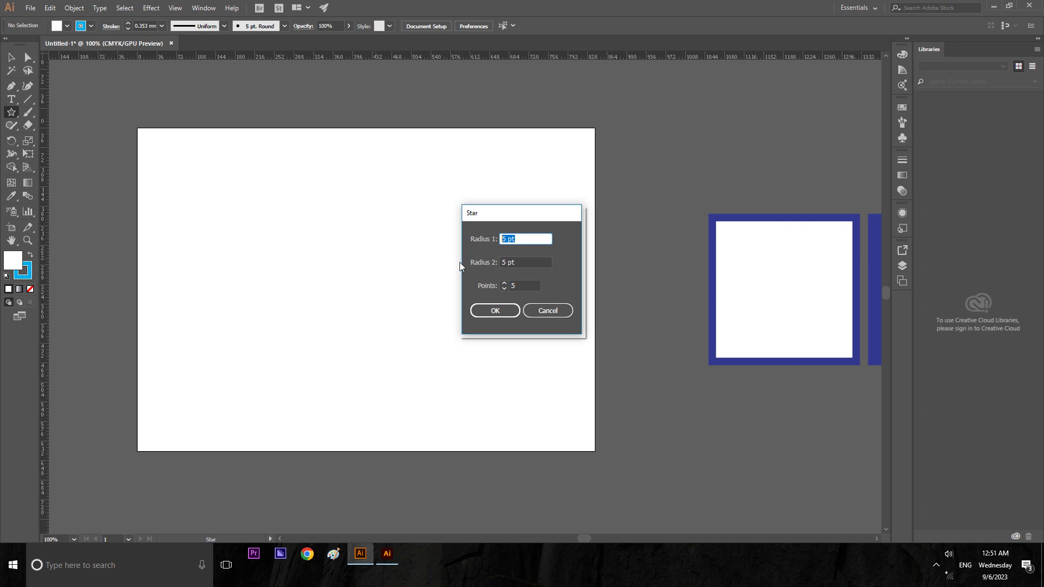
pyautogui.write('8.')
pyautogui.write('819')
pyautogui.click(518, 263)
pyautogui.write('17')
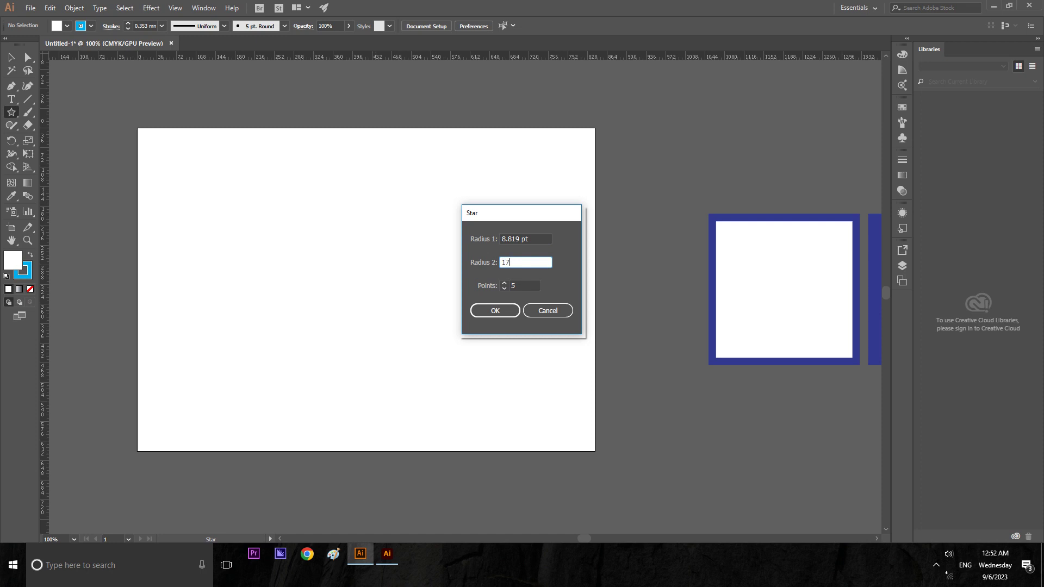
pyautogui.write('639')
pyautogui.press('Return')
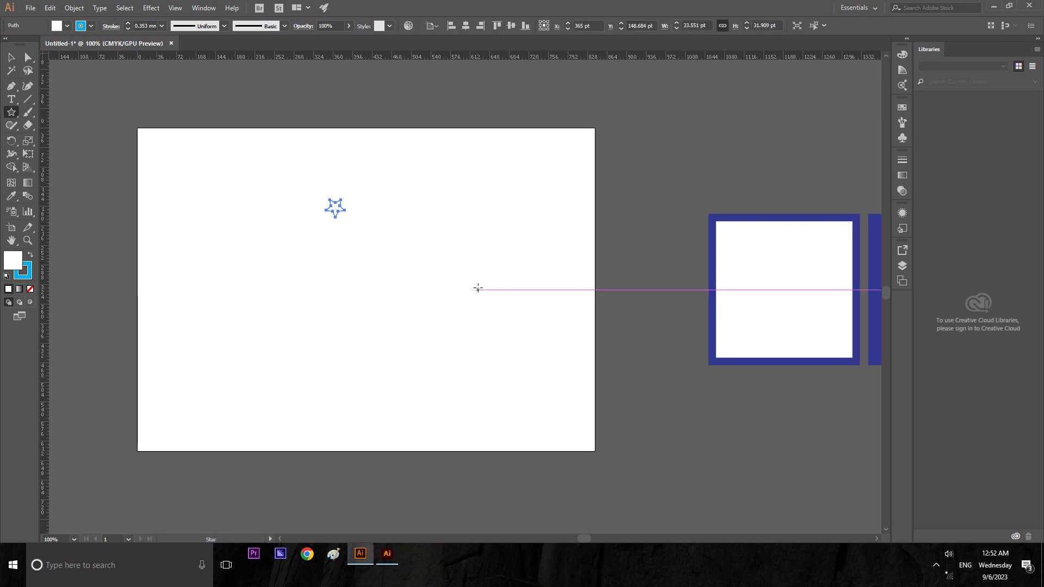
pyautogui.click(11, 57)
pyautogui.click(284, 103)
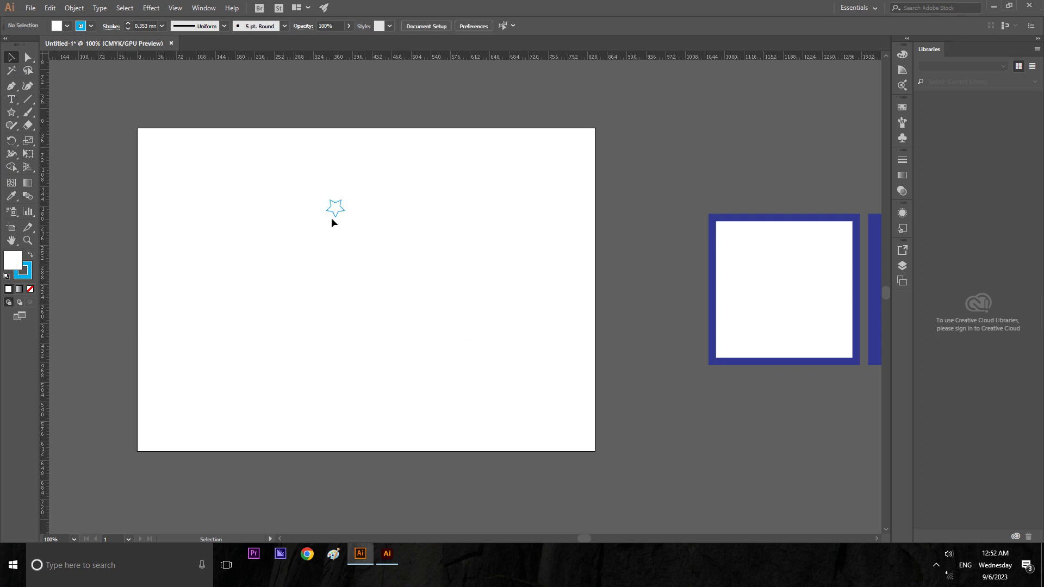
pyautogui.click(336, 211)
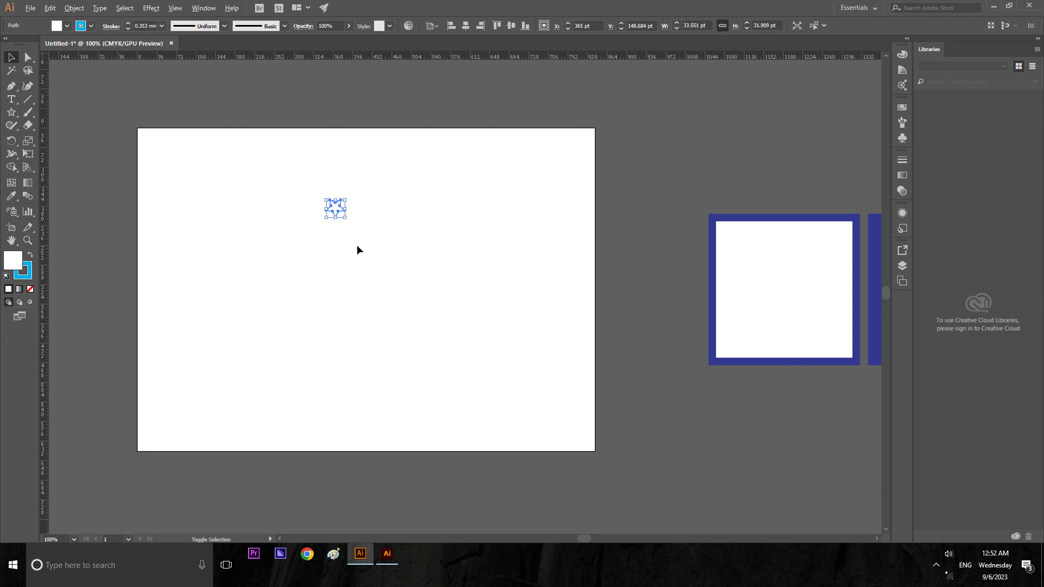
pyautogui.moveTo(346, 218); pyautogui.dragTo(418, 287)
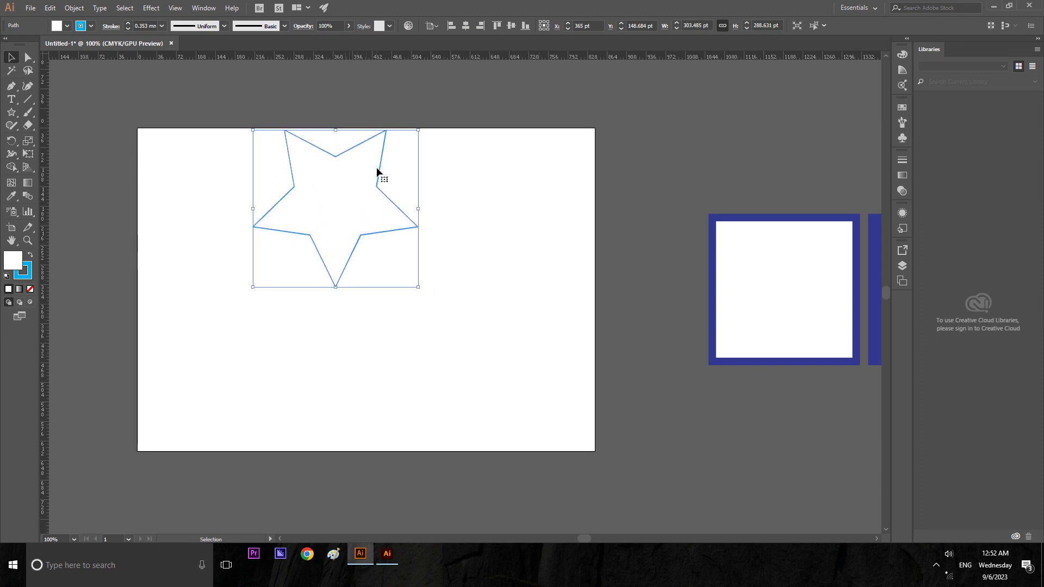
pyautogui.moveTo(378, 167); pyautogui.dragTo(495, 251)
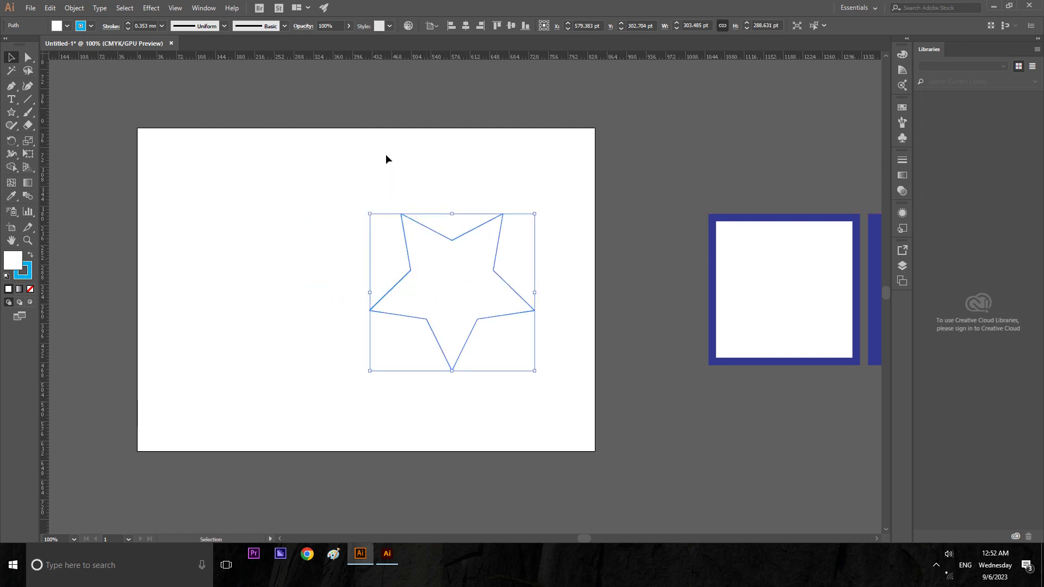
pyautogui.click(754, 188)
pyautogui.click(750, 217)
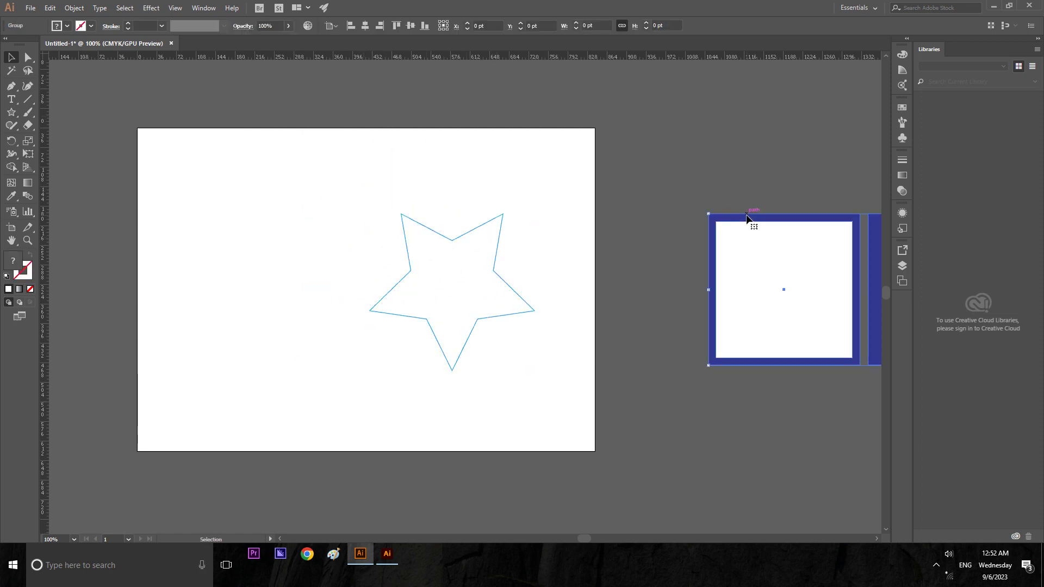
pyautogui.click(671, 27)
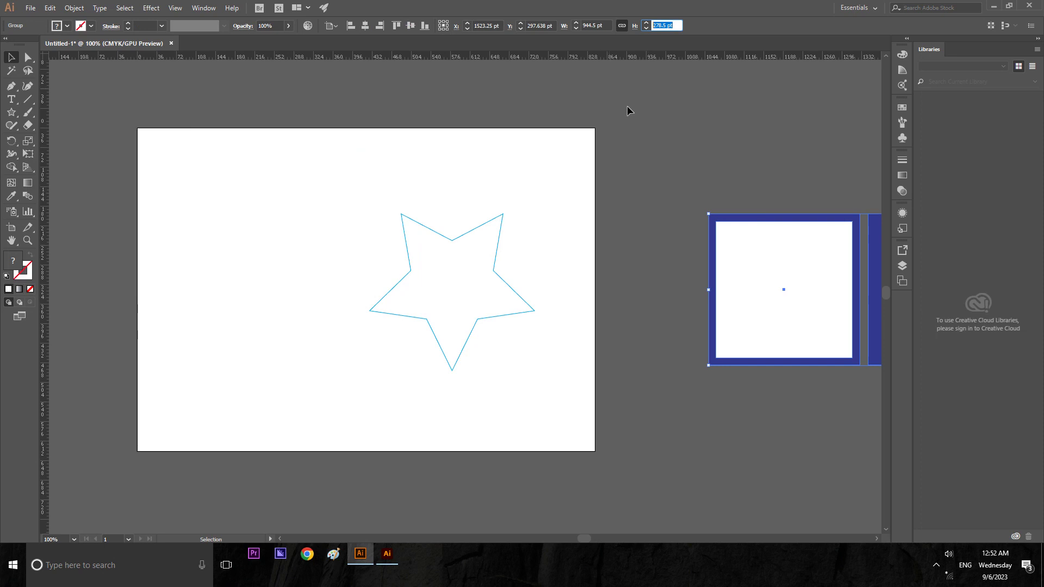
pyautogui.click(683, 171)
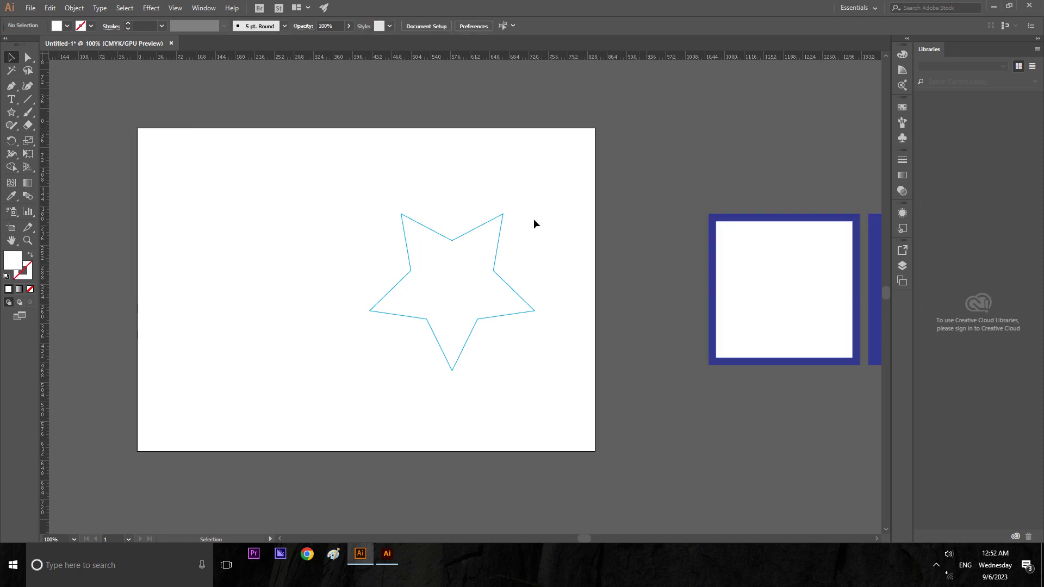
pyautogui.click(501, 225)
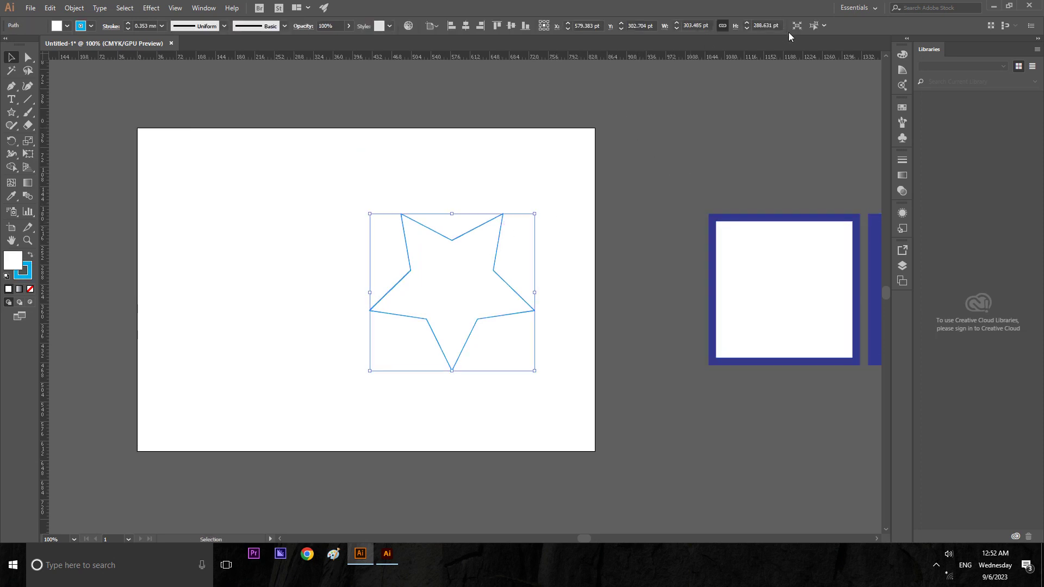
pyautogui.click(772, 26)
pyautogui.write('278.5 pt')
pyautogui.press('Return')
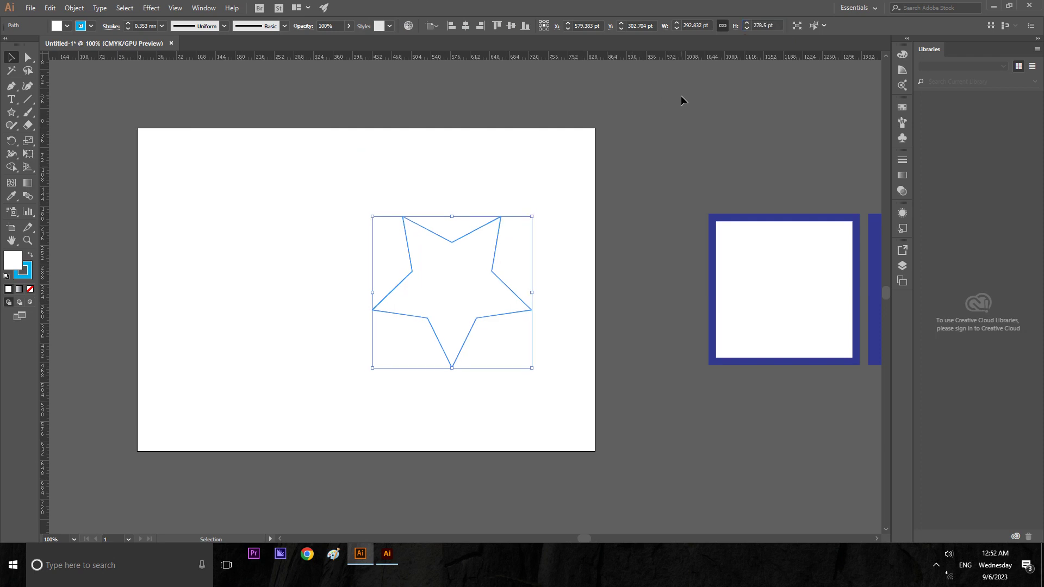
pyautogui.click(681, 96)
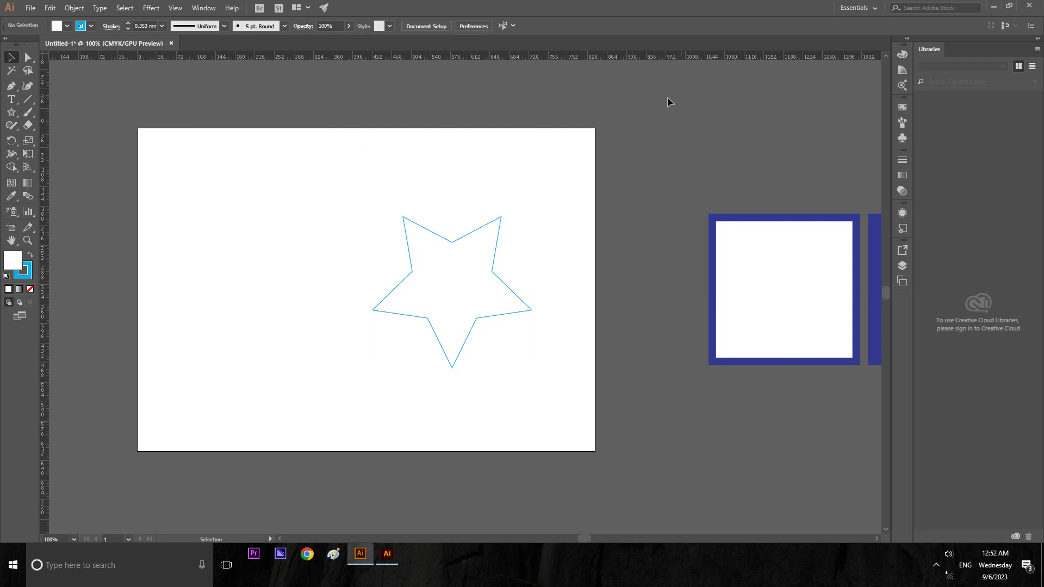
pyautogui.click(493, 260)
pyautogui.click(511, 25)
pyautogui.click(465, 26)
pyautogui.click(674, 179)
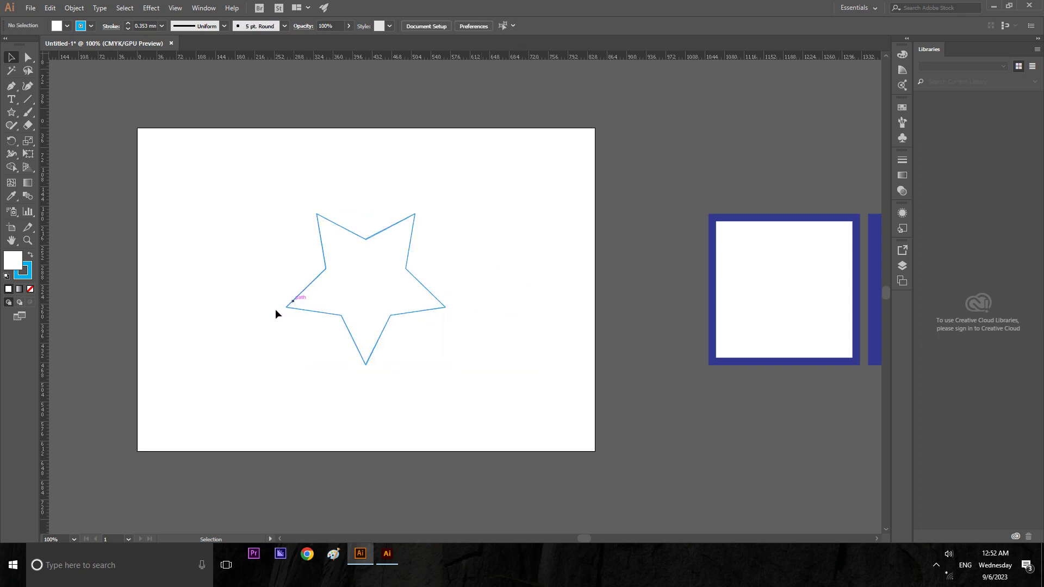
pyautogui.scroll(1, 211, 305)
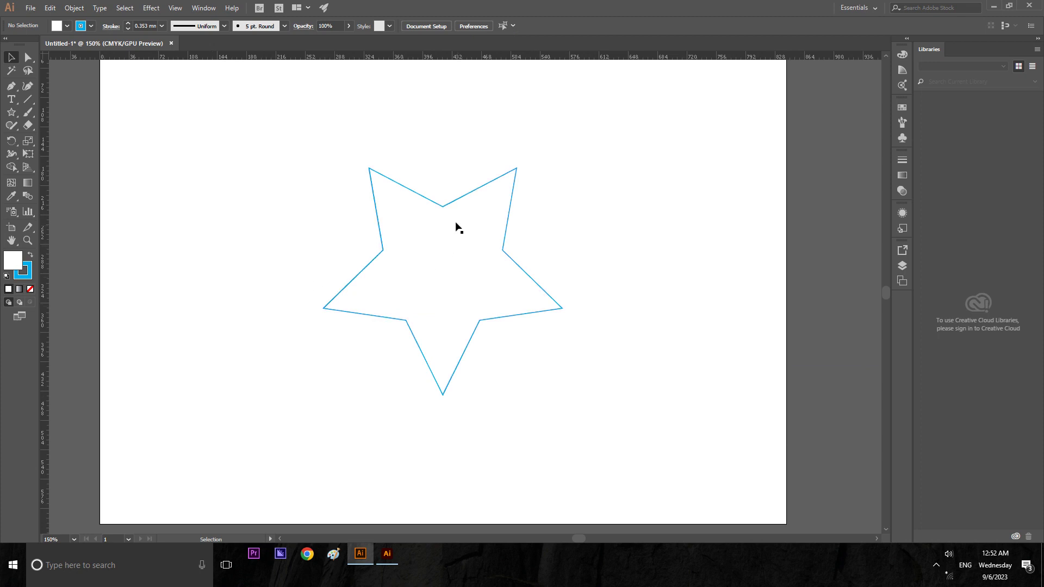
# - Rotate the star about 323° so one point faces straight up
pyautogui.click(450, 203)
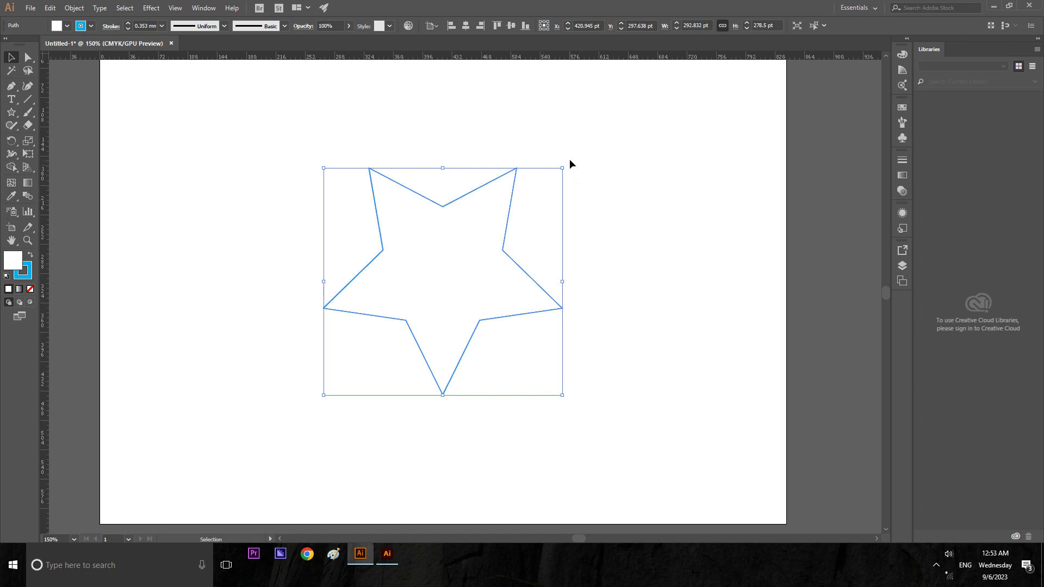
pyautogui.moveTo(565, 163); pyautogui.dragTo(595, 214)
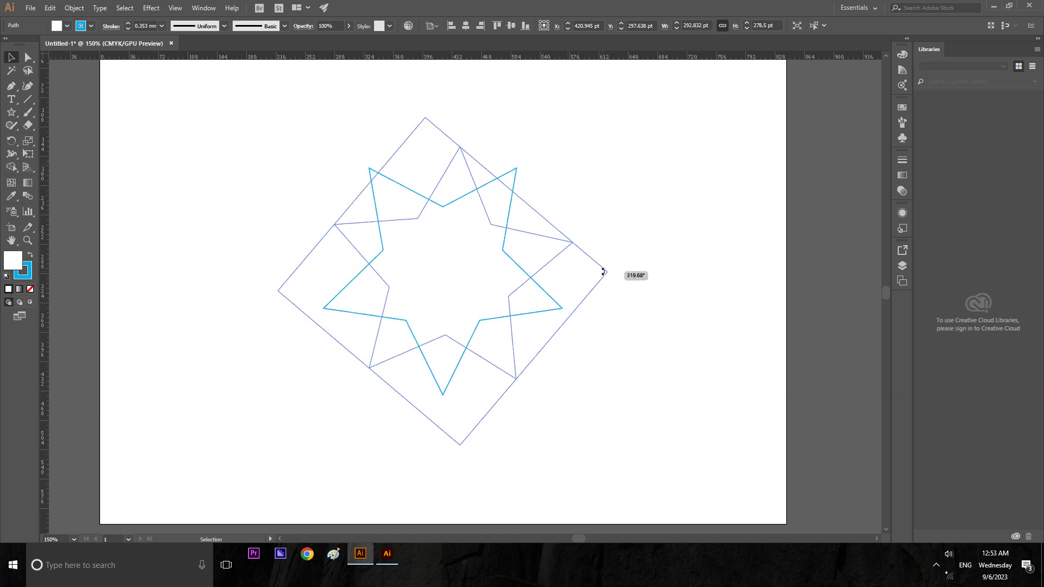
pyautogui.moveTo(602, 210)
pyautogui.mouseDown()
pyautogui.moveTo(610, 261)
pyautogui.moveTo(610, 250)
pyautogui.mouseUp()
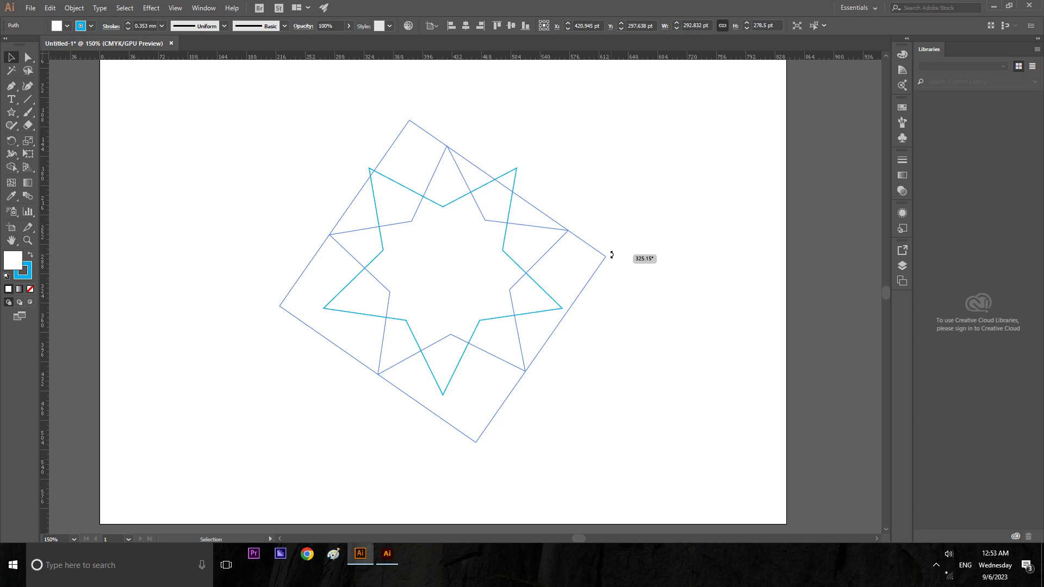
pyautogui.moveTo(610, 250); pyautogui.dragTo(614, 261)
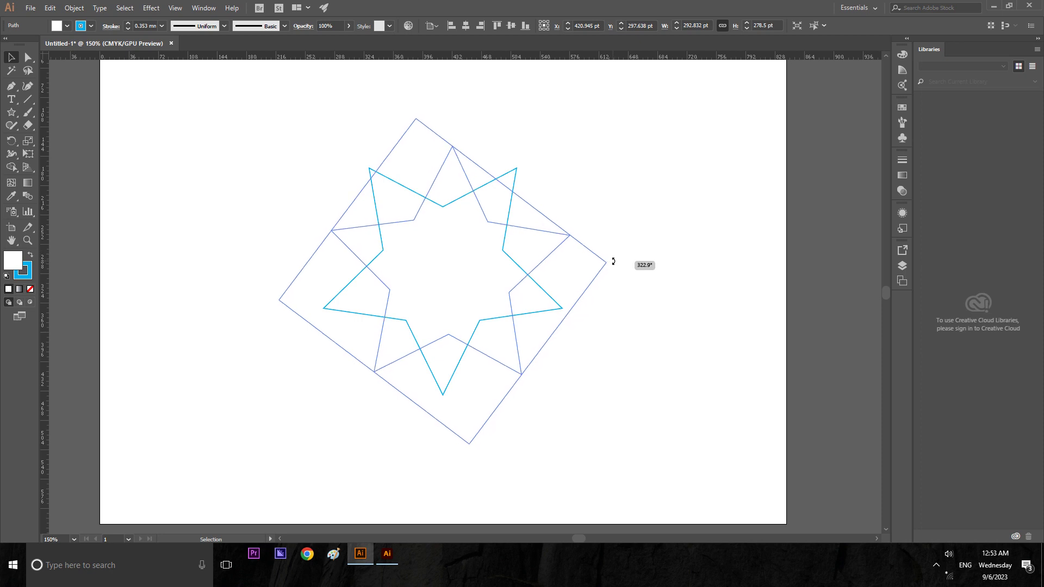
pyautogui.moveTo(613, 262)
pyautogui.mouseDown()
pyautogui.moveTo(389, 147)
pyautogui.moveTo(366, 242)
pyautogui.moveTo(432, 315)
pyautogui.moveTo(541, 294)
pyautogui.moveTo(575, 259)
pyautogui.moveTo(582, 289)
pyautogui.moveTo(580, 267)
pyautogui.mouseUp()
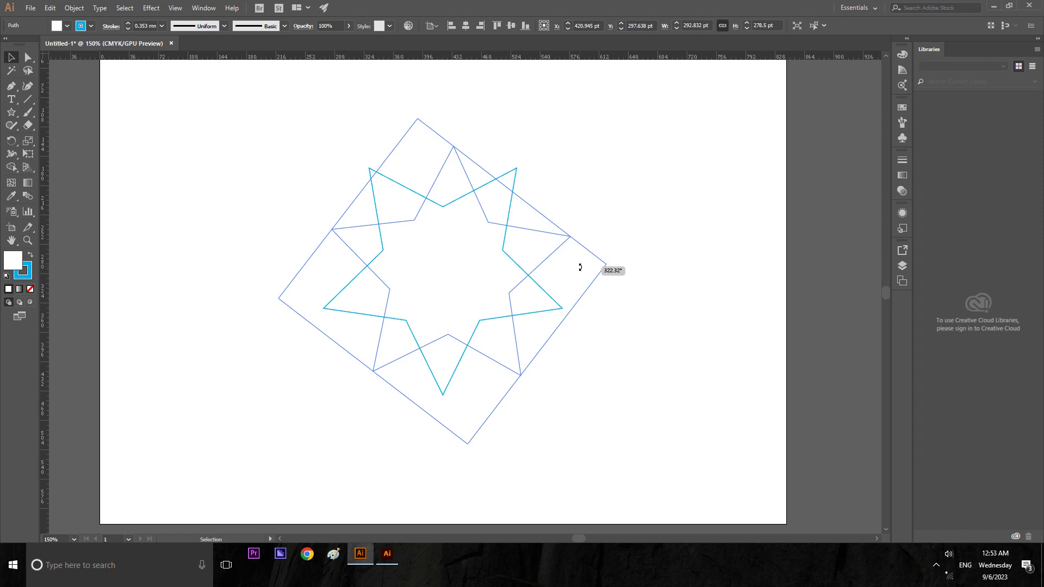
pyautogui.moveTo(580, 267); pyautogui.dragTo(579, 266)
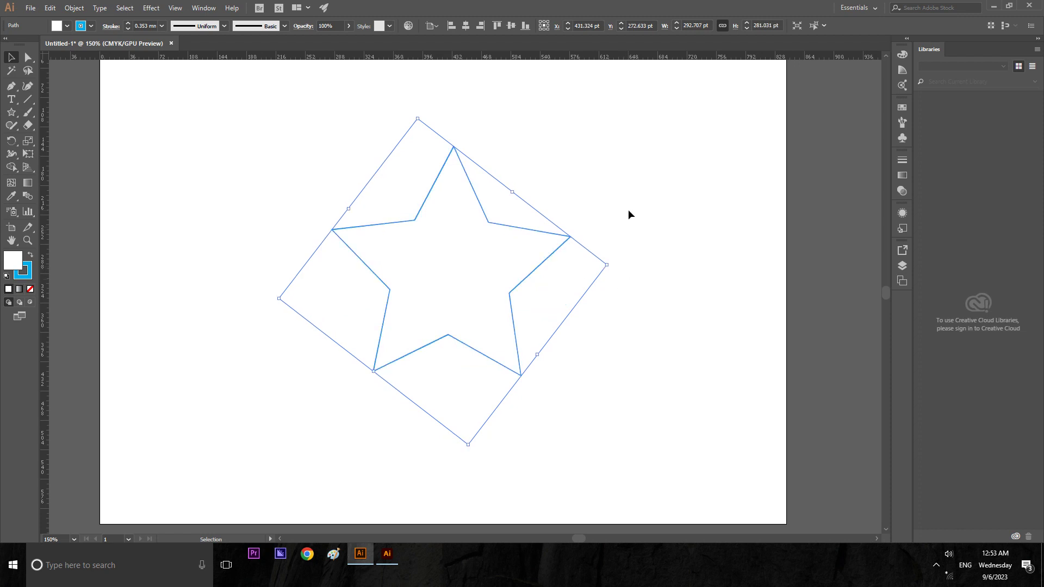
pyautogui.click(578, 264)
pyautogui.click(533, 273)
# - Draw a vertical line through the star and centre it horizontally and vertically on the artboard
pyautogui.click(221, 159)
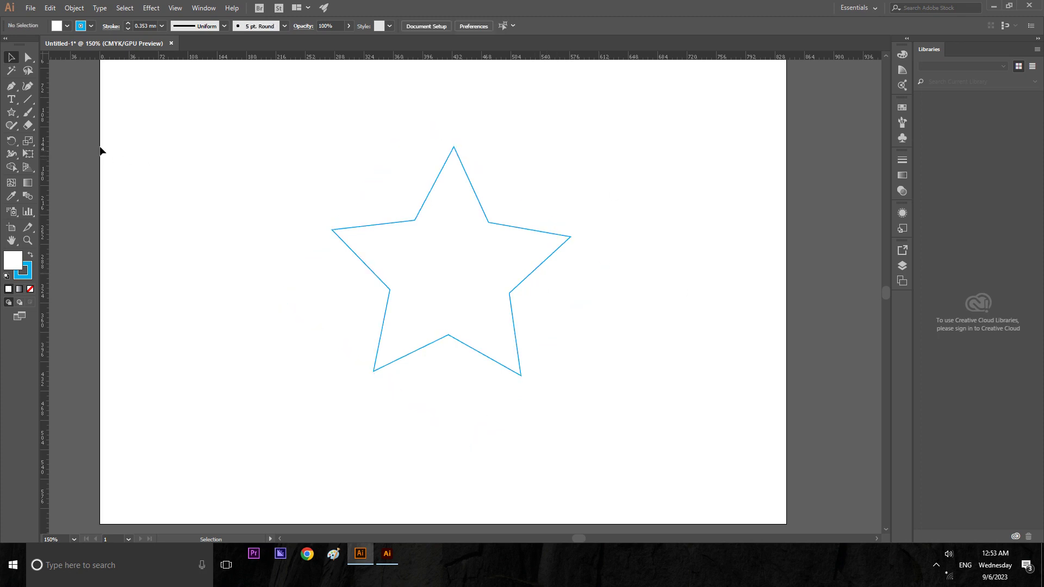
pyautogui.click(28, 99)
pyautogui.moveTo(423, 78); pyautogui.dragTo(424, 407)
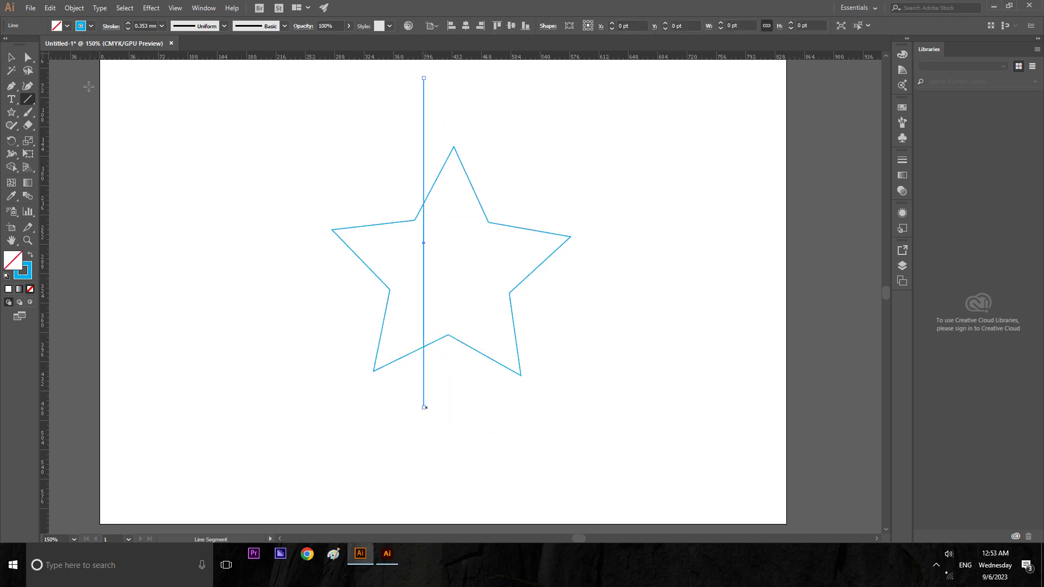
pyautogui.click(11, 57)
pyautogui.click(222, 155)
pyautogui.click(423, 121)
pyautogui.click(469, 27)
pyautogui.click(511, 26)
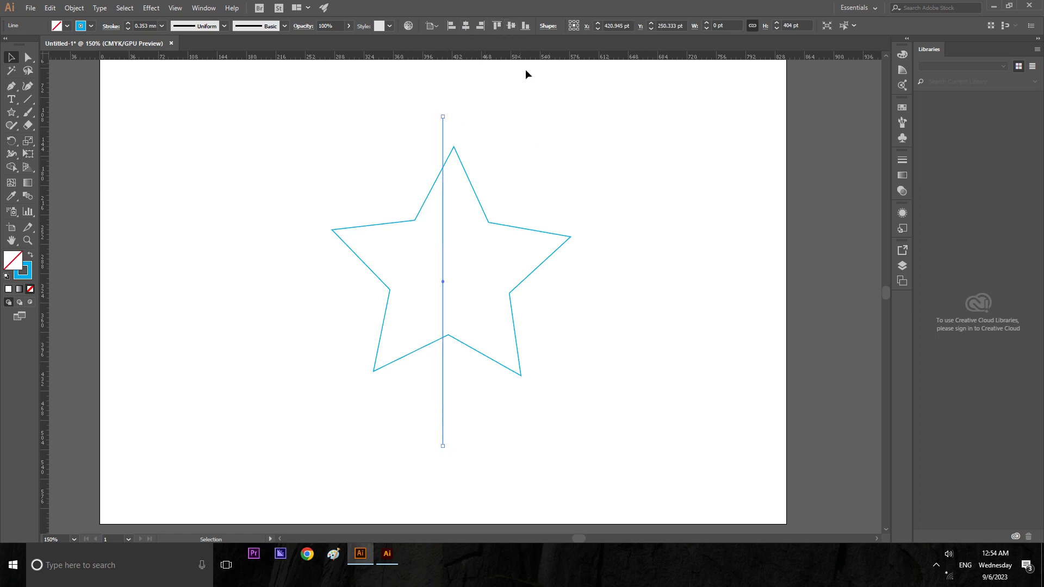
pyautogui.click(511, 163)
# - Nudge the star left toward the line and rotate it to straighten its top point
pyautogui.click(482, 211)
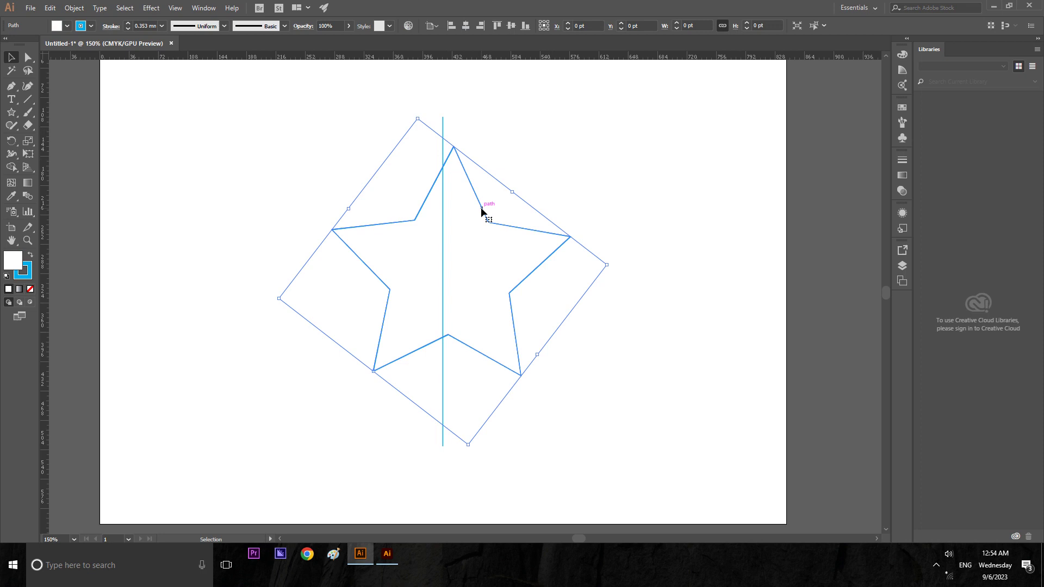
pyautogui.moveTo(482, 210); pyautogui.dragTo(473, 211)
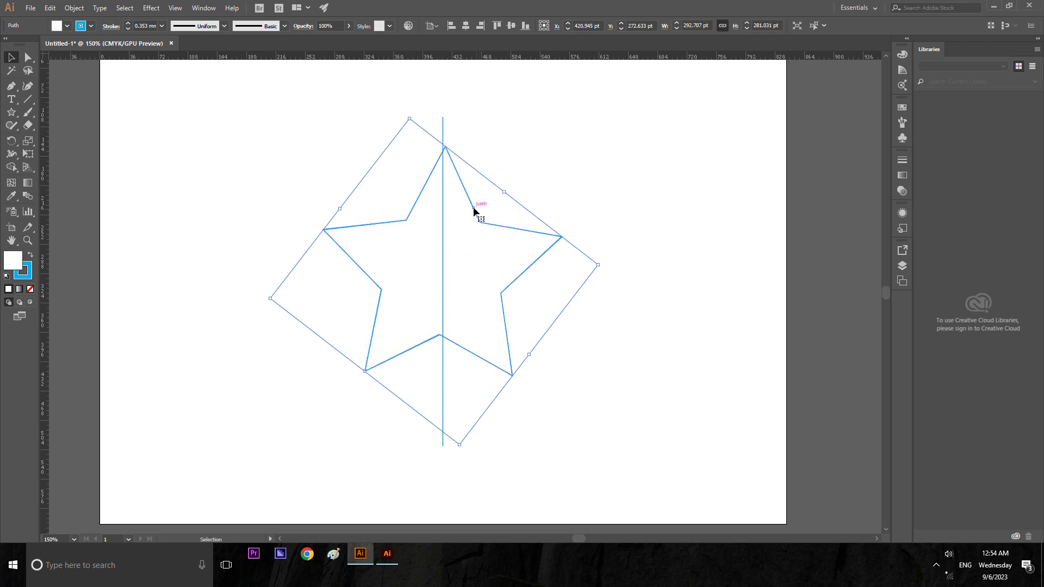
pyautogui.scroll(3, 467, 190)
pyautogui.scroll(1, 451, 136)
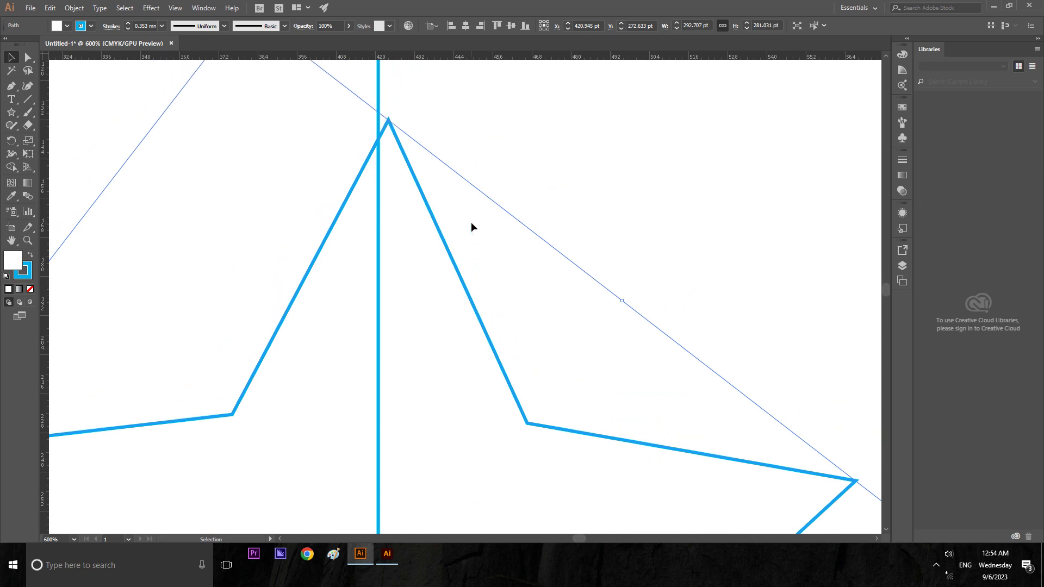
pyautogui.scroll(1, 471, 221)
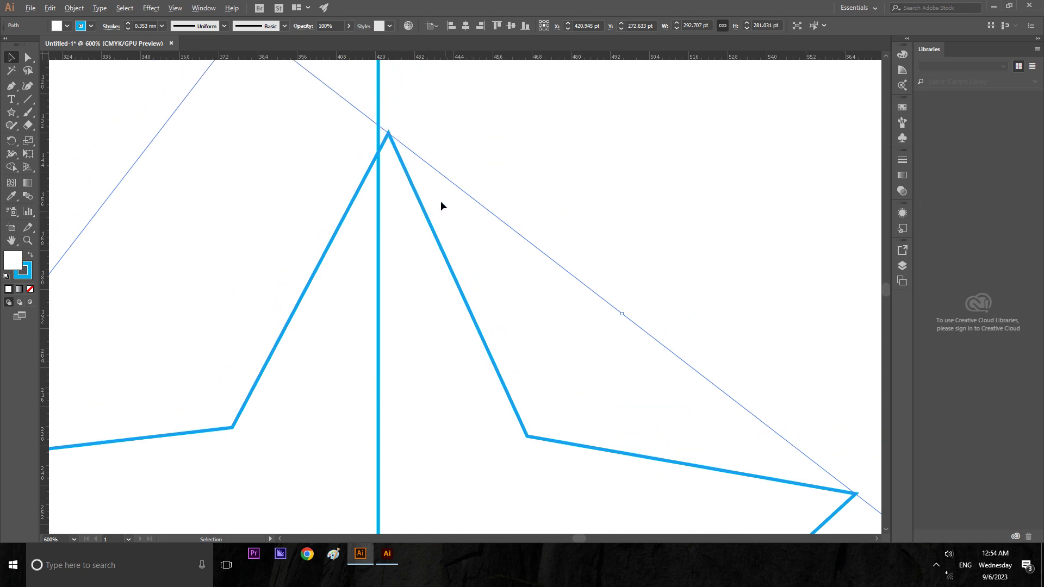
pyautogui.scroll(-2, 440, 206)
pyautogui.scroll(-2, 441, 205)
pyautogui.scroll(-1, 440, 206)
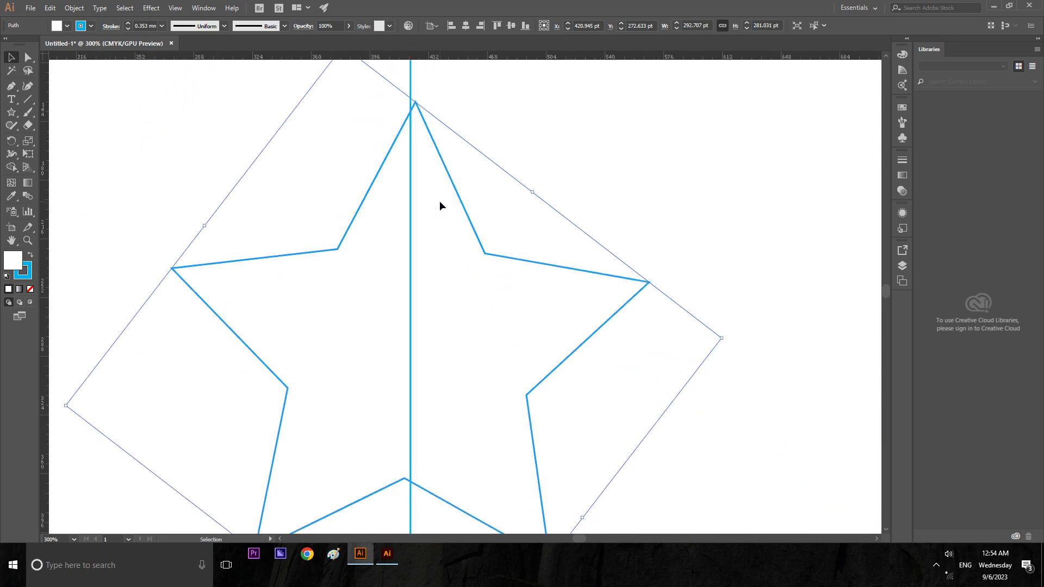
pyautogui.moveTo(727, 340); pyautogui.dragTo(728, 333)
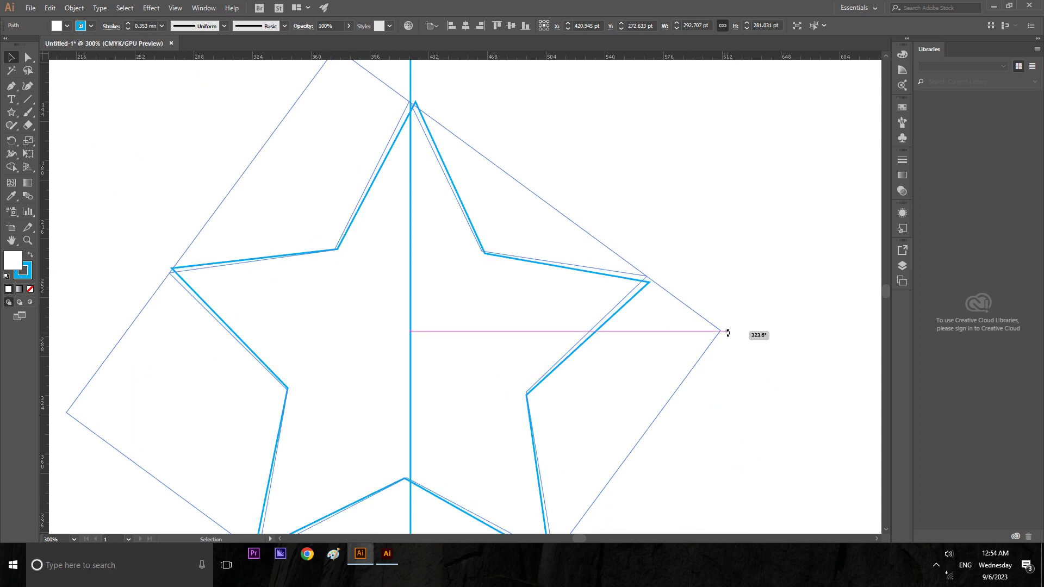
pyautogui.moveTo(728, 333); pyautogui.dragTo(729, 332)
# - Fine-tune the star's rotation, about 324°, until its top point meets the vertical line
pyautogui.scroll(-2, 728, 332)
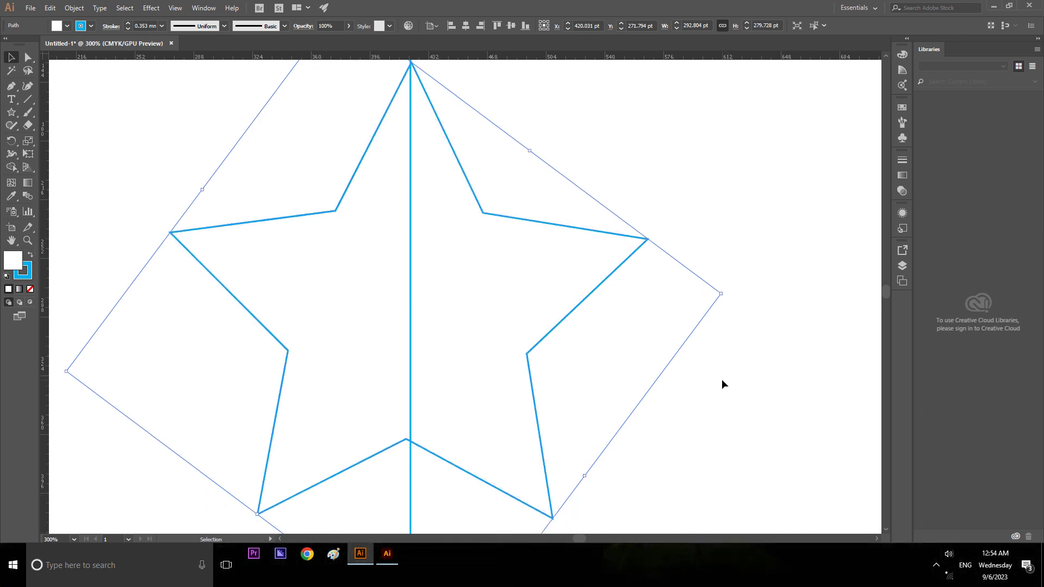
pyautogui.scroll(1, 722, 380)
pyautogui.scroll(-2, 722, 380)
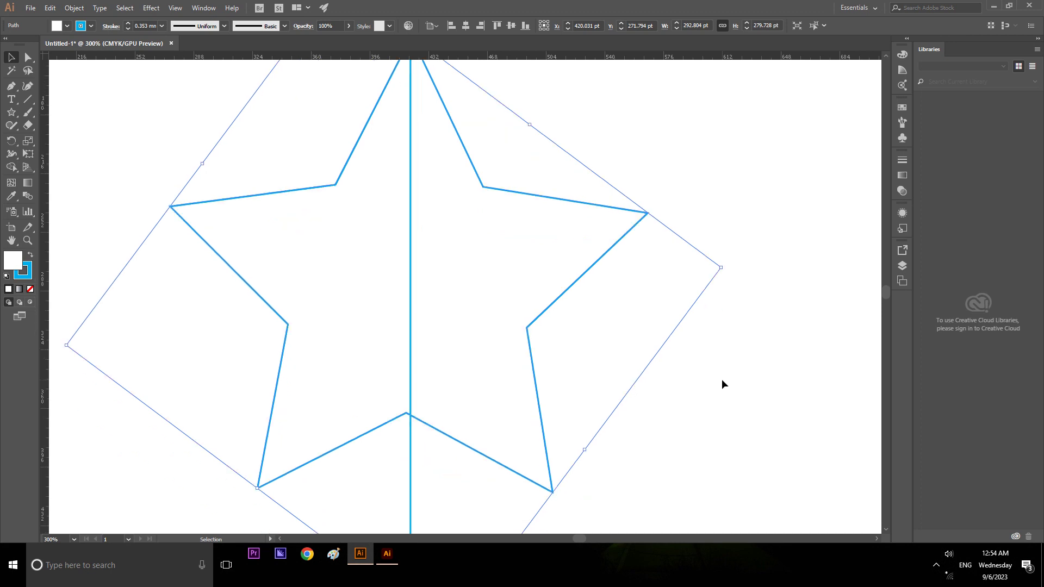
pyautogui.scroll(-1, 722, 380)
pyautogui.scroll(-2, 662, 370)
pyautogui.scroll(-2, 661, 369)
pyautogui.scroll(-1, 662, 369)
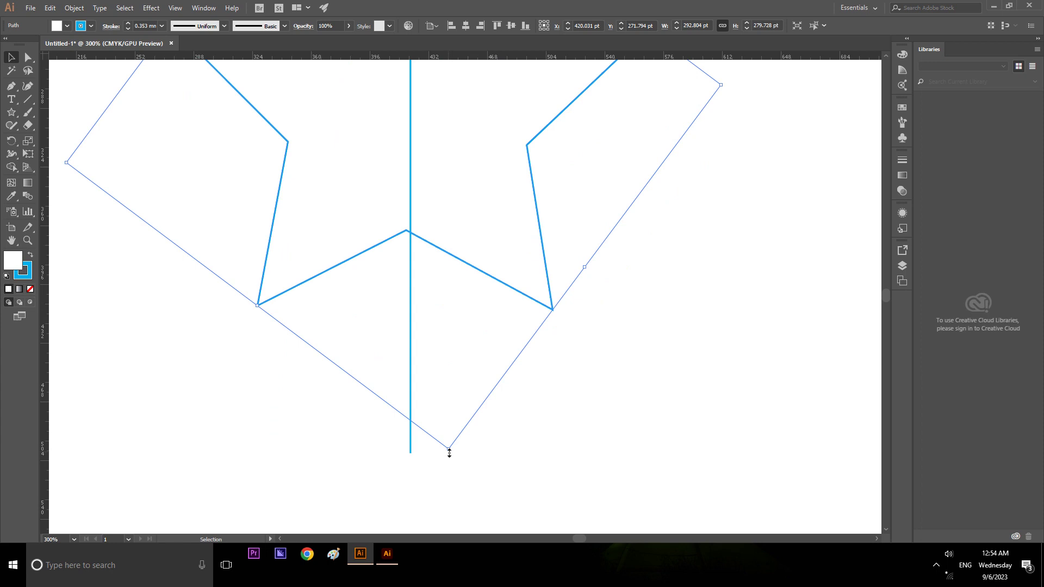
pyautogui.moveTo(452, 455); pyautogui.dragTo(468, 451)
pyautogui.scroll(-2, 468, 452)
pyautogui.scroll(4, 468, 451)
pyautogui.scroll(4, 467, 451)
pyautogui.scroll(3, 468, 452)
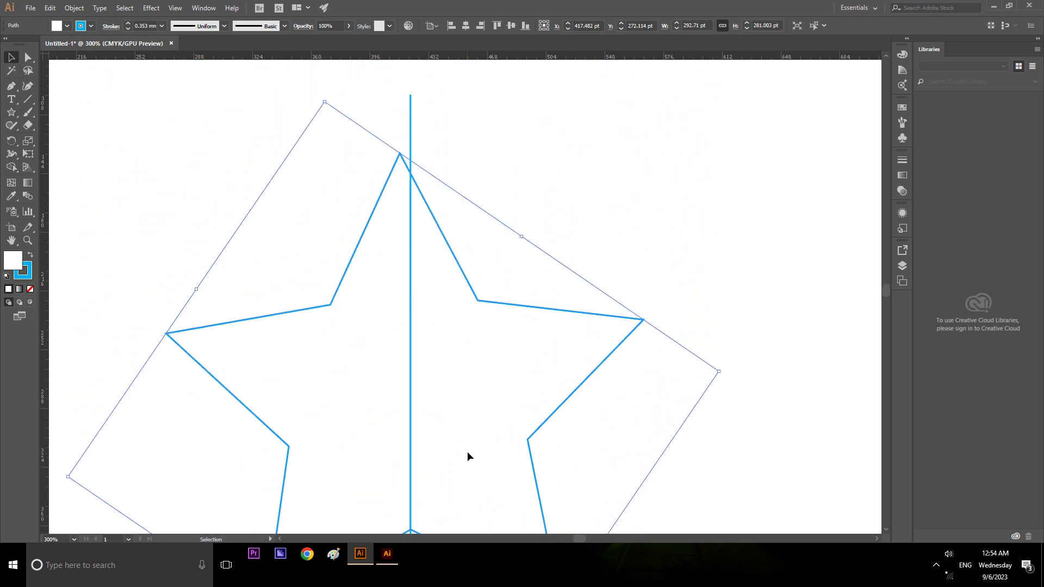
pyautogui.scroll(-1, 684, 304)
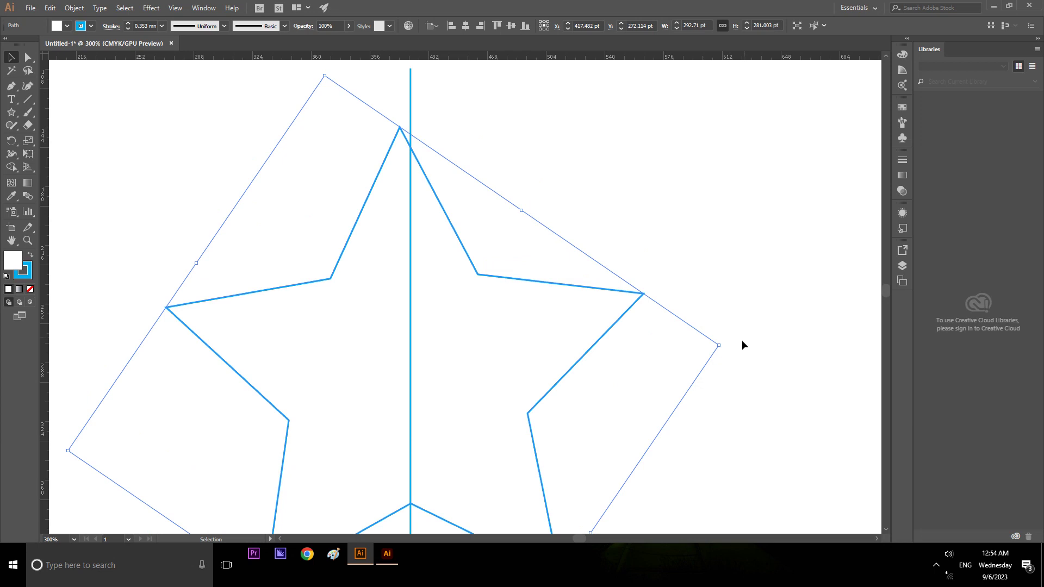
pyautogui.moveTo(729, 345); pyautogui.dragTo(729, 349)
pyautogui.scroll(-2, 729, 349)
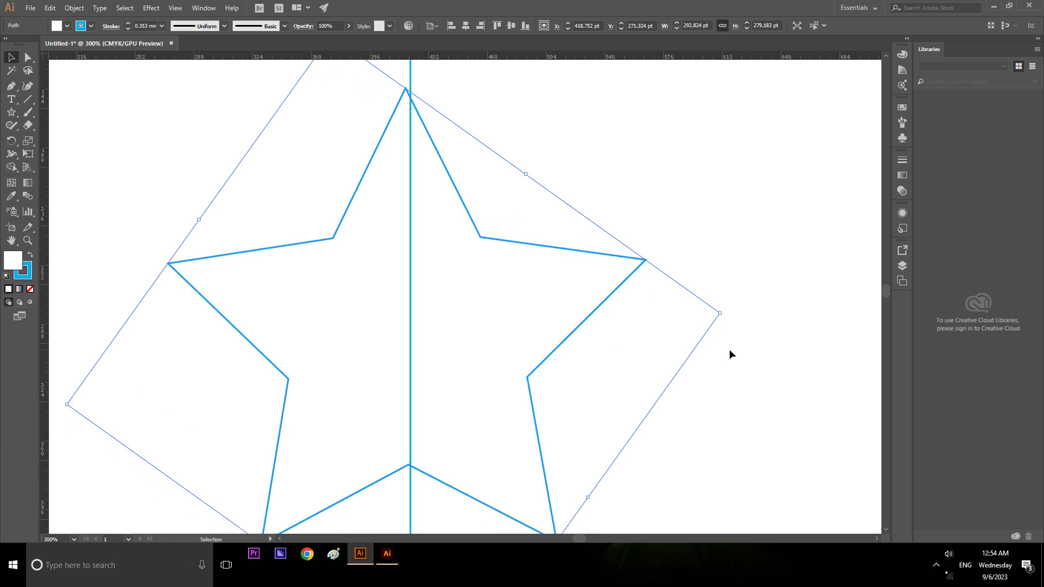
# - Shift the vertical line slightly left onto the star's top point
pyautogui.click(667, 178)
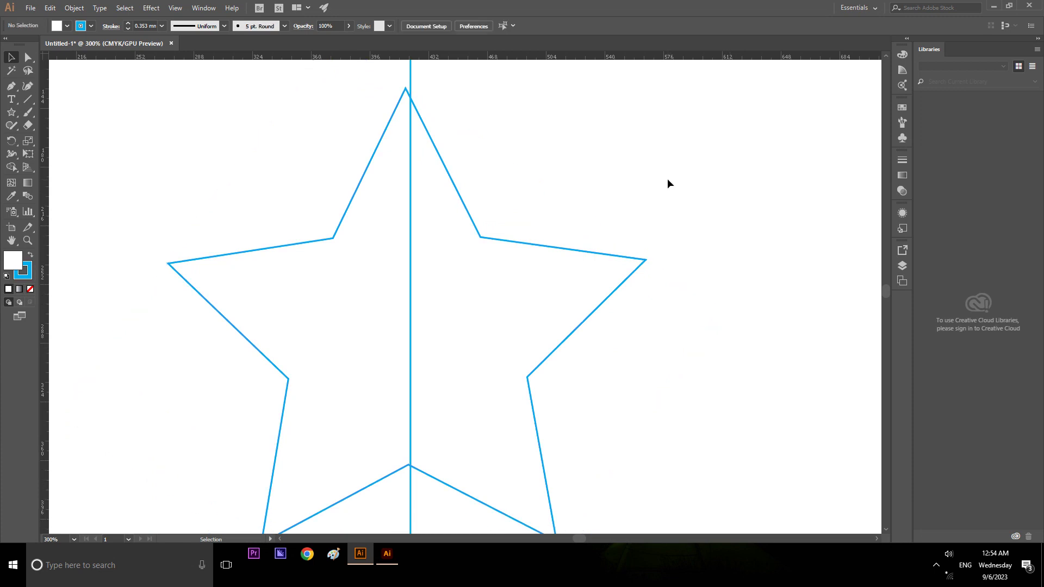
pyautogui.click(411, 82)
pyautogui.moveTo(411, 82); pyautogui.dragTo(405, 81)
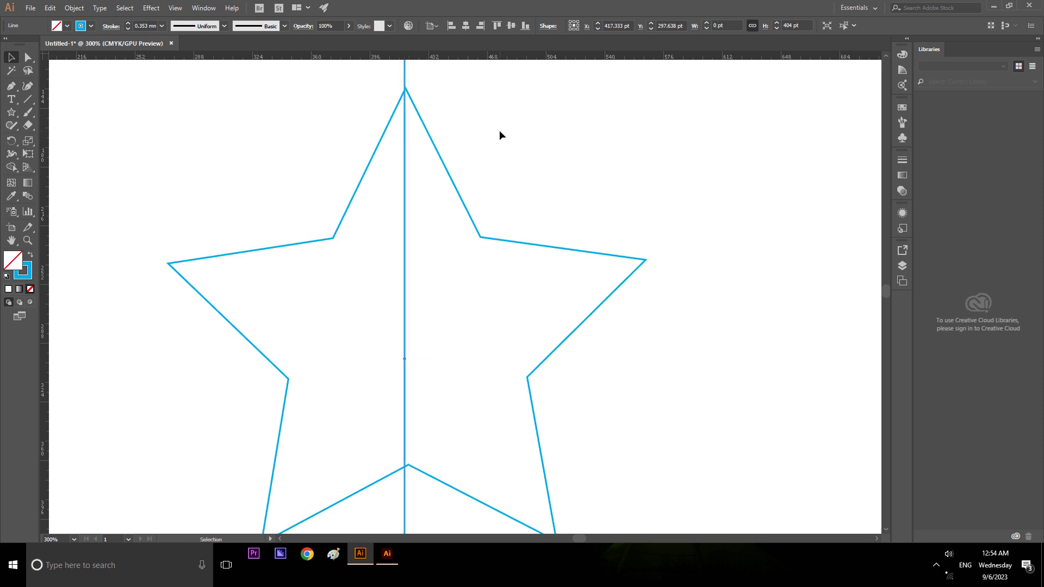
pyautogui.click(558, 248)
pyautogui.click(717, 245)
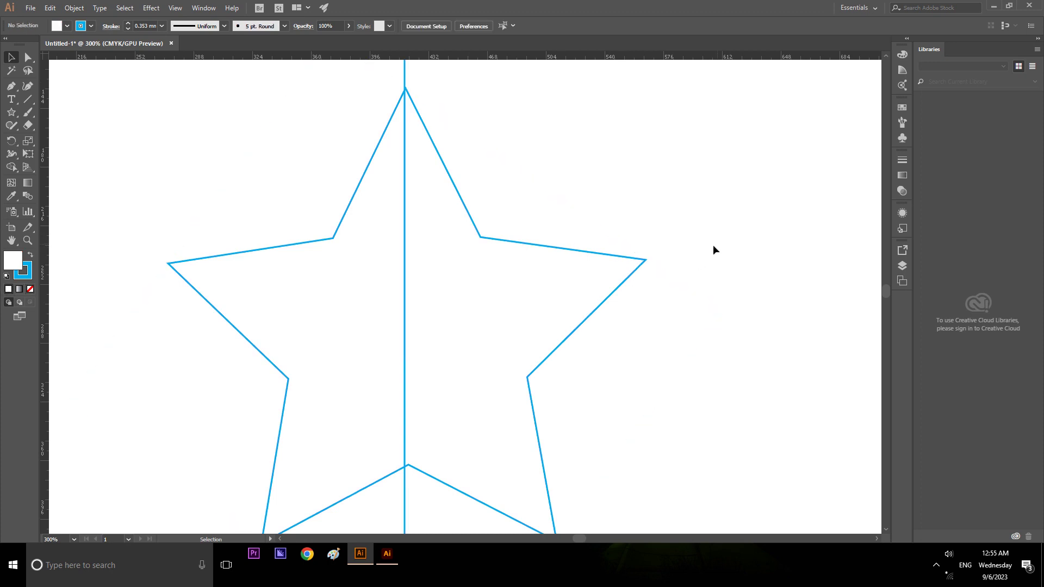
# - Draw a roughly 251 pt horizontal line through the star's two upper inner corners and centre it
pyautogui.click(28, 99)
pyautogui.moveTo(331, 238); pyautogui.dragTo(612, 238)
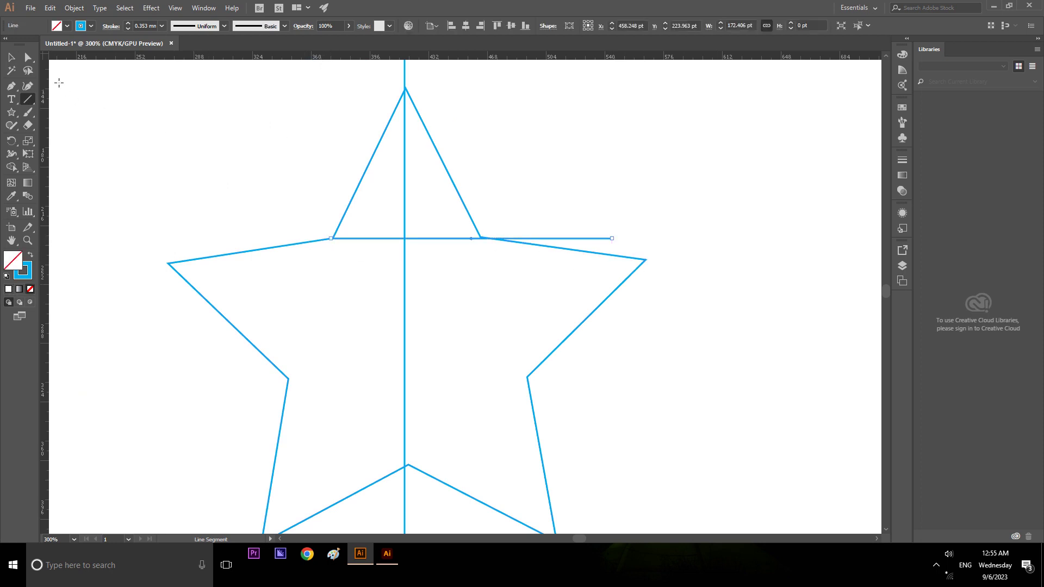
pyautogui.press('v')
pyautogui.moveTo(612, 239); pyautogui.dragTo(740, 238)
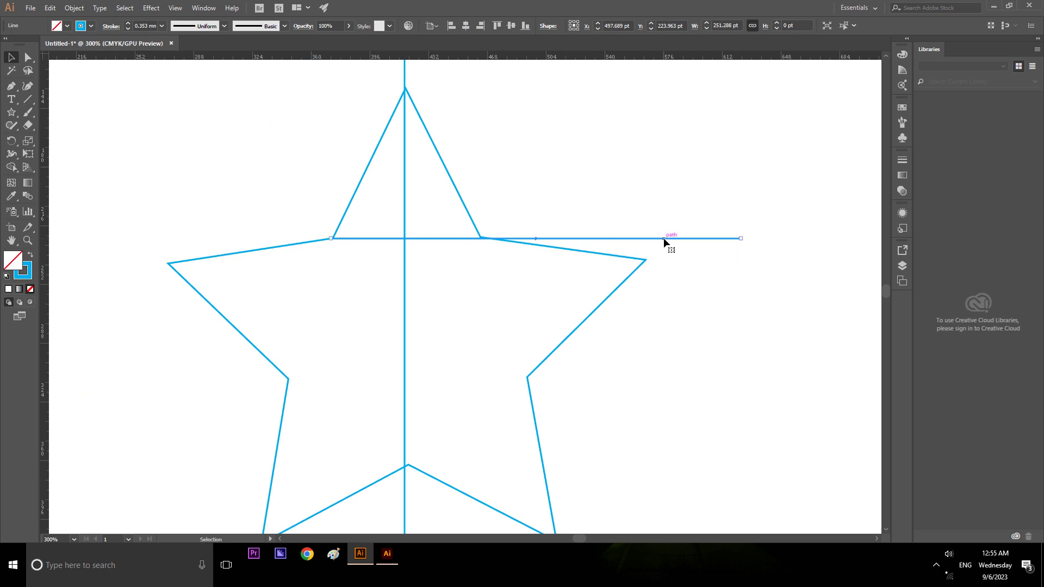
pyautogui.moveTo(663, 238); pyautogui.dragTo(582, 238)
pyautogui.click(668, 289)
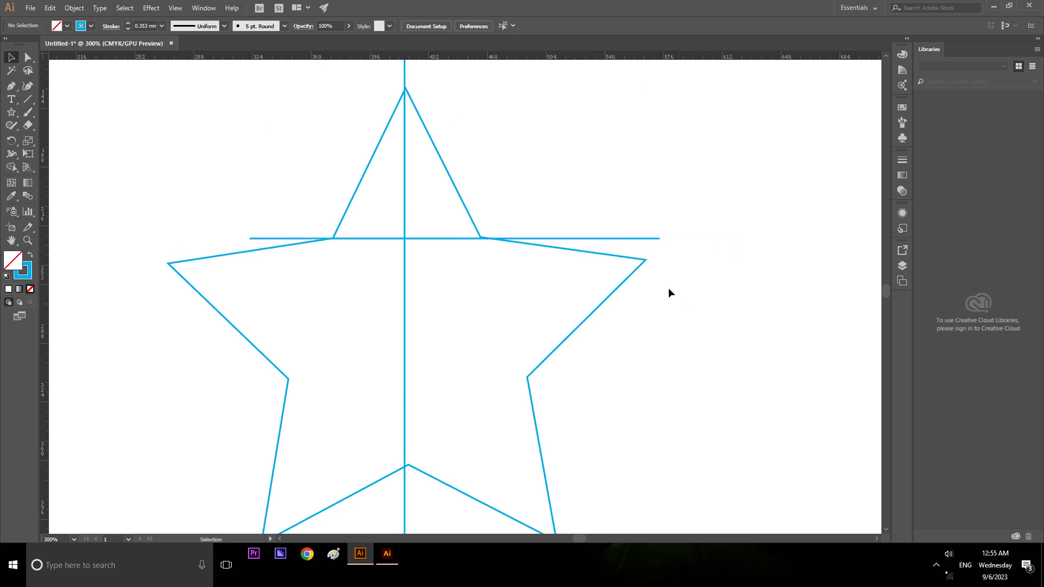
pyautogui.click(641, 268)
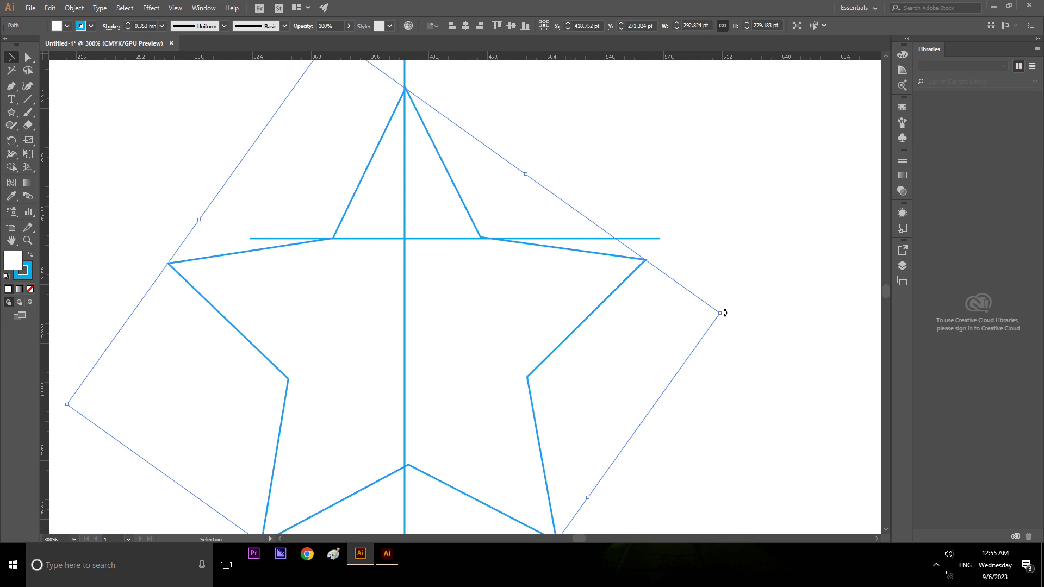
# - Rotate the star slightly, repeat the transform, and reset its bounding box to the page
pyautogui.moveTo(725, 313); pyautogui.dragTo(726, 316)
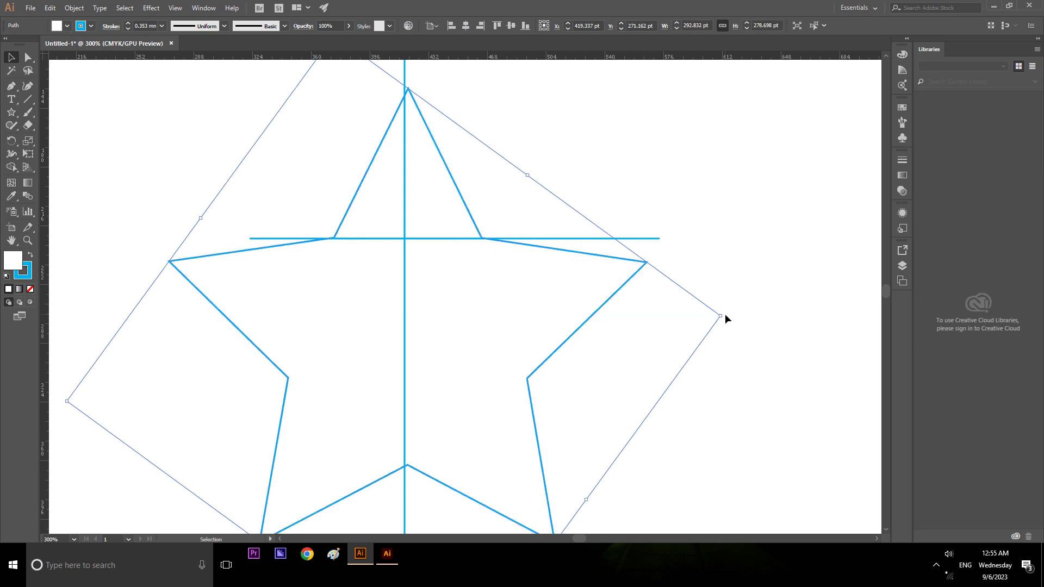
pyautogui.moveTo(724, 314); pyautogui.dragTo(724, 314)
pyautogui.click(76, 8)
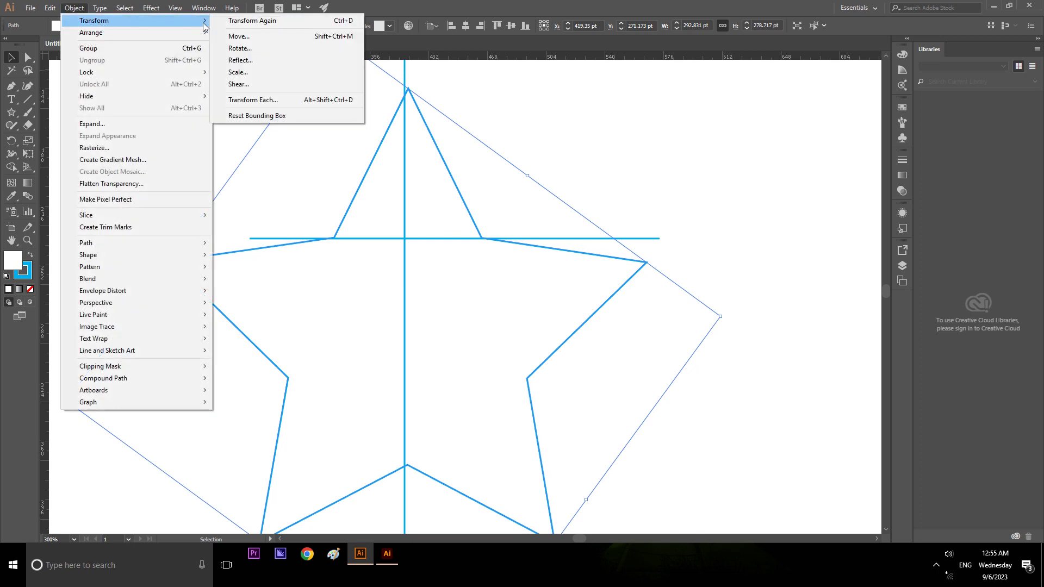
pyautogui.click(242, 25)
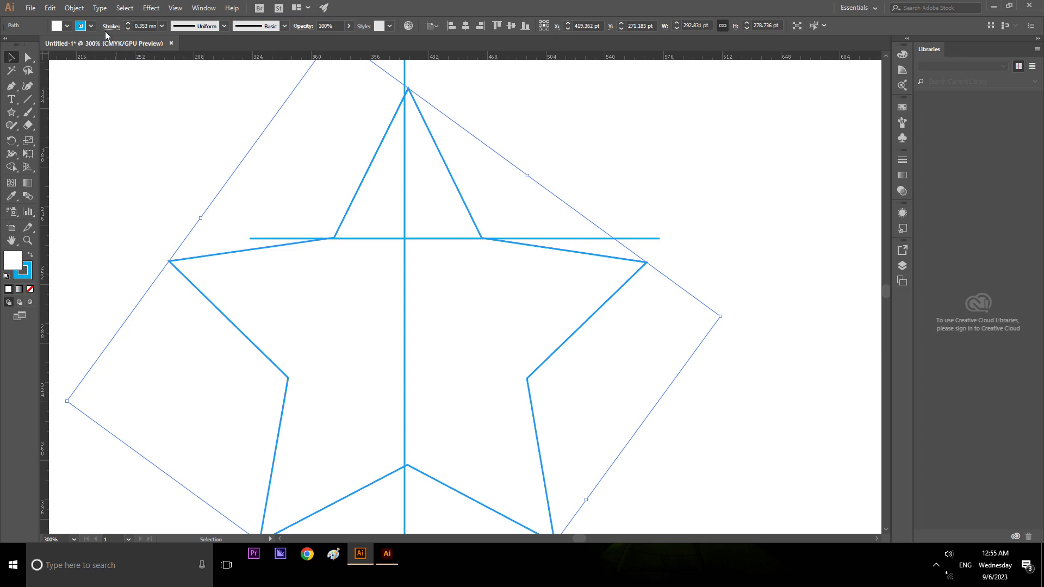
pyautogui.click(74, 7)
pyautogui.moveTo(93, 21)
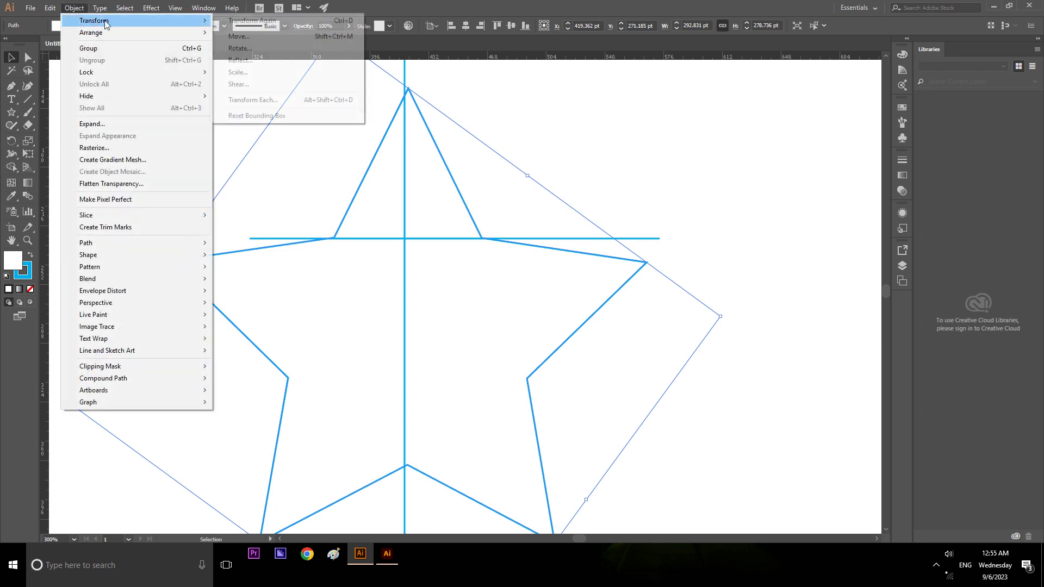
pyautogui.click(260, 116)
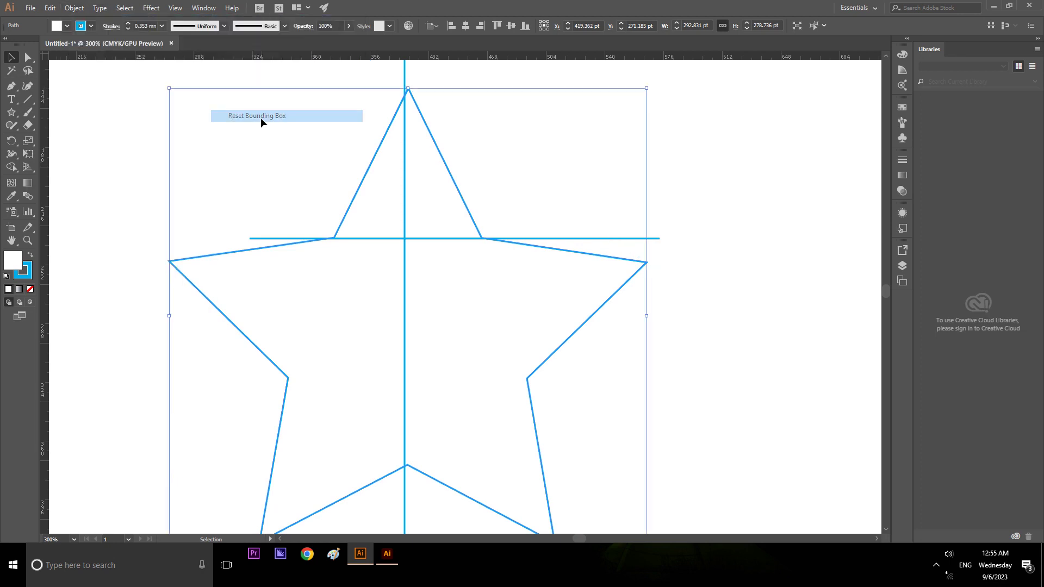
# - Try a -40° Transform Each rotation on the star, undo it, and rotate the star upright
pyautogui.click(74, 7)
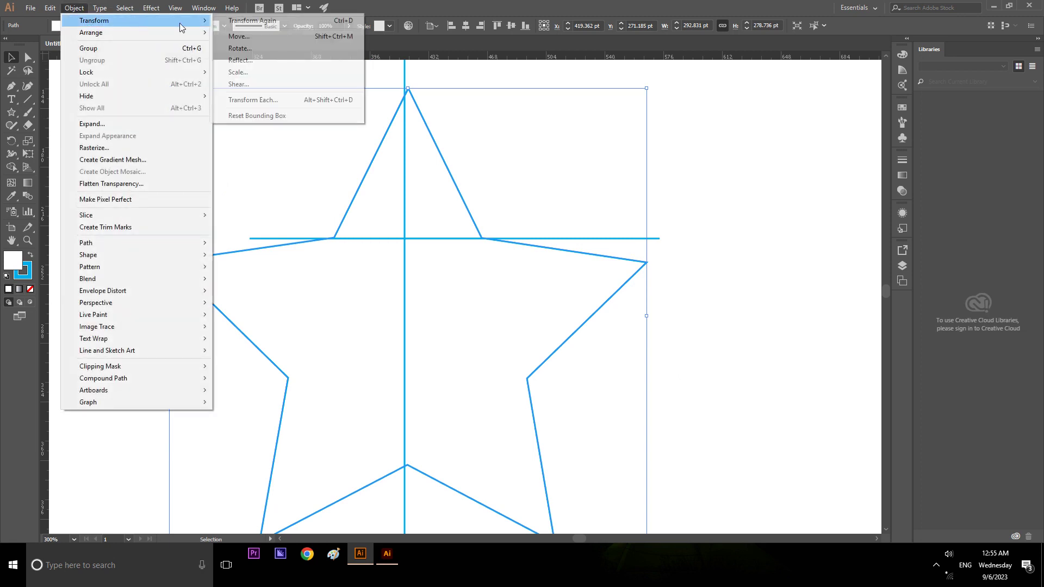
pyautogui.click(256, 101)
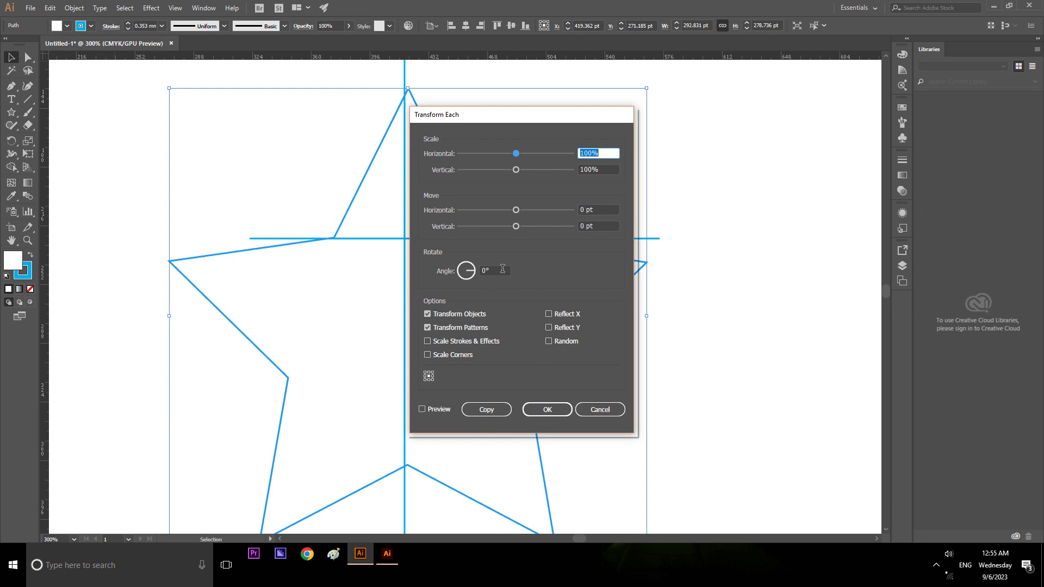
pyautogui.click(503, 268)
pyautogui.write('-40')
pyautogui.press('Return')
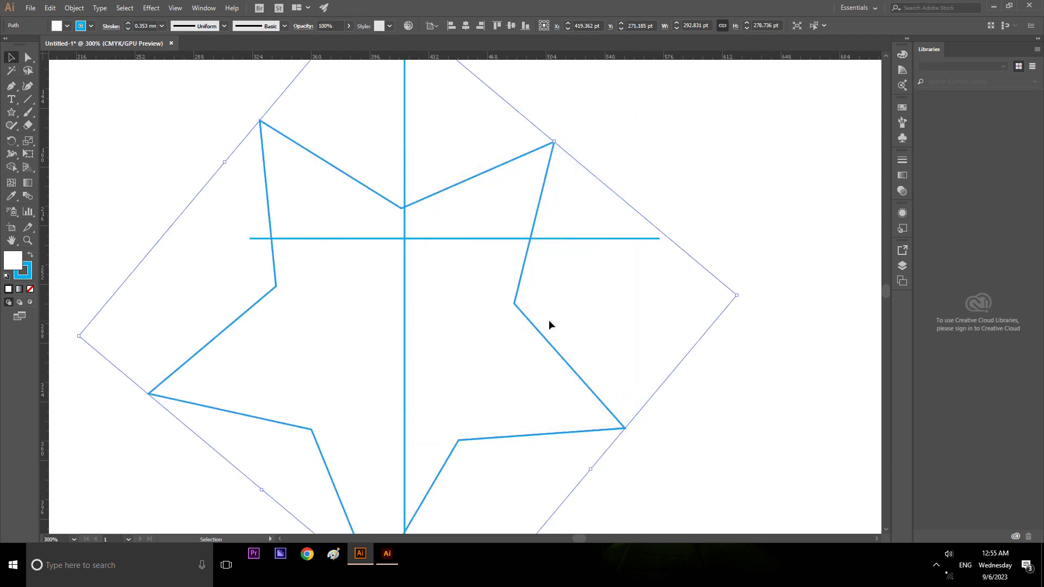
pyautogui.press('a')
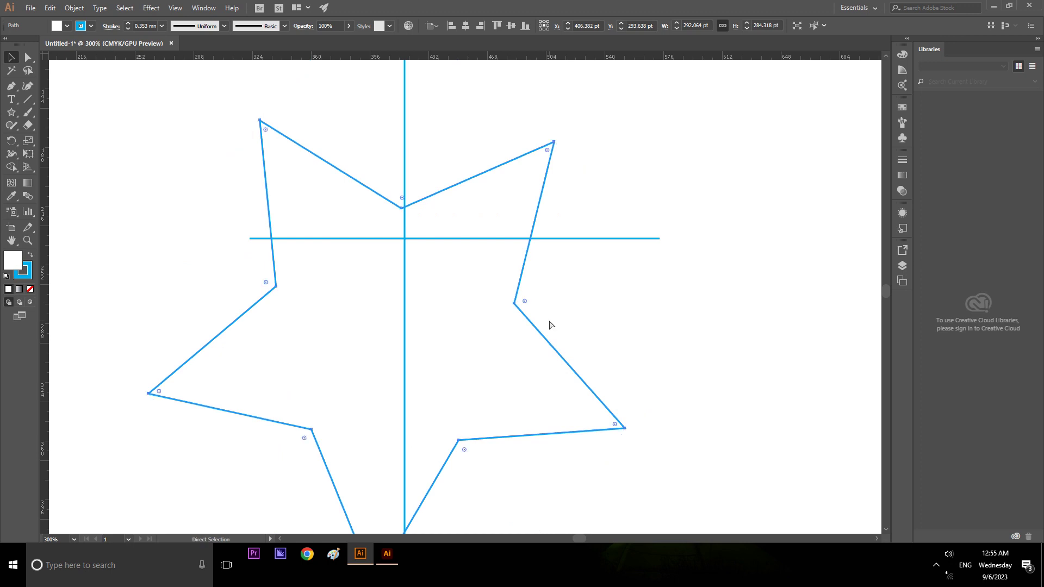
pyautogui.hotkey('ctrl', 'z')
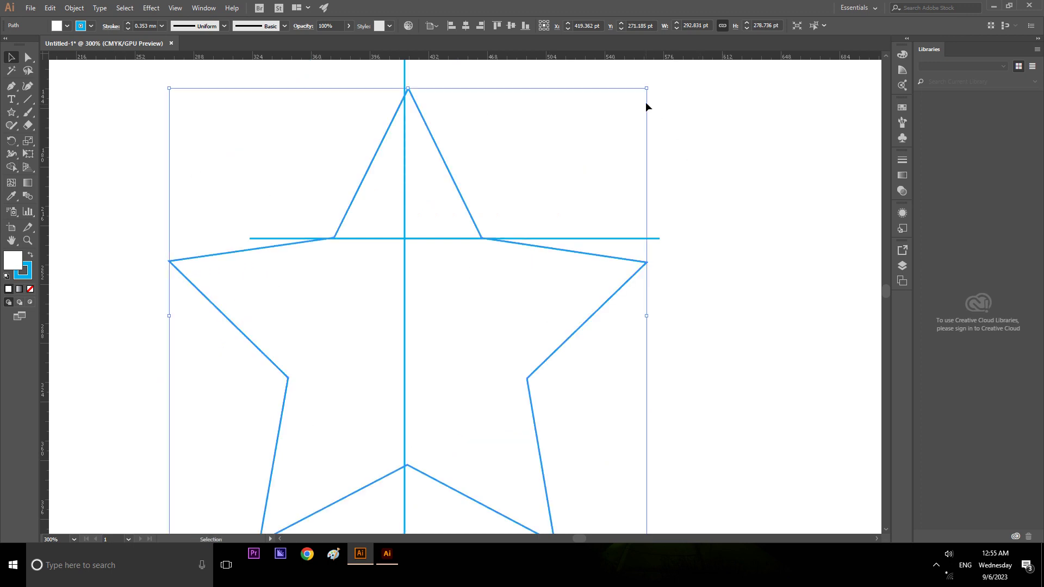
pyautogui.moveTo(647, 83); pyautogui.dragTo(653, 80)
# - Delete the horizontal and vertical guide lines crossing the star
pyautogui.click(720, 175)
pyautogui.keyDown('alt'); pyautogui.scroll(-2, 604, 219); pyautogui.keyUp('alt')
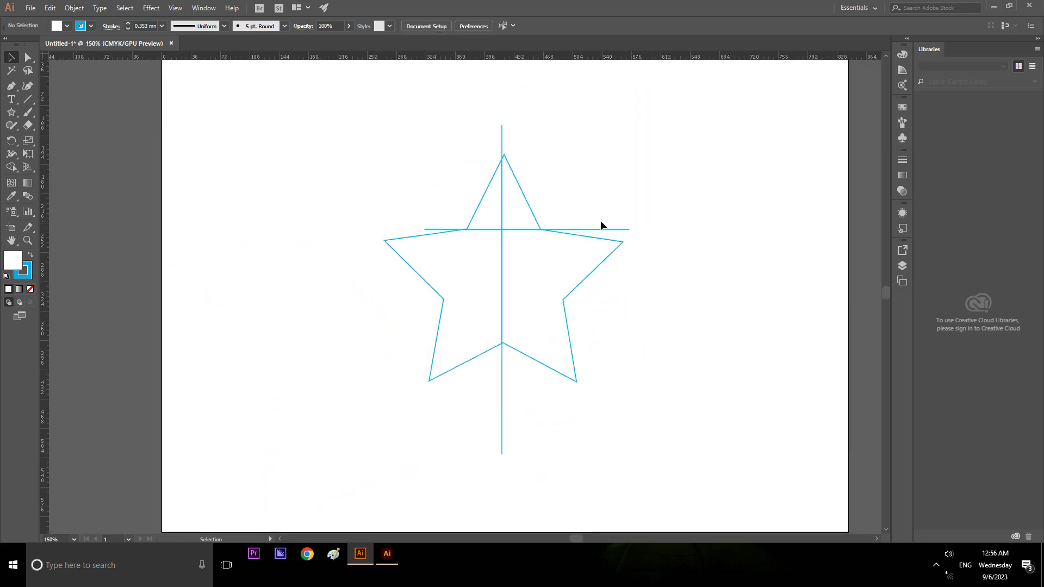
pyautogui.click(621, 229)
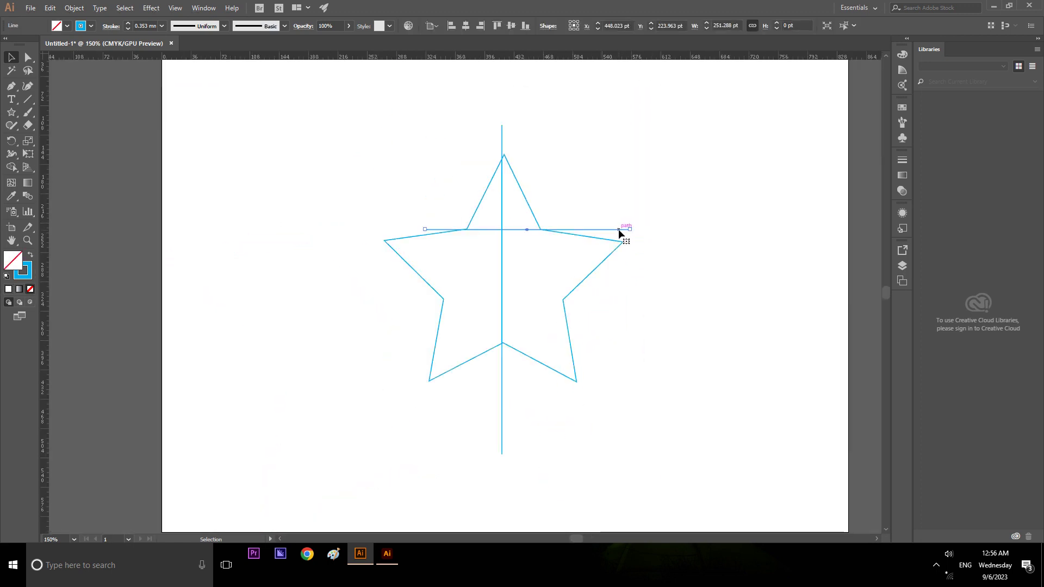
pyautogui.press('Delete')
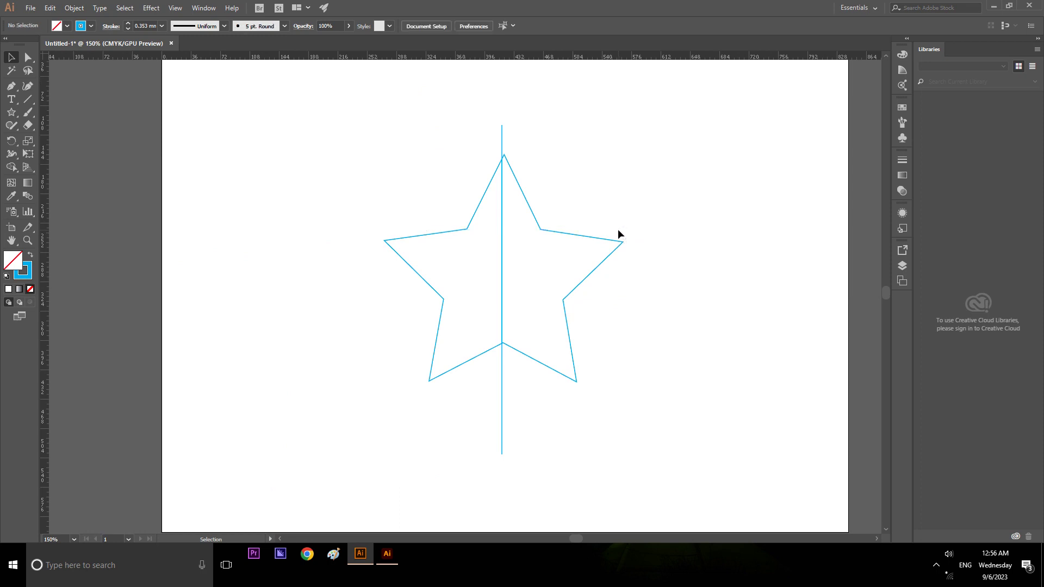
pyautogui.scroll(-1, 331, 252)
pyautogui.scroll(2, 536, 158)
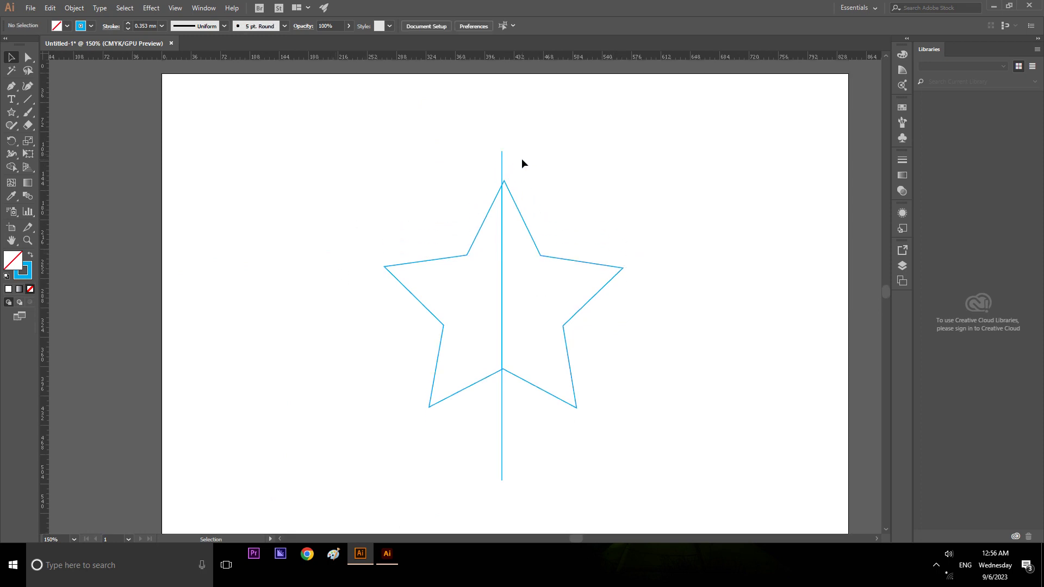
pyautogui.click(503, 158)
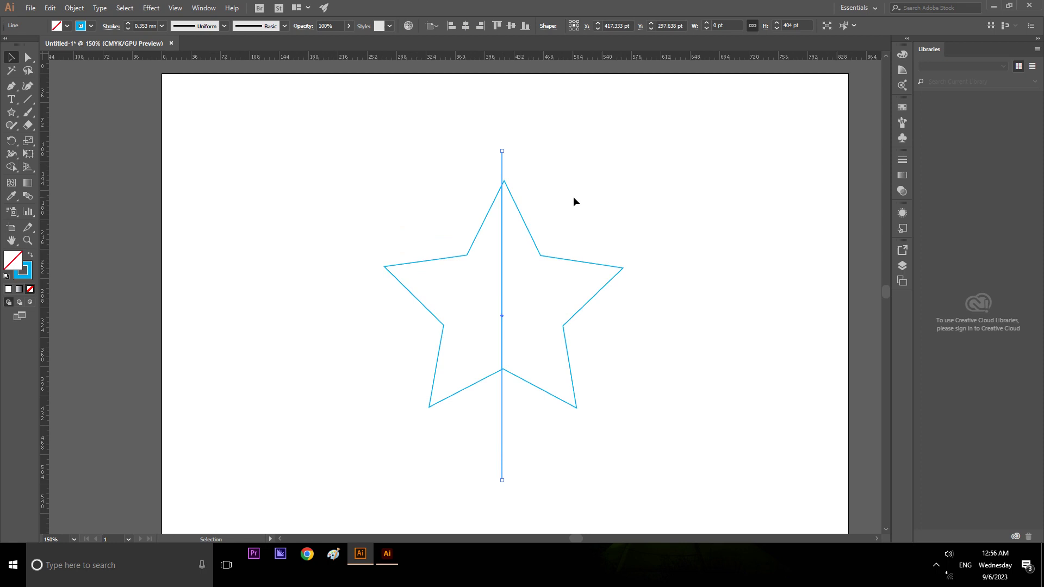
pyautogui.press('Delete')
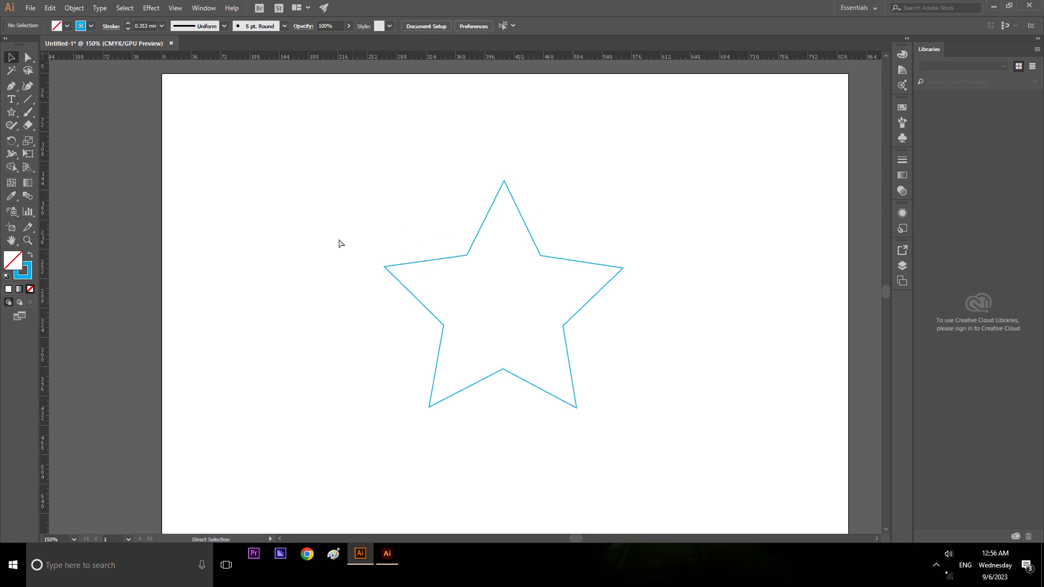
# - Check the remaining upright star outline, about 292.827 × 279.028 pt, then deselect everything
pyautogui.hscroll(1, 334, 239)
pyautogui.scroll(-1, 304, 242)
pyautogui.scroll(-1, 282, 243)
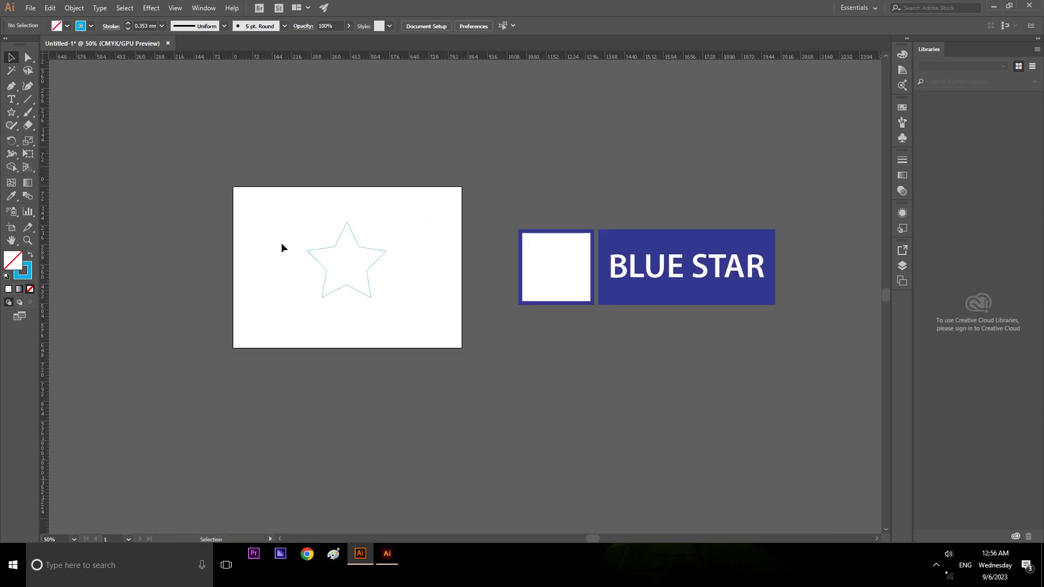
pyautogui.scroll(1, 282, 243)
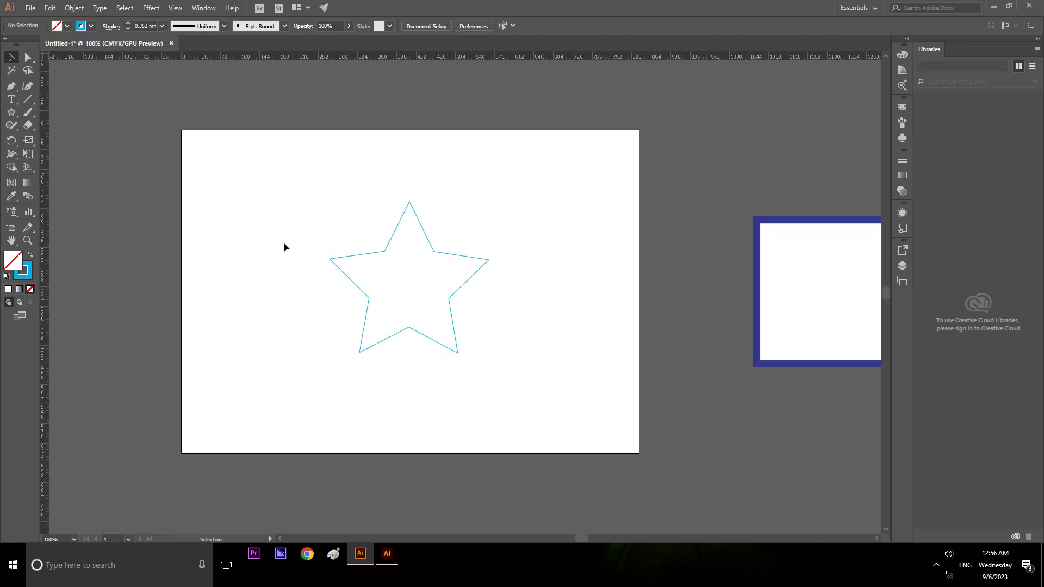
pyautogui.click(390, 245)
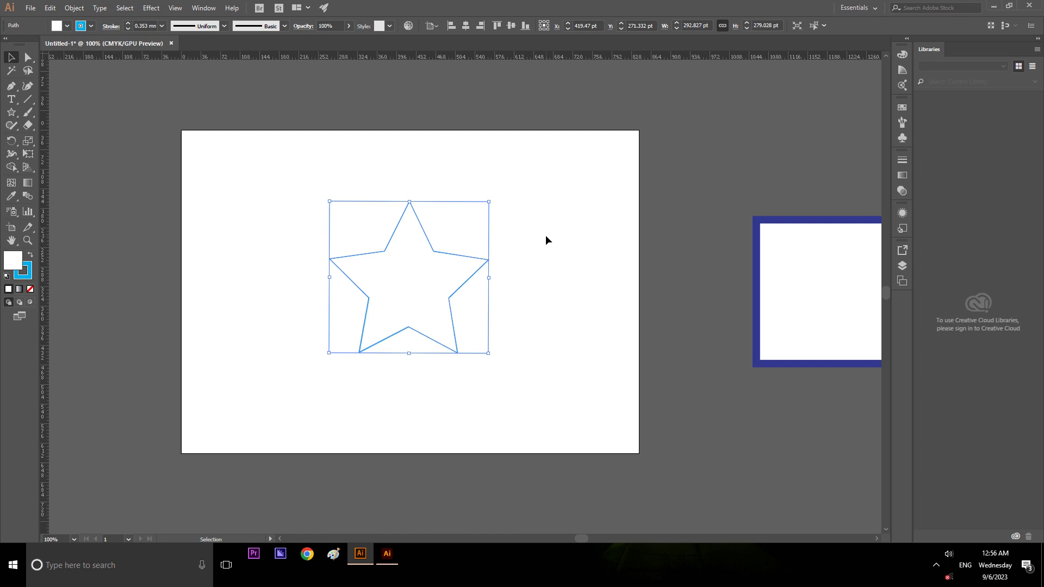
pyautogui.click(546, 235)
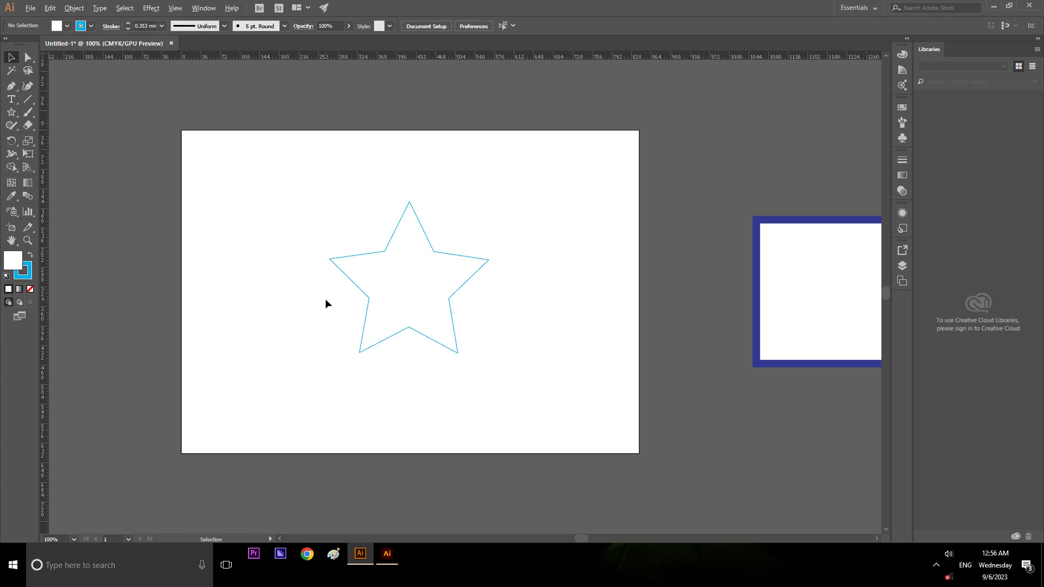
pyautogui.scroll(1, 325, 299)
pyautogui.scroll(1, 320, 285)
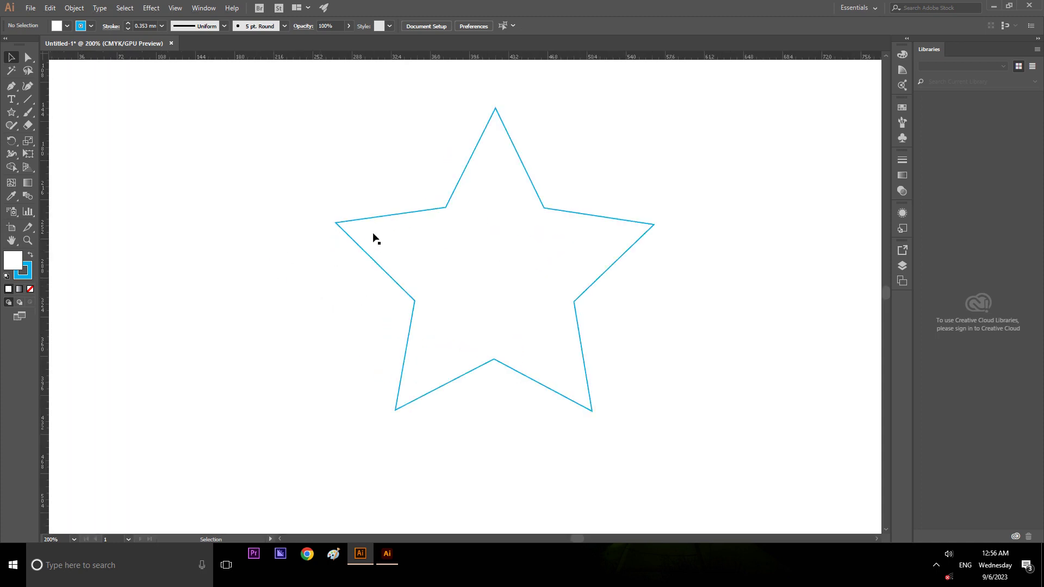
pyautogui.click(448, 206)
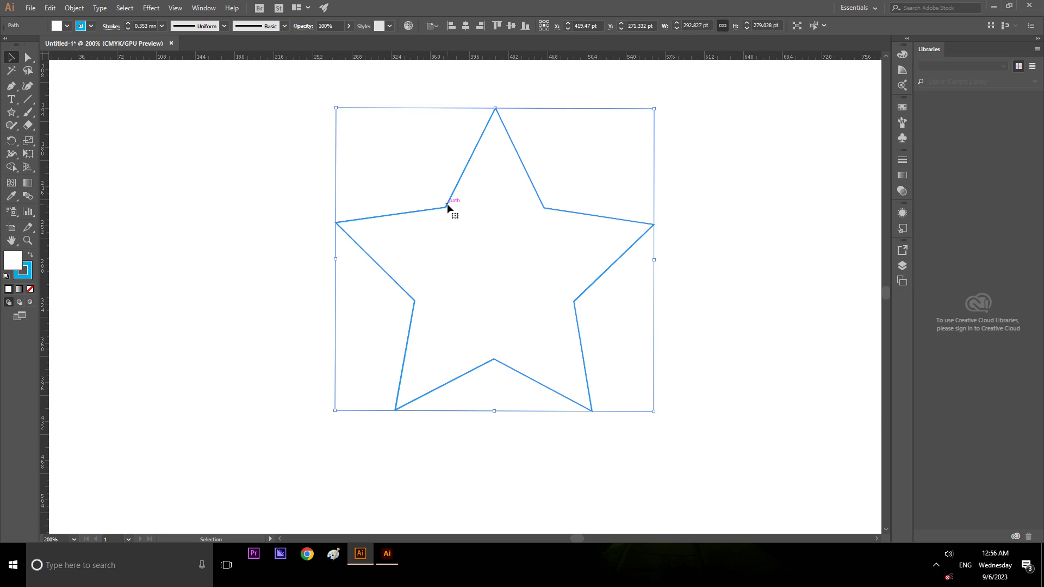
pyautogui.hotkey('ctrl', 'shift', 'a')
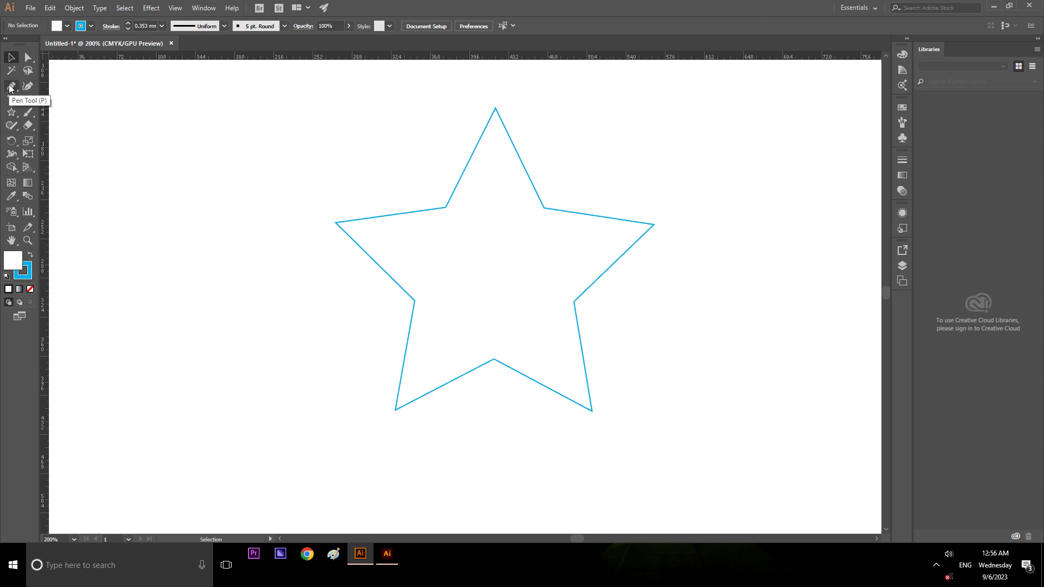
# - Draw a tall rectangle from the star's top point down to its lower-right tip
pyautogui.click(11, 112)
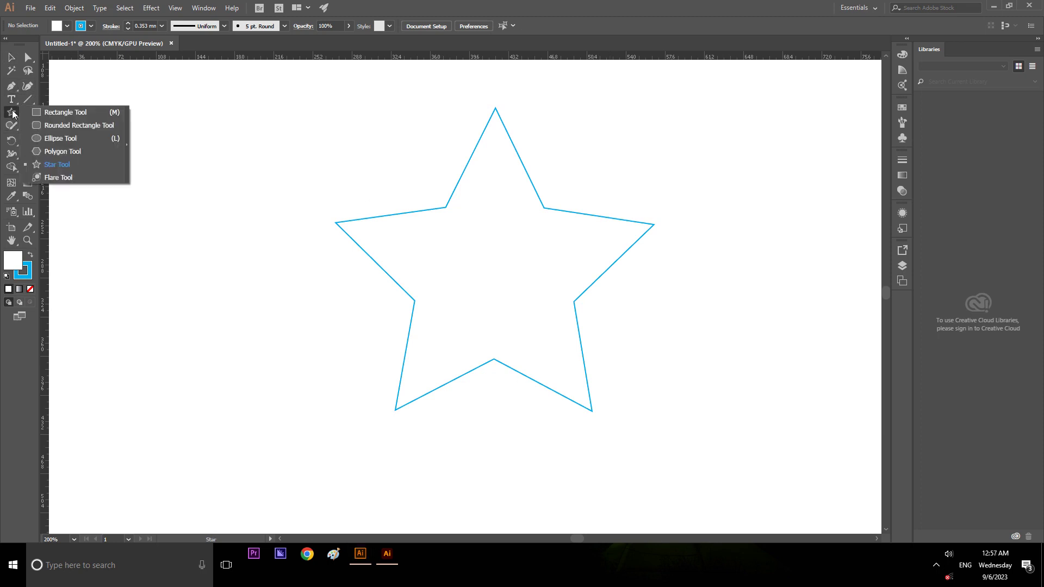
pyautogui.click(51, 115)
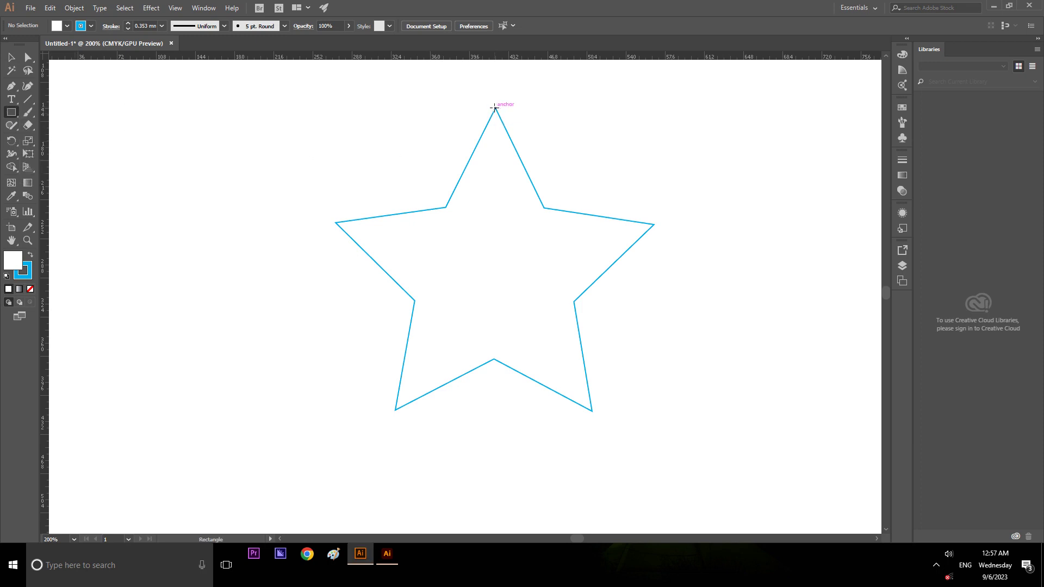
pyautogui.moveTo(496, 107); pyautogui.dragTo(534, 356)
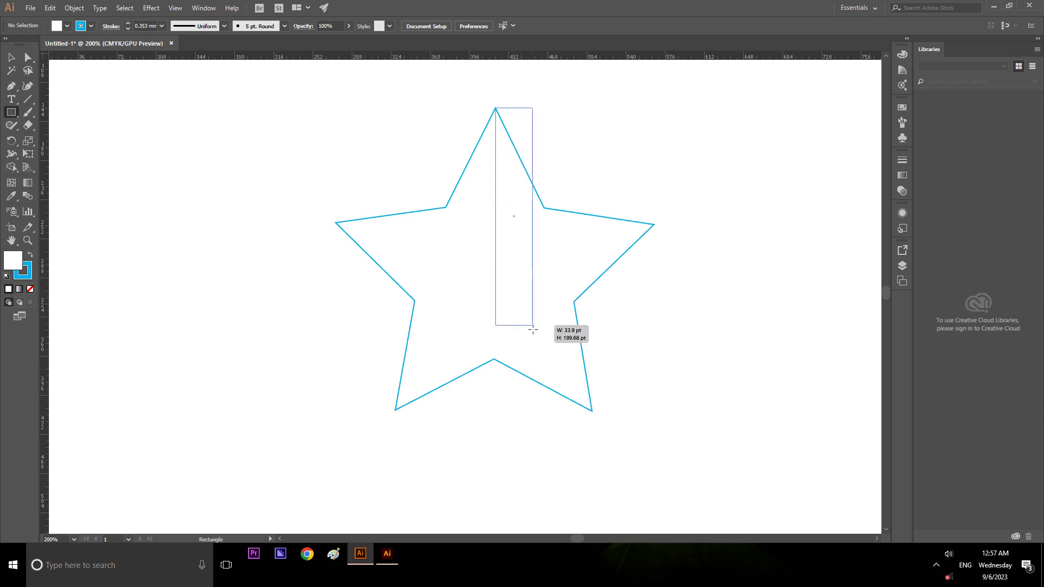
pyautogui.moveTo(534, 358); pyautogui.dragTo(592, 412)
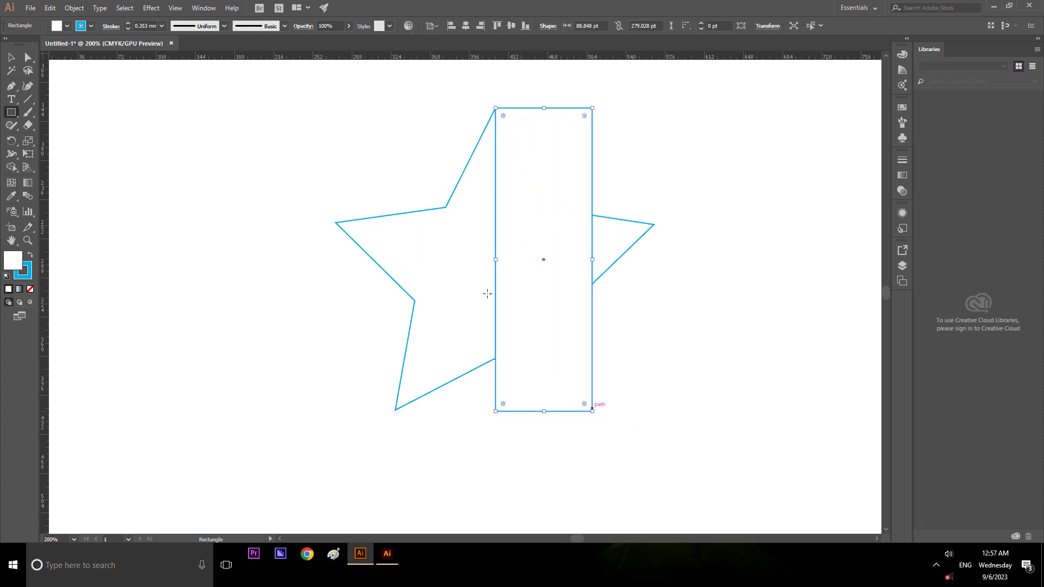
# - Give the rectangle no fill and a red outline
pyautogui.click(12, 58)
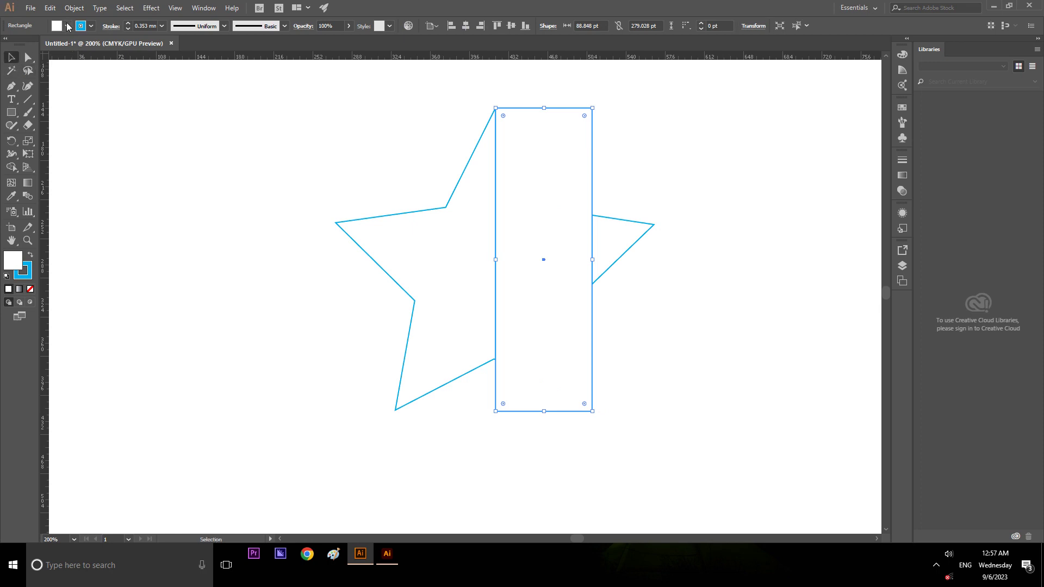
pyautogui.click(67, 26)
pyautogui.click(7, 44)
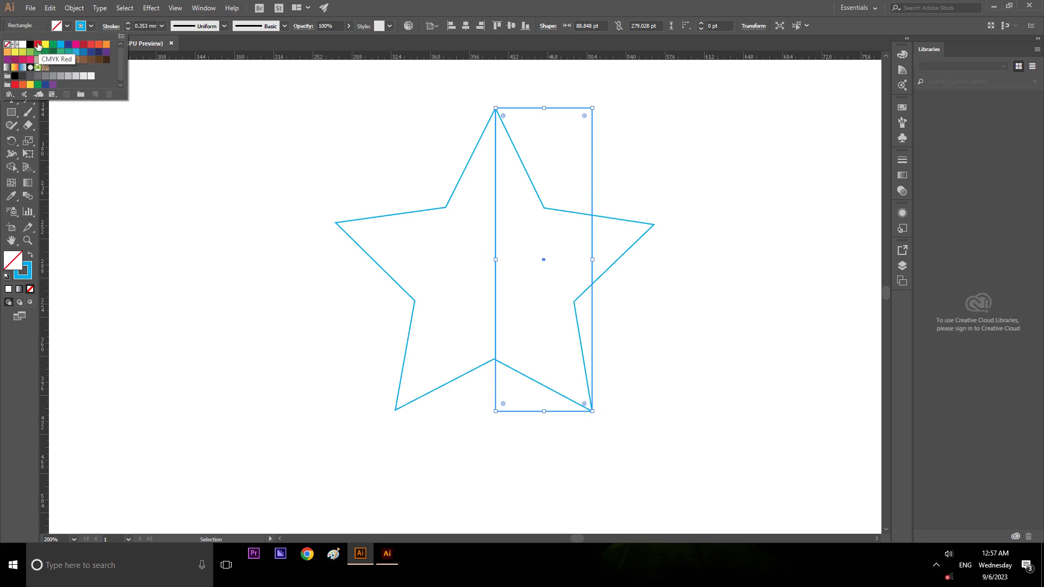
pyautogui.click(38, 44)
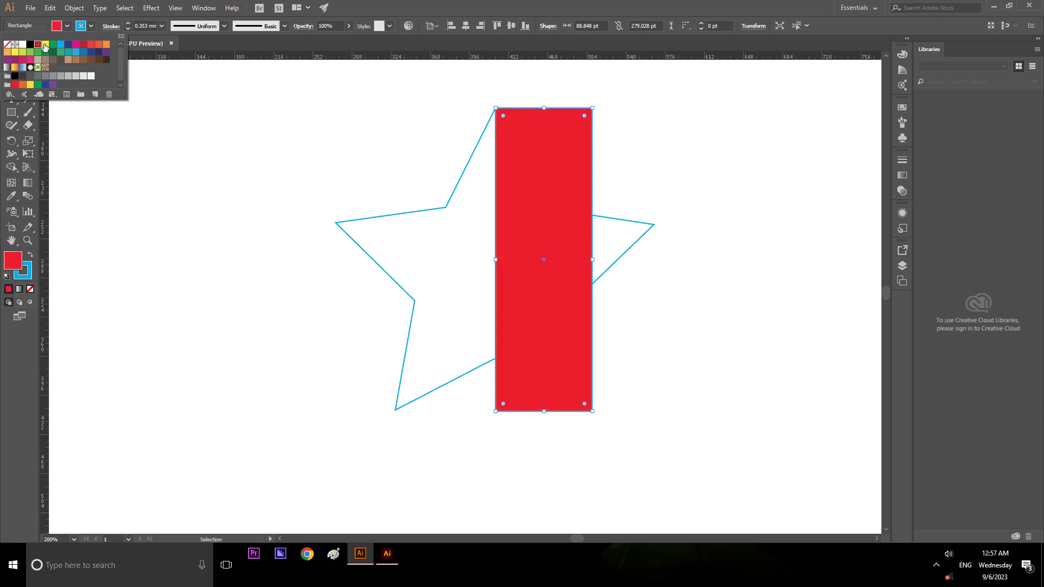
pyautogui.click(7, 45)
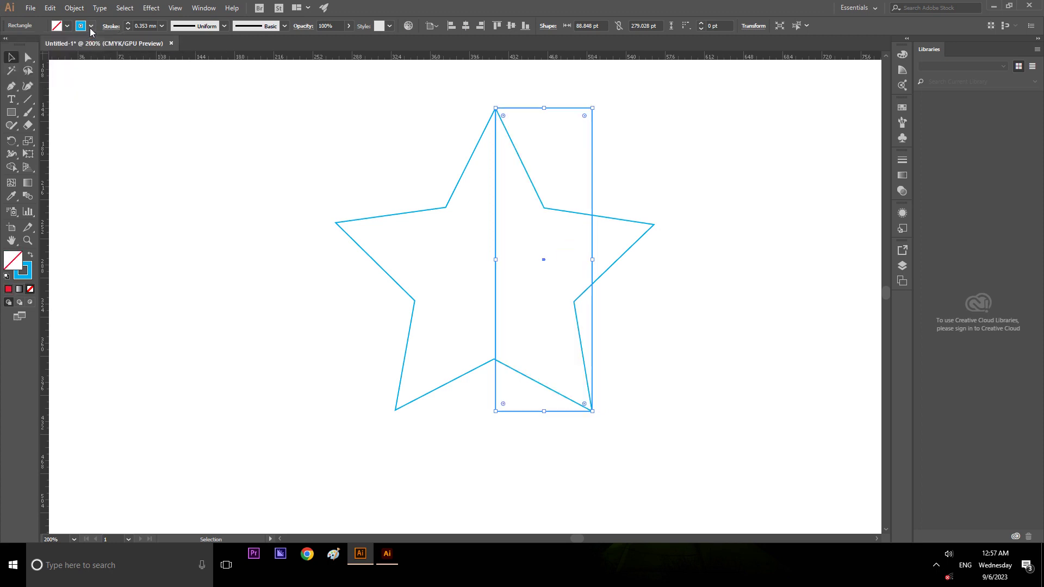
pyautogui.click(37, 44)
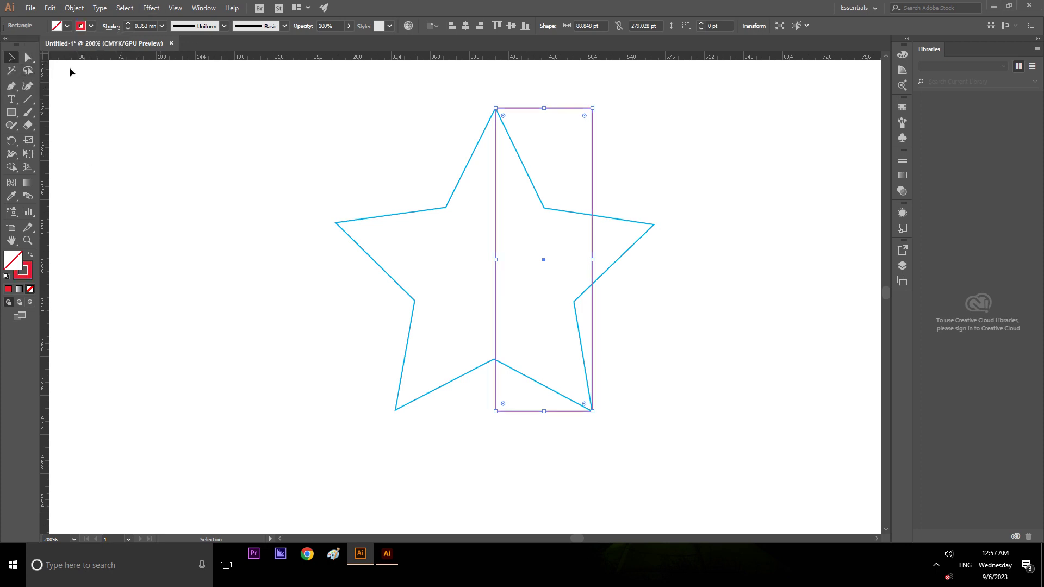
# - Move the rectangle's bottom-left corner onto the star's lower-left point
pyautogui.click(28, 57)
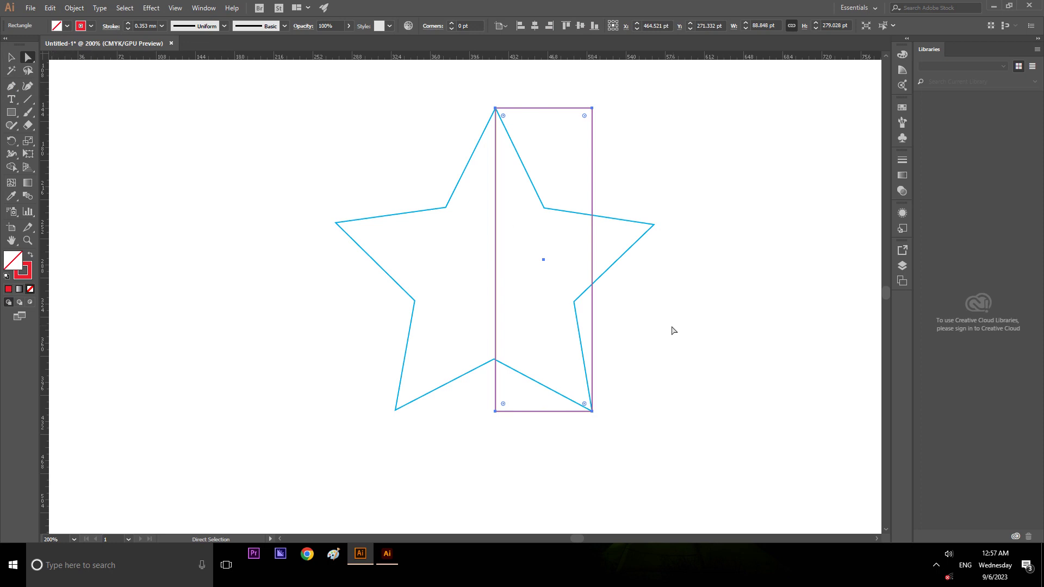
pyautogui.click(495, 411)
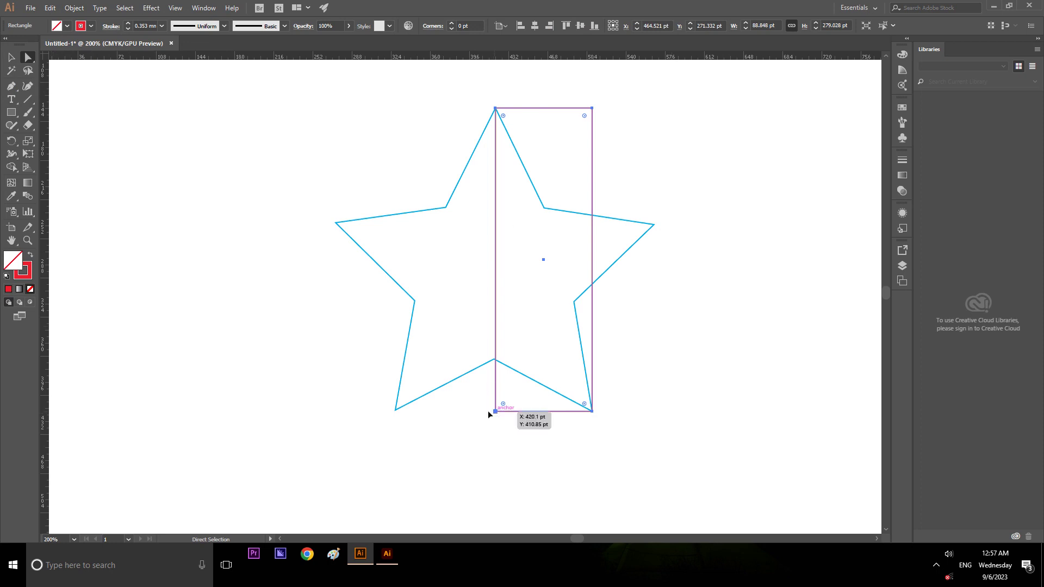
pyautogui.moveTo(488, 412); pyautogui.dragTo(392, 411)
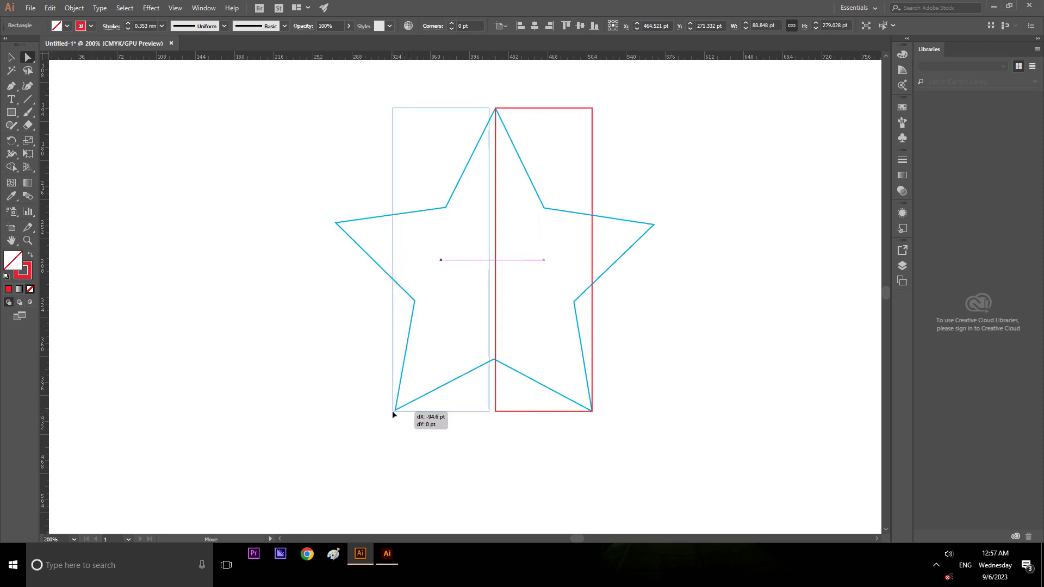
pyautogui.moveTo(393, 410); pyautogui.dragTo(395, 410)
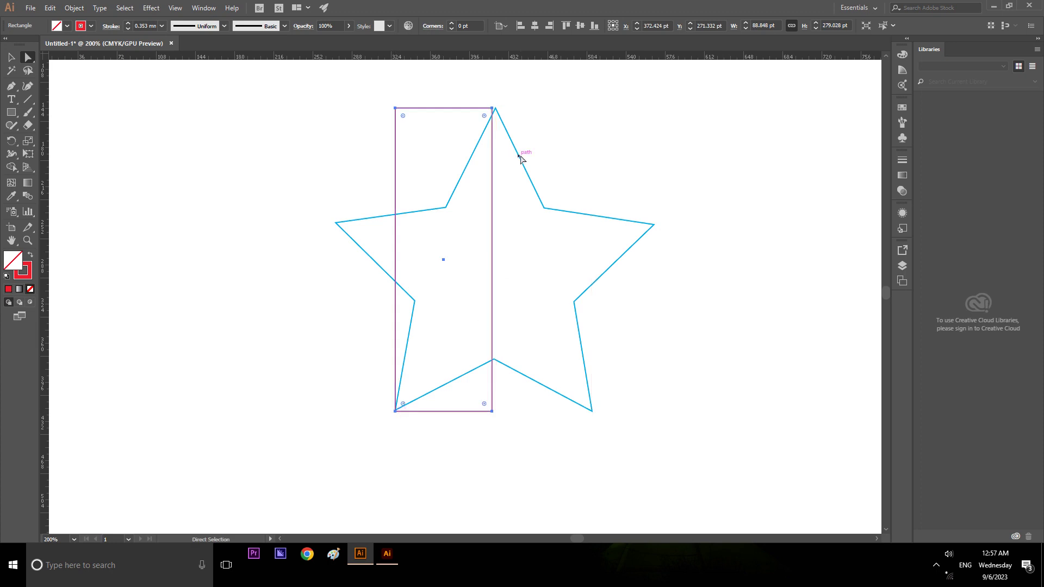
# - Drag the rectangle's corners onto the star's inner vertex, bottom-right point and top point
pyautogui.click(492, 108)
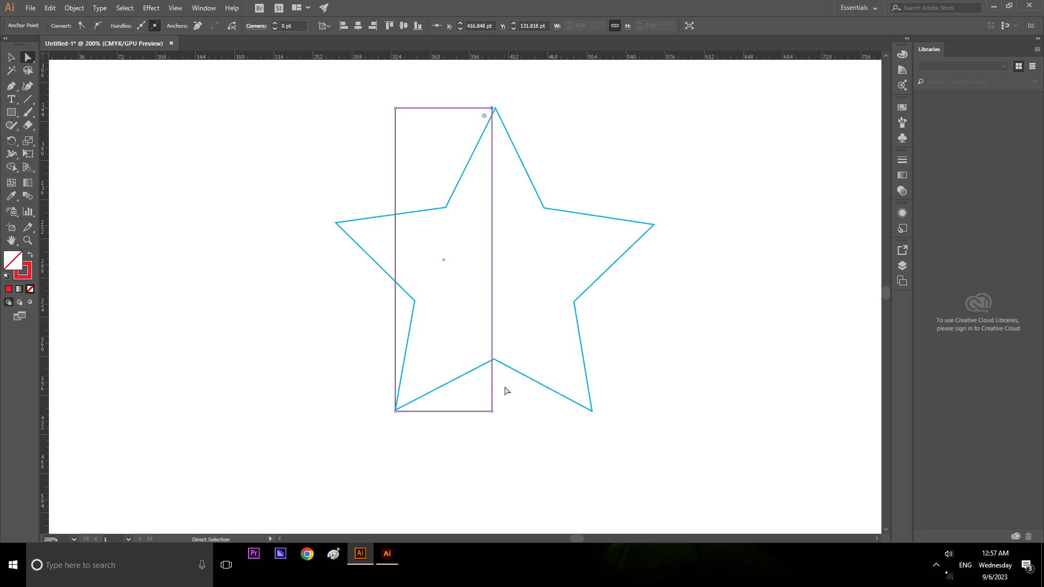
pyautogui.moveTo(492, 411); pyautogui.dragTo(493, 359)
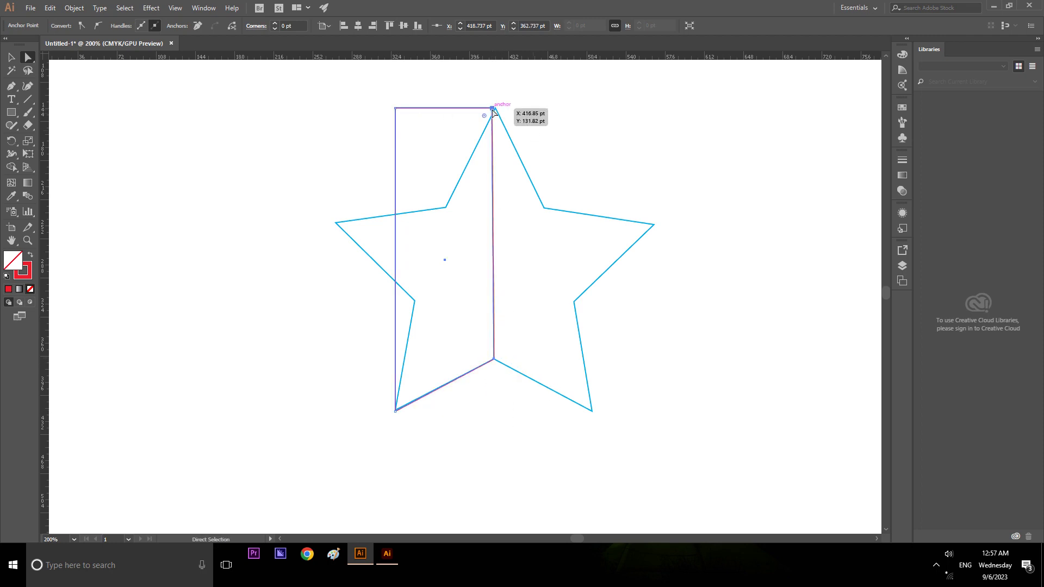
pyautogui.moveTo(492, 108); pyautogui.dragTo(592, 412)
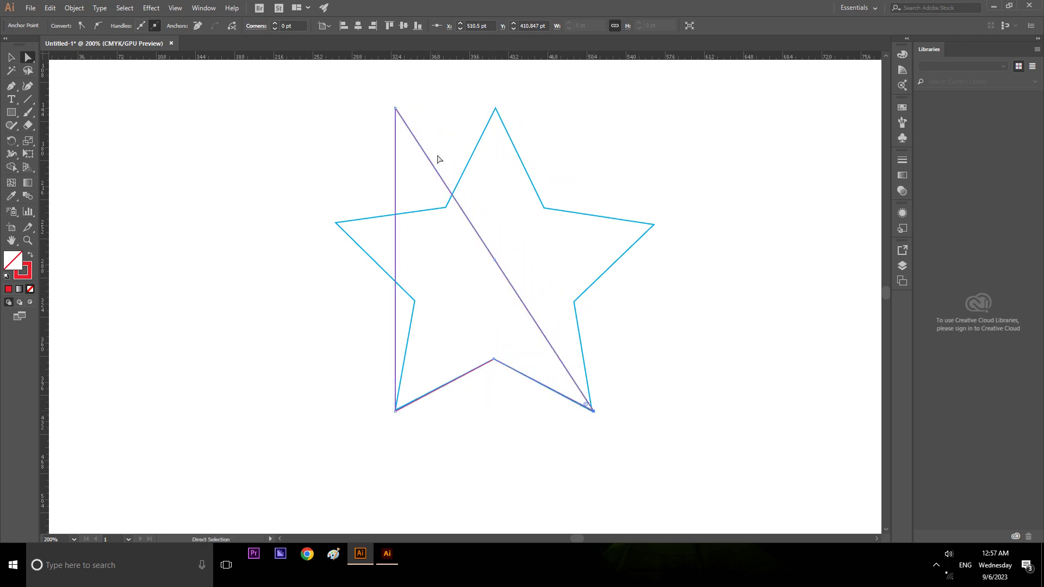
pyautogui.moveTo(396, 109); pyautogui.dragTo(495, 109)
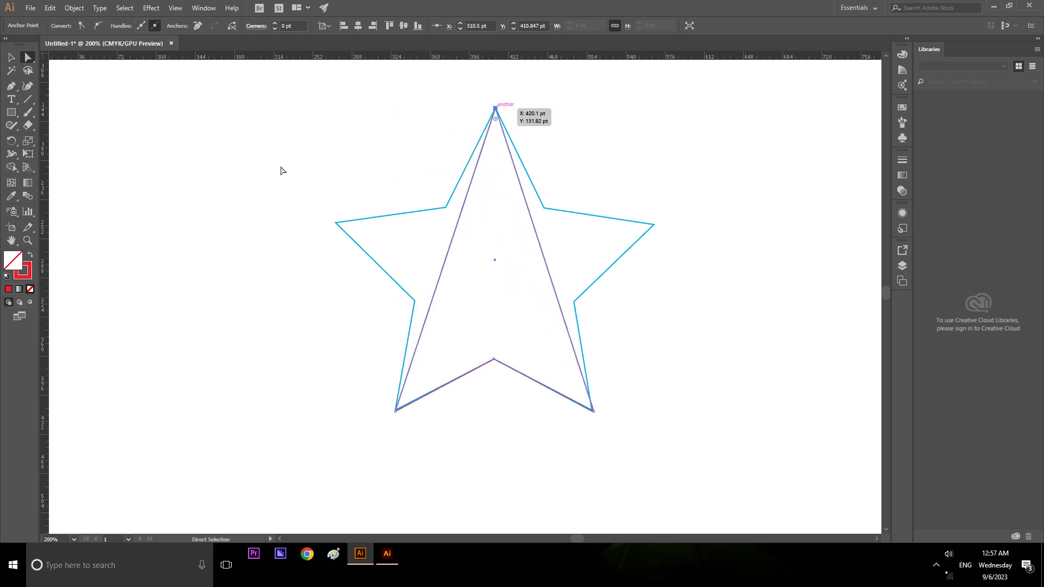
pyautogui.click(11, 57)
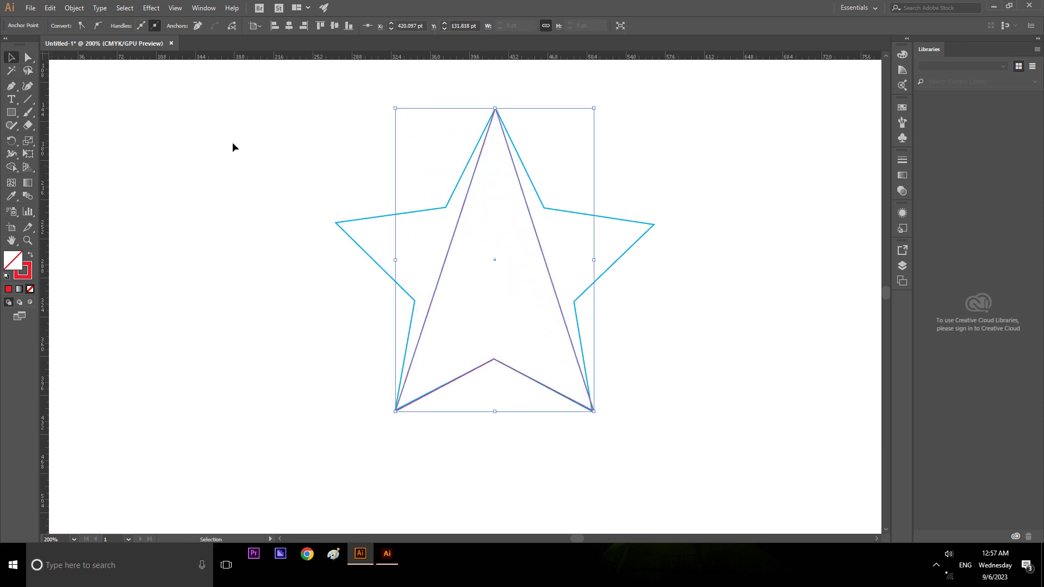
pyautogui.click(234, 148)
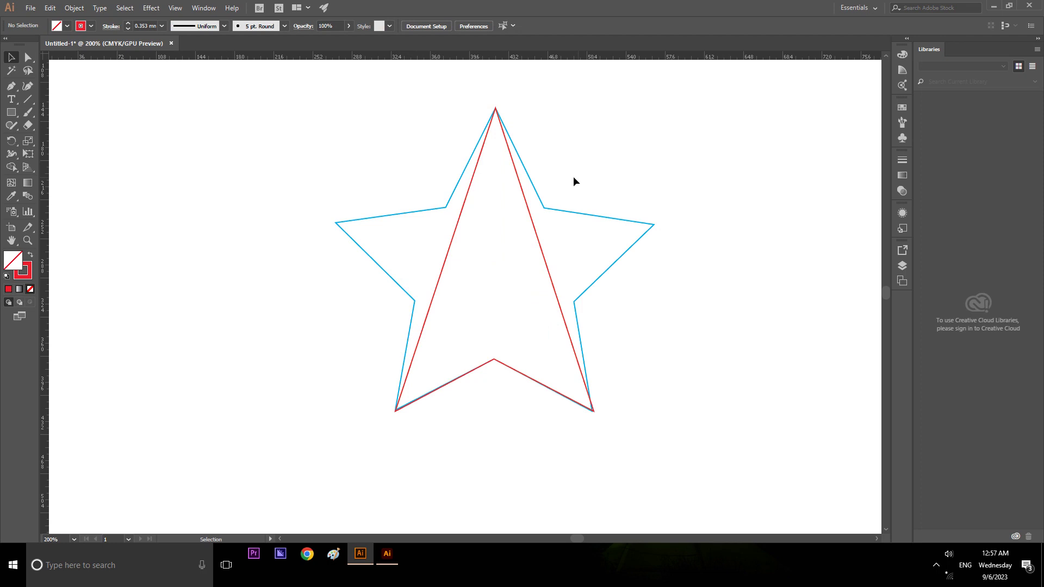
pyautogui.click(518, 181)
# - Rotate a duplicate of the red pointed path to about 285° across the star
pyautogui.press('a')
pyautogui.press('ctrl')
pyautogui.press('v')
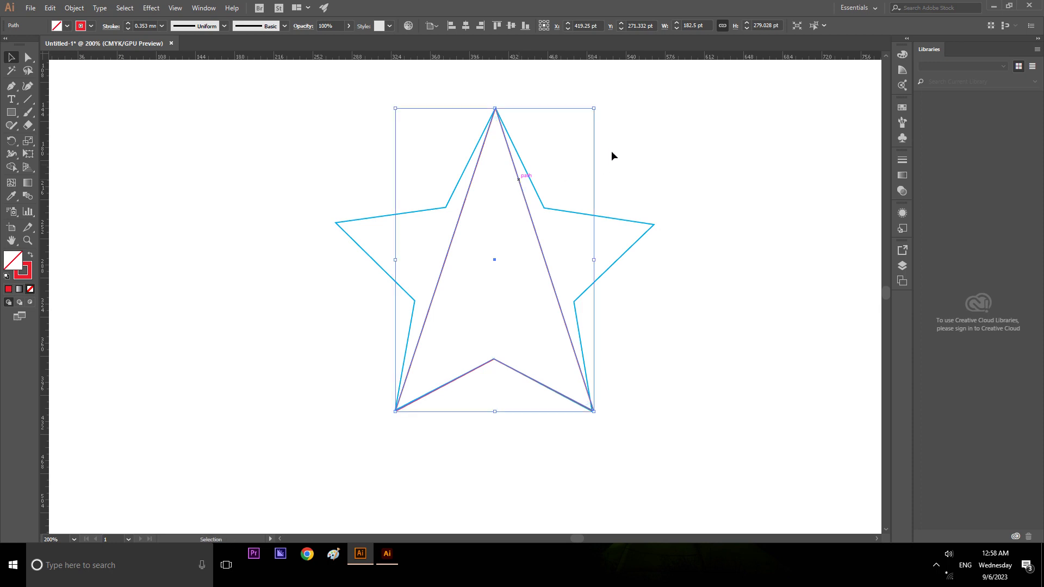
pyautogui.moveTo(596, 104)
pyautogui.mouseDown()
pyautogui.moveTo(707, 295)
pyautogui.moveTo(703, 315)
pyautogui.mouseUp()
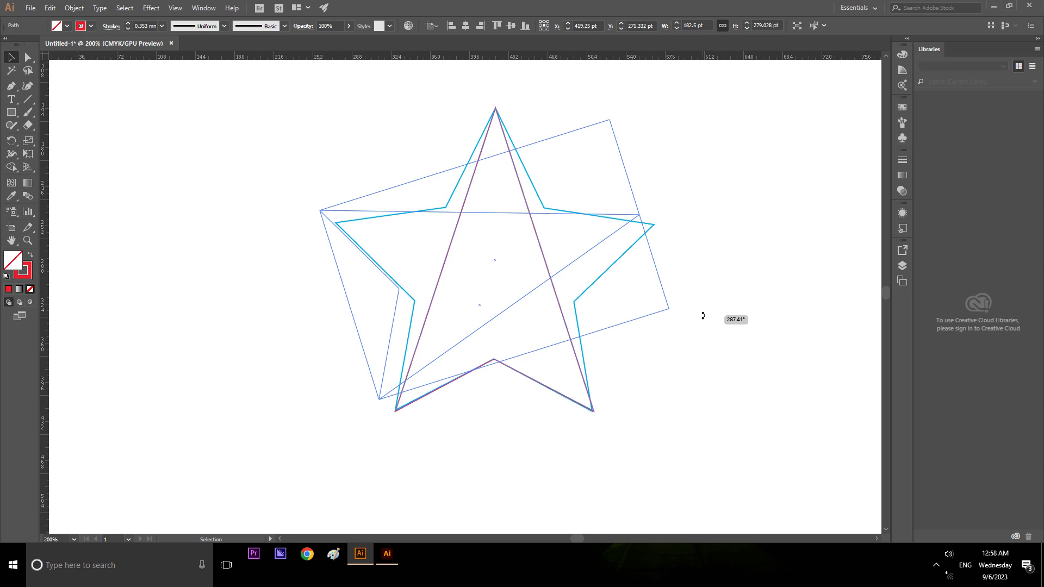
pyautogui.moveTo(703, 315)
pyautogui.mouseDown()
pyautogui.moveTo(700, 289)
pyautogui.moveTo(700, 326)
pyautogui.mouseUp()
# - Snap the tilted copy's anchors onto the star's bottom-left, left, inner-left and right points
pyautogui.click(720, 256)
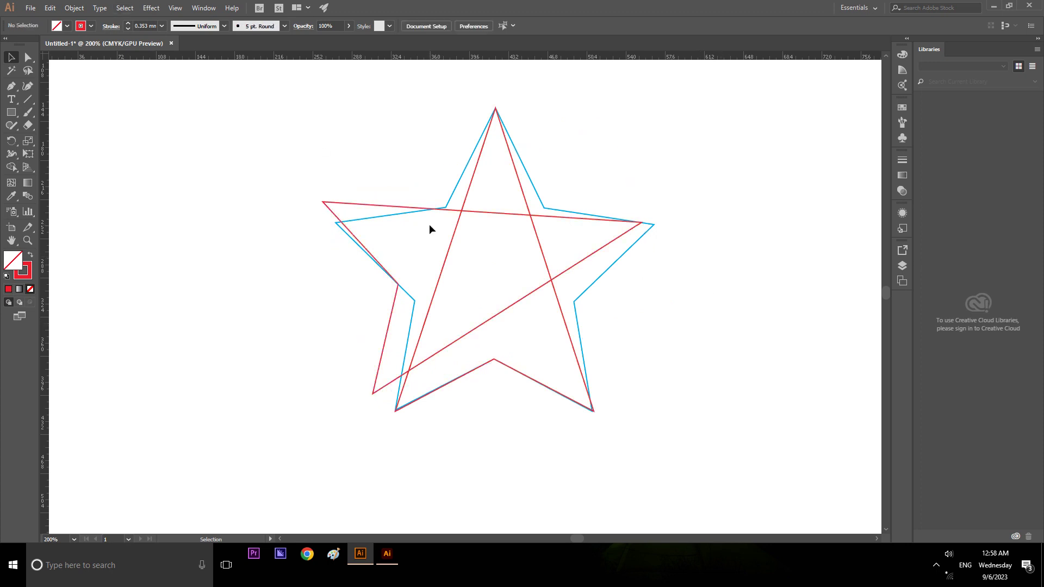
pyautogui.click(462, 335)
pyautogui.scroll(1, 462, 335)
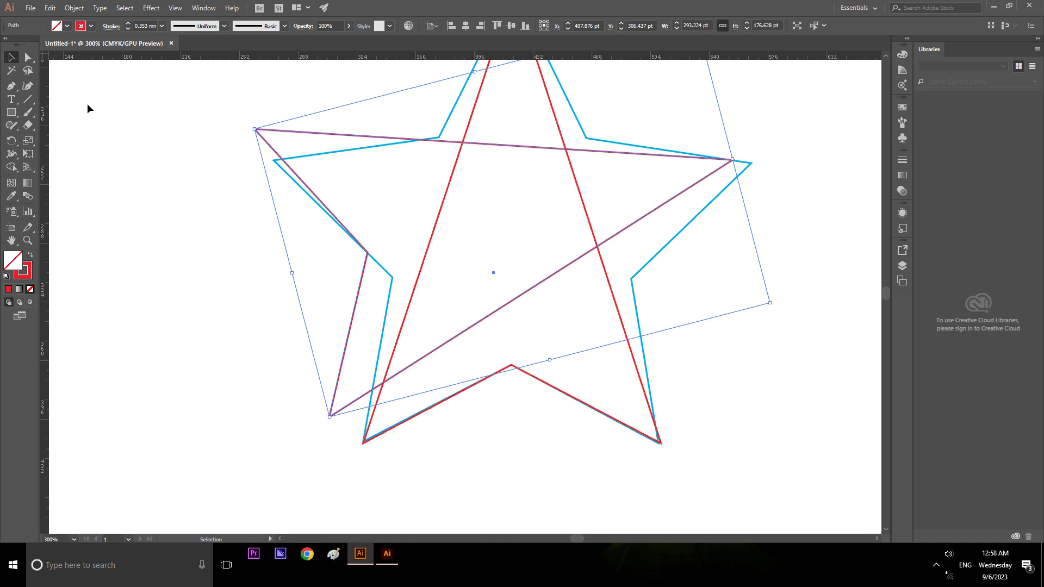
pyautogui.click(27, 57)
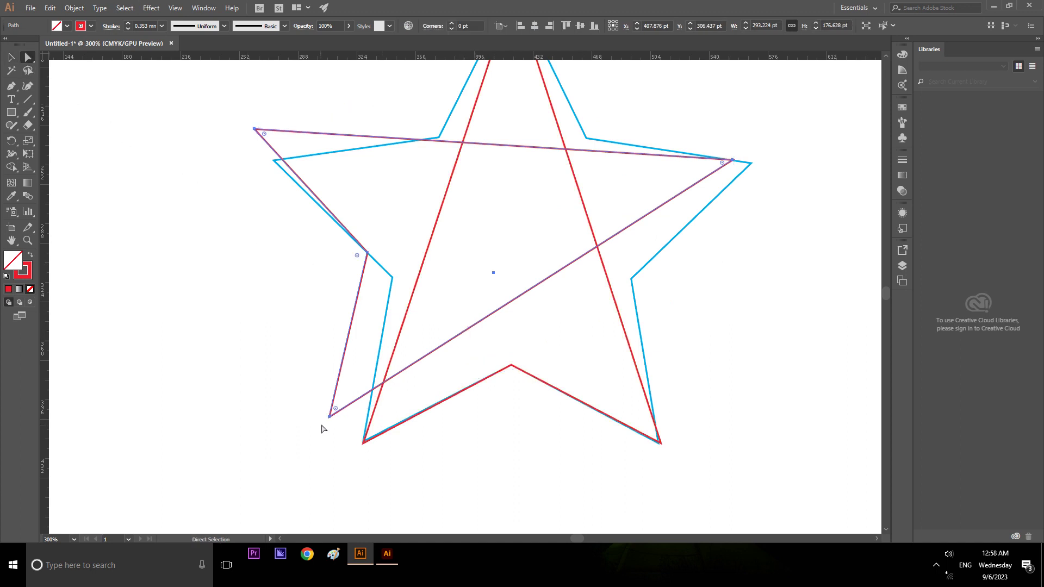
pyautogui.moveTo(329, 417); pyautogui.dragTo(363, 443)
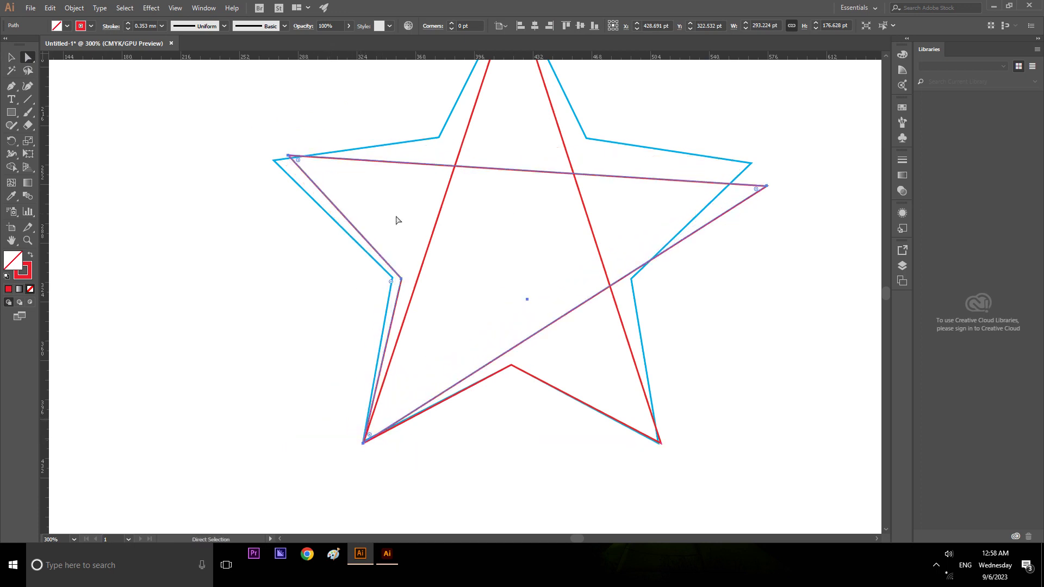
pyautogui.moveTo(289, 156); pyautogui.dragTo(273, 161)
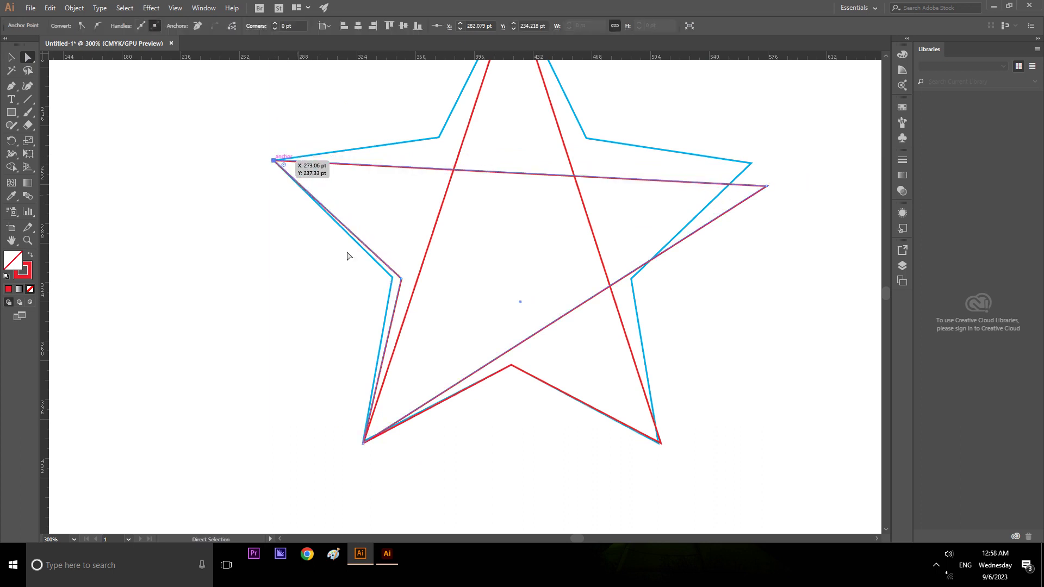
pyautogui.moveTo(402, 279); pyautogui.dragTo(393, 278)
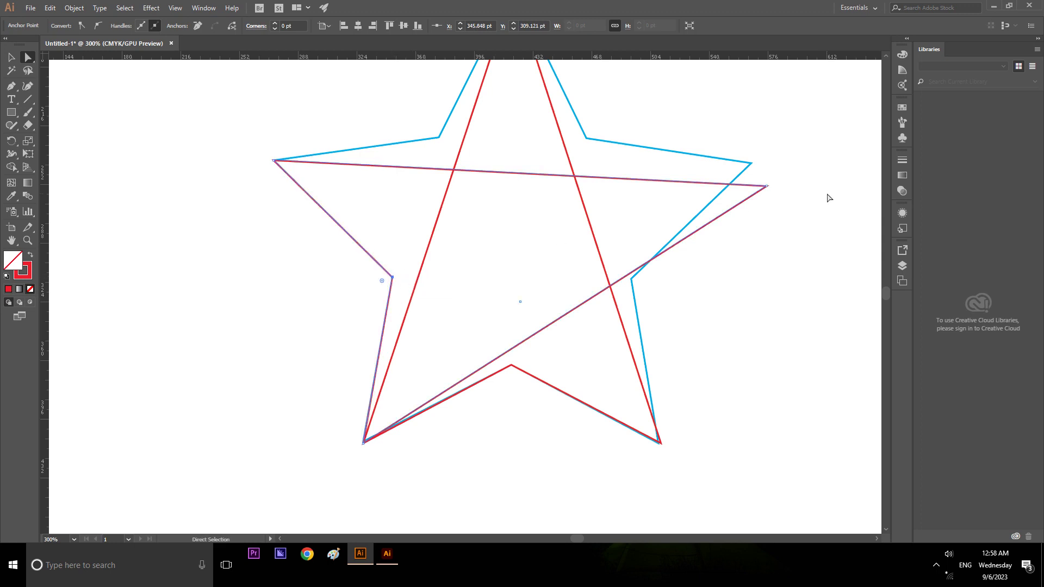
pyautogui.moveTo(766, 186); pyautogui.dragTo(752, 163)
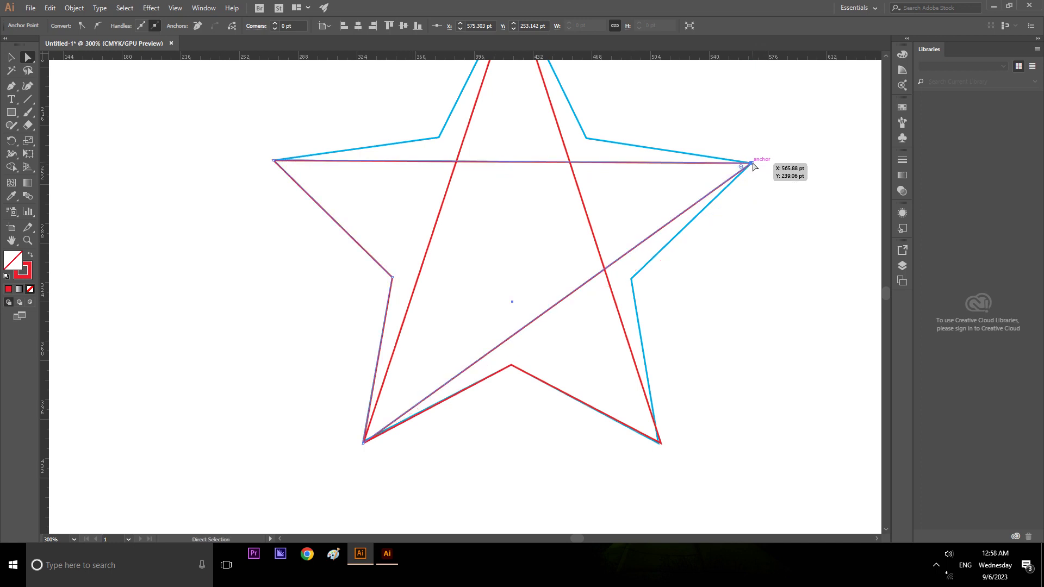
pyautogui.scroll(-1, 629, 247)
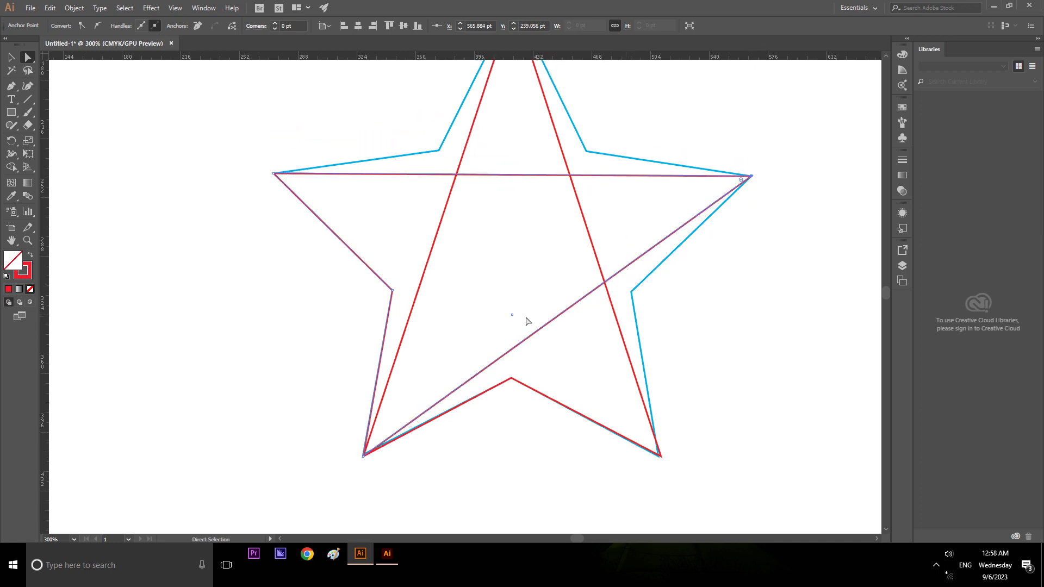
pyautogui.press('alt')
pyautogui.scroll(-2, 498, 341)
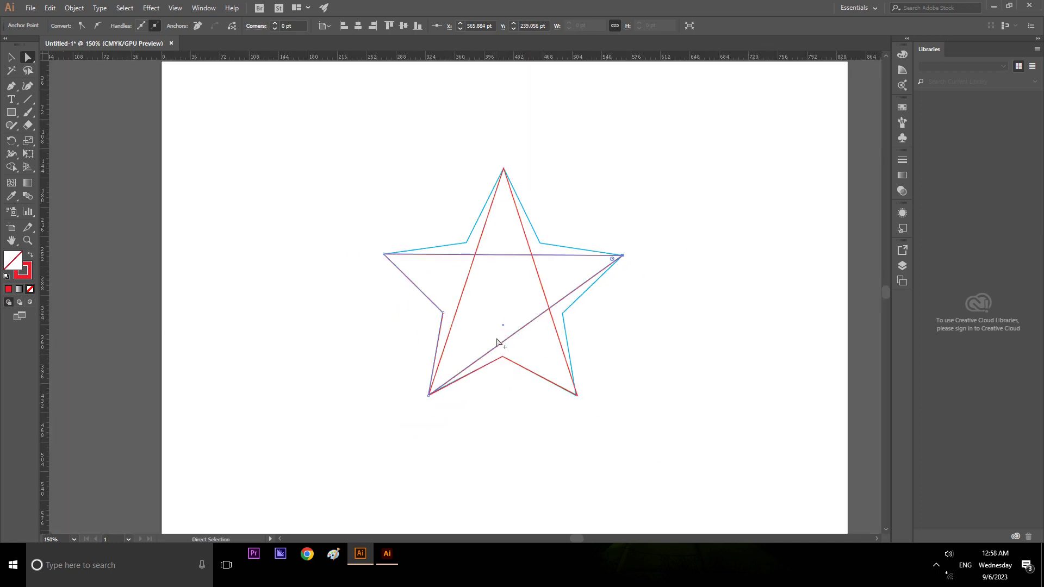
# - Move the red paths aside and delete the blue star outline
pyautogui.click(11, 57)
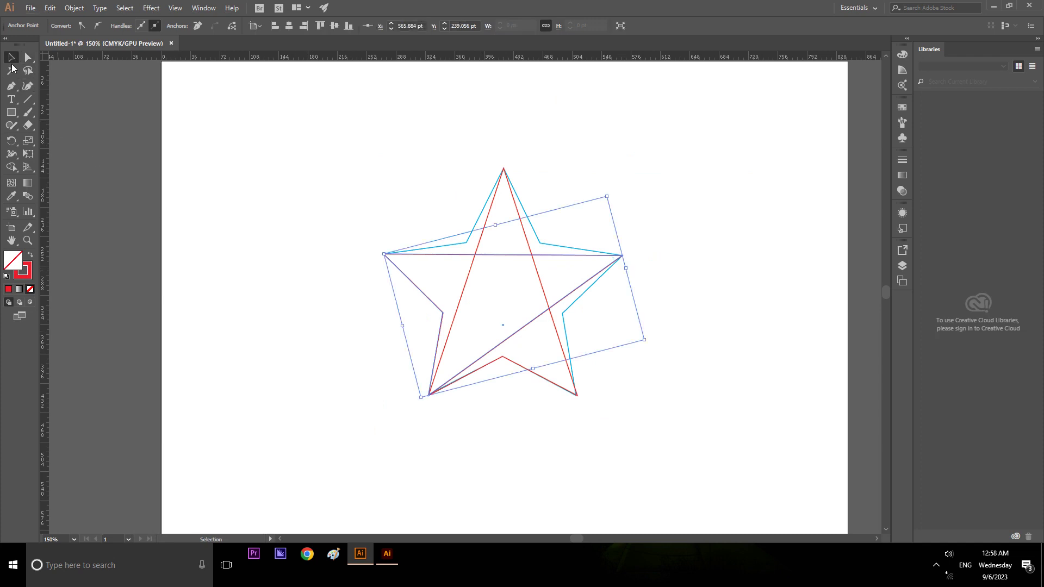
pyautogui.click(491, 257)
pyautogui.click(535, 255)
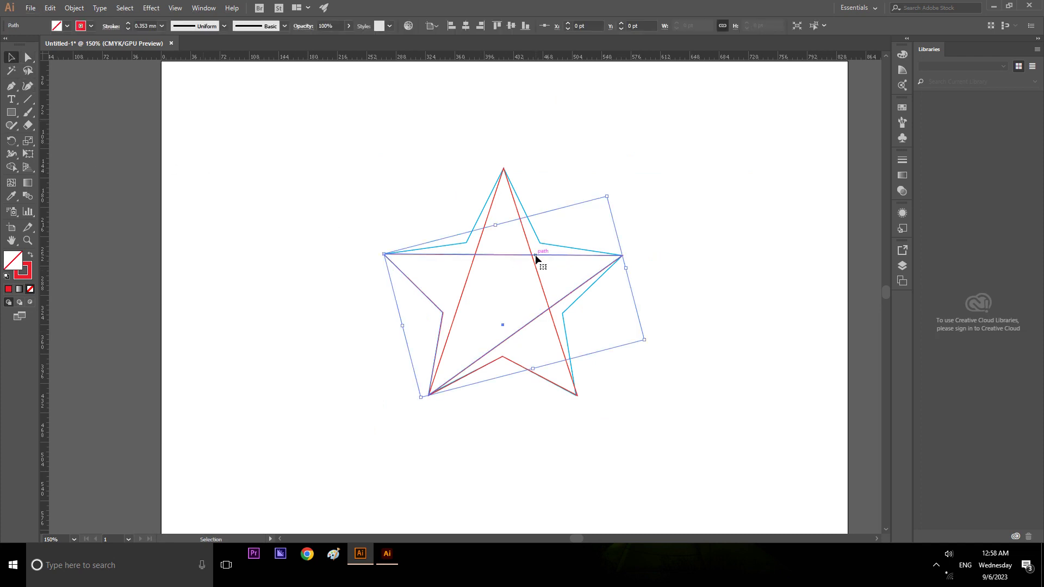
pyautogui.moveTo(525, 234); pyautogui.dragTo(786, 234)
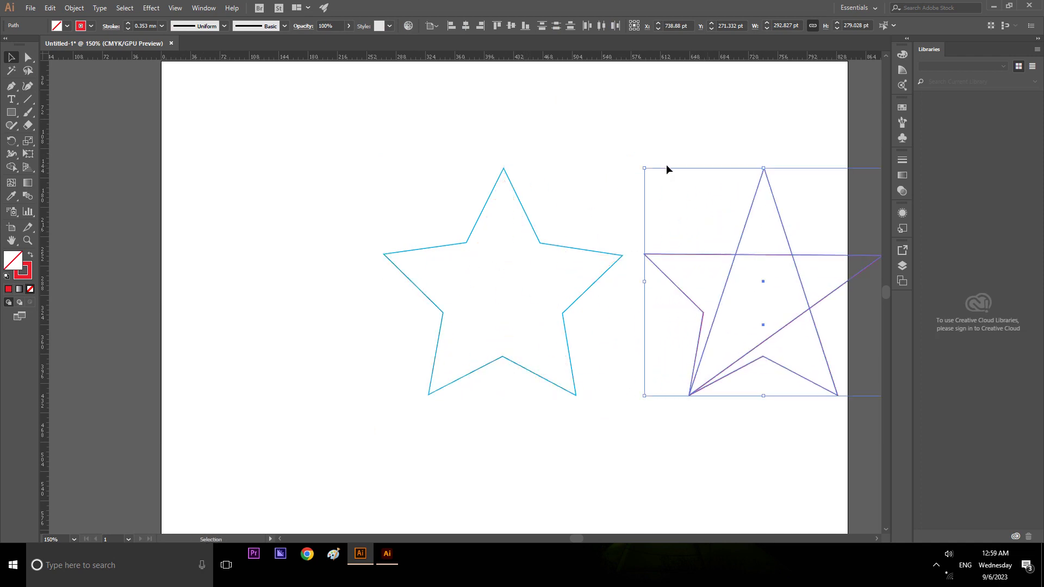
pyautogui.click(580, 224)
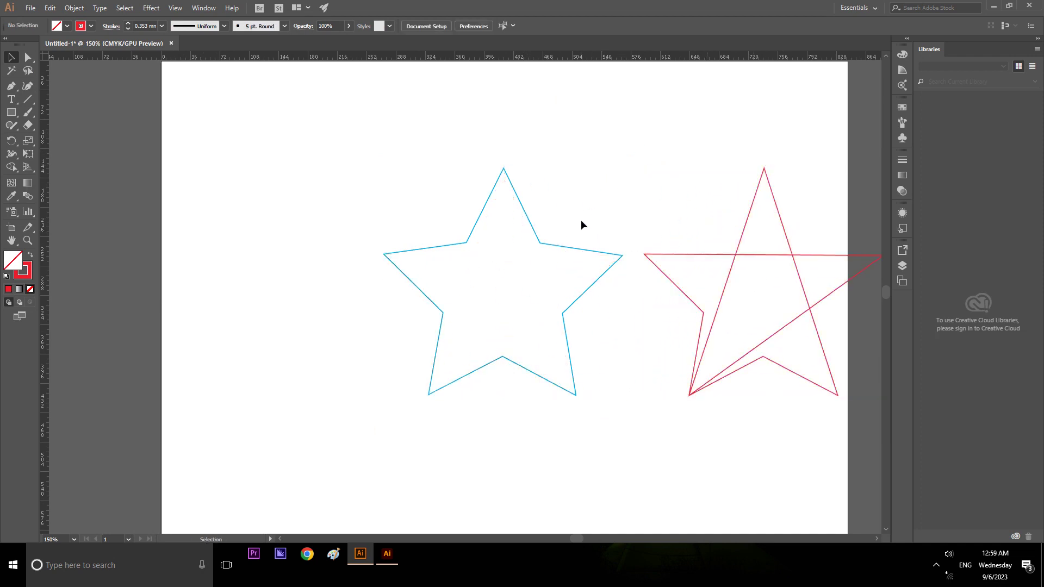
pyautogui.click(576, 248)
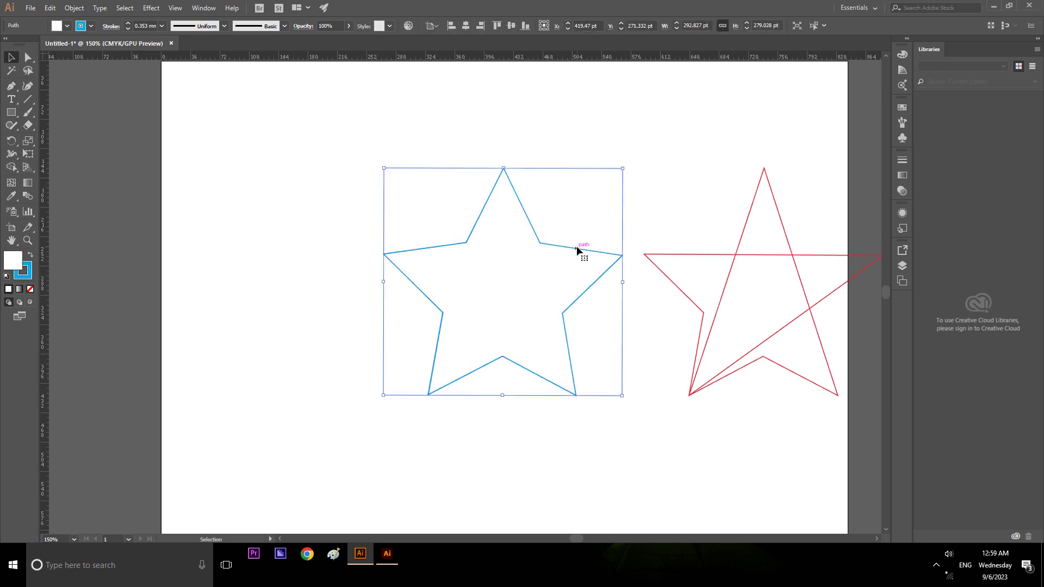
pyautogui.press('Delete')
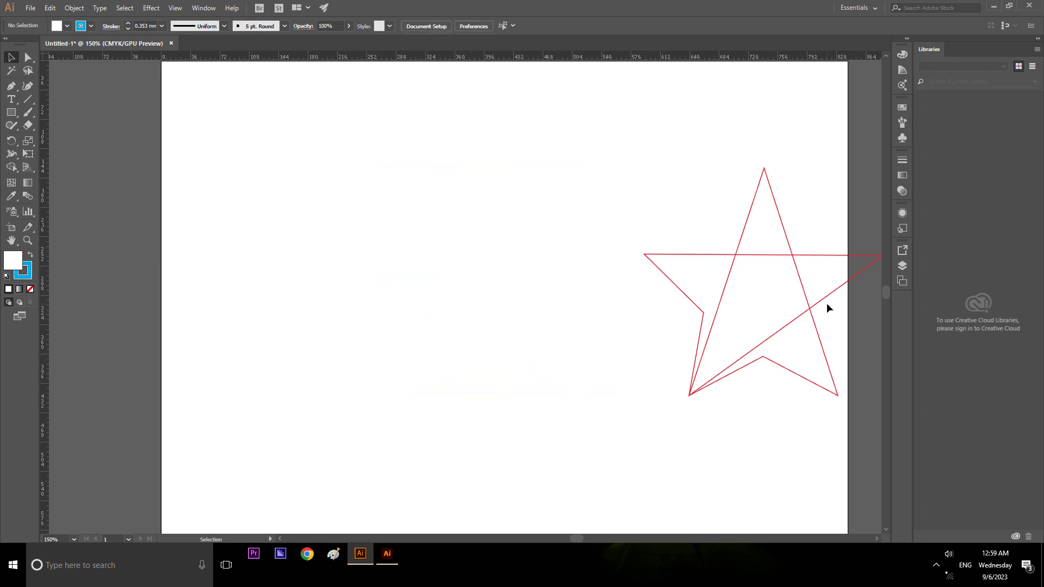
# - Move both red paths together to the centre of the artboard
pyautogui.click(789, 241)
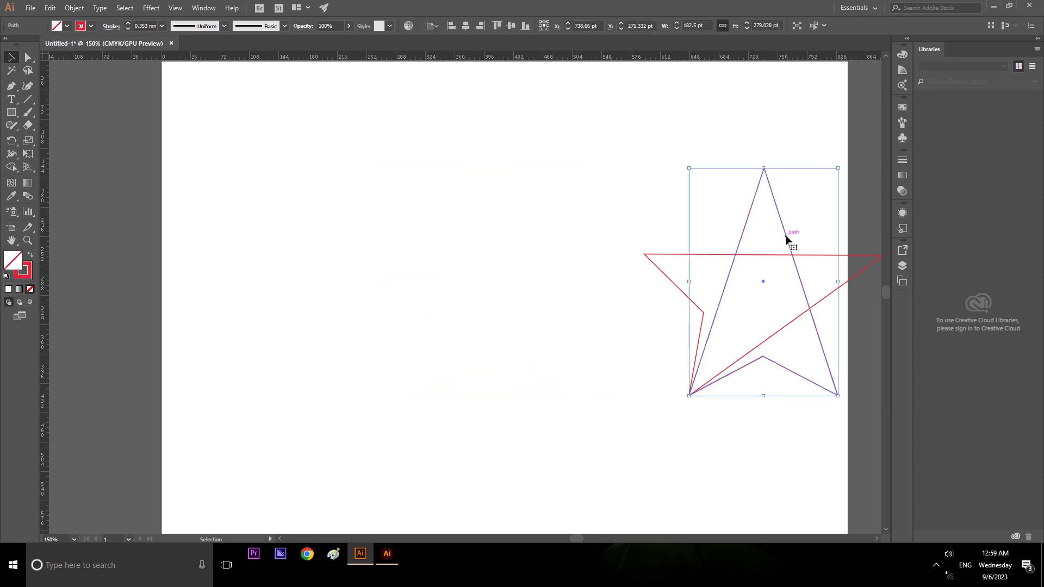
pyautogui.keyDown('shift'); pyautogui.click(859, 259); pyautogui.keyUp('shift')
pyautogui.moveTo(861, 258); pyautogui.dragTo(576, 272)
pyautogui.click(647, 177)
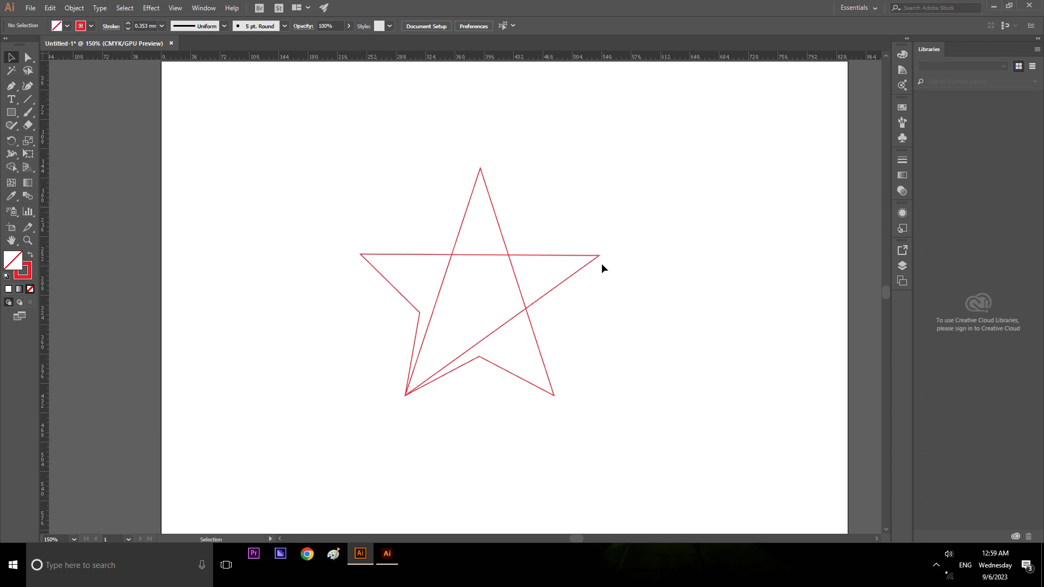
# - Select the star's left inner anchor, then deselect and close the preferences unchanged
pyautogui.click(585, 266)
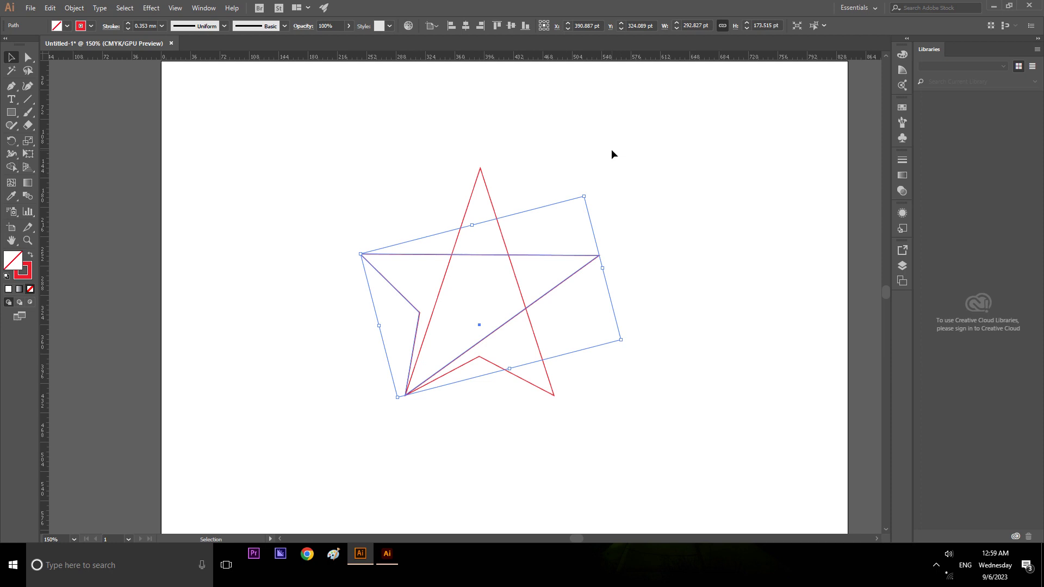
pyautogui.click(28, 57)
pyautogui.click(420, 314)
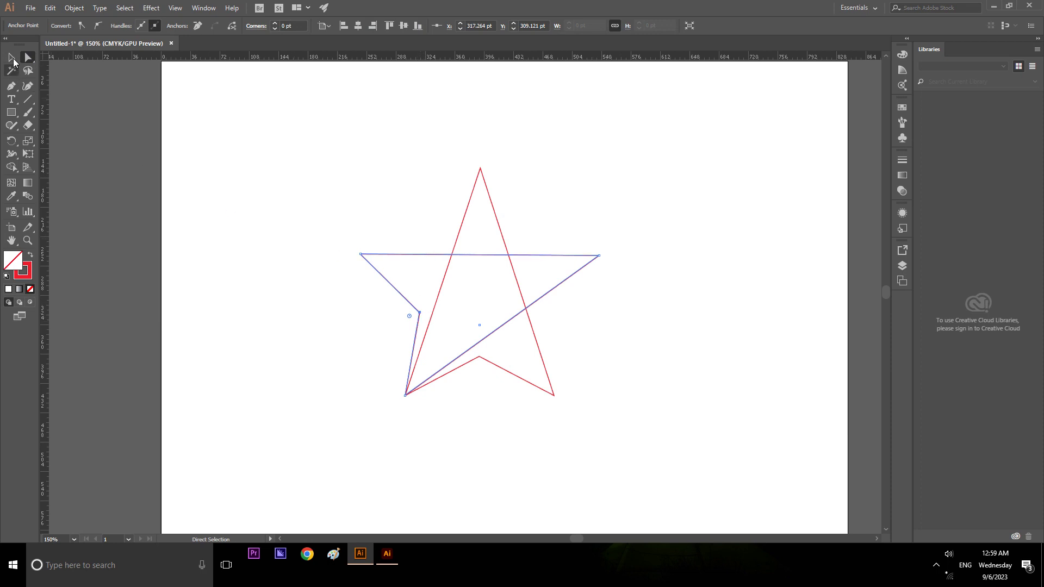
pyautogui.click(12, 58)
pyautogui.click(310, 163)
pyautogui.hotkey('ctrl', 'k')
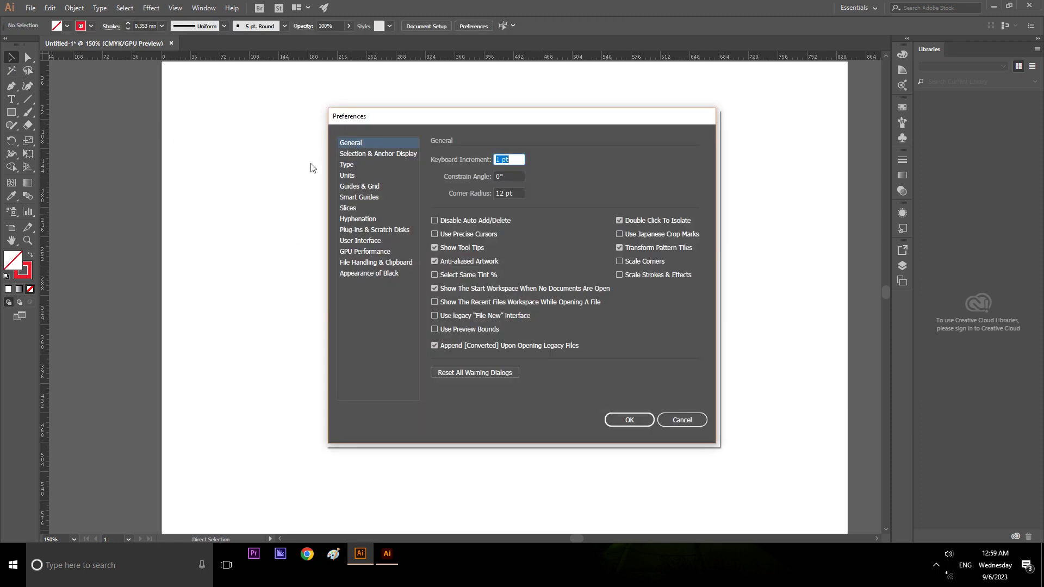
pyautogui.press('Return')
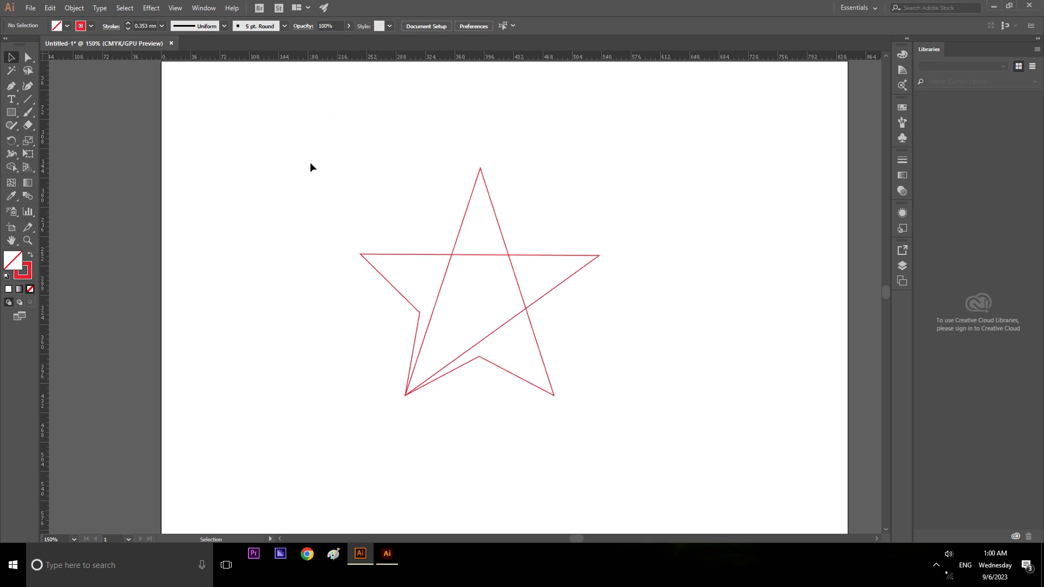
# - Draw a straight line from the star's left inner corner to its right tip
pyautogui.click(29, 101)
pyautogui.moveTo(420, 311); pyautogui.dragTo(605, 254)
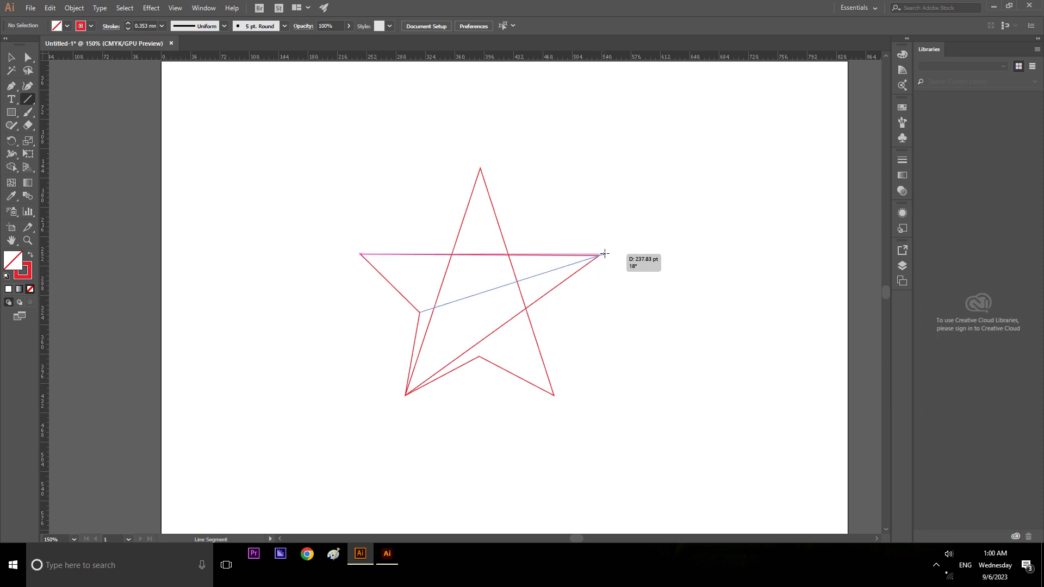
pyautogui.click(12, 58)
pyautogui.click(269, 300)
# - Move the star's left inner anchor right by 20 pt and upward onto the line
pyautogui.hotkey('ctrl', '=')
pyautogui.hotkey('ctrl', '=')
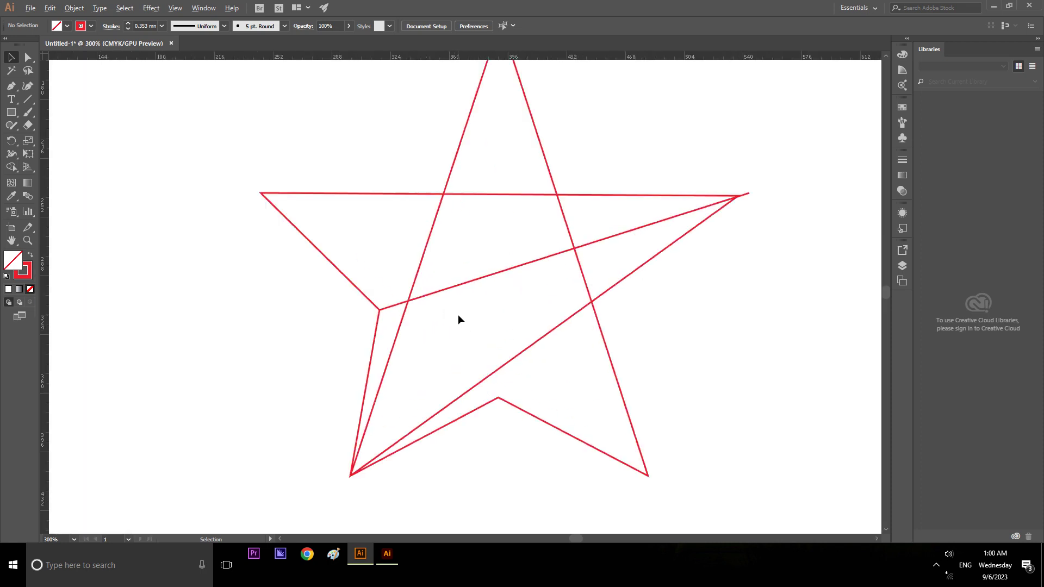
pyautogui.click(378, 321)
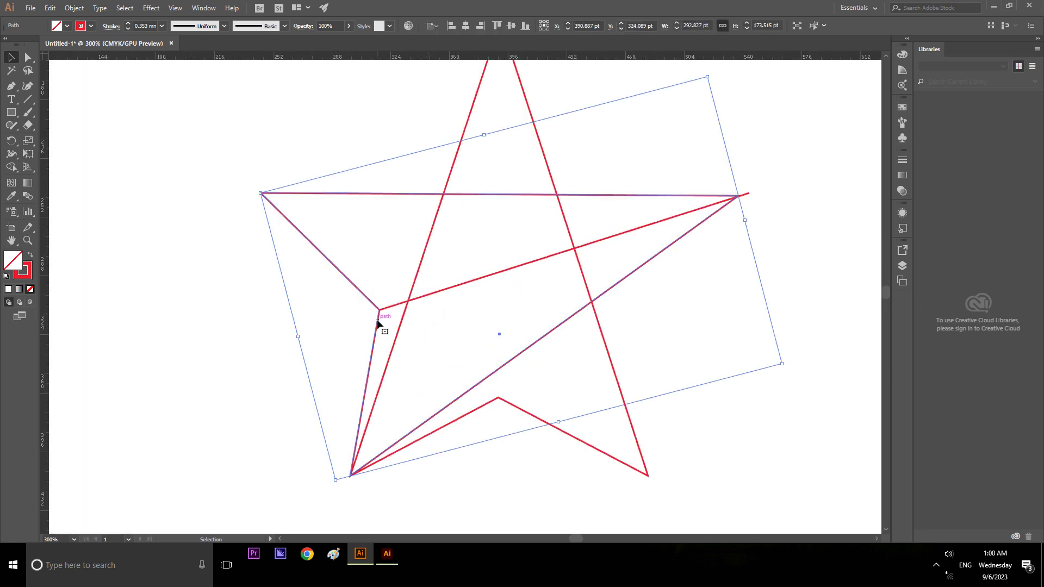
pyautogui.click(28, 57)
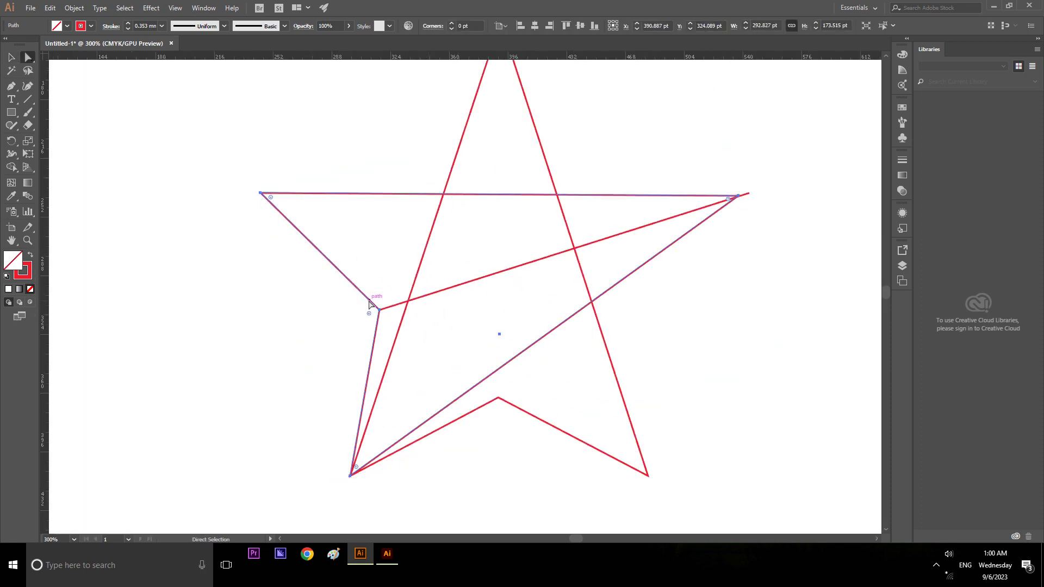
pyautogui.click(379, 310)
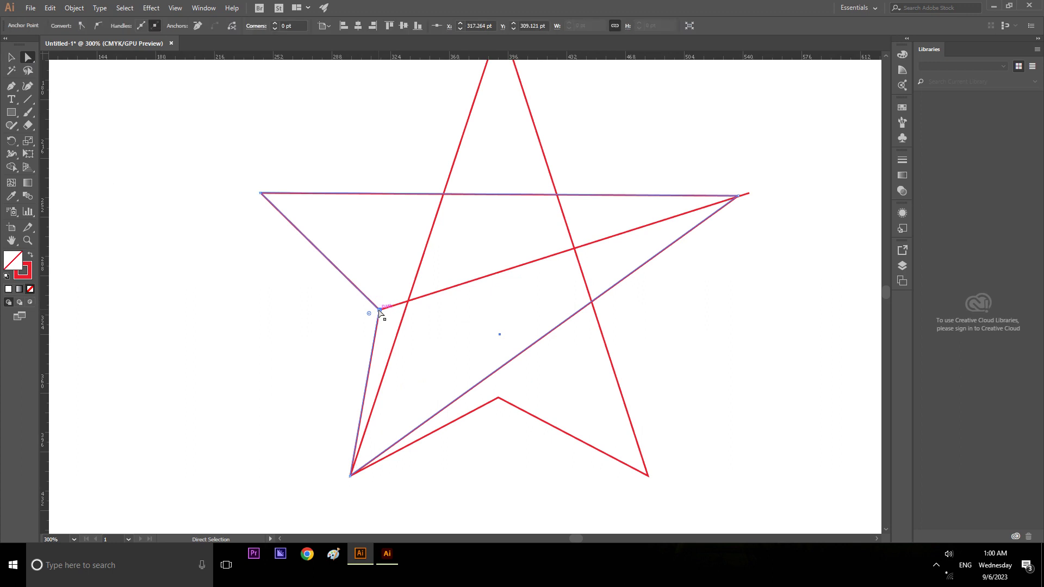
pyautogui.moveTo(379, 310); pyautogui.dragTo(407, 303)
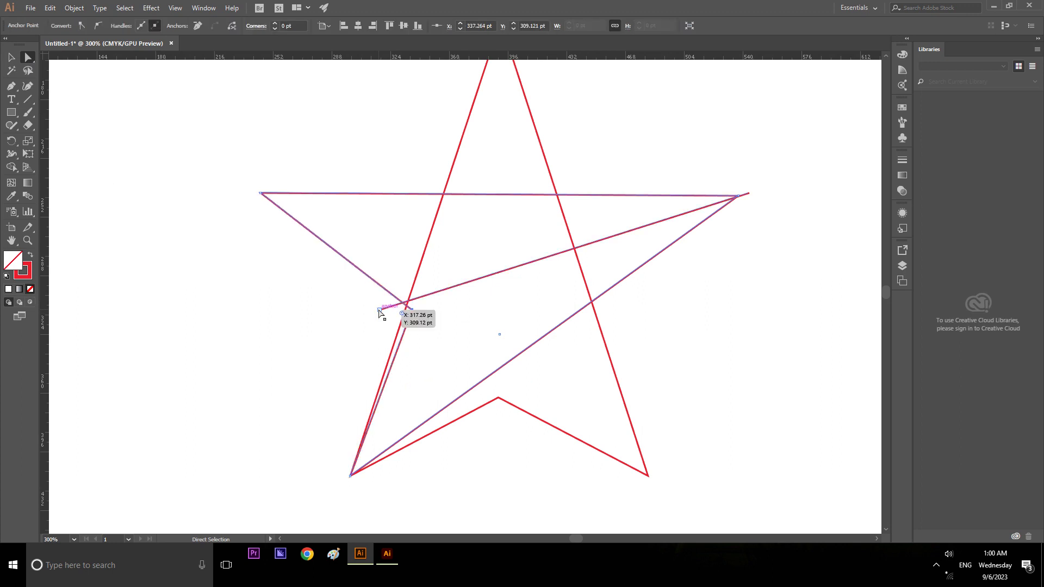
pyautogui.hotkey('shift', 'Right')
pyautogui.hotkey('shift', 'Right')
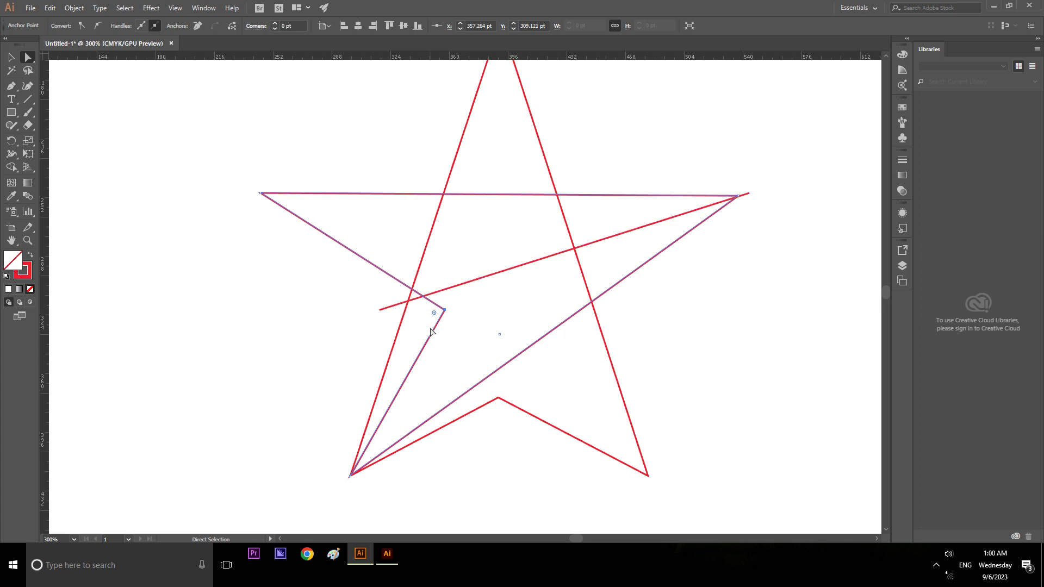
pyautogui.moveTo(444, 310); pyautogui.dragTo(446, 290)
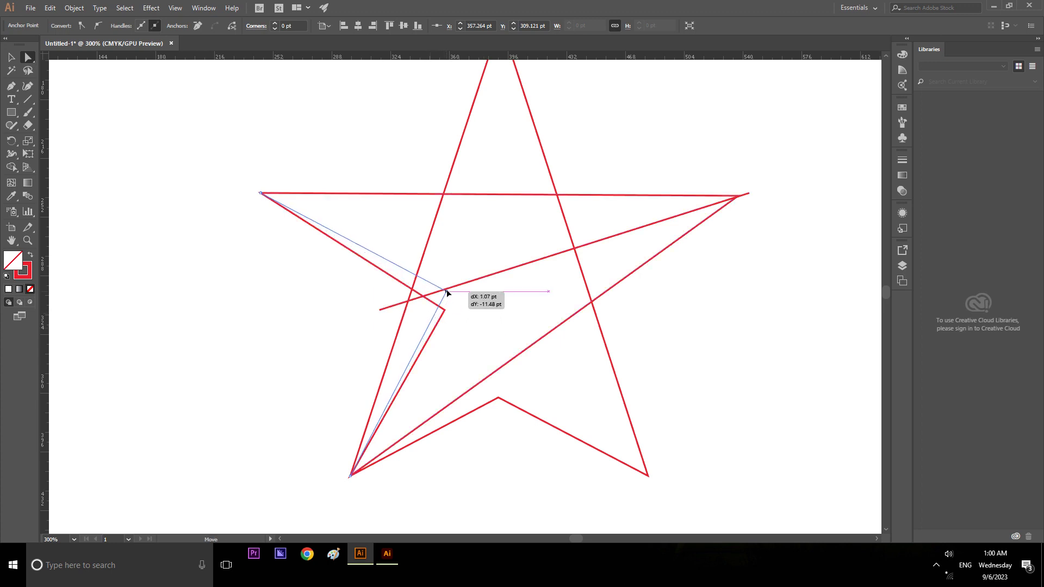
pyautogui.moveTo(446, 290); pyautogui.dragTo(446, 288)
pyautogui.click(11, 58)
pyautogui.click(491, 246)
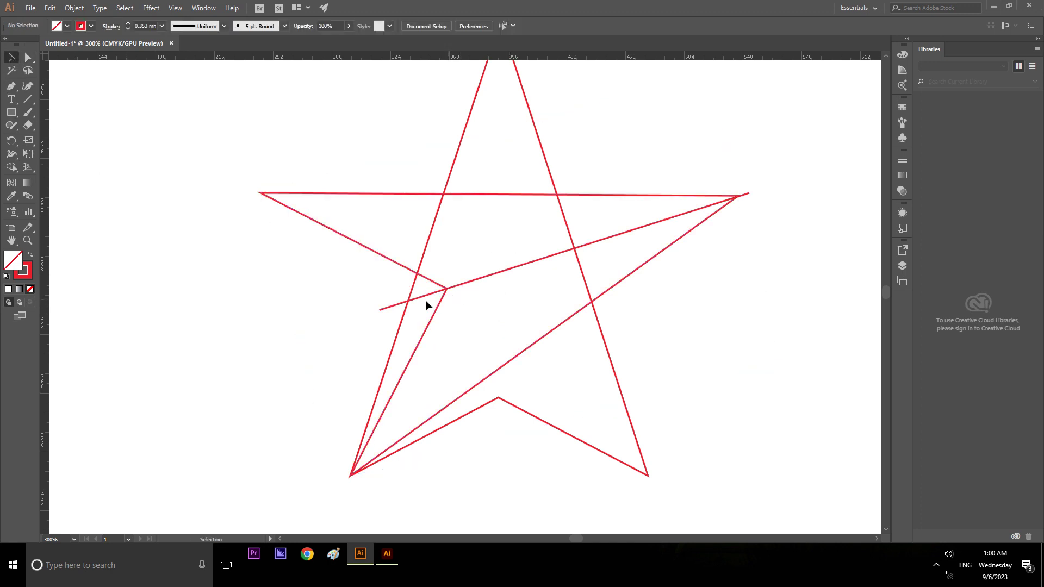
pyautogui.click(396, 303)
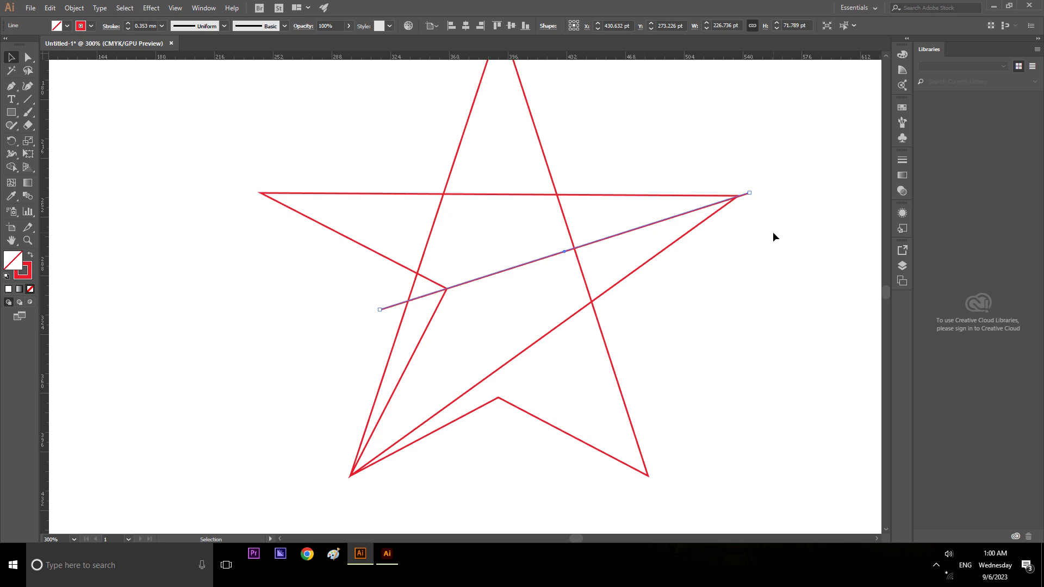
# - Rotate the helper line vertical and position it from the star's apex to its bottom inner corner
pyautogui.moveTo(758, 195); pyautogui.dragTo(574, 133)
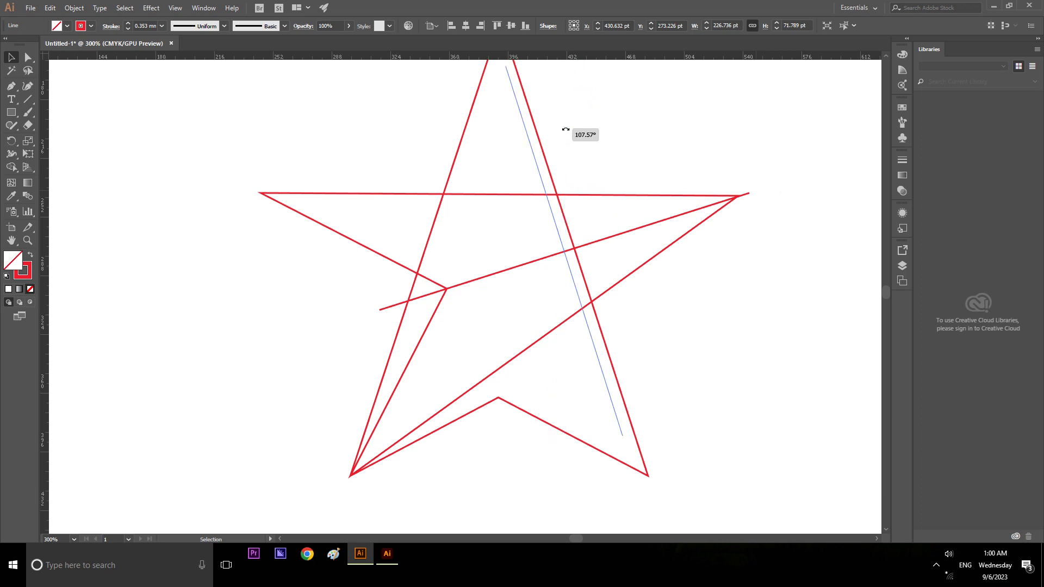
pyautogui.moveTo(573, 133); pyautogui.dragTo(565, 130)
pyautogui.click(722, 323)
pyautogui.scroll(2, 723, 325)
pyautogui.scroll(2, 666, 257)
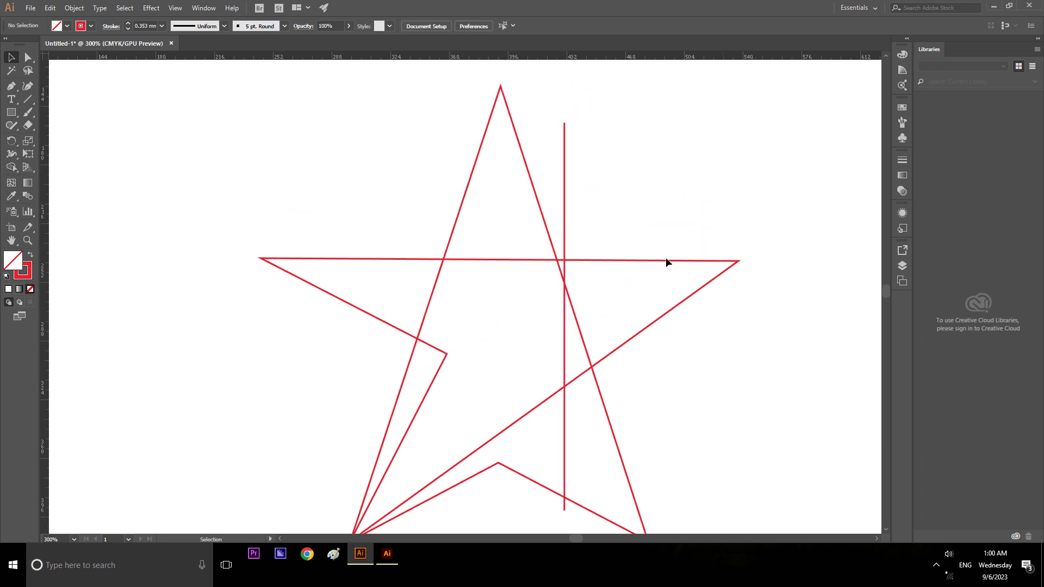
pyautogui.moveTo(564, 176); pyautogui.dragTo(497, 129)
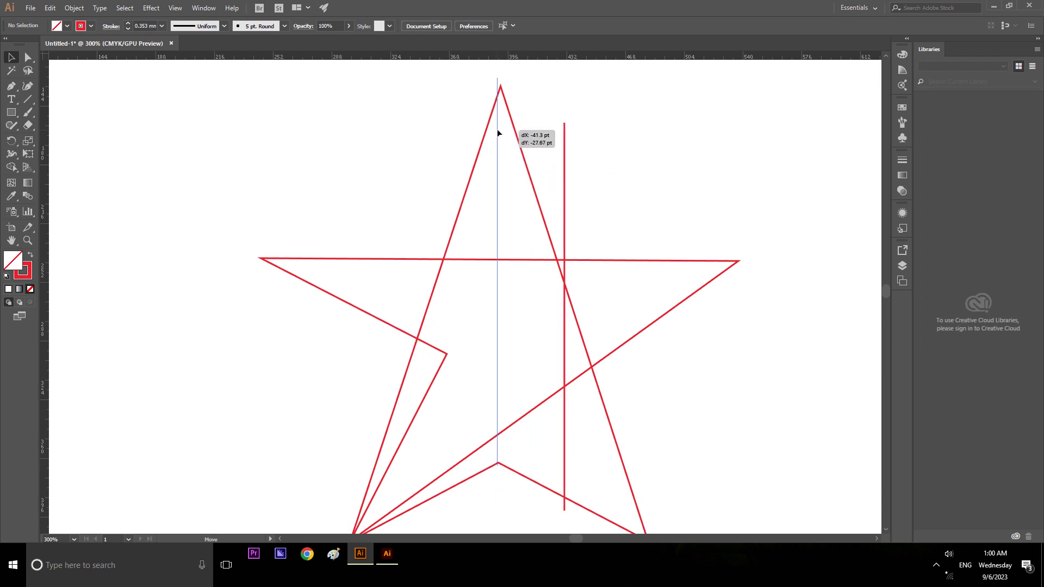
pyautogui.moveTo(497, 127); pyautogui.dragTo(498, 132)
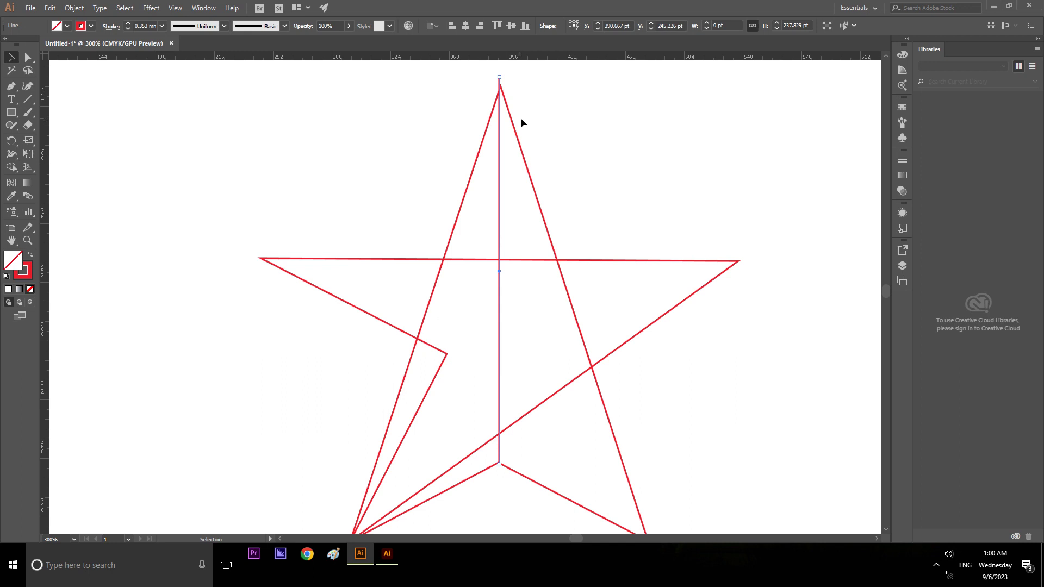
pyautogui.scroll(-1, 520, 122)
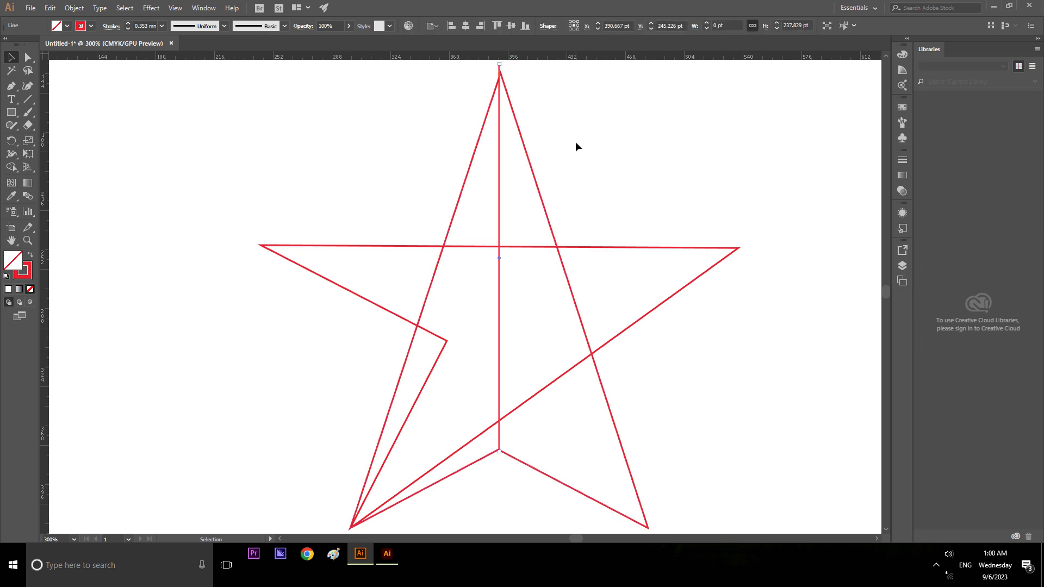
pyautogui.click(525, 146)
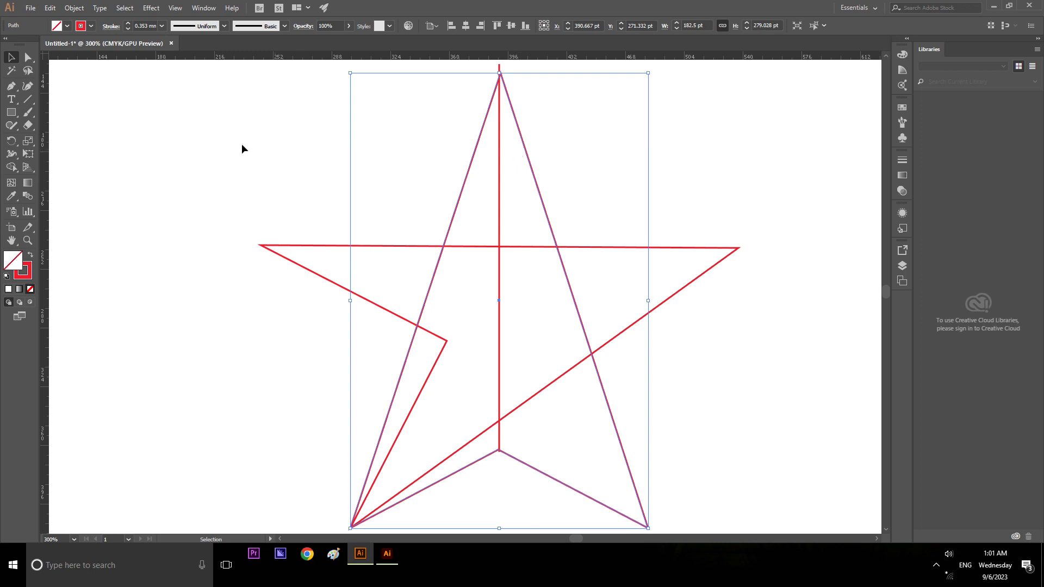
# - Align the star's top-point anchor onto the vertical line
pyautogui.click(29, 59)
pyautogui.scroll(1, 499, 73)
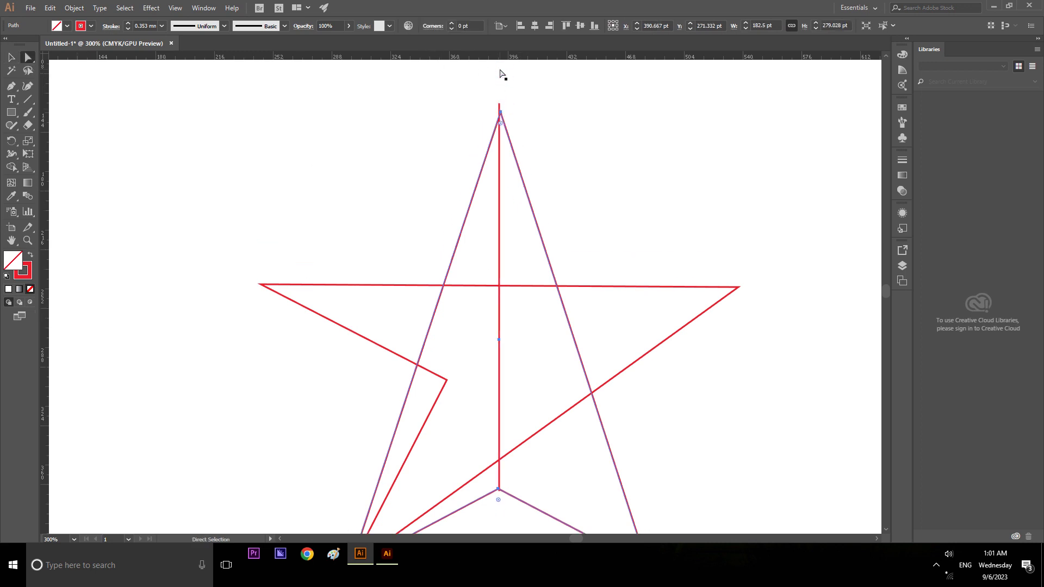
pyautogui.scroll(1, 508, 103)
pyautogui.scroll(1, 504, 155)
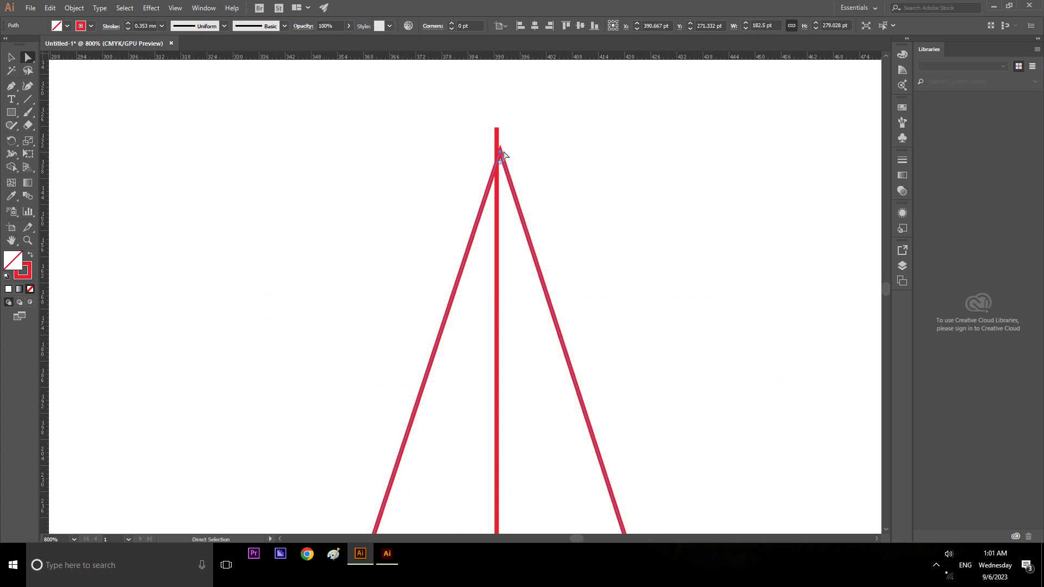
pyautogui.click(502, 153)
pyautogui.moveTo(502, 154); pyautogui.dragTo(497, 154)
# - Raise the star's bottom inner corner anchor about 40 pt
pyautogui.scroll(-2, 511, 215)
pyautogui.scroll(-2, 490, 234)
pyautogui.scroll(-2, 486, 245)
pyautogui.scroll(-2, 486, 250)
pyautogui.scroll(-2, 485, 250)
pyautogui.scroll(-2, 485, 250)
pyautogui.scroll(-1, 484, 252)
pyautogui.scroll(-2, 484, 299)
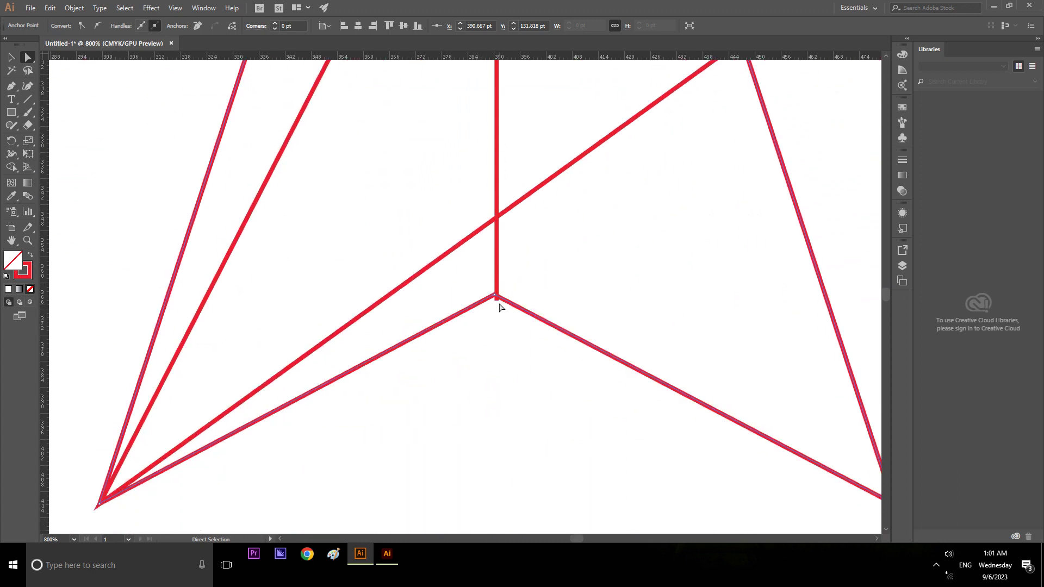
pyautogui.moveTo(495, 296); pyautogui.dragTo(497, 300)
pyautogui.scroll(-1, 480, 343)
pyautogui.scroll(3, 481, 343)
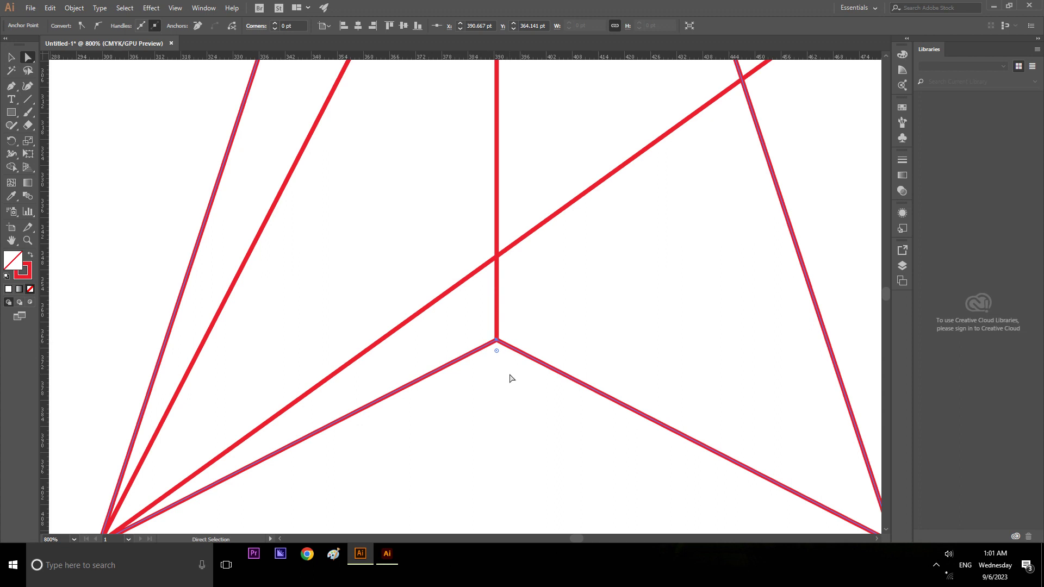
pyautogui.hotkey('ctrl', 'z')
pyautogui.hotkey('ctrl', 'z')
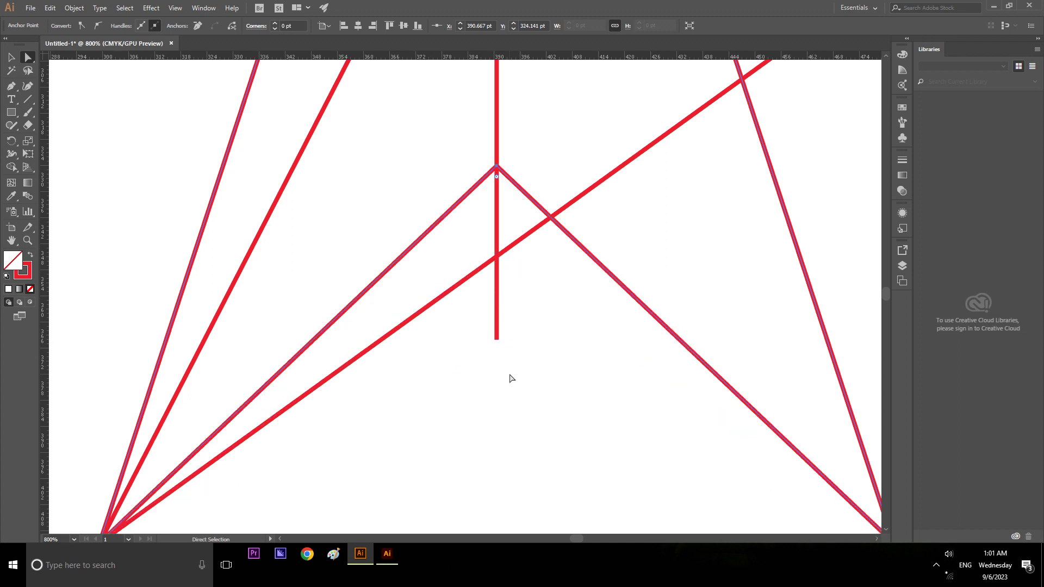
# - Zoom out to the whole star and delete the vertical helper line
pyautogui.hotkey('ctrl', '0')
pyautogui.press('a')
pyautogui.click(12, 63)
pyautogui.click(253, 174)
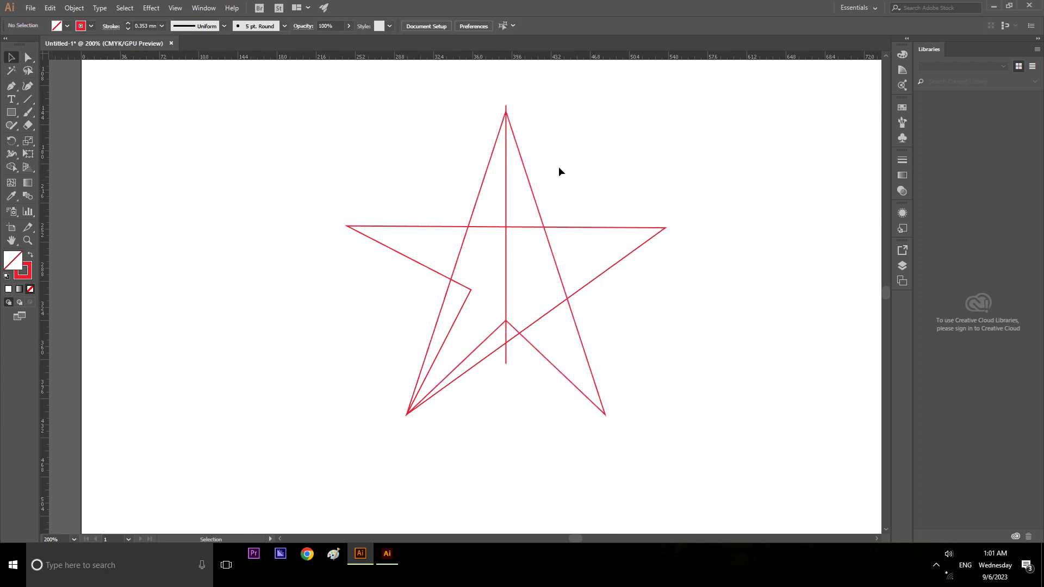
pyautogui.click(506, 147)
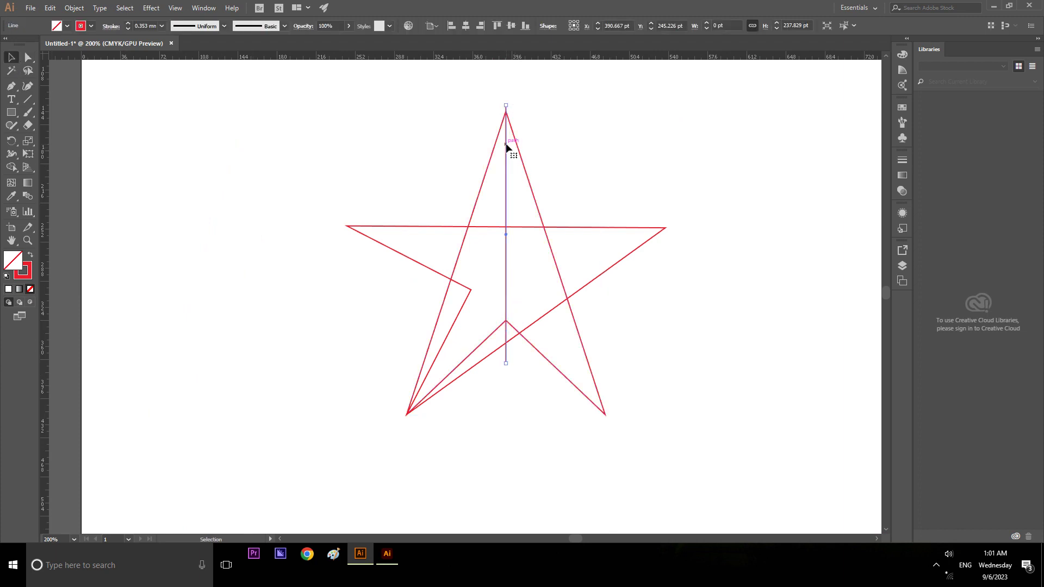
pyautogui.press('Delete')
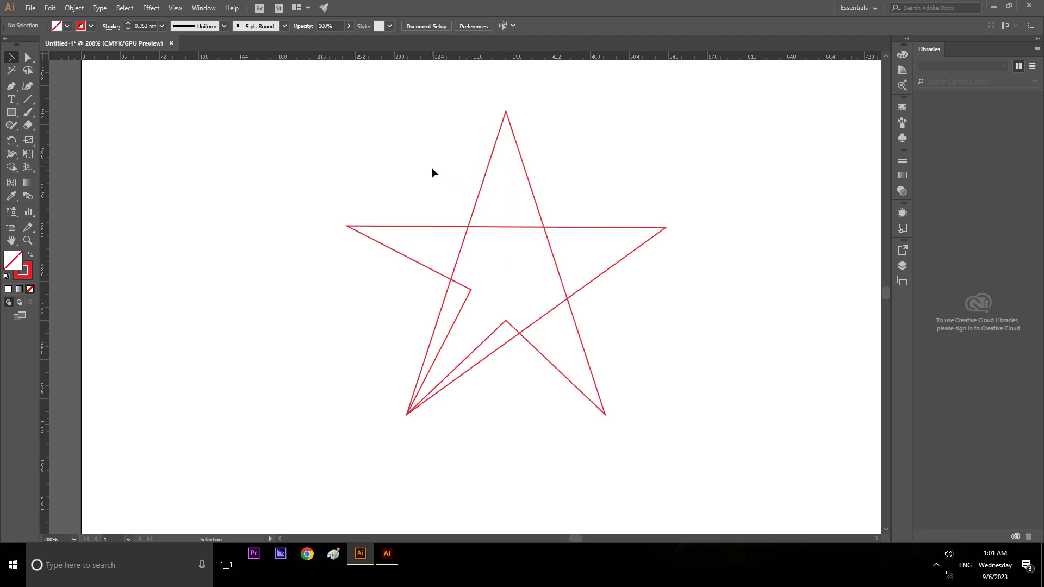
# - Bring the star path to the front
pyautogui.click(451, 227)
pyautogui.rightClick(450, 227)
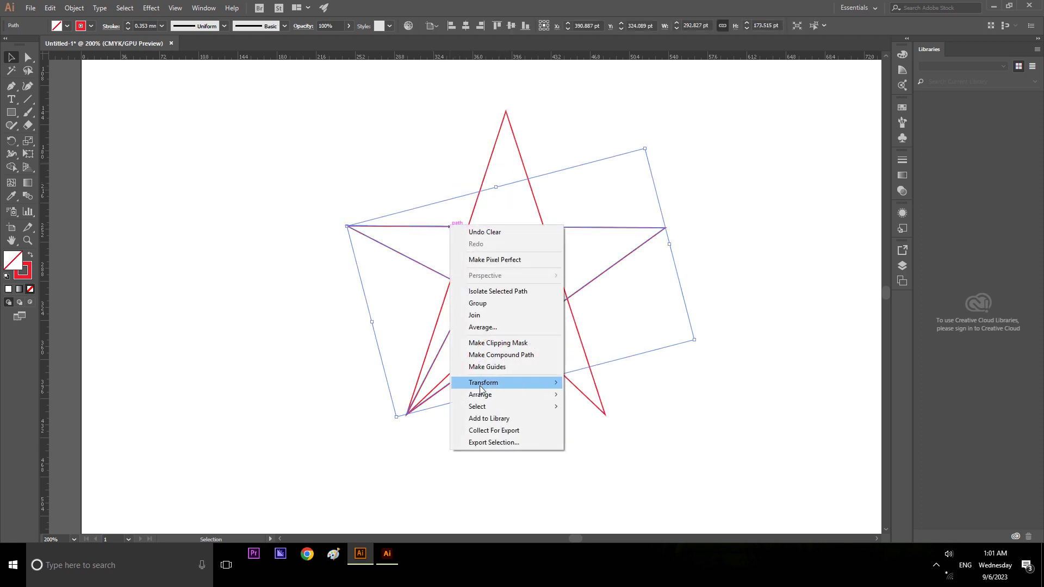
pyautogui.click(593, 396)
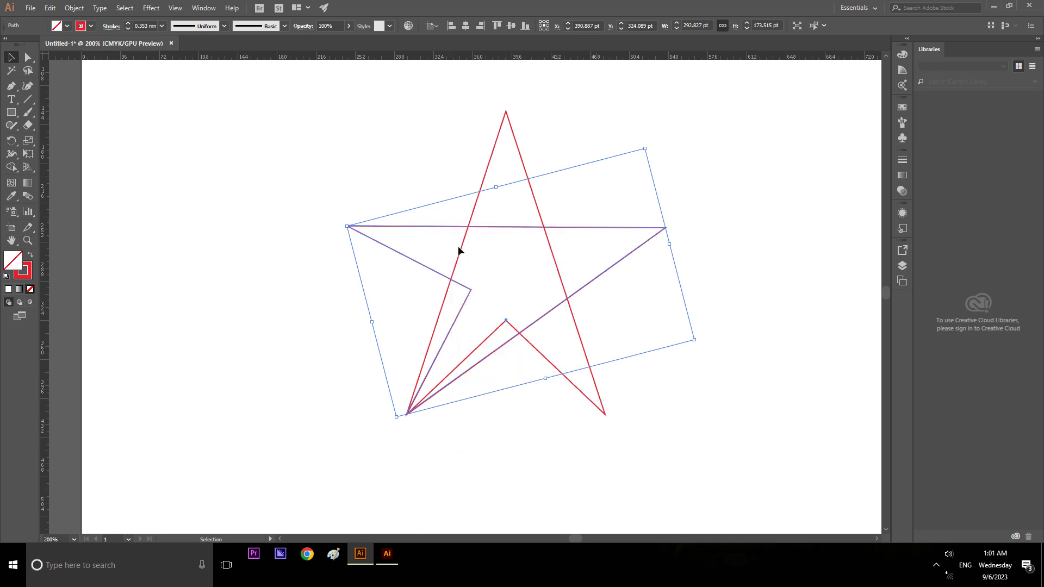
pyautogui.click(364, 171)
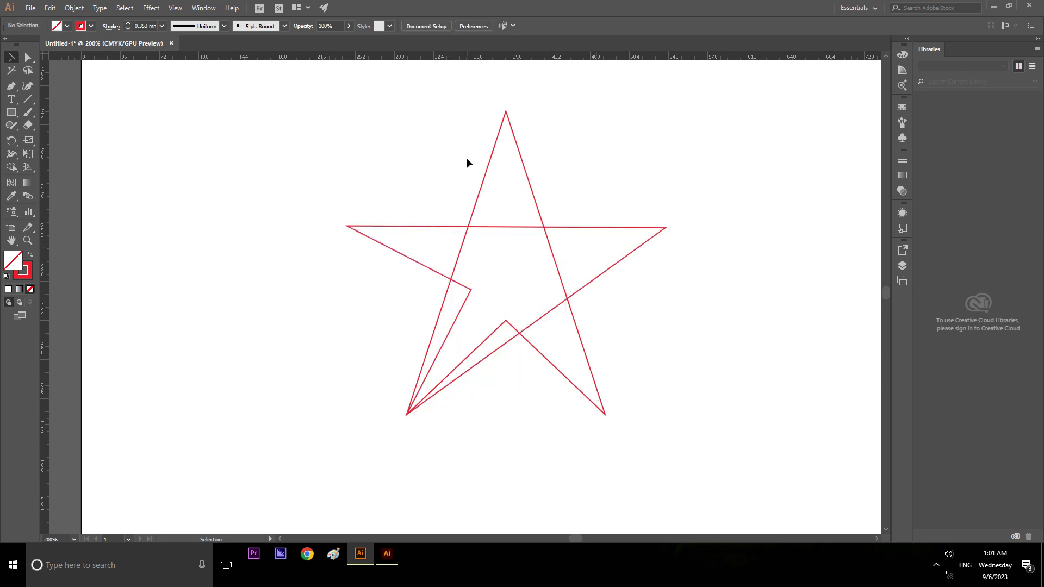
# - Fill the wide star-arm piece with CMYK Blue and set its stroke to None
pyautogui.click(481, 187)
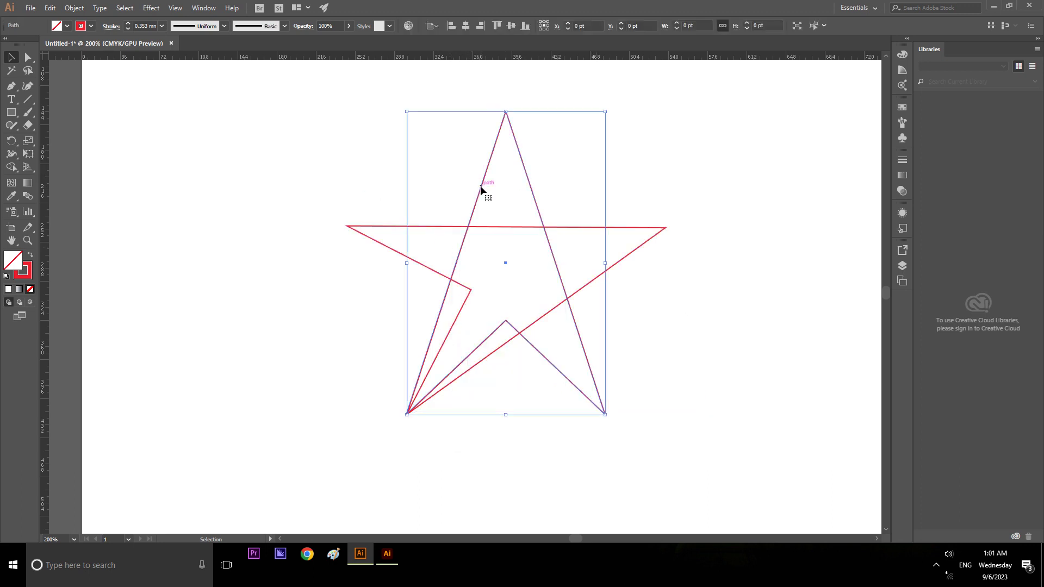
pyautogui.click(384, 226)
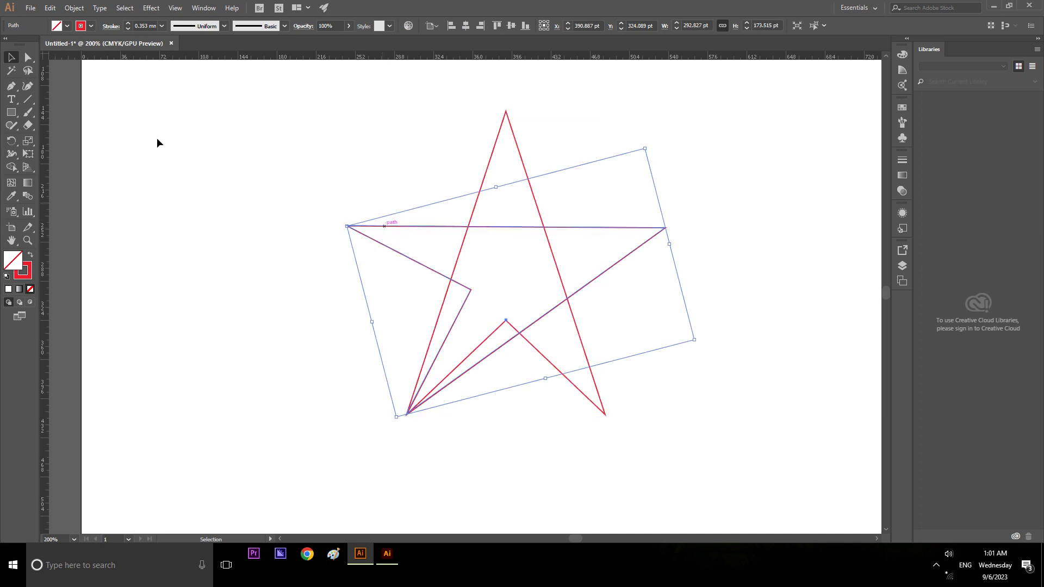
pyautogui.click(64, 26)
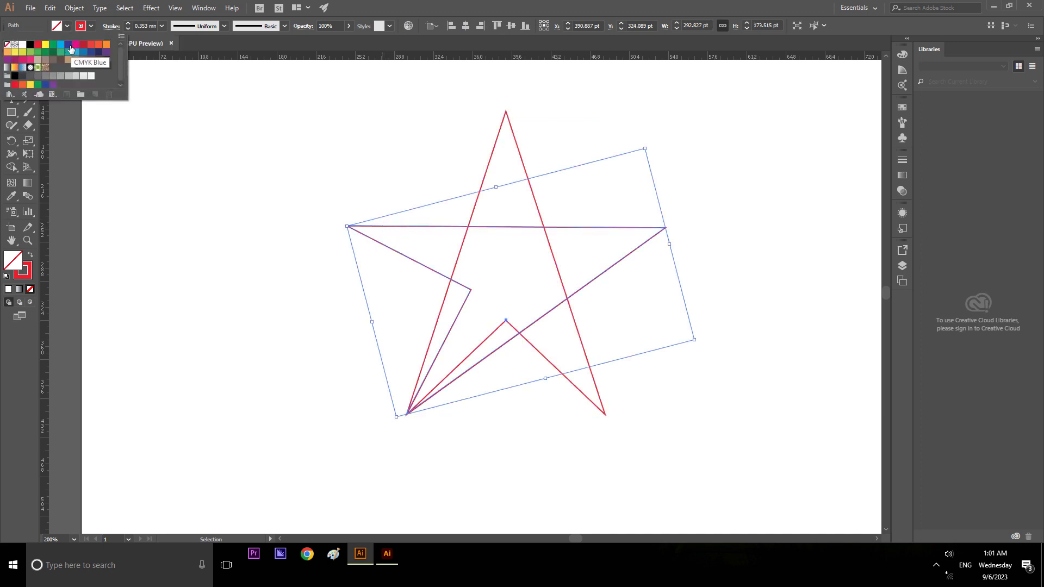
pyautogui.click(70, 48)
pyautogui.click(277, 144)
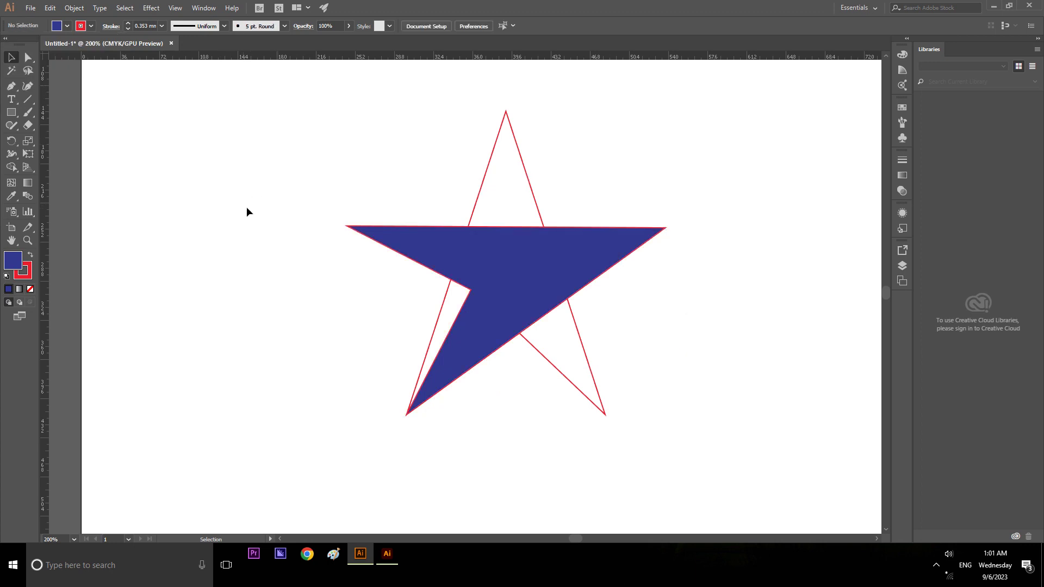
pyautogui.click(492, 262)
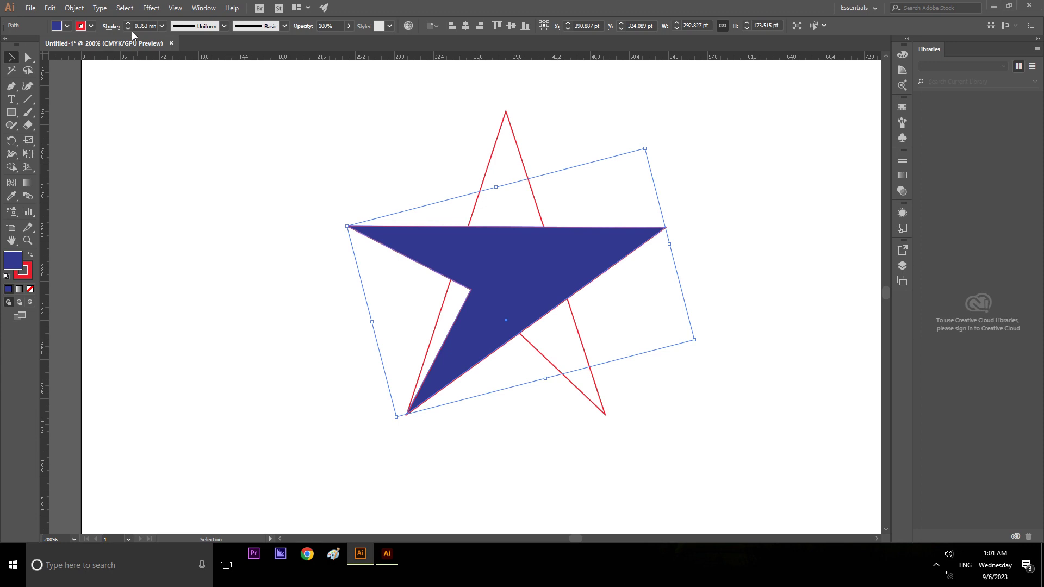
pyautogui.click(91, 26)
pyautogui.click(7, 44)
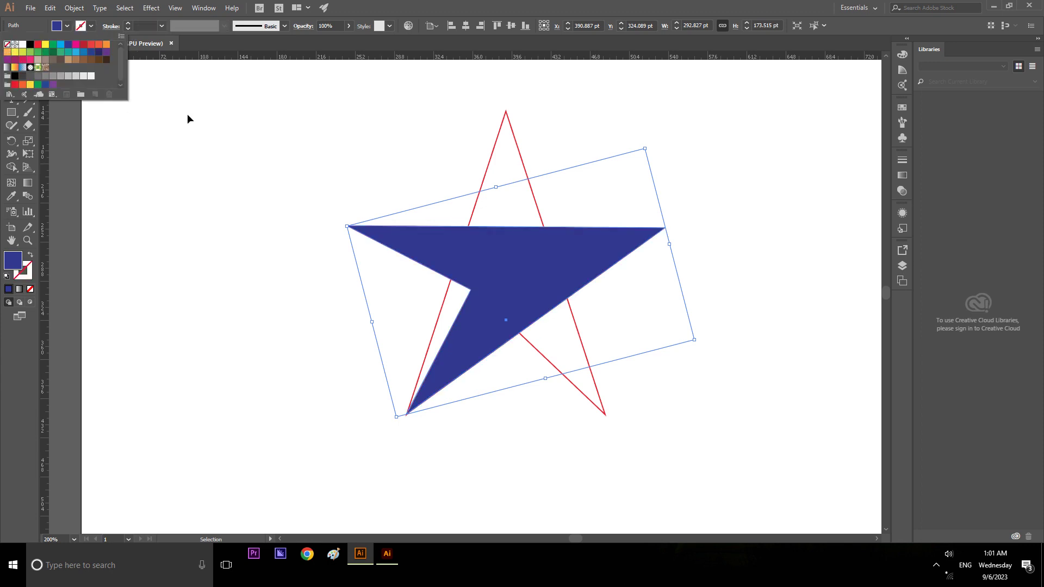
pyautogui.click(515, 155)
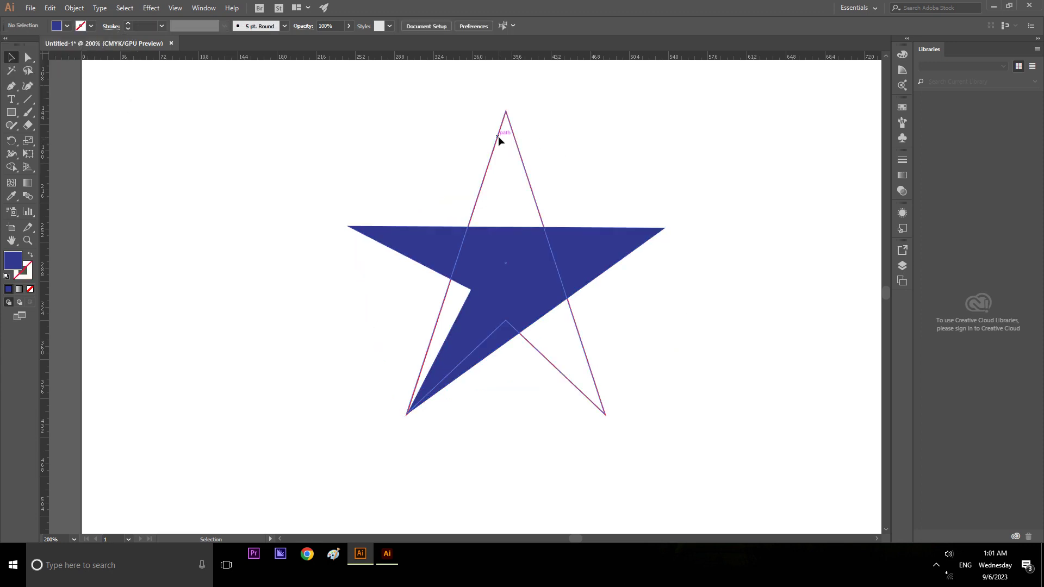
# - Fill the tall star piece with CMYK Blue
pyautogui.click(498, 136)
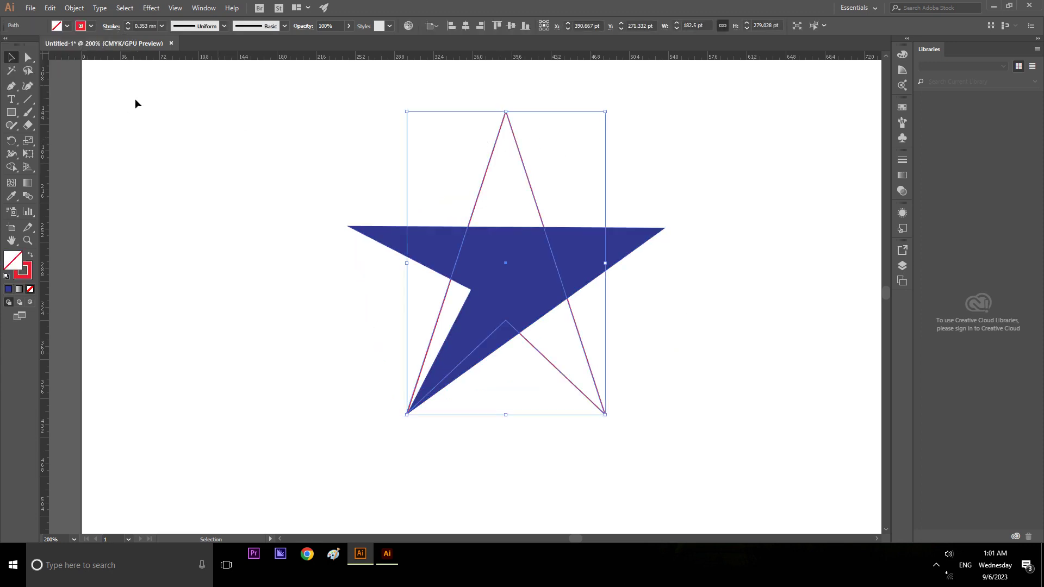
pyautogui.click(67, 26)
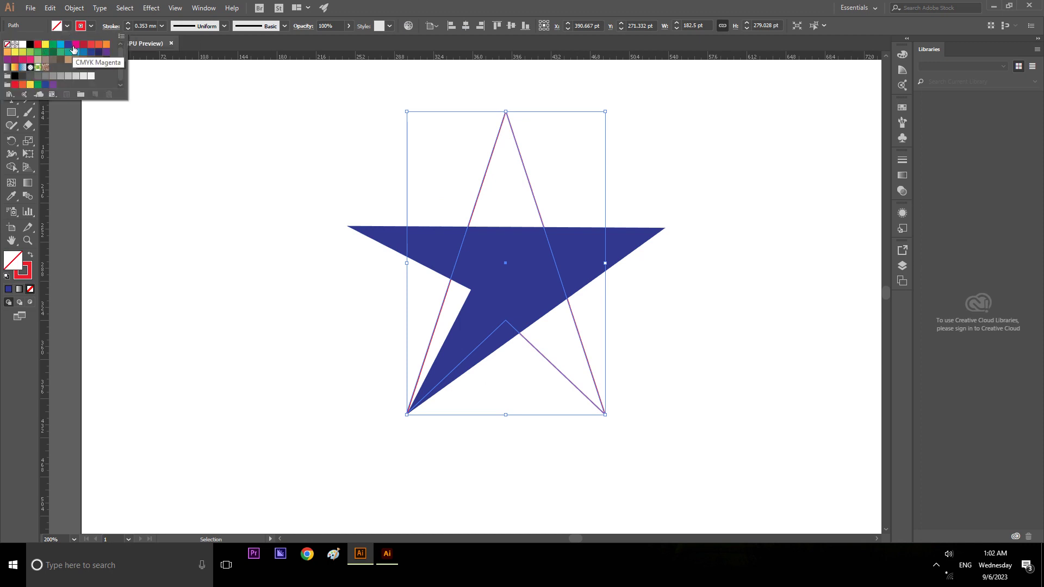
pyautogui.click(68, 49)
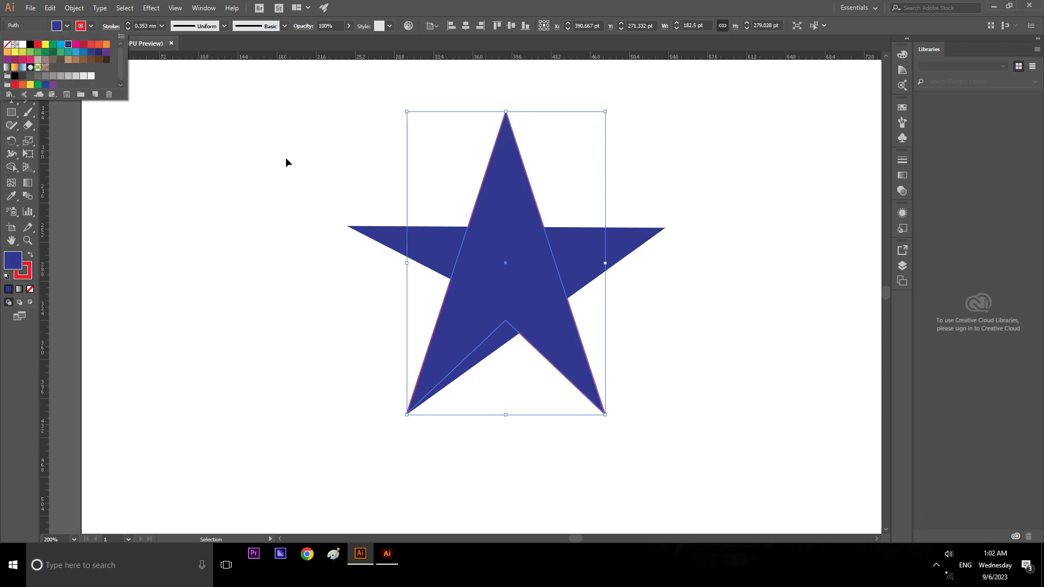
pyautogui.click(91, 28)
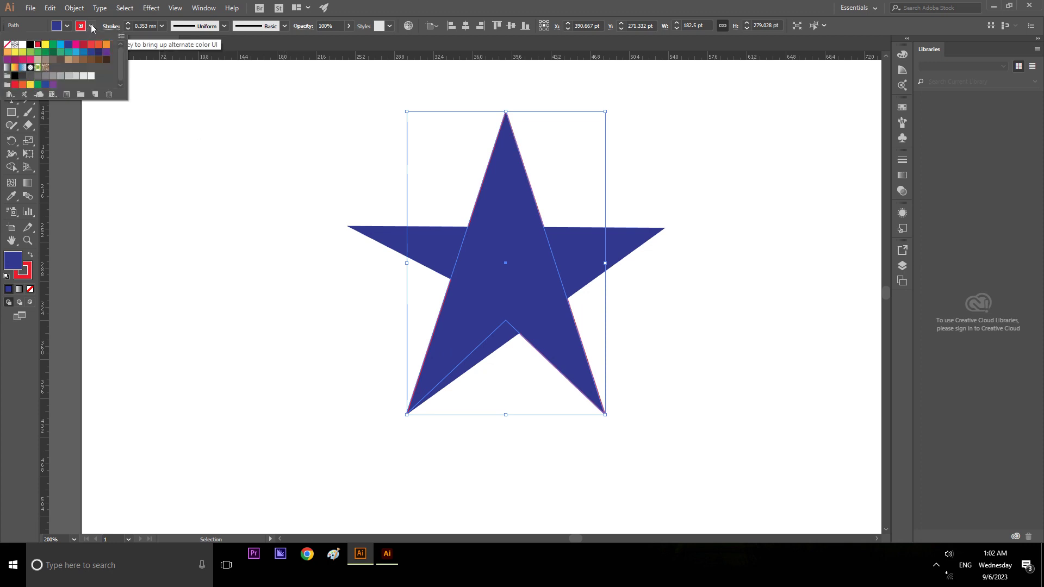
pyautogui.click(192, 201)
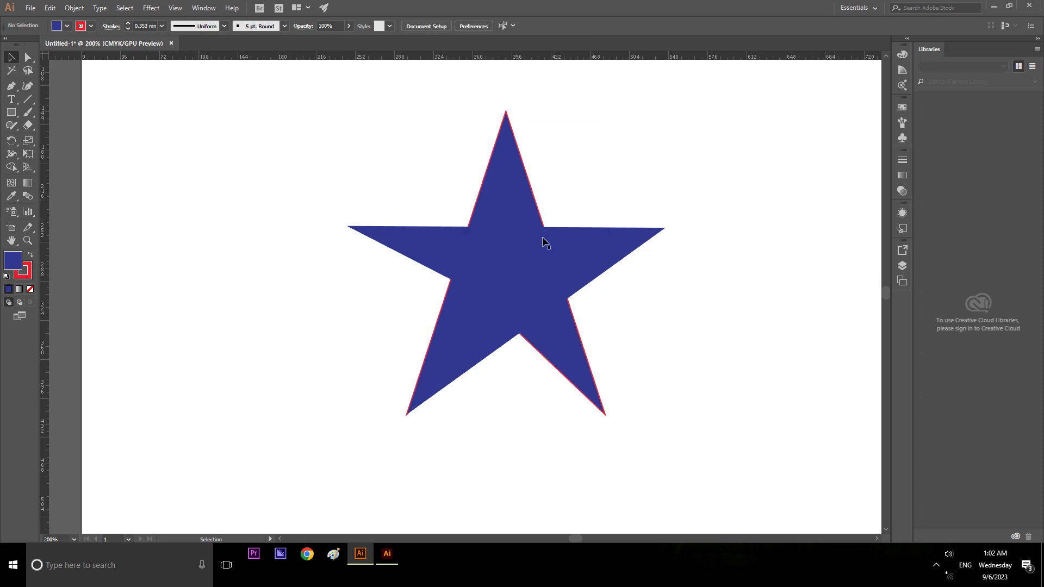
pyautogui.click(482, 193)
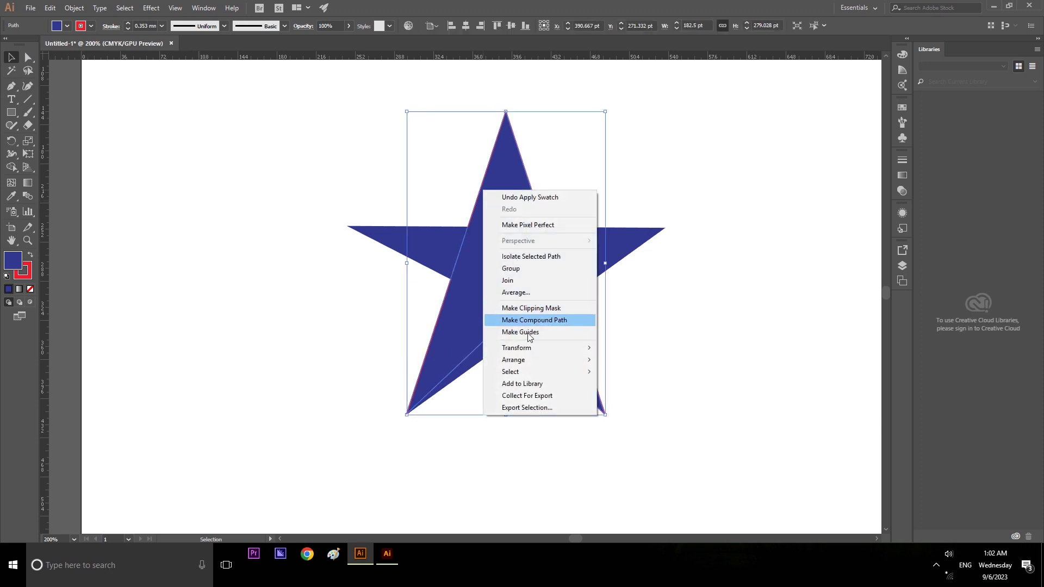
pyautogui.moveTo(514, 360)
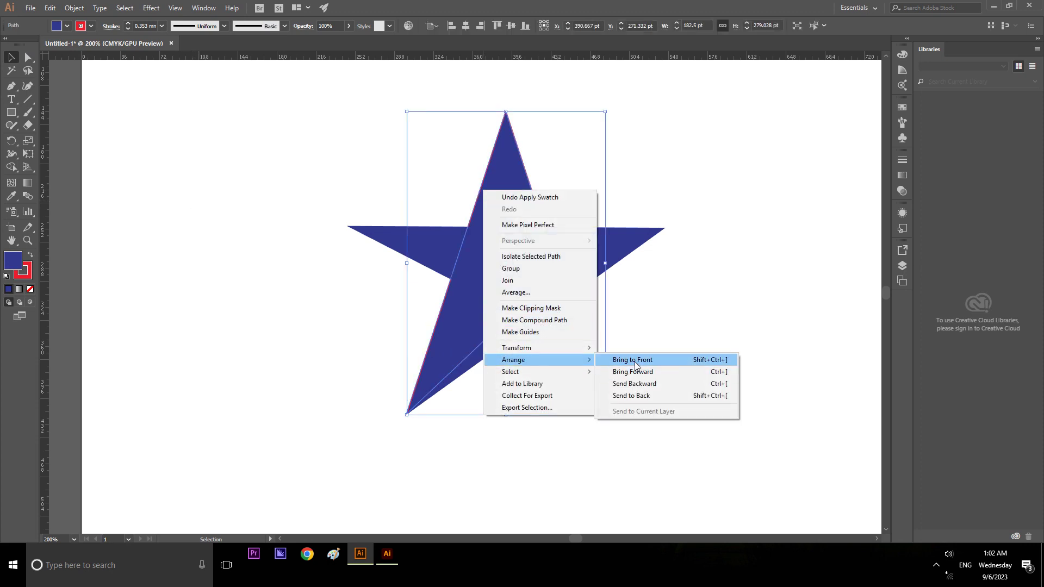
# - Send the tall star piece to the back with Arrange > Send to Back
pyautogui.click(642, 396)
pyautogui.click(697, 355)
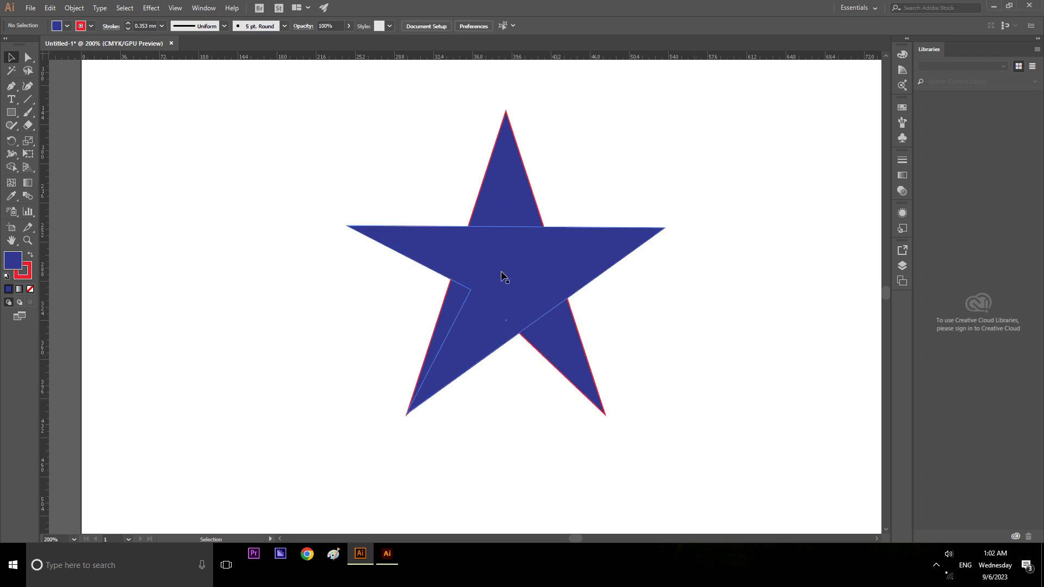
pyautogui.click(441, 248)
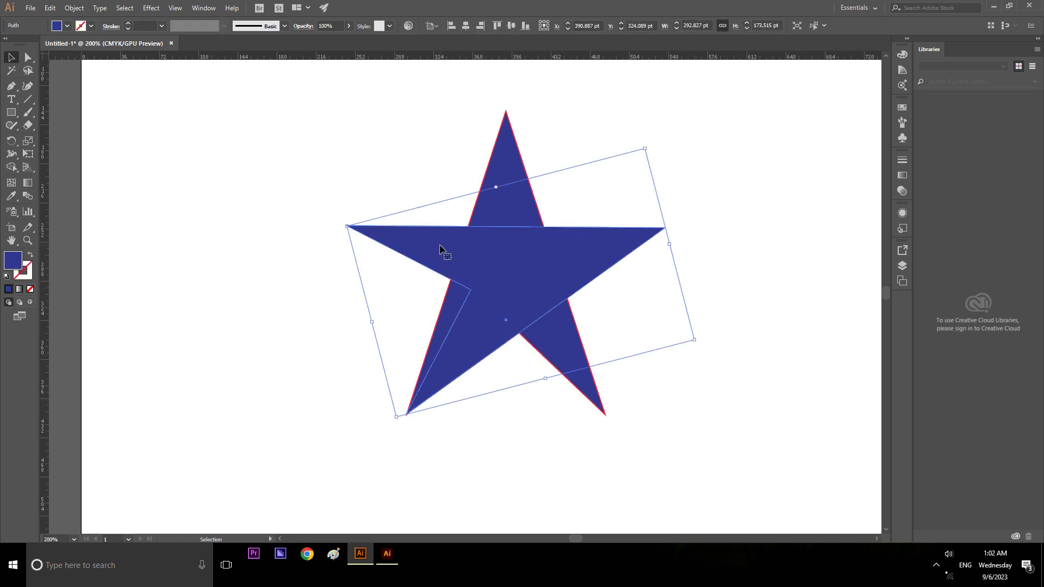
pyautogui.click(423, 168)
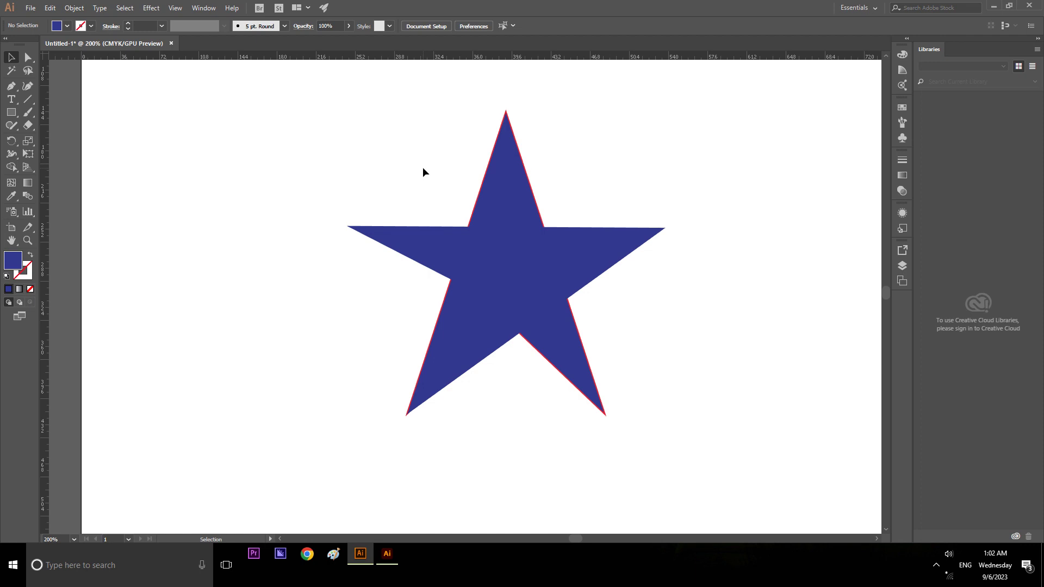
pyautogui.click(435, 228)
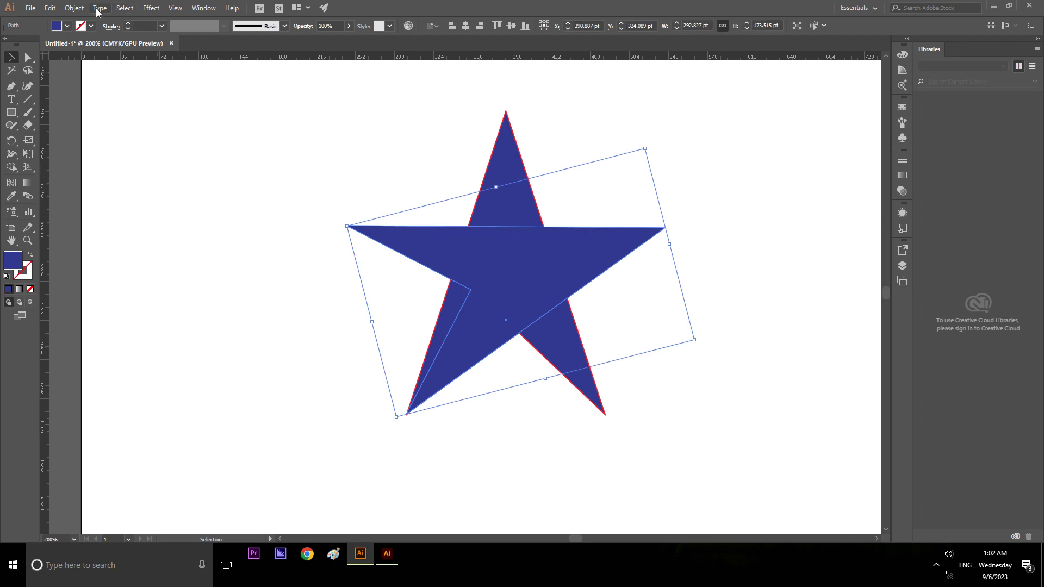
pyautogui.click(78, 10)
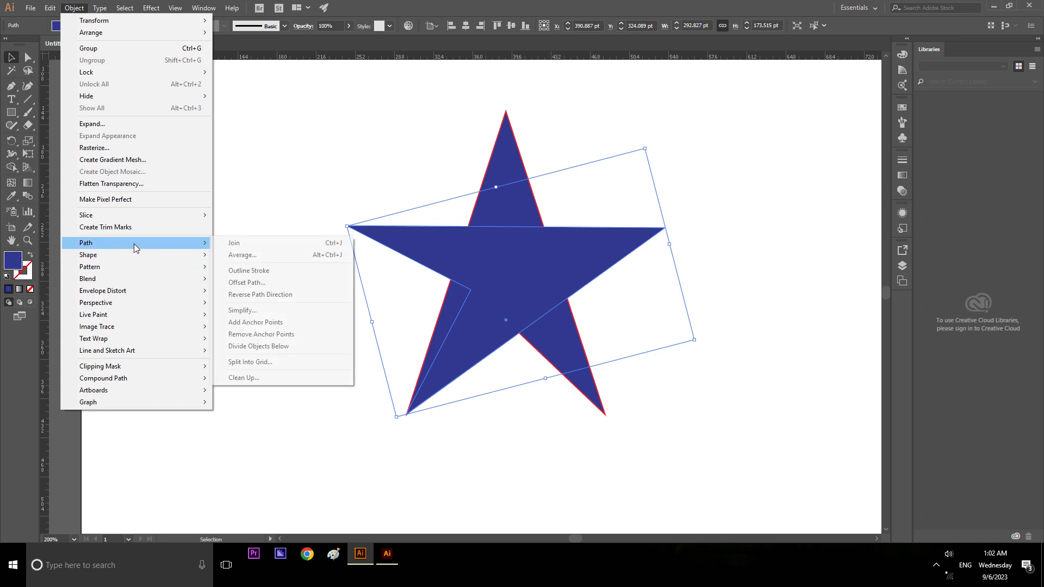
pyautogui.moveTo(86, 243)
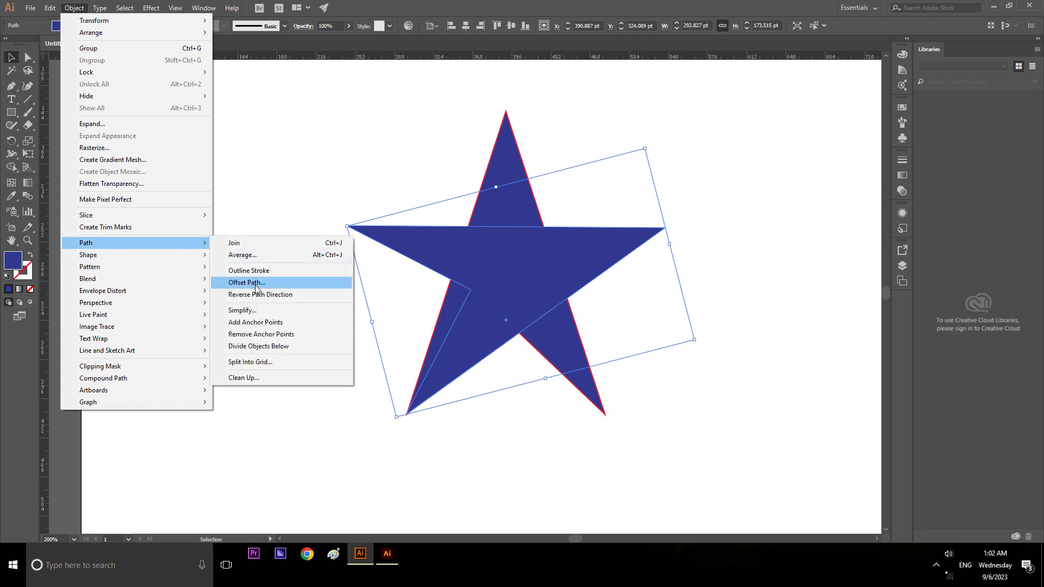
pyautogui.click(256, 283)
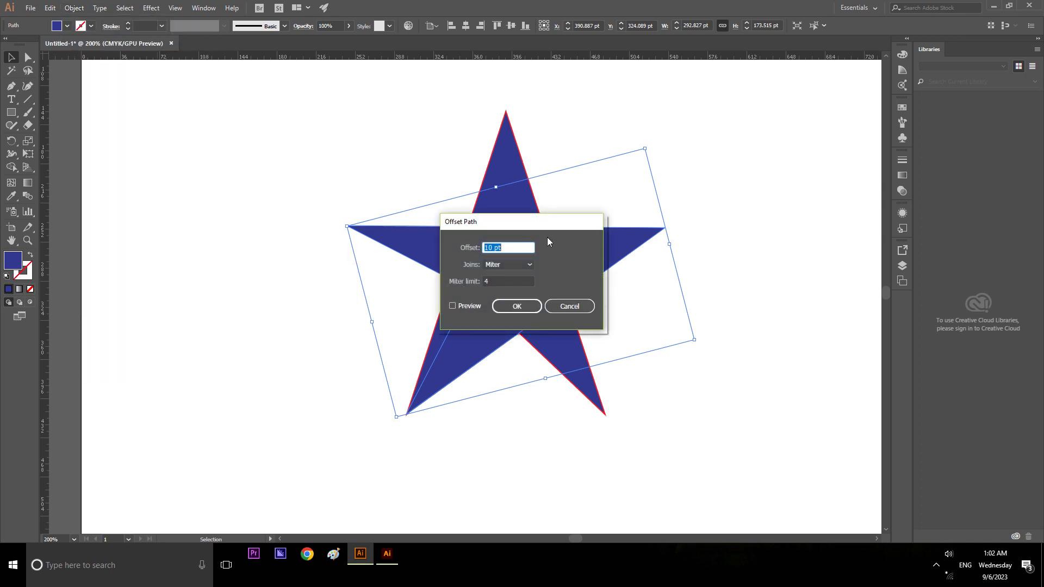
pyautogui.moveTo(547, 226); pyautogui.dragTo(800, 222)
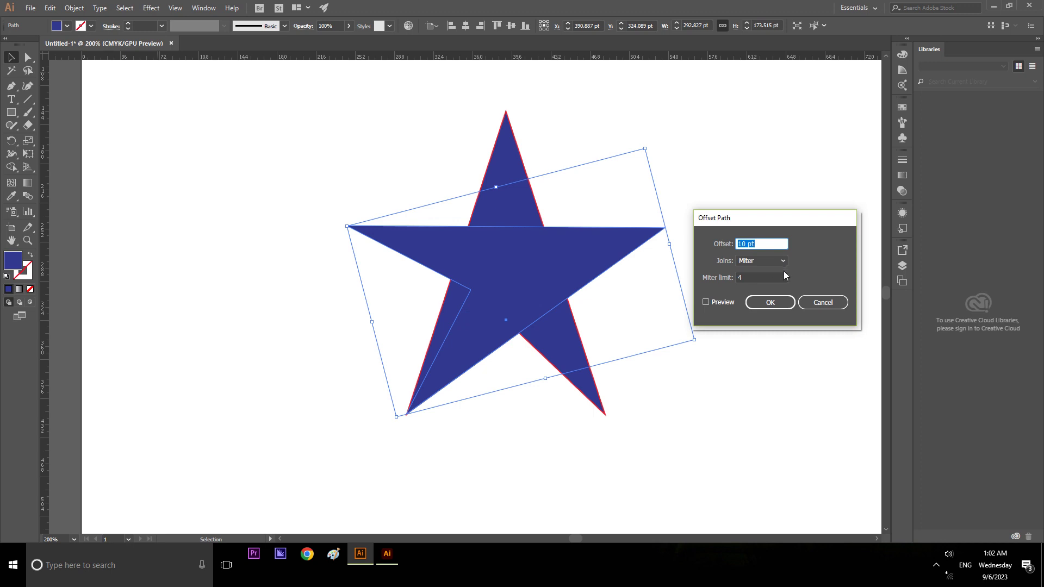
pyautogui.click(784, 260)
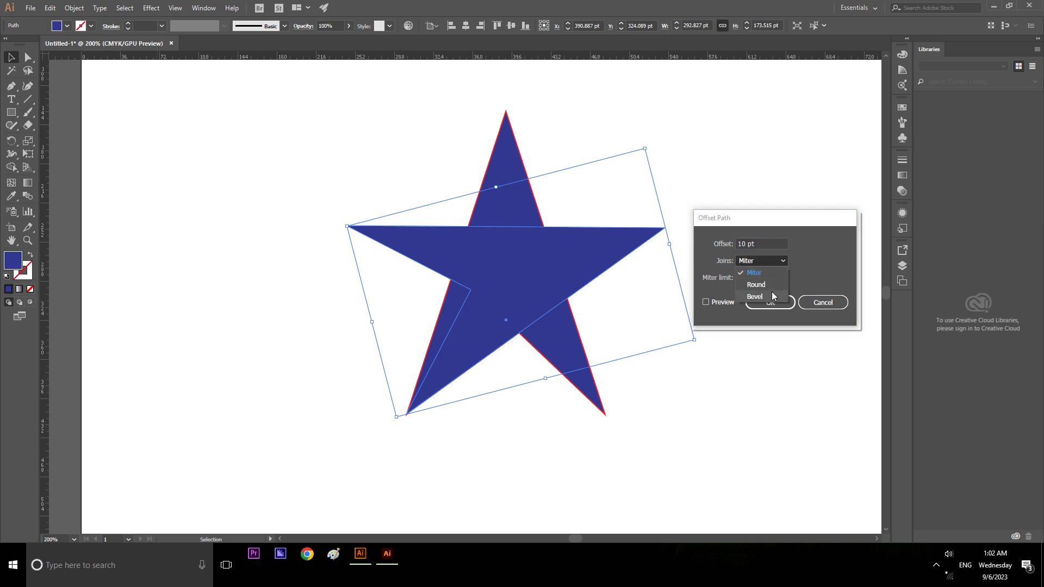
pyautogui.click(802, 262)
pyautogui.click(718, 305)
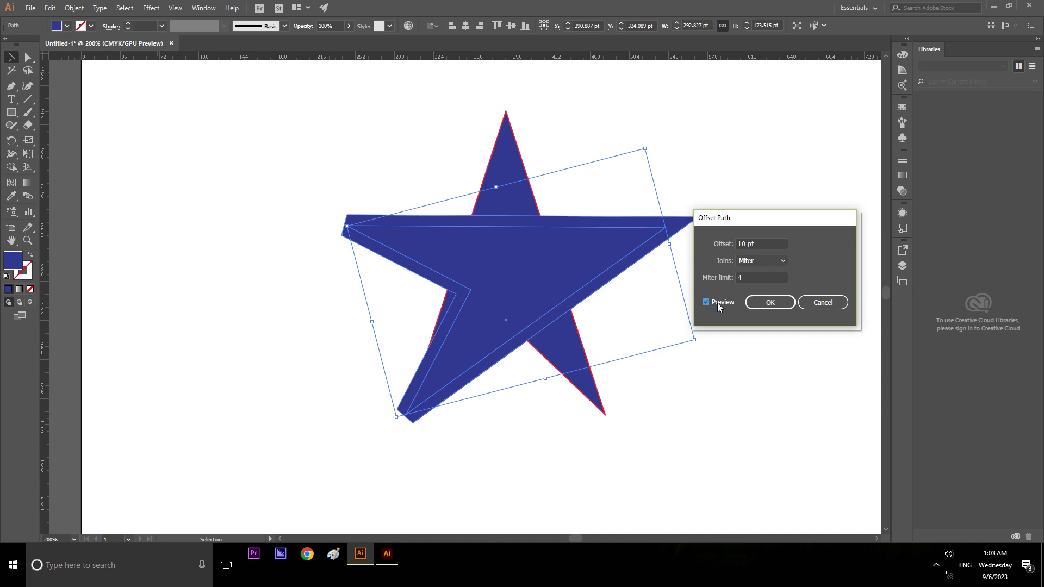
pyautogui.moveTo(775, 224); pyautogui.dragTo(793, 104)
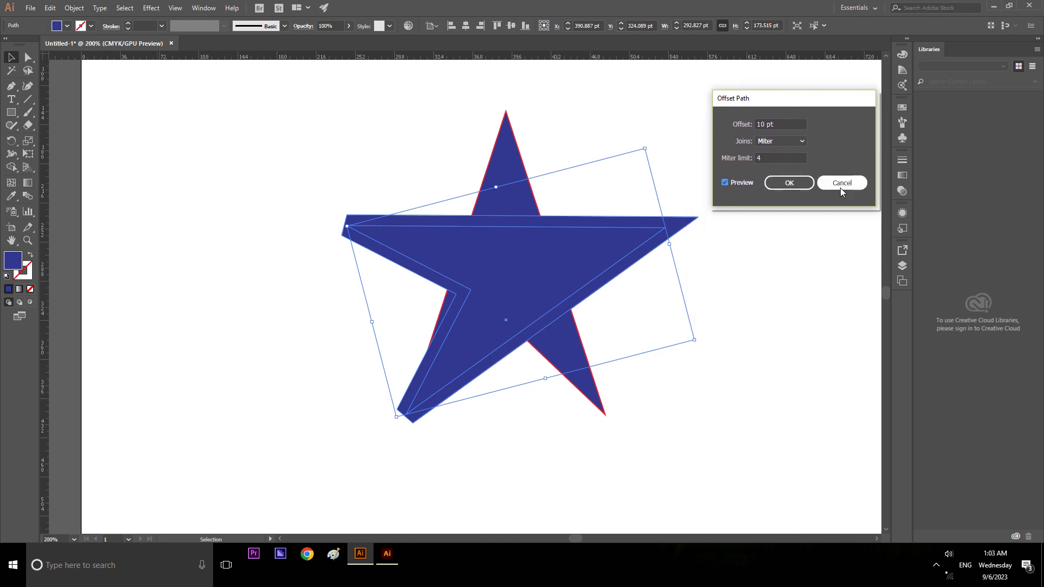
pyautogui.click(840, 182)
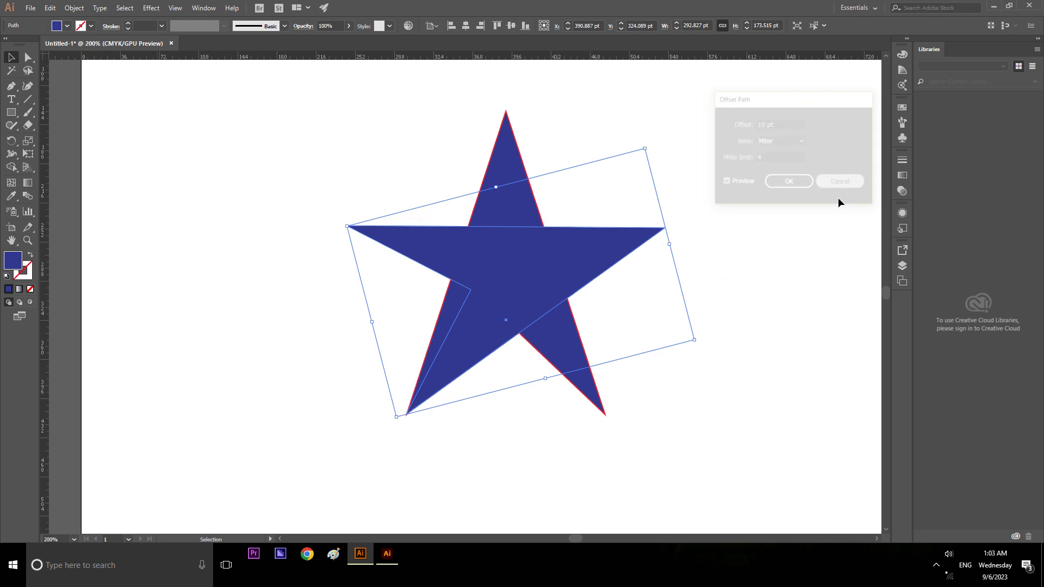
pyautogui.click(626, 254)
pyautogui.rightClick(624, 252)
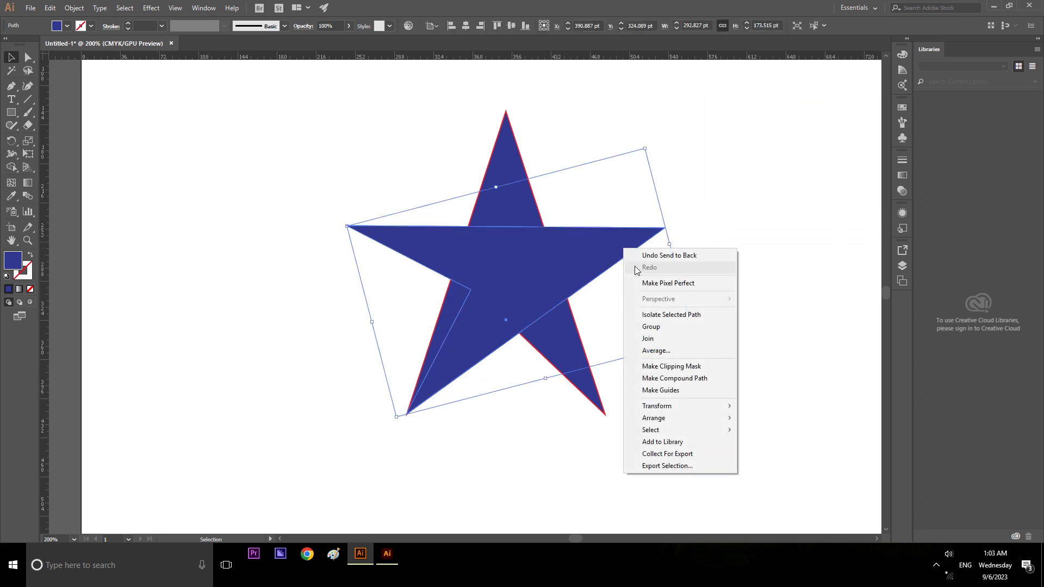
pyautogui.click(739, 199)
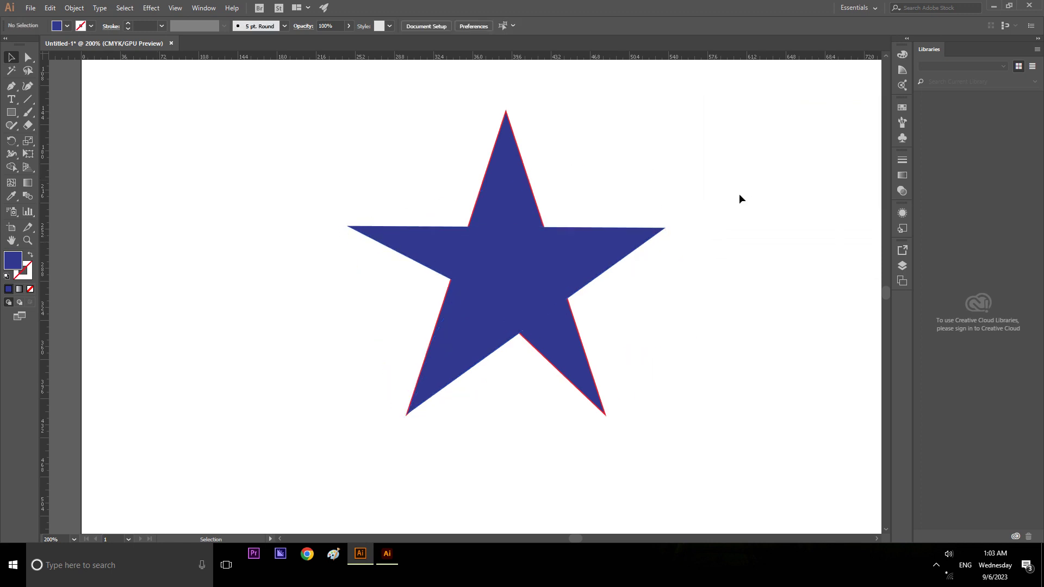
pyautogui.click(612, 236)
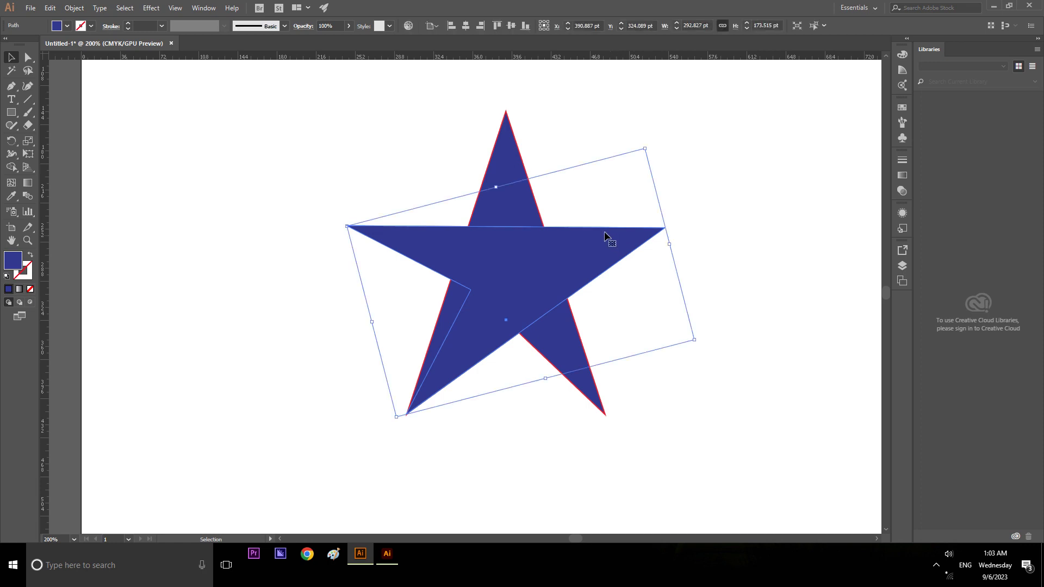
pyautogui.click(498, 142)
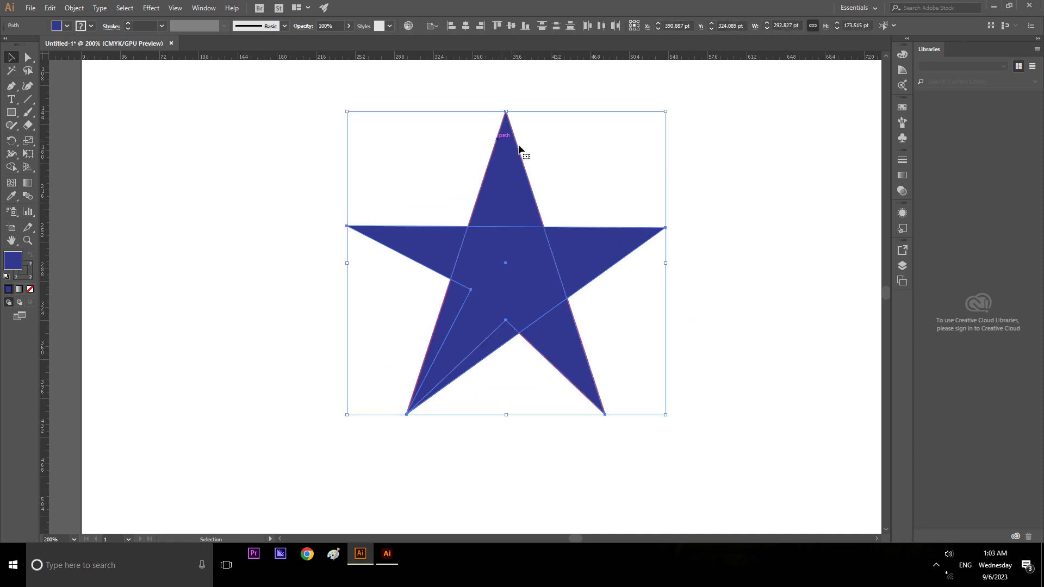
pyautogui.click(98, 8)
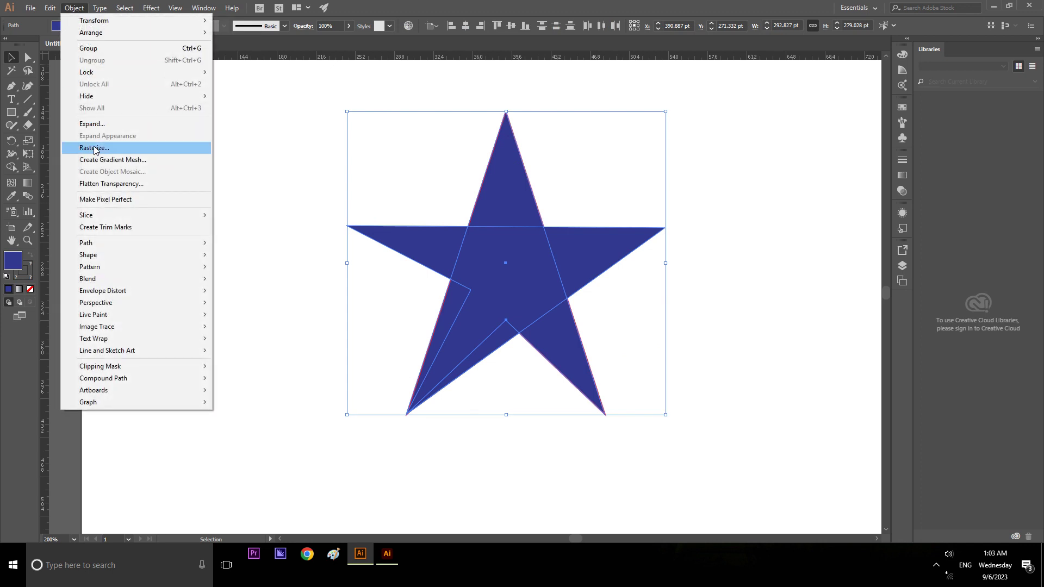
pyautogui.click(92, 124)
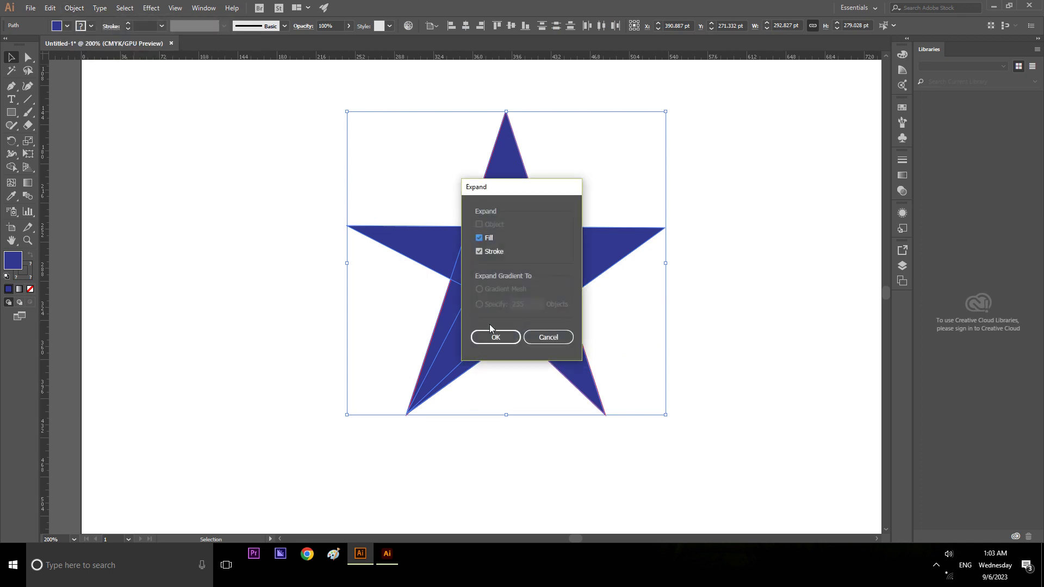
pyautogui.click(491, 335)
pyautogui.click(258, 245)
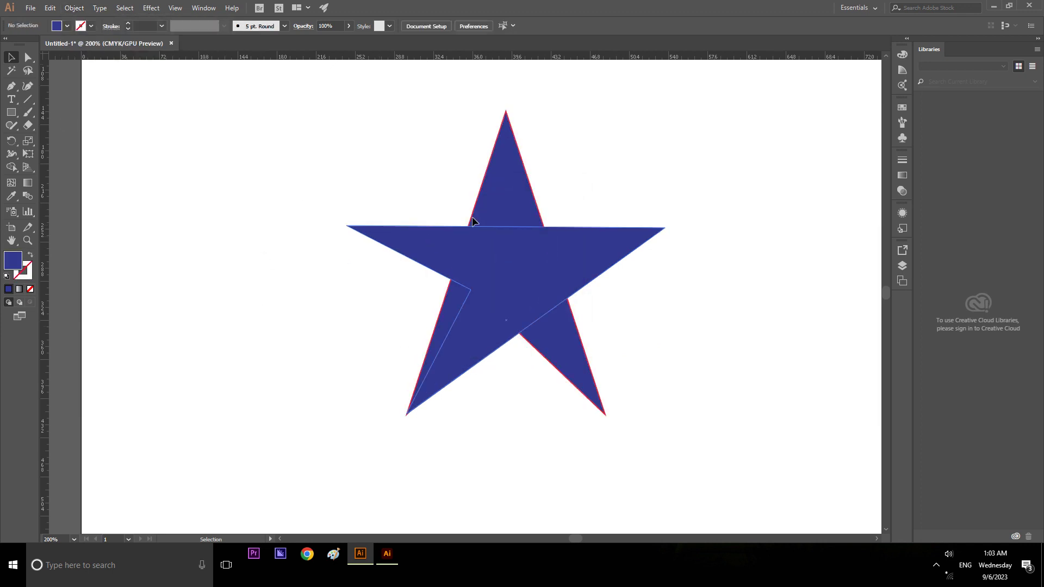
pyautogui.click(489, 199)
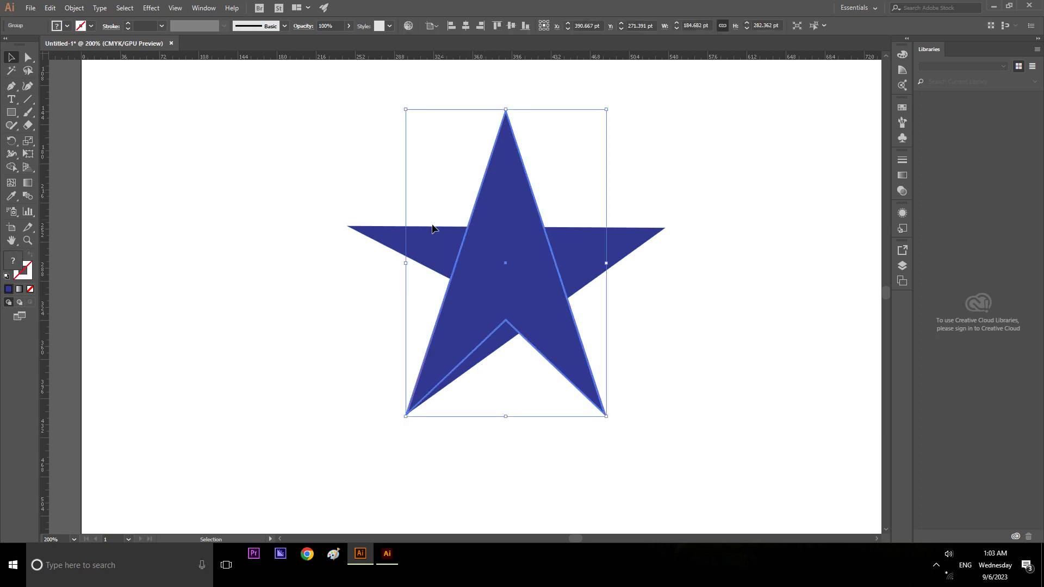
pyautogui.click(379, 229)
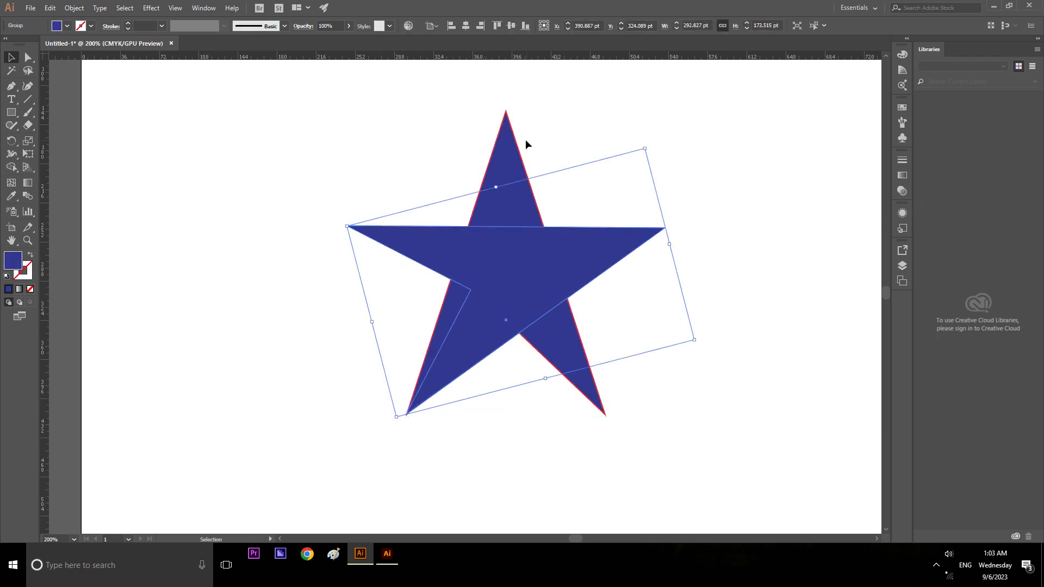
pyautogui.click(500, 128)
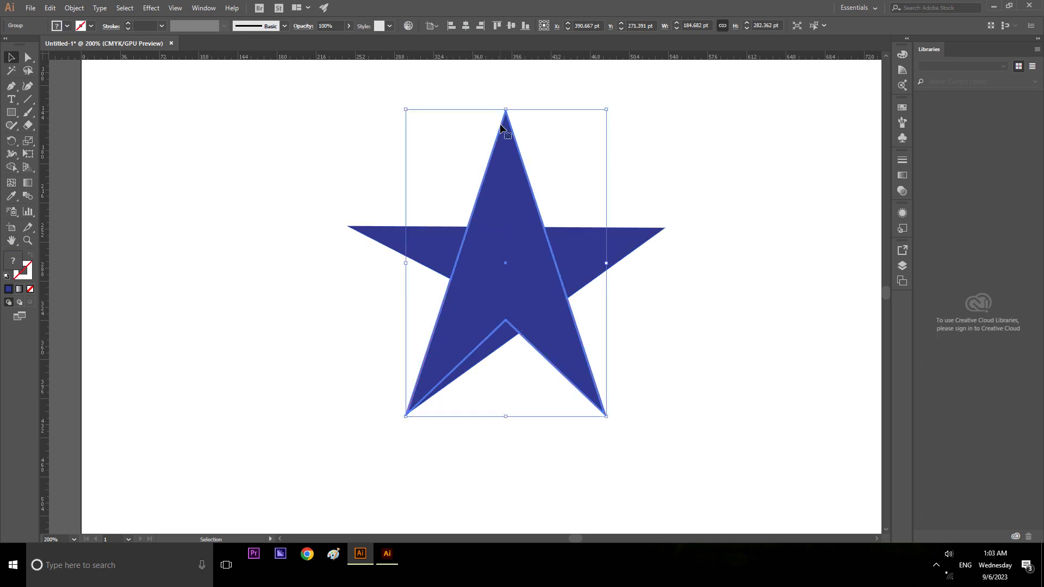
pyautogui.rightClick(501, 128)
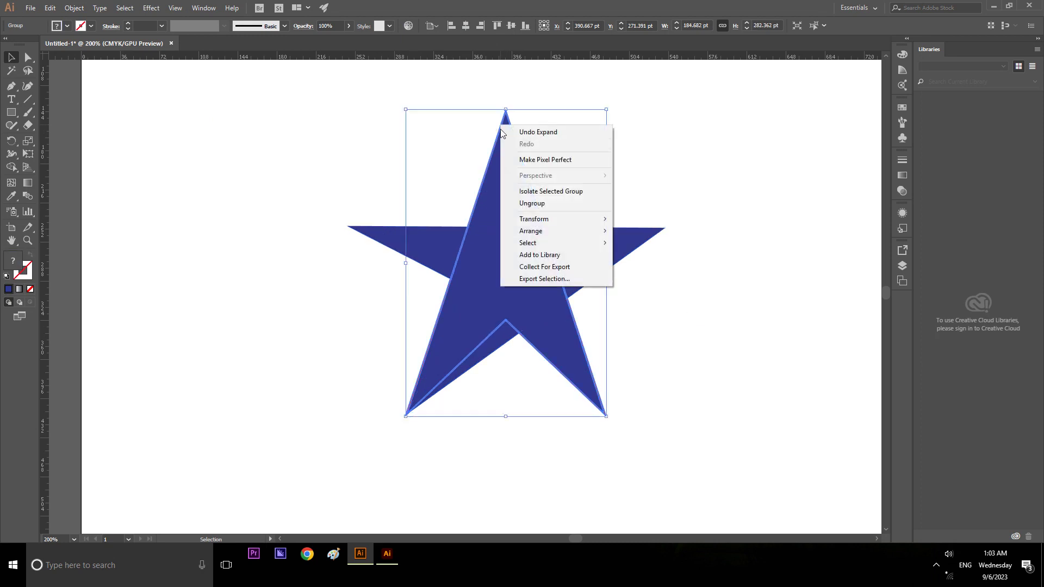
pyautogui.click(535, 202)
pyautogui.click(414, 142)
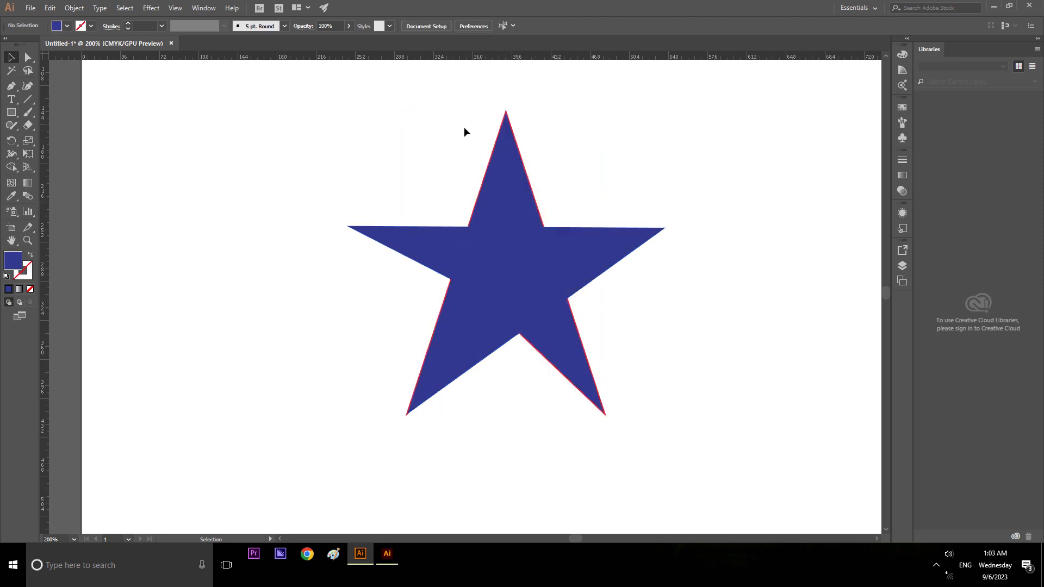
pyautogui.click(506, 116)
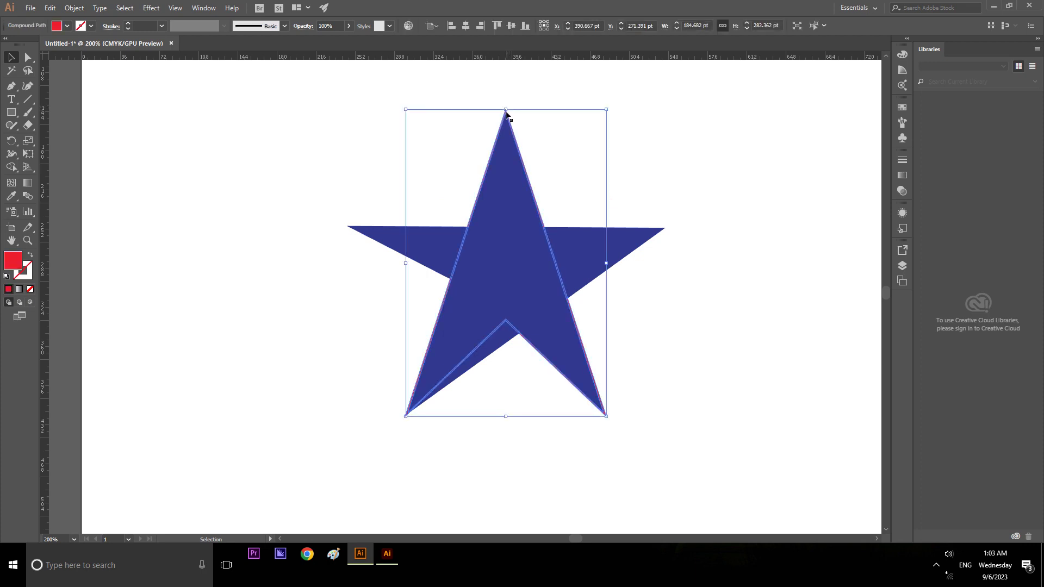
pyautogui.click(507, 113)
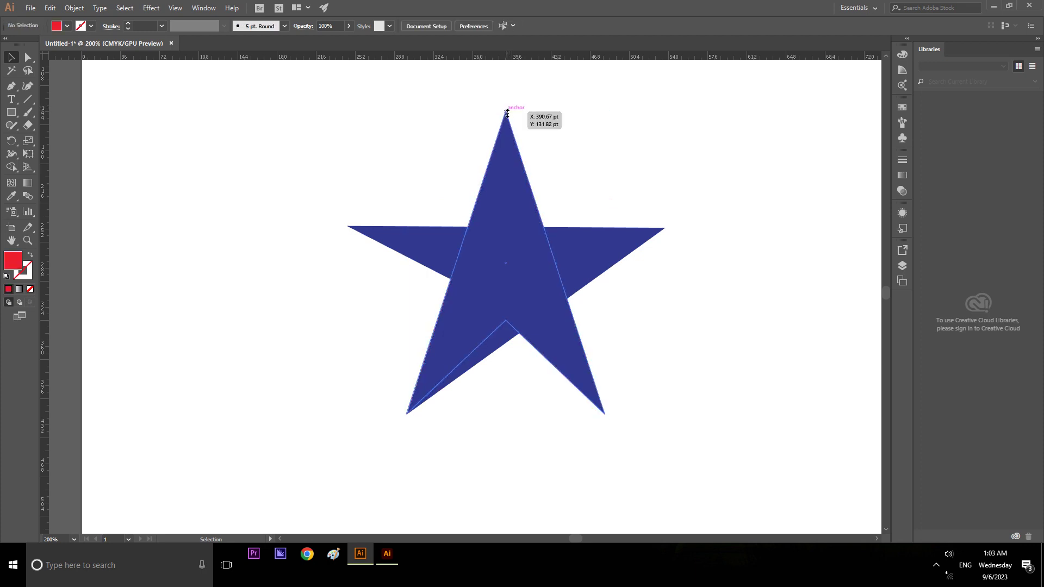
pyautogui.click(429, 244)
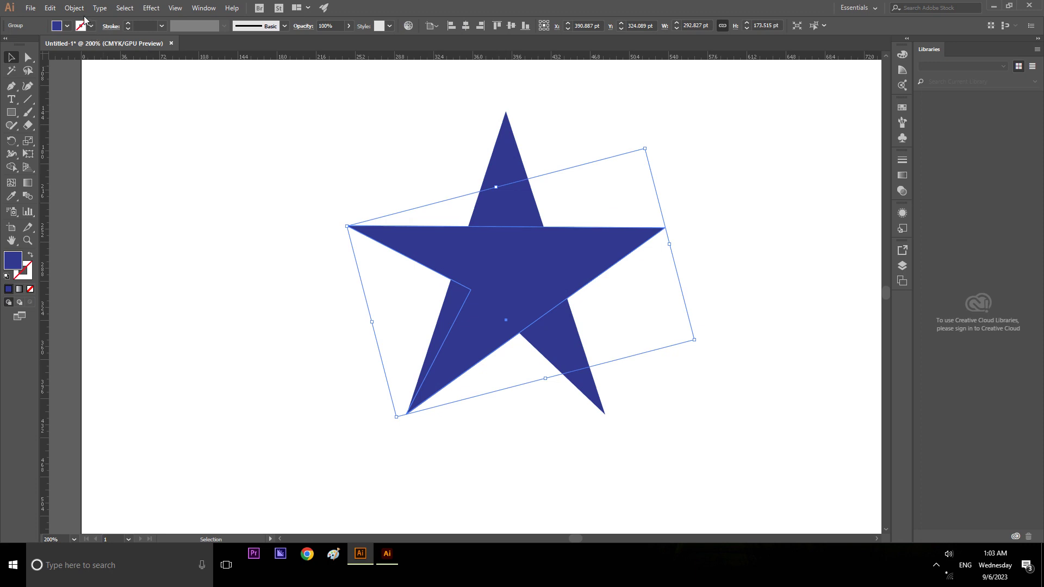
pyautogui.click(74, 8)
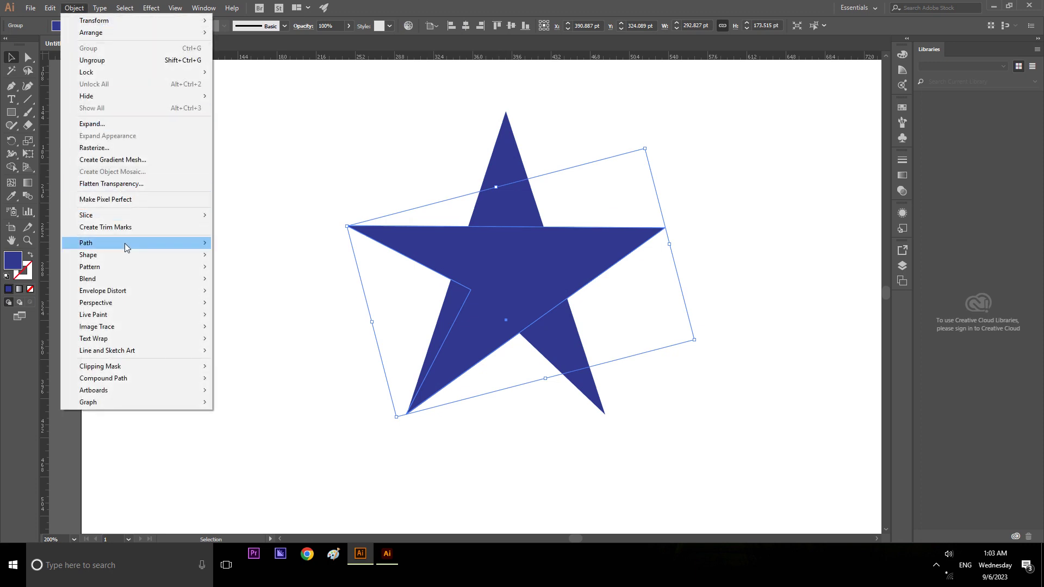
pyautogui.moveTo(86, 243)
pyautogui.click(248, 284)
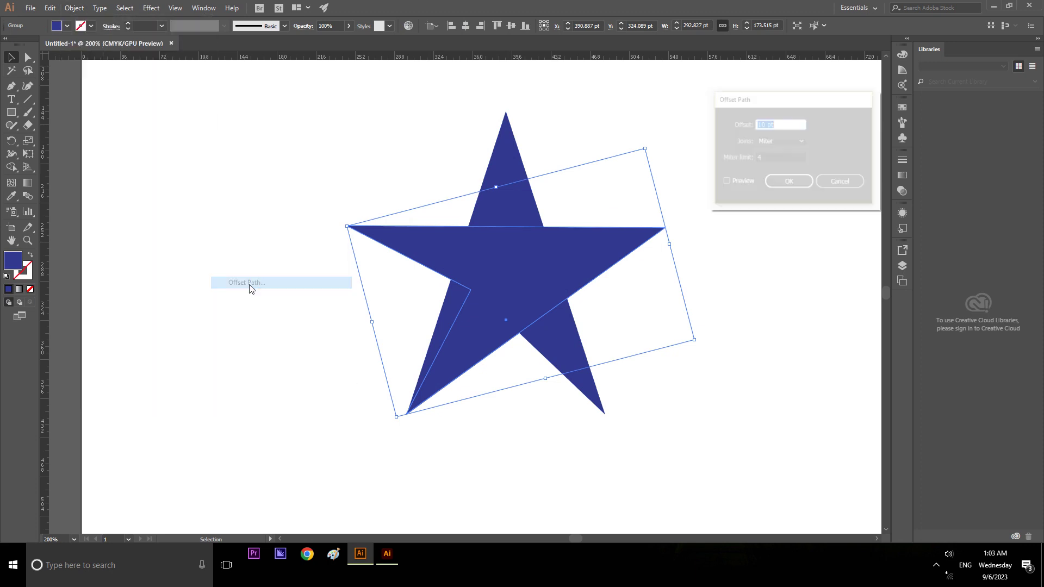
pyautogui.click(734, 185)
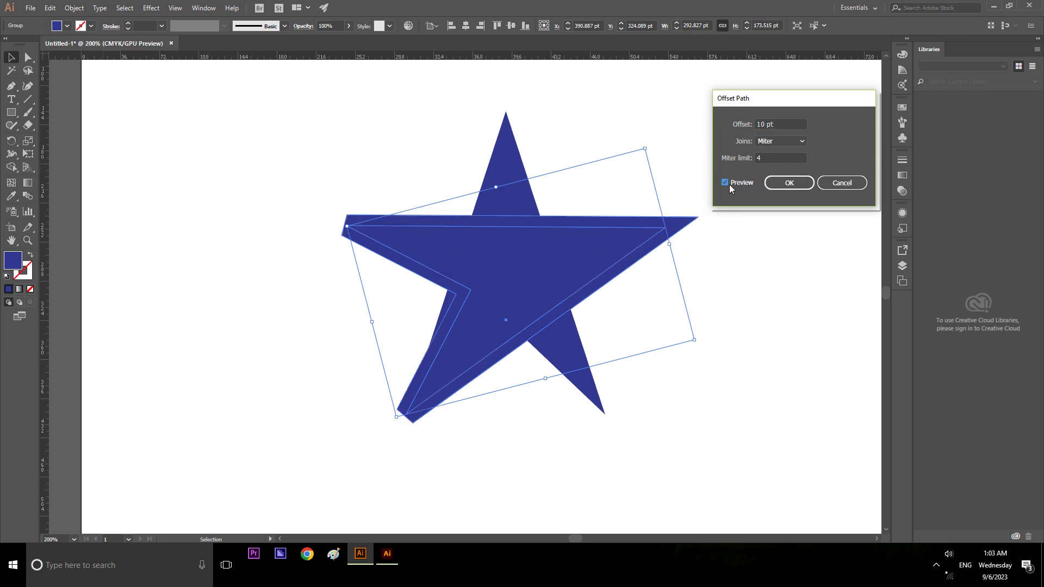
pyautogui.click(802, 143)
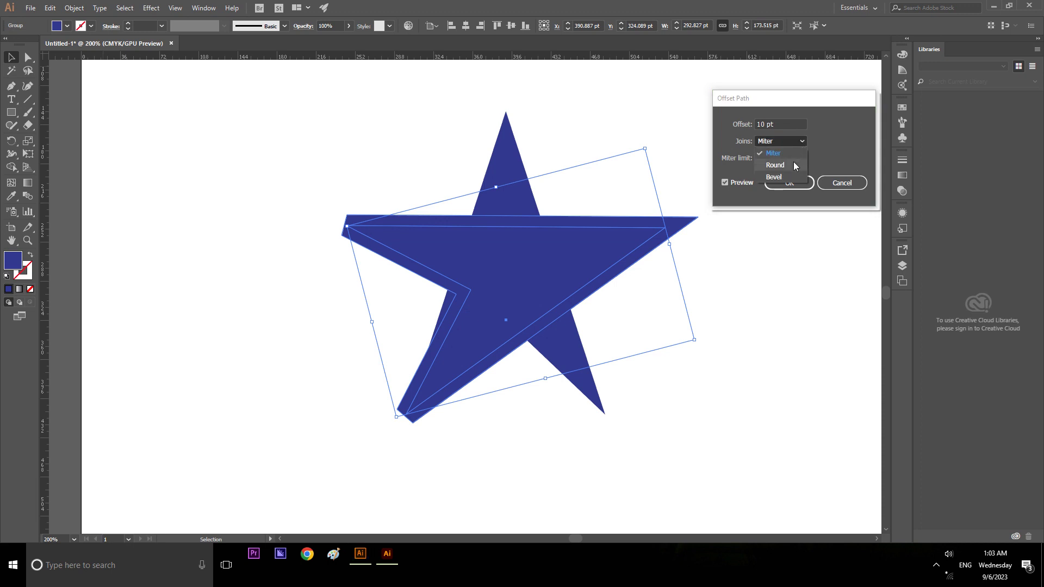
pyautogui.click(794, 160)
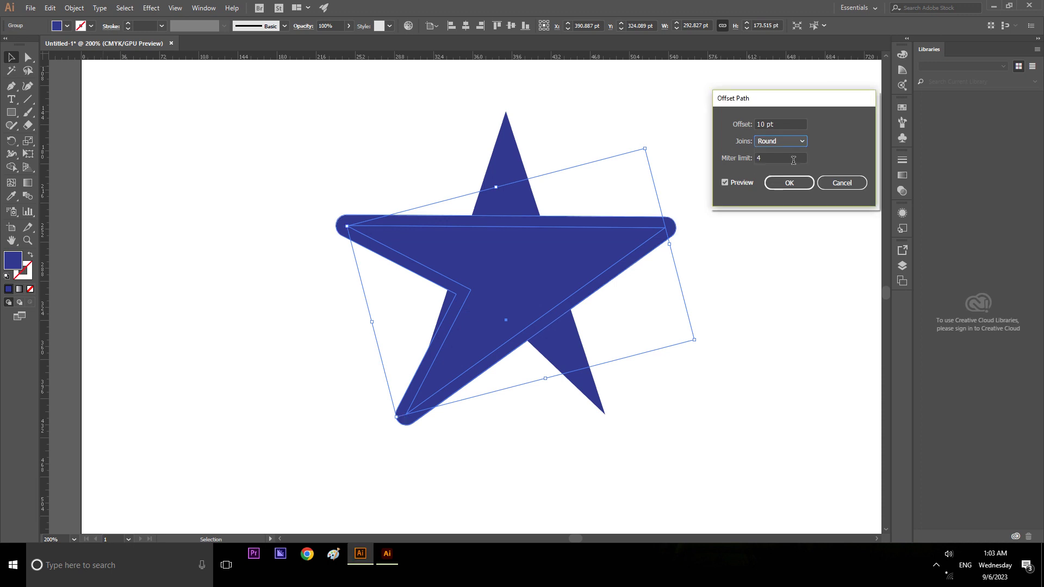
pyautogui.click(803, 142)
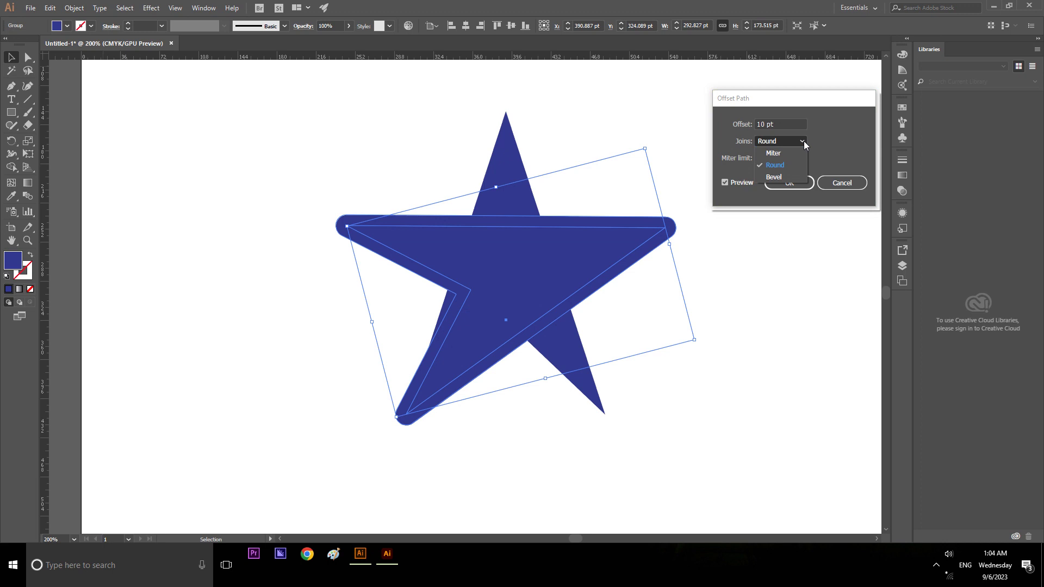
pyautogui.click(786, 178)
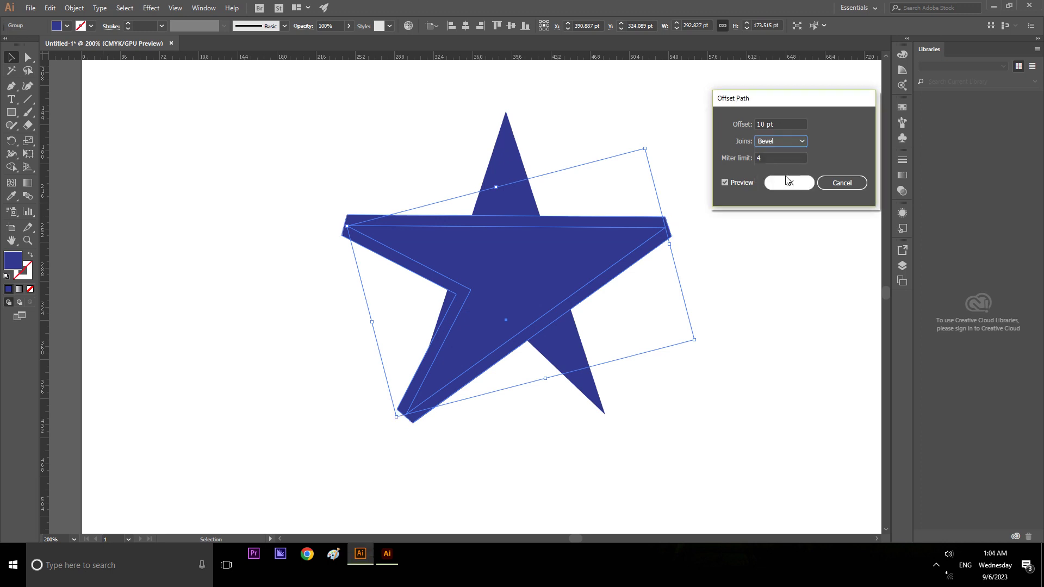
pyautogui.moveTo(785, 103); pyautogui.dragTo(882, 106)
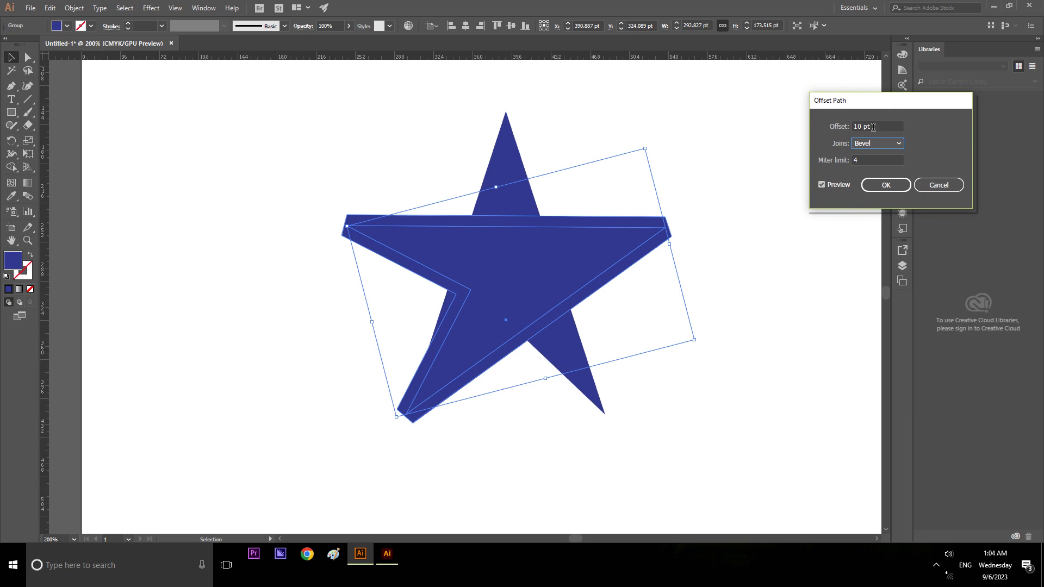
pyautogui.click(899, 144)
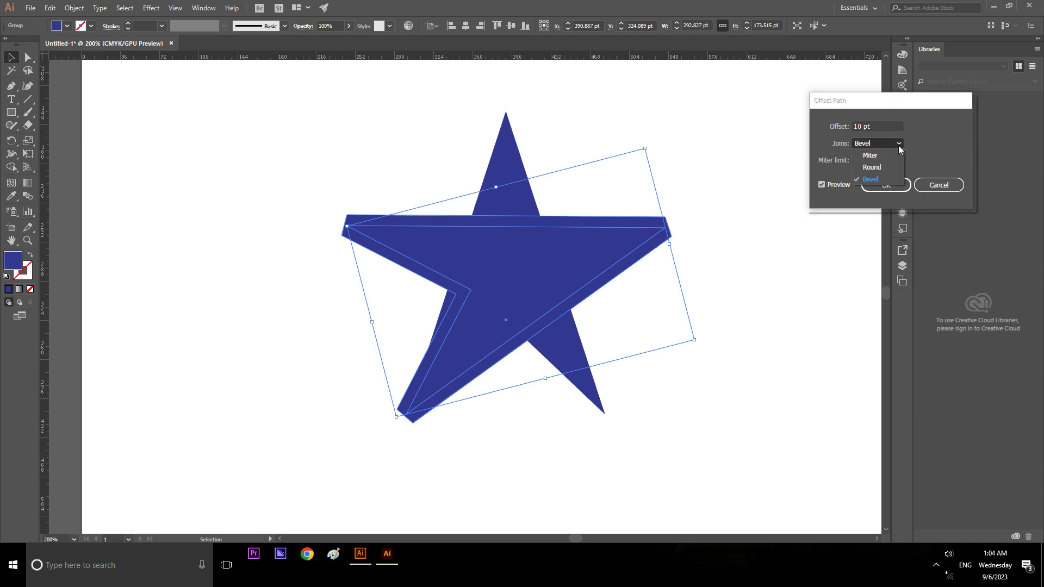
pyautogui.click(886, 156)
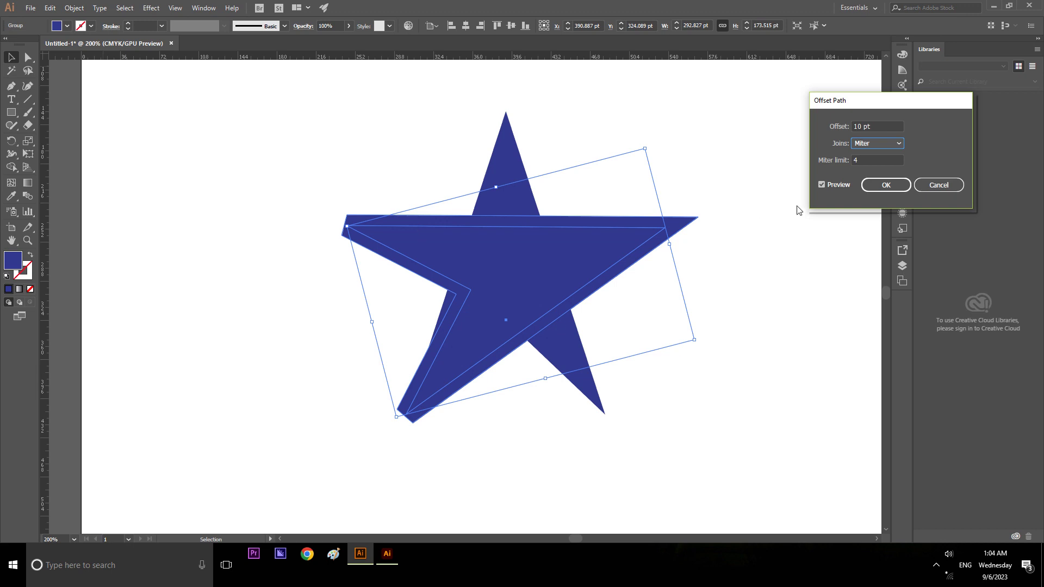
pyautogui.click(882, 130)
pyautogui.write('5')
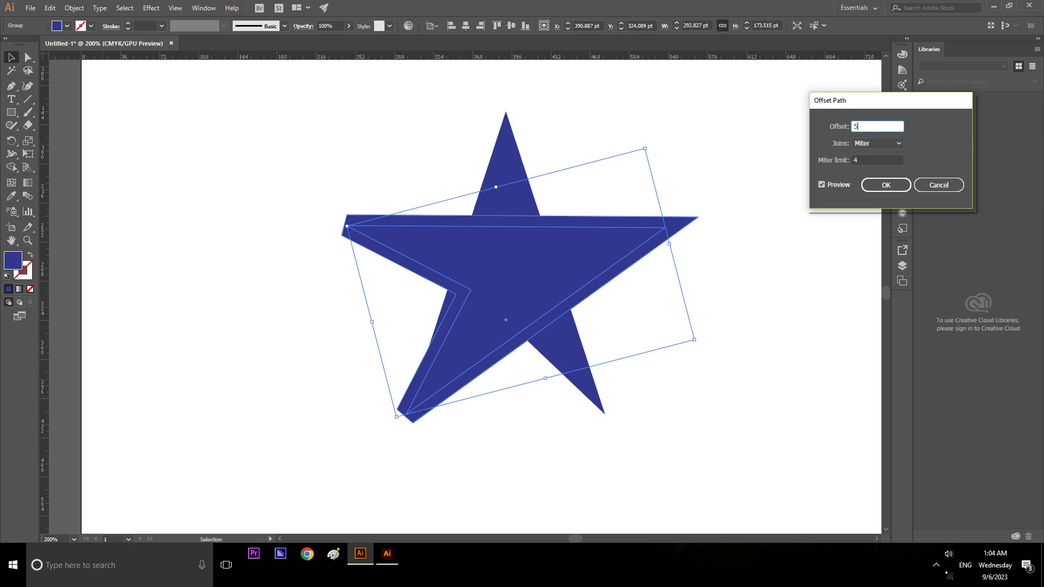
pyautogui.press('Tab')
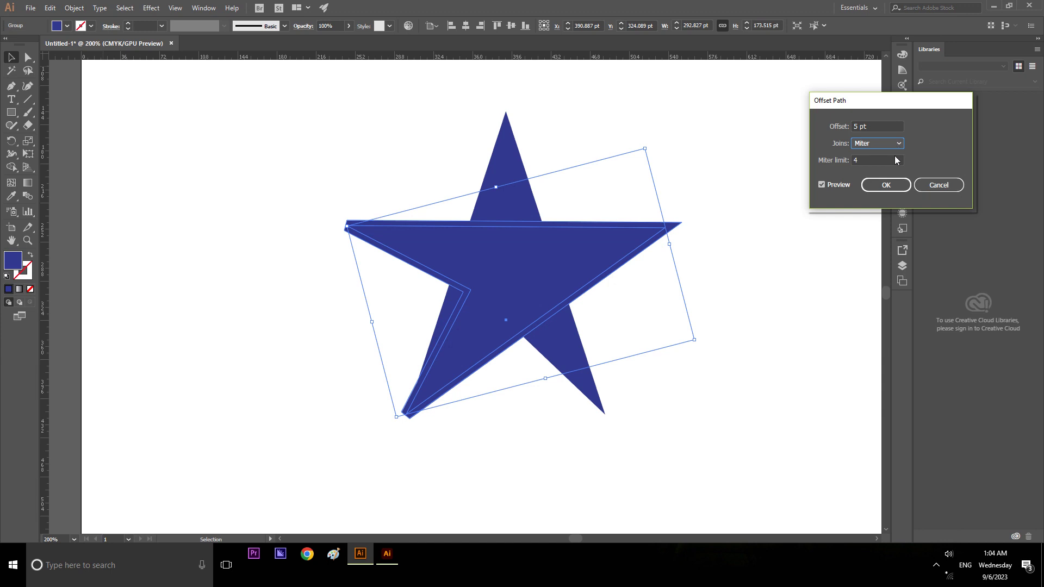
pyautogui.click(889, 183)
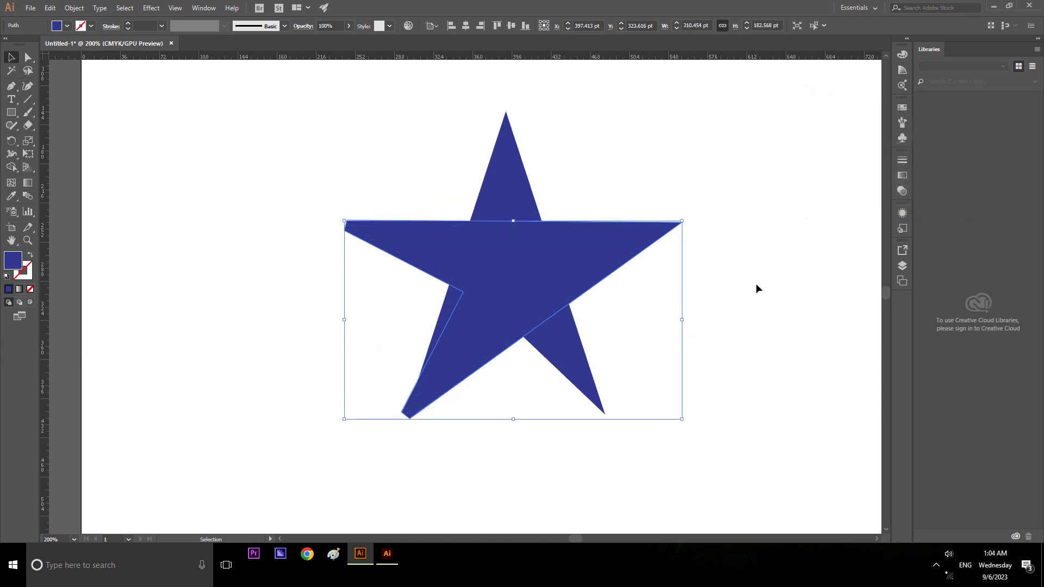
pyautogui.click(755, 283)
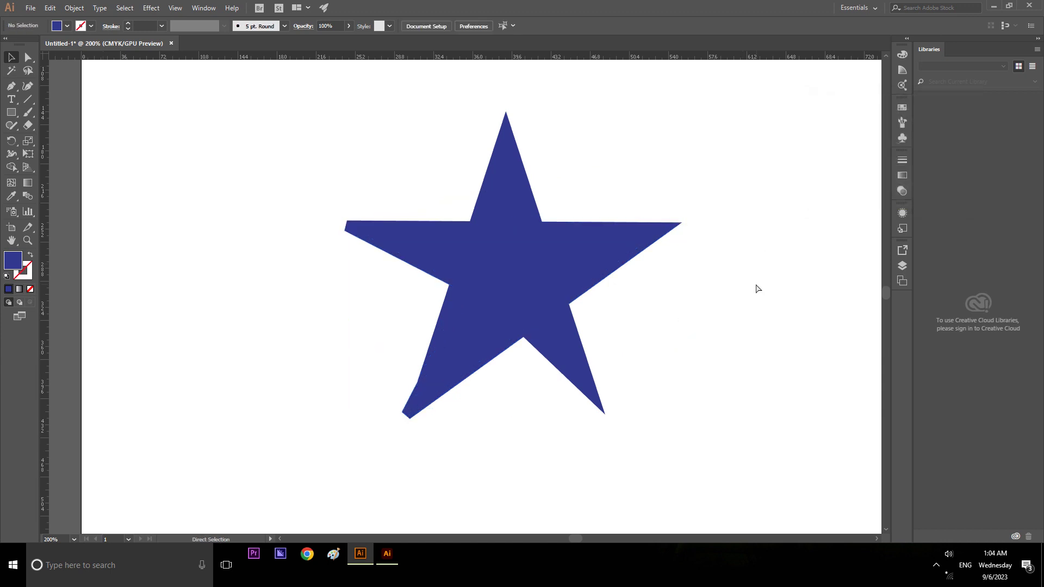
pyautogui.hotkey('ctrl', 'z')
pyautogui.hotkey('ctrl', 'z')
pyautogui.hotkey('ctrl', 'shift', 'z')
pyautogui.click(598, 250)
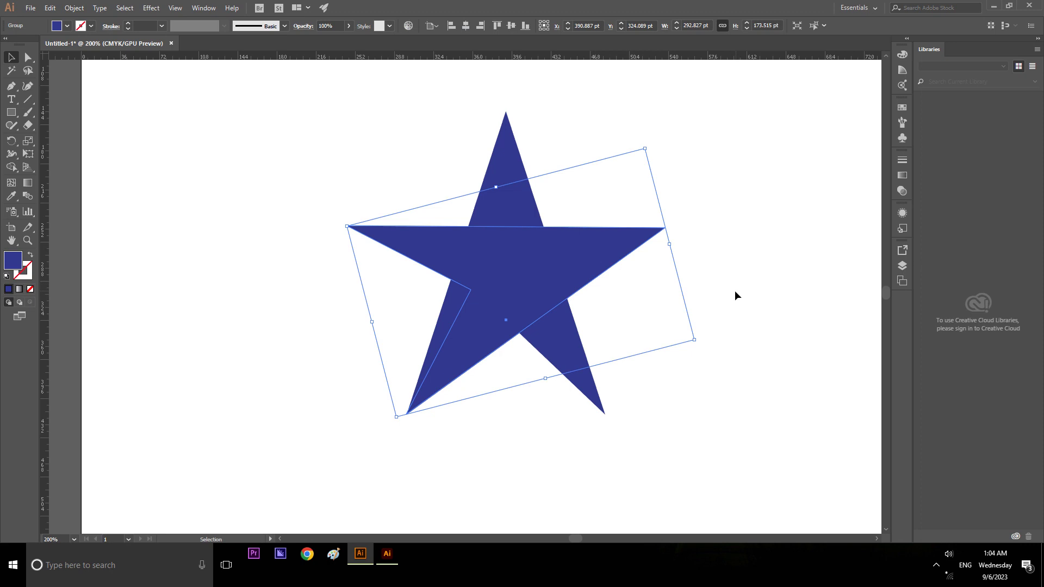
pyautogui.hotkey('ctrl', 'z')
pyautogui.hotkey('ctrl', 'shift', 'z')
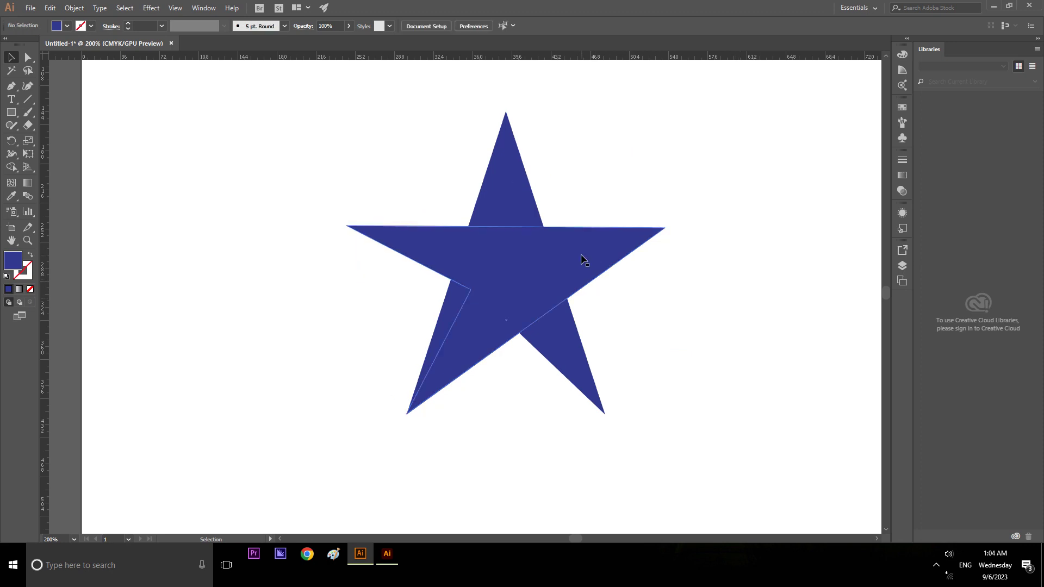
pyautogui.click(584, 258)
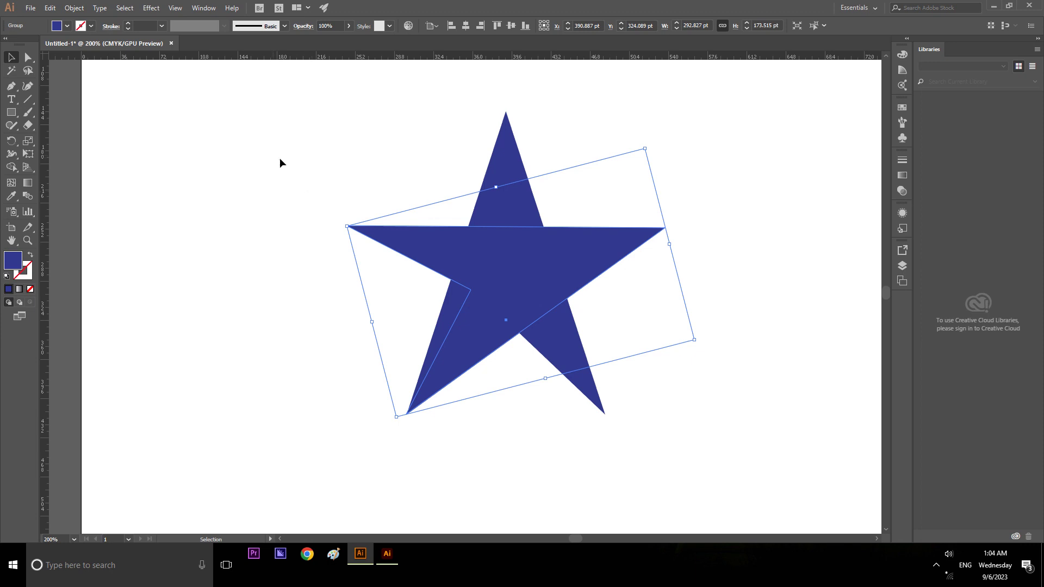
pyautogui.click(76, 9)
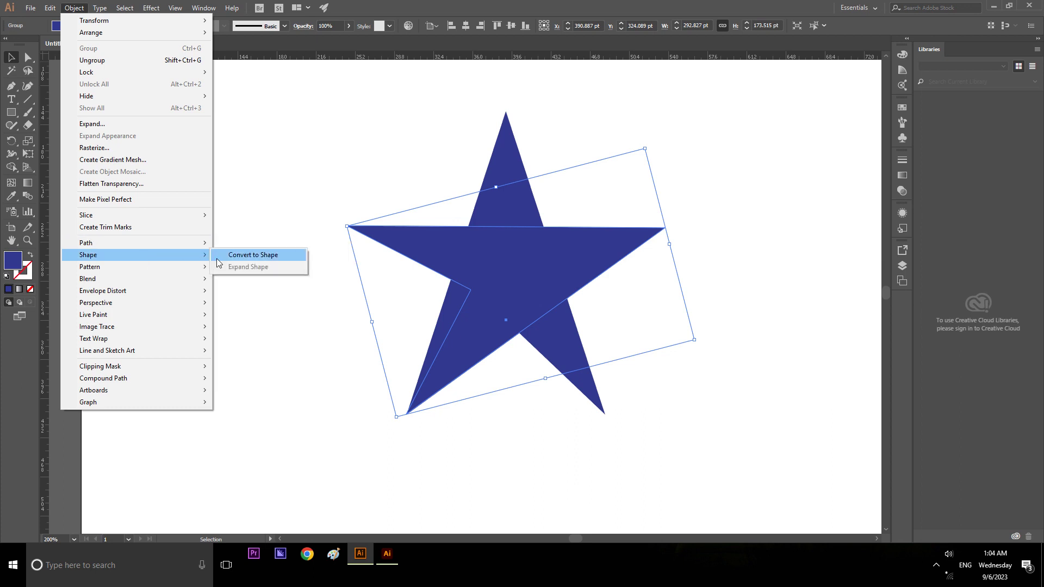
pyautogui.moveTo(87, 278)
pyautogui.click(230, 305)
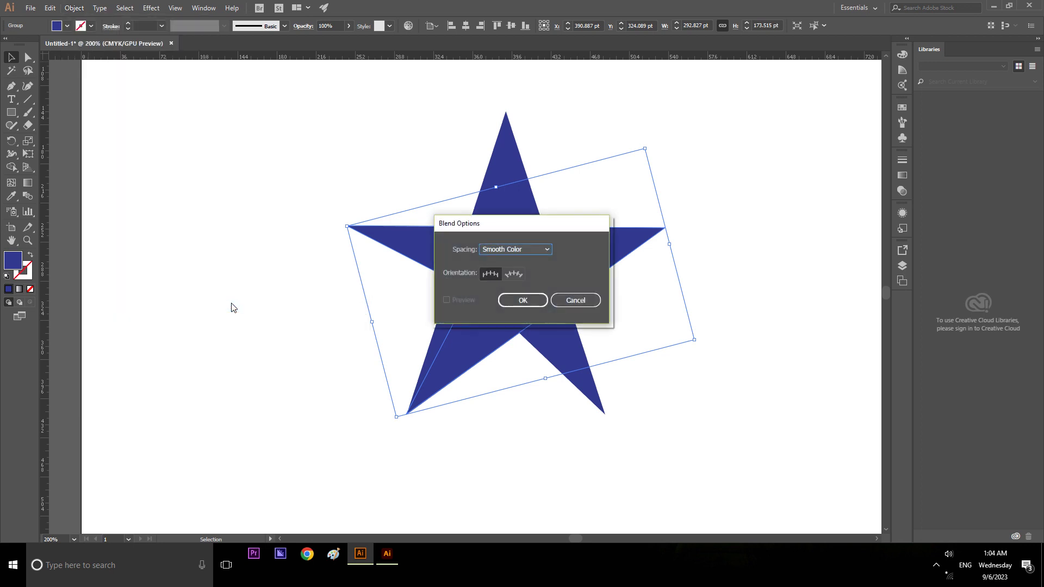
pyautogui.moveTo(560, 228); pyautogui.dragTo(859, 155)
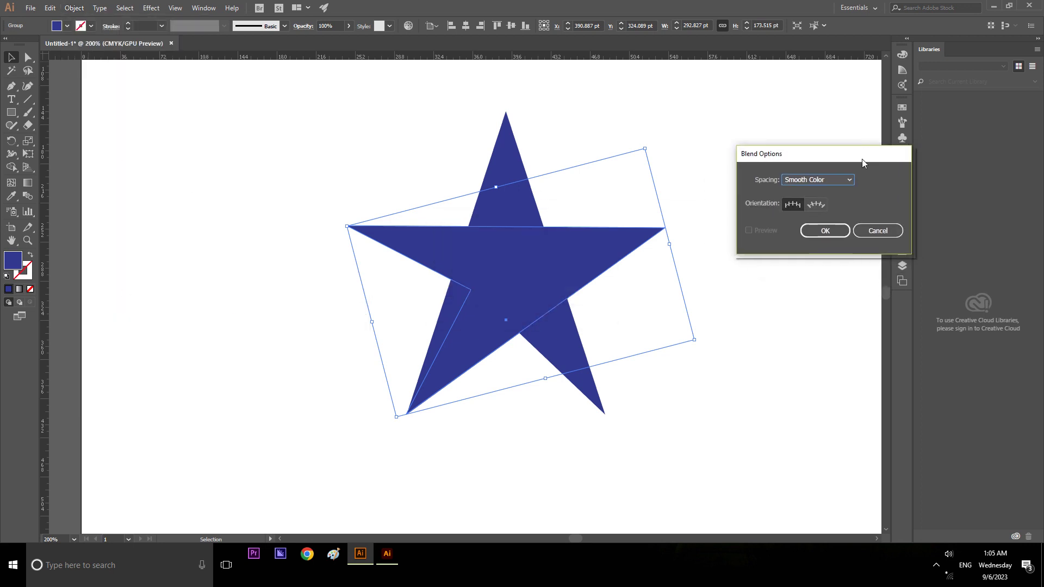
pyautogui.click(816, 200)
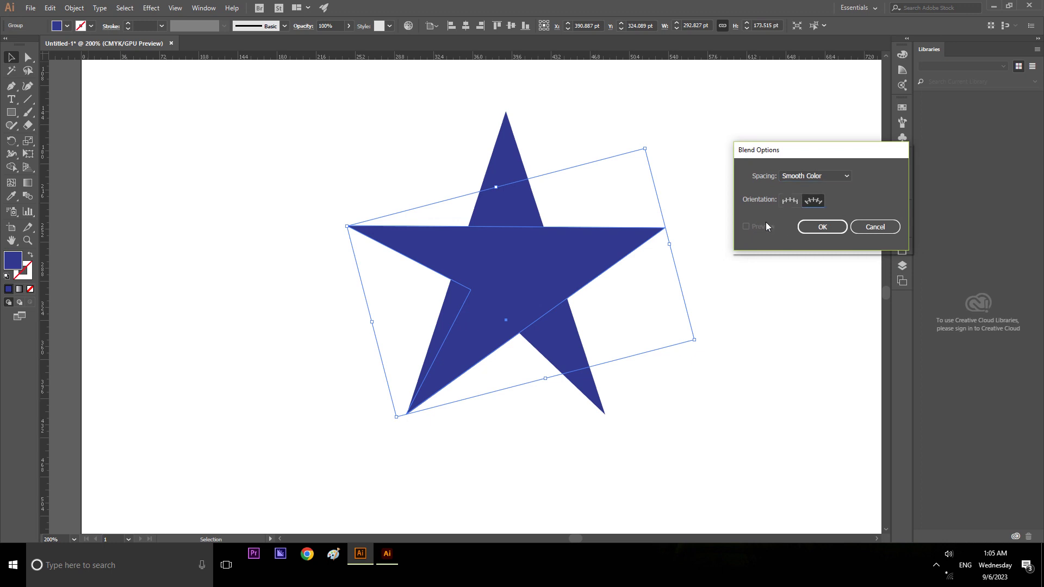
pyautogui.click(815, 176)
pyautogui.click(832, 227)
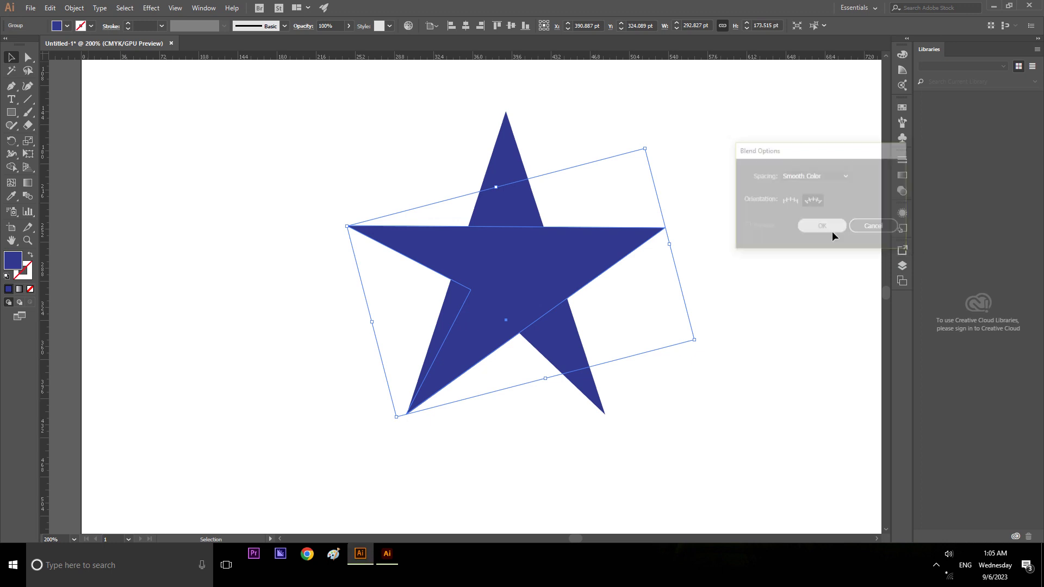
pyautogui.click(152, 154)
pyautogui.click(423, 233)
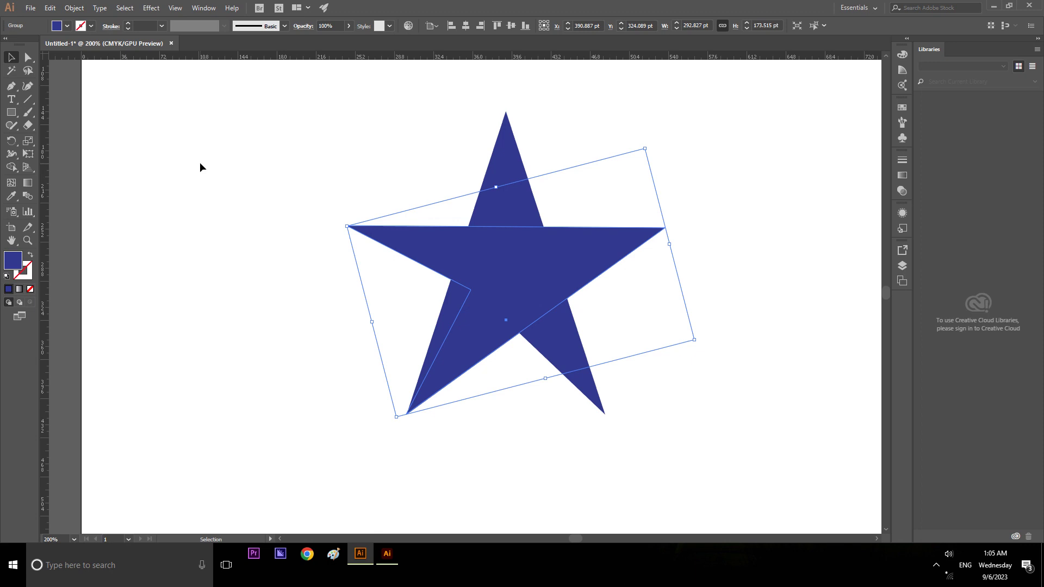
# - Apply Reverse Path Direction and Outline Stroke from Object > Path to the star's arm piece
pyautogui.click(75, 9)
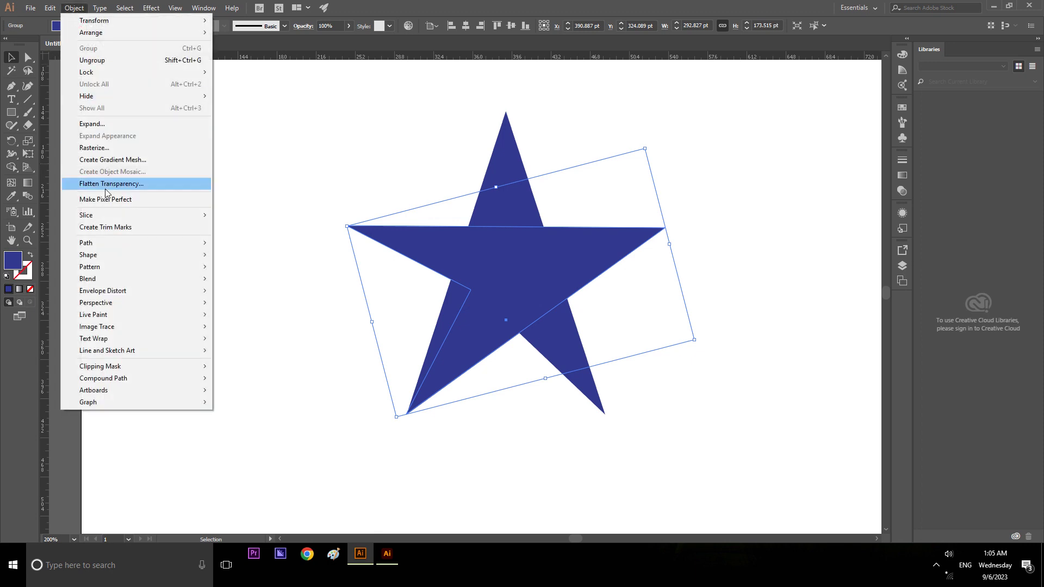
pyautogui.moveTo(86, 243)
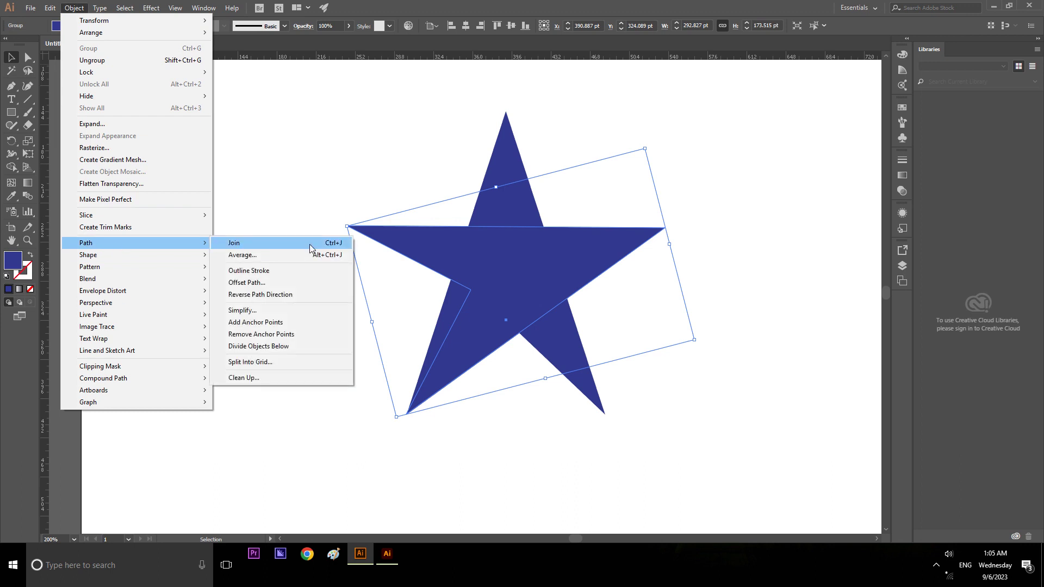
pyautogui.click(302, 297)
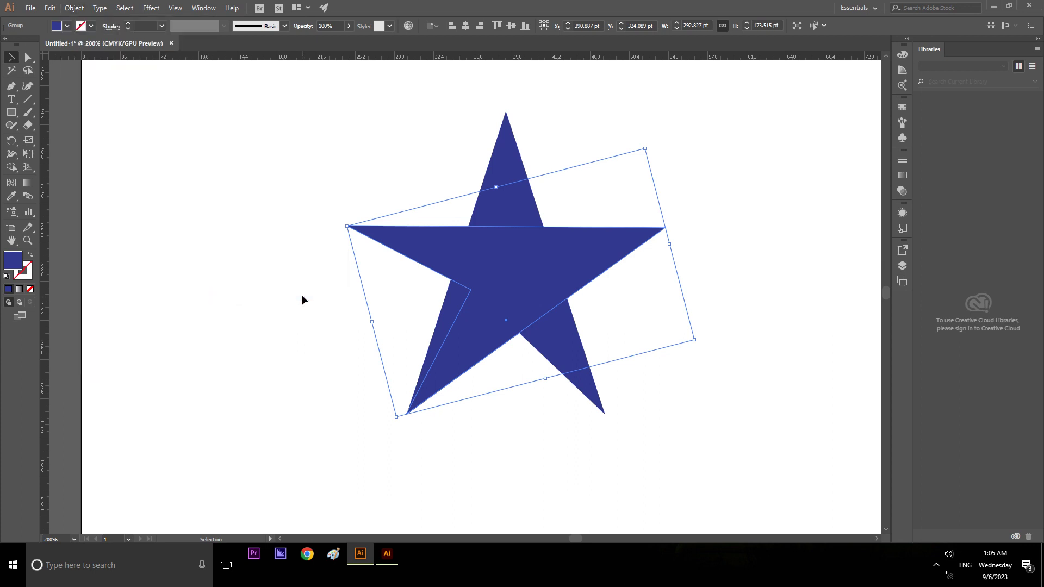
pyautogui.click(74, 7)
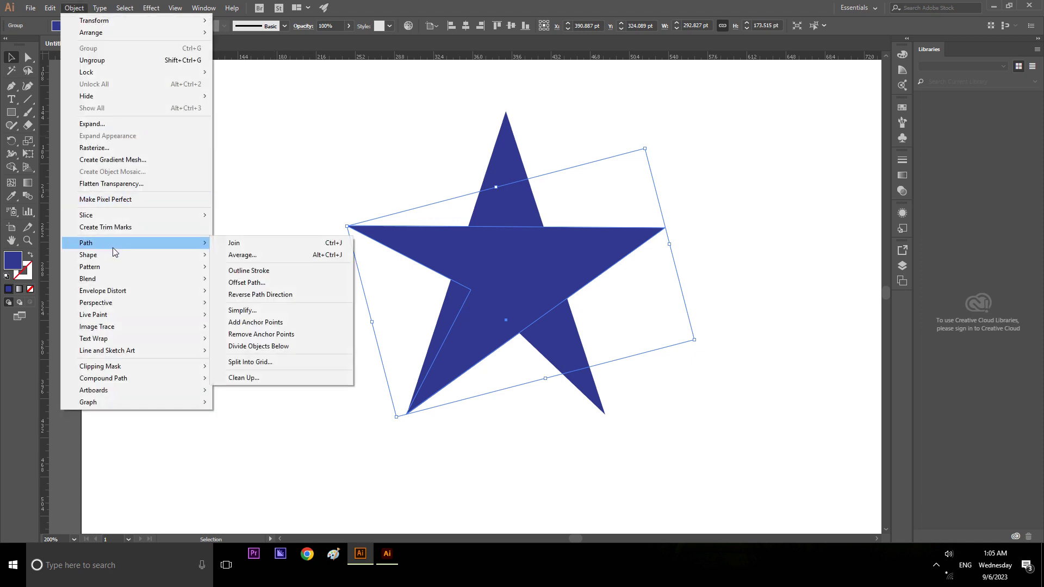
pyautogui.moveTo(85, 243)
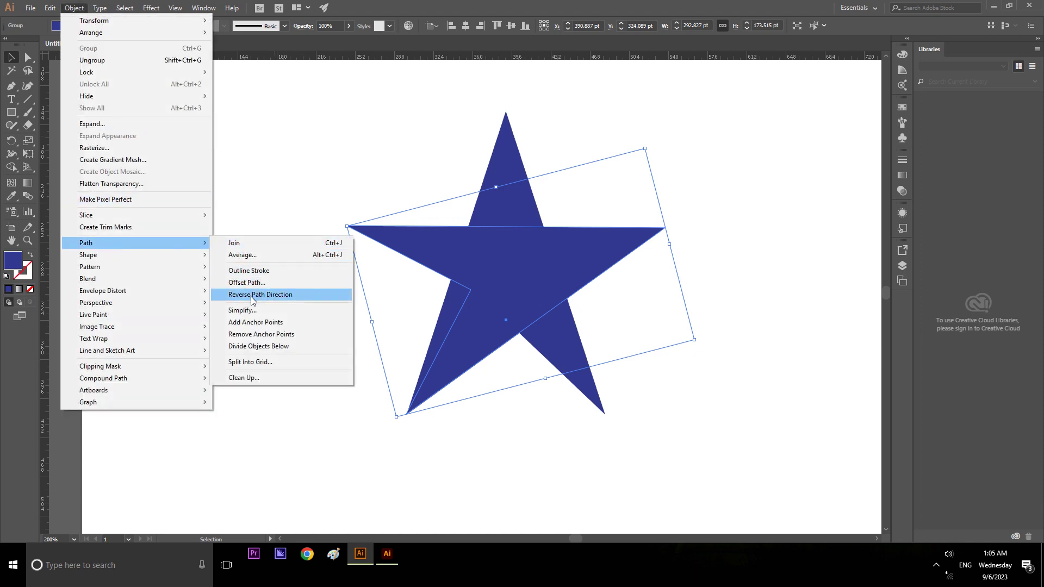
pyautogui.click(270, 275)
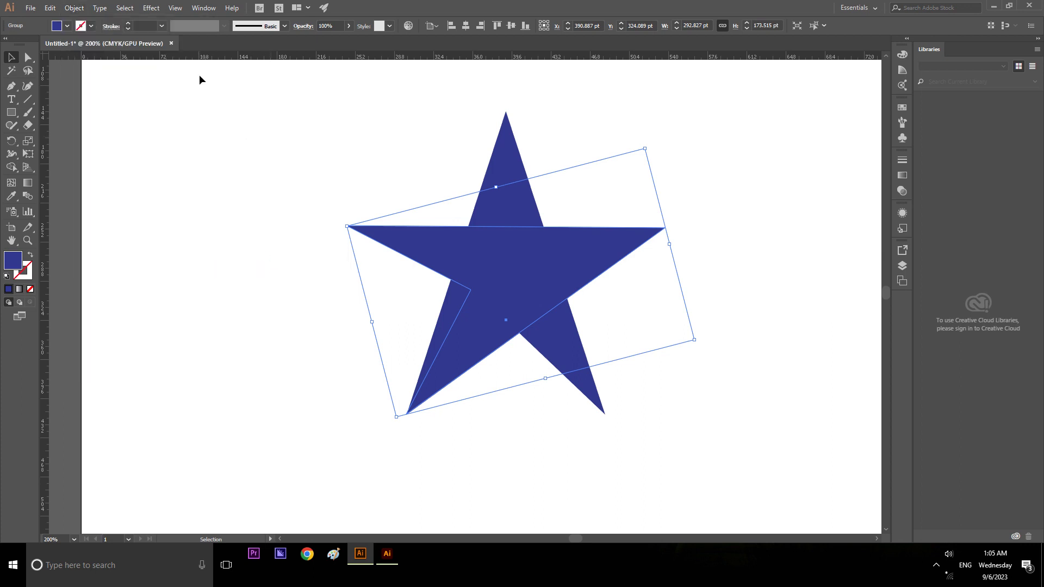
pyautogui.click(74, 8)
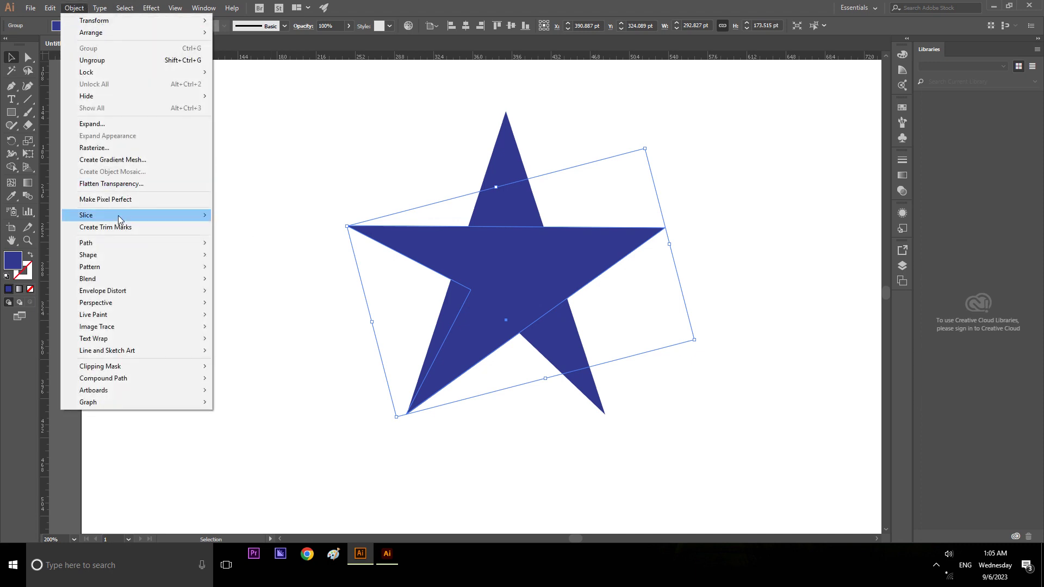
pyautogui.moveTo(135, 243)
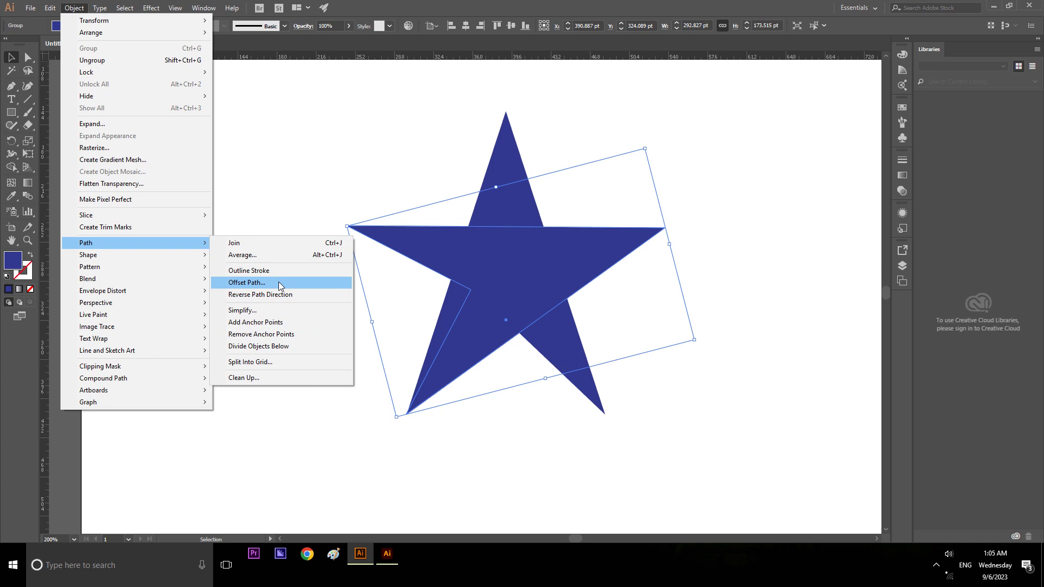
pyautogui.click(278, 282)
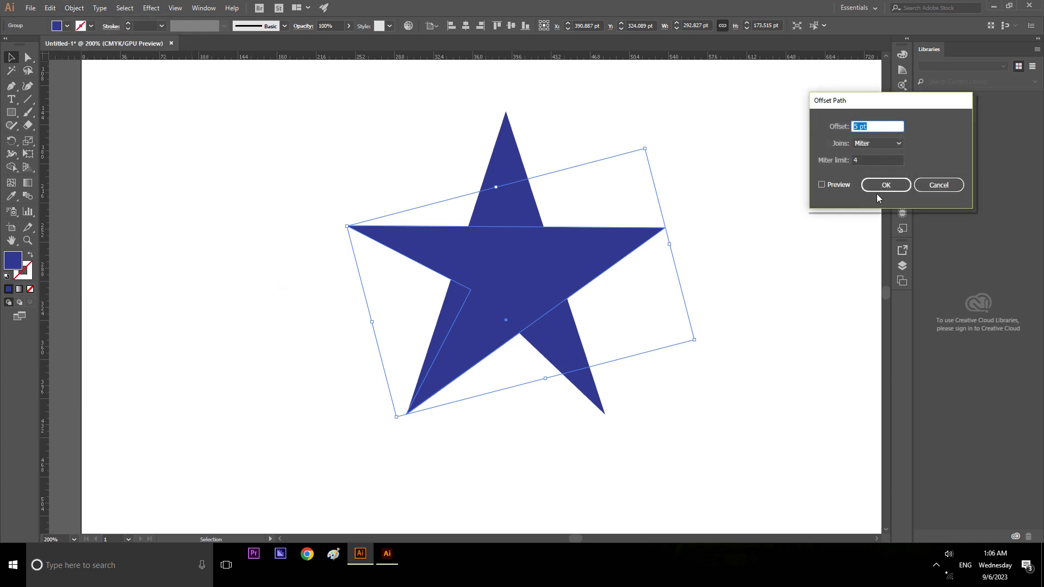
pyautogui.click(839, 185)
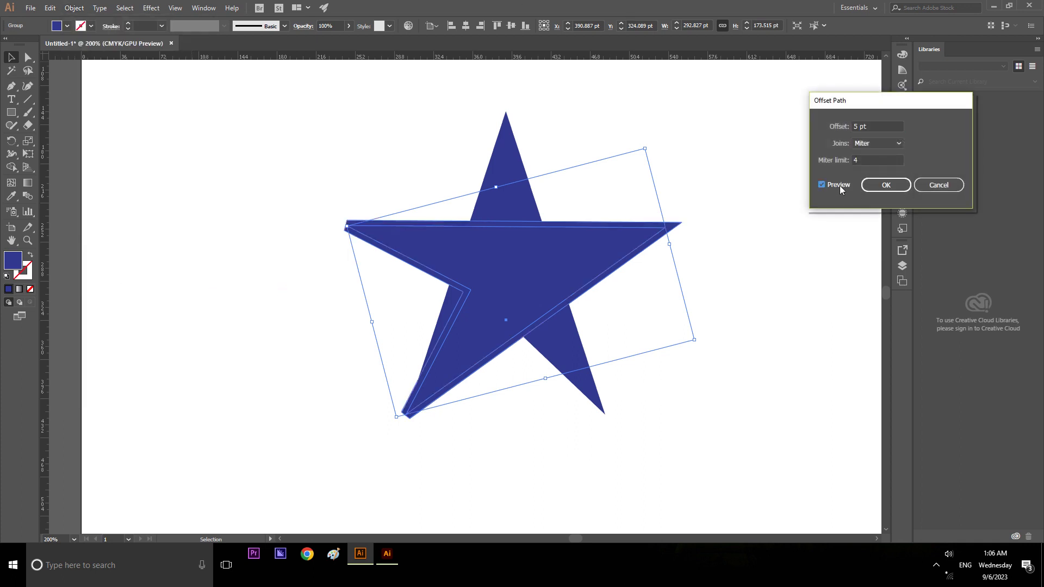
pyautogui.click(900, 142)
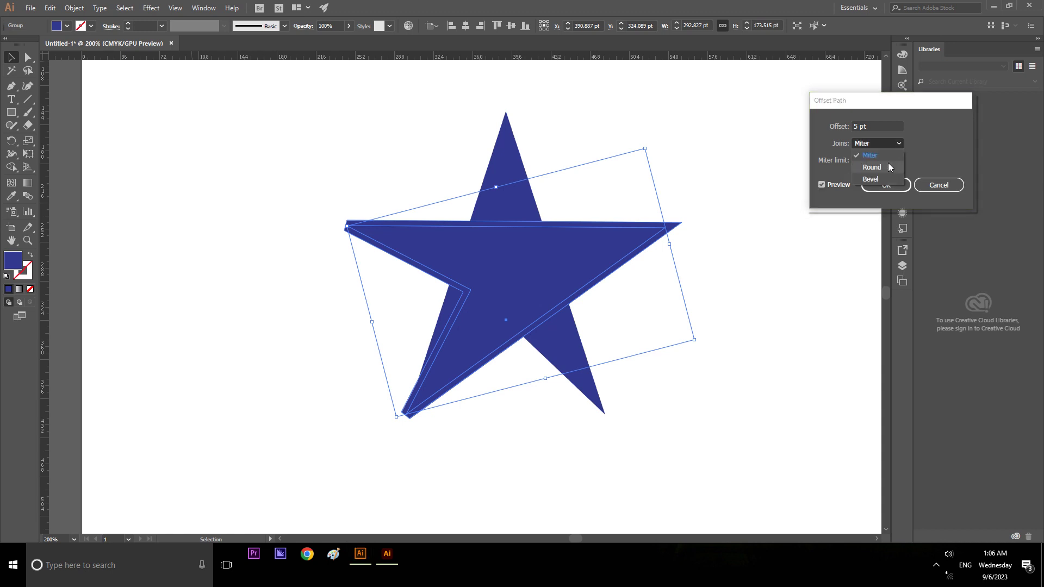
pyautogui.click(888, 162)
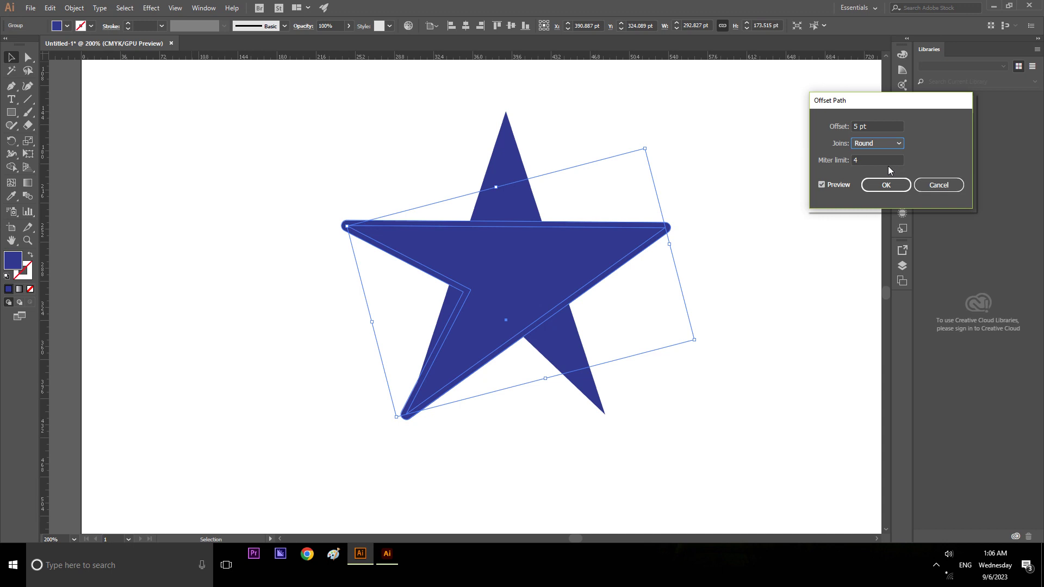
pyautogui.click(889, 188)
pyautogui.click(751, 173)
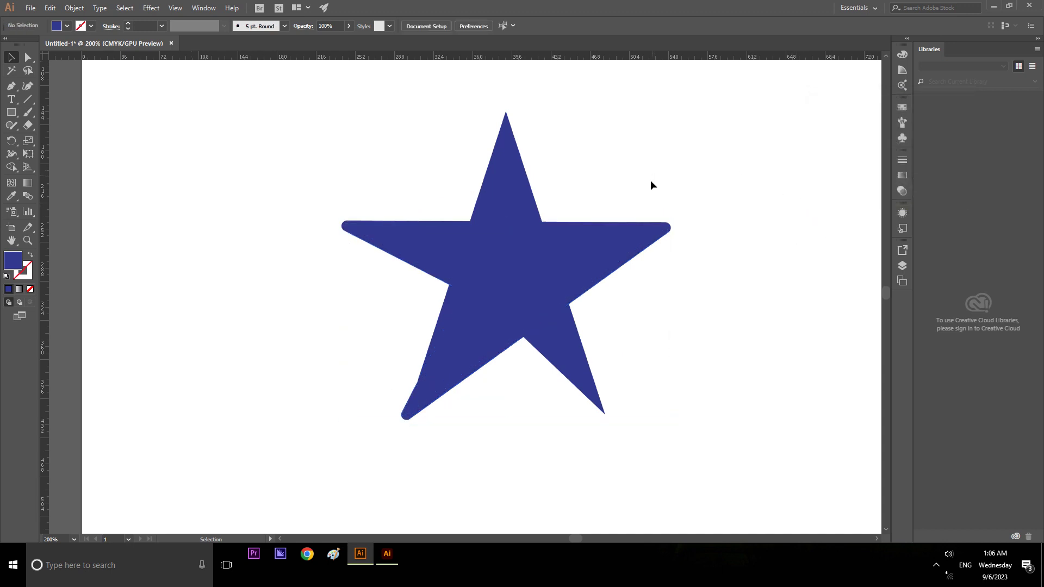
pyautogui.click(612, 240)
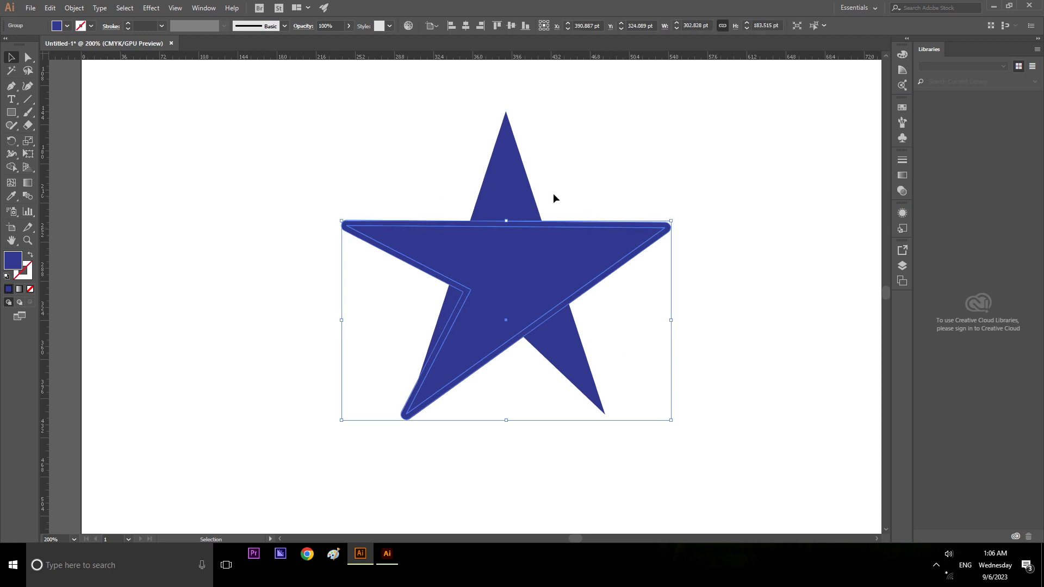
pyautogui.hotkey('ctrl', 'z')
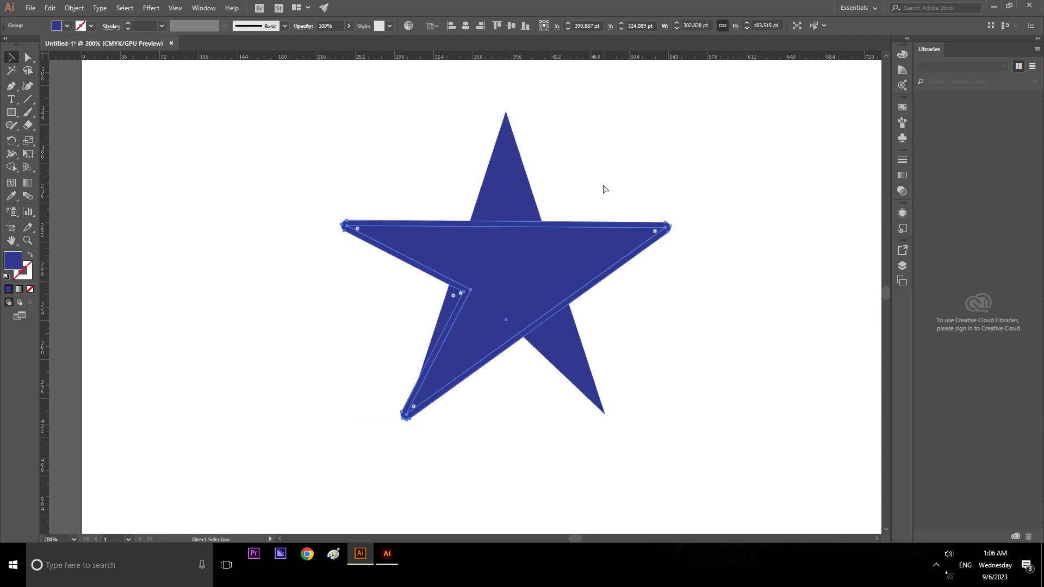
pyautogui.hotkey('ctrl', 'z')
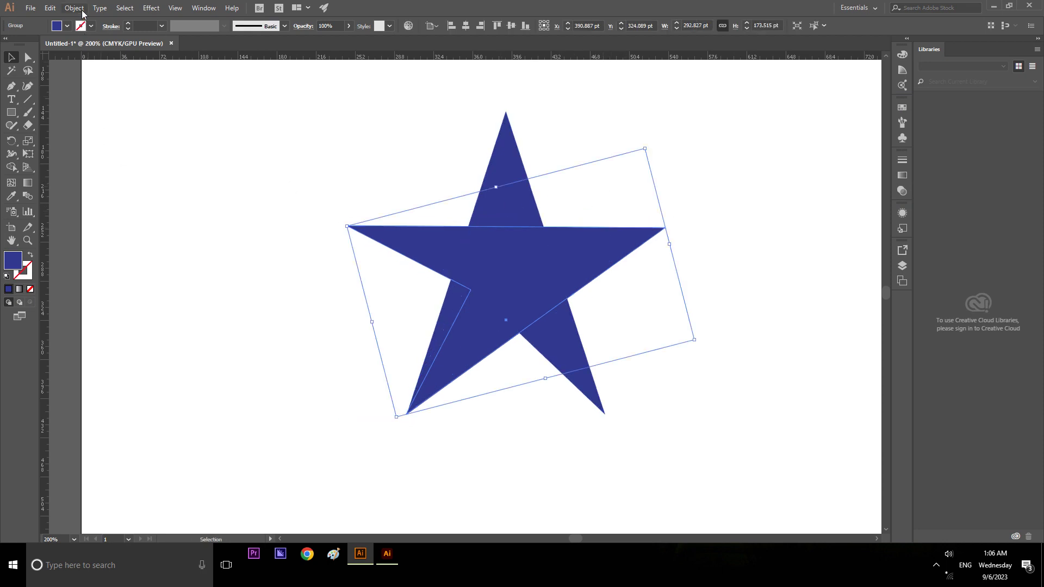
# - Offset the wide arm piece by 15 pt with Round joins, after previewing 20 and 10 pt
pyautogui.click(79, 8)
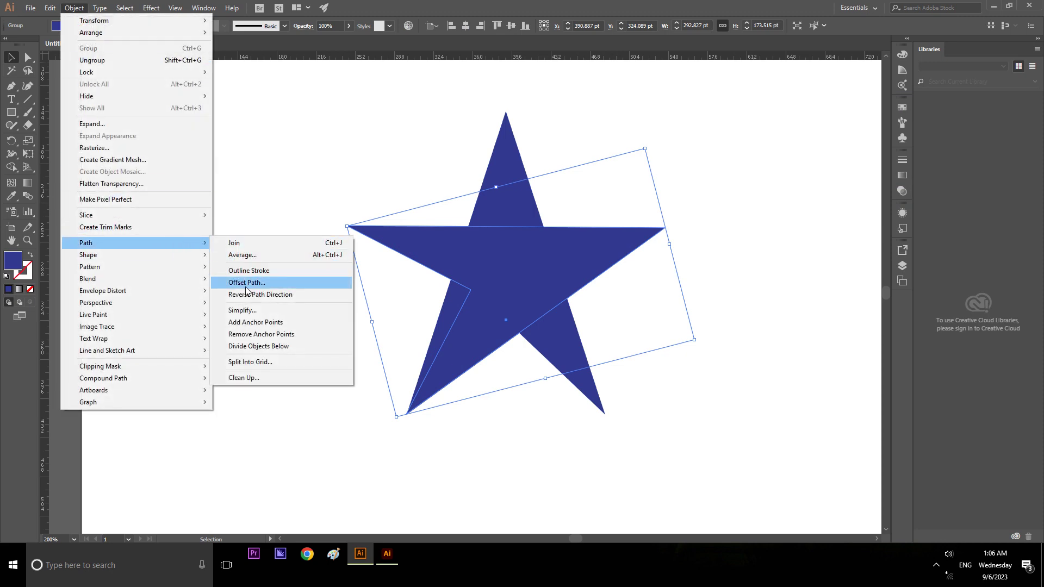
pyautogui.click(247, 284)
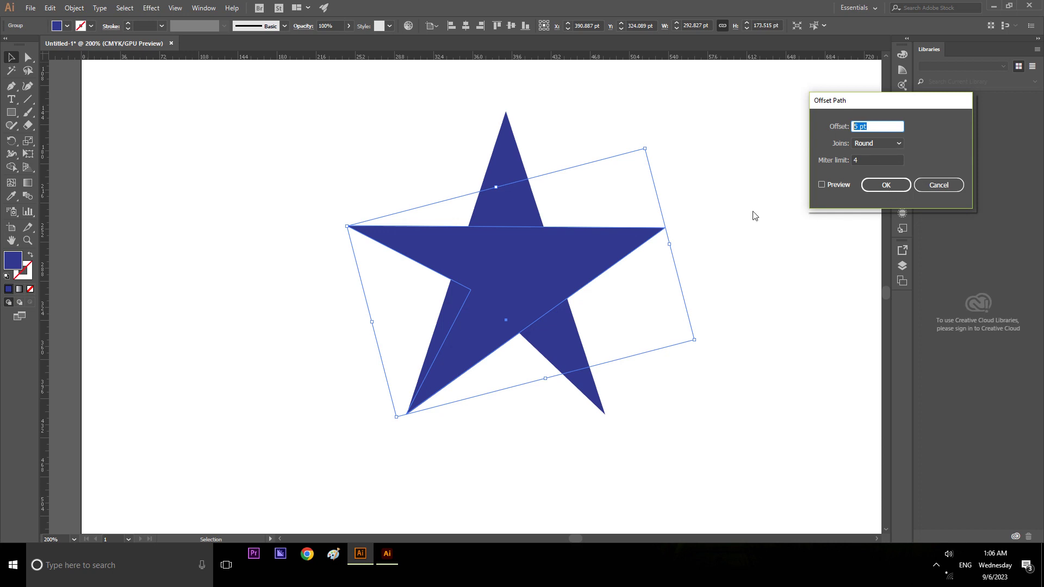
pyautogui.write('20')
pyautogui.click(836, 187)
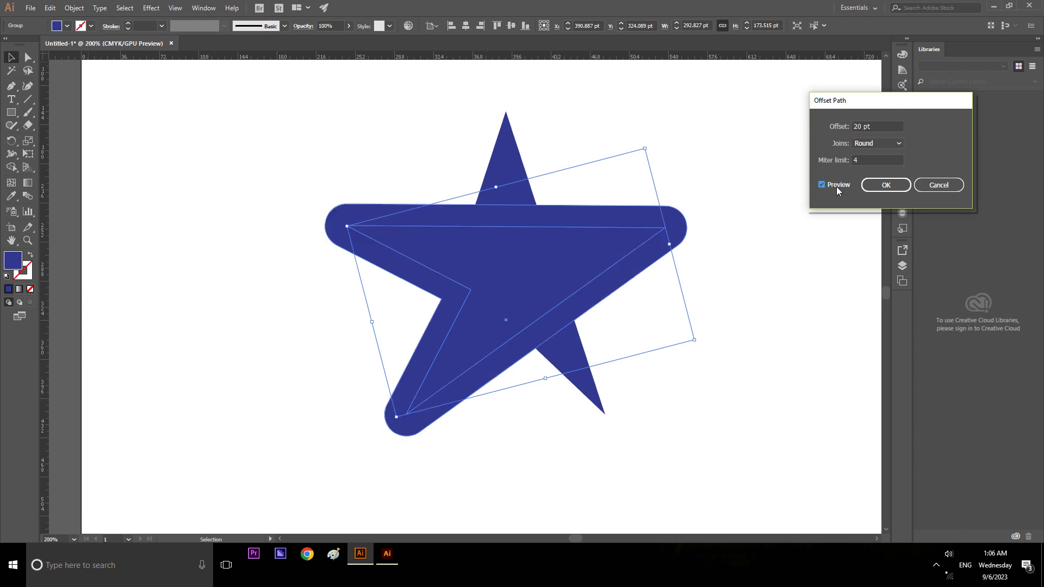
pyautogui.press('Tab')
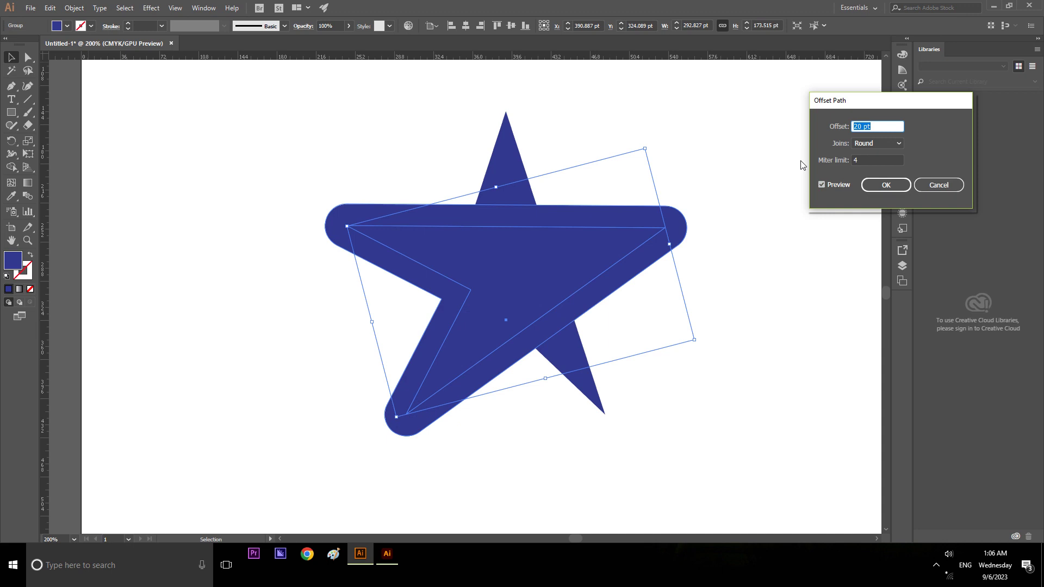
pyautogui.write('10')
pyautogui.press('Tab')
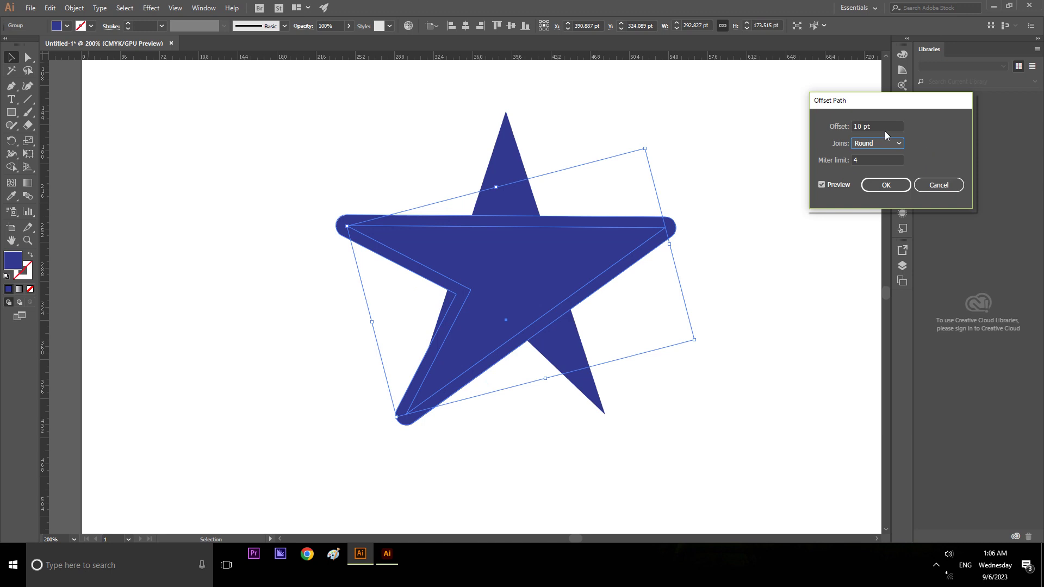
pyautogui.hotkey('shift', 'Tab')
pyautogui.write('15')
pyautogui.press('Tab')
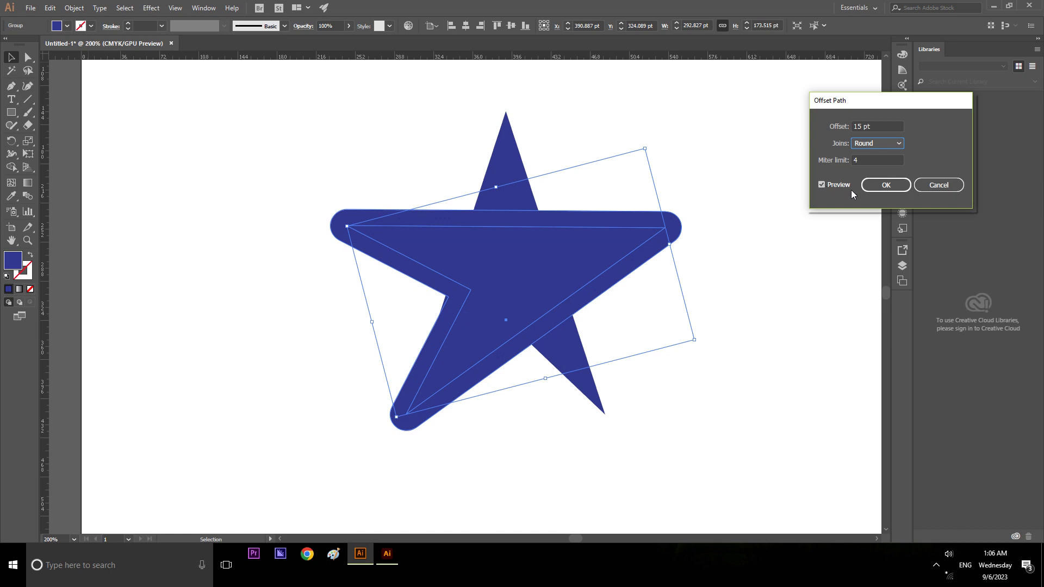
pyautogui.click(889, 187)
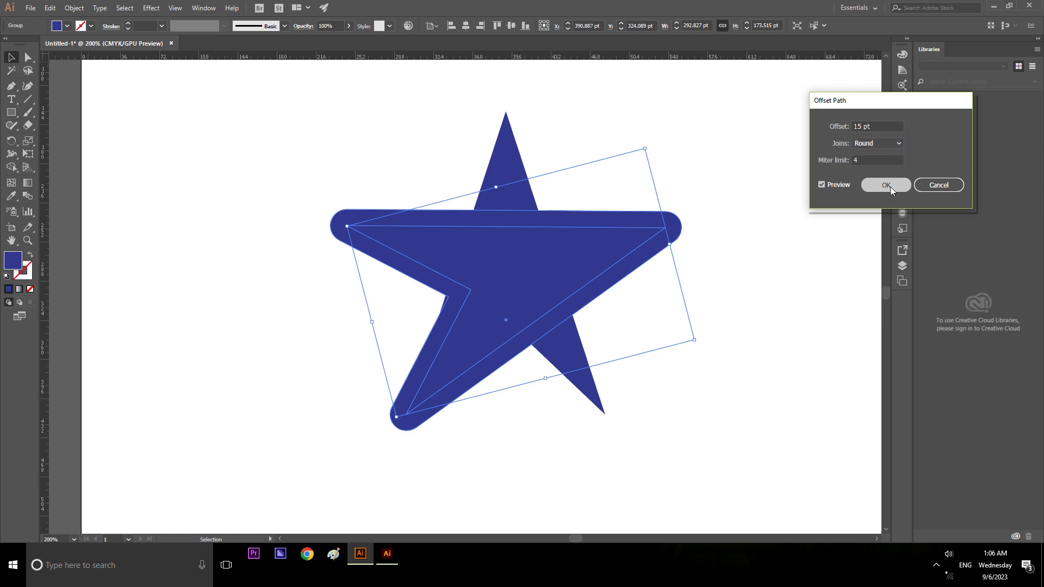
# - Apply a 15 pt Round Offset Path to the star's inner upright piece
pyautogui.click(552, 175)
pyautogui.click(519, 169)
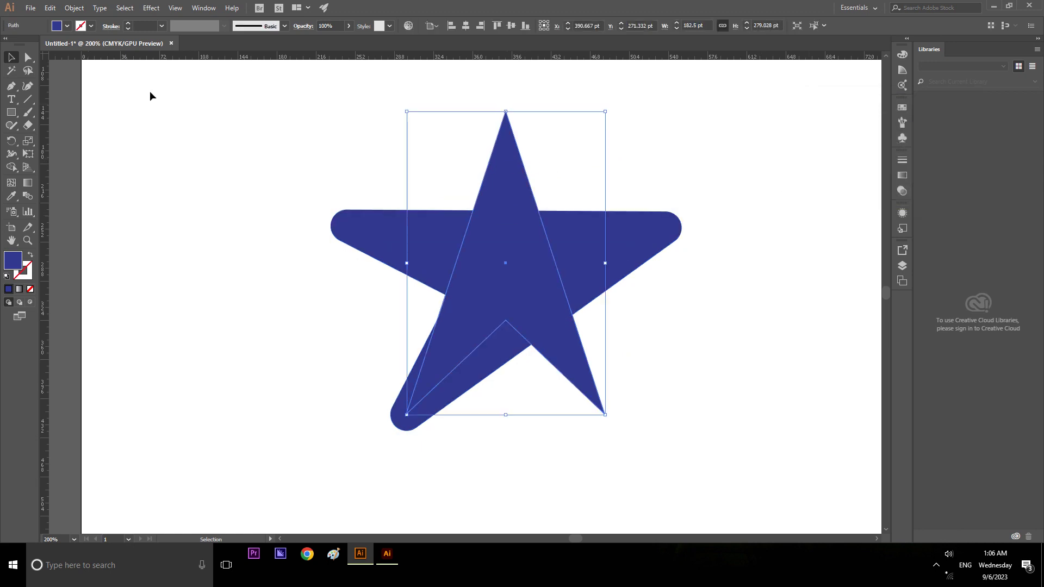
pyautogui.click(74, 8)
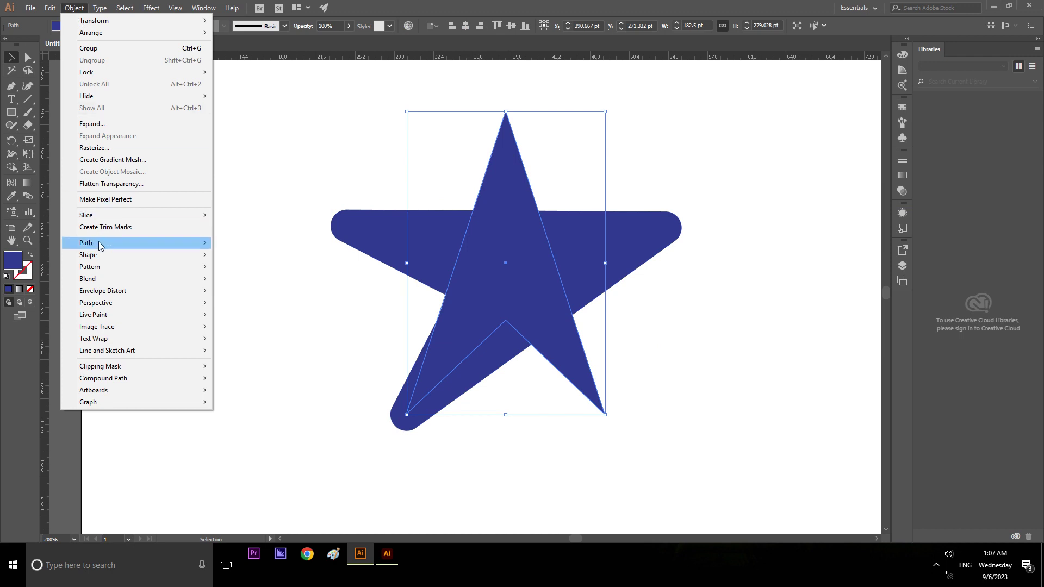
pyautogui.moveTo(86, 242)
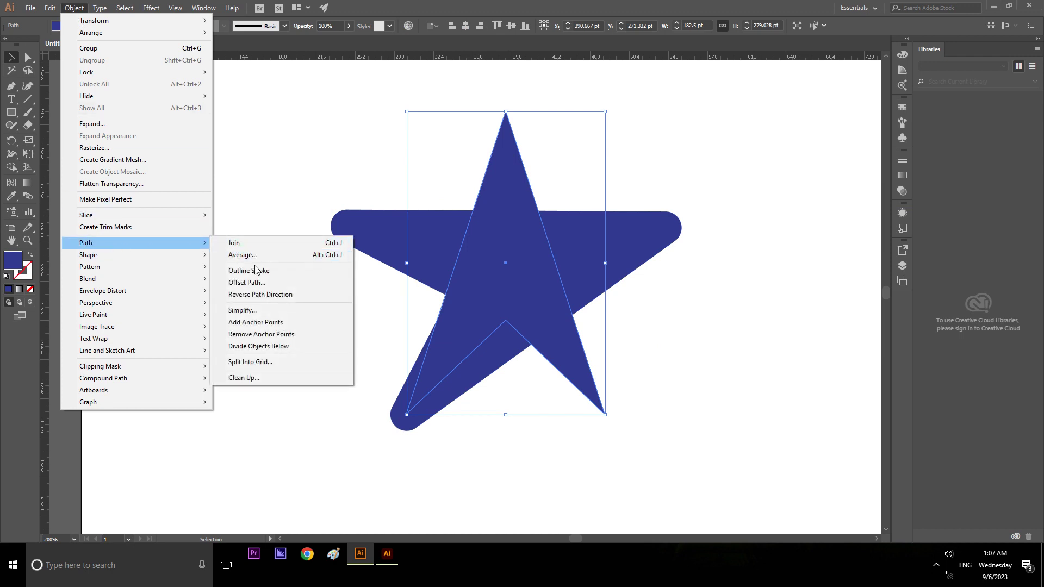
pyautogui.click(252, 282)
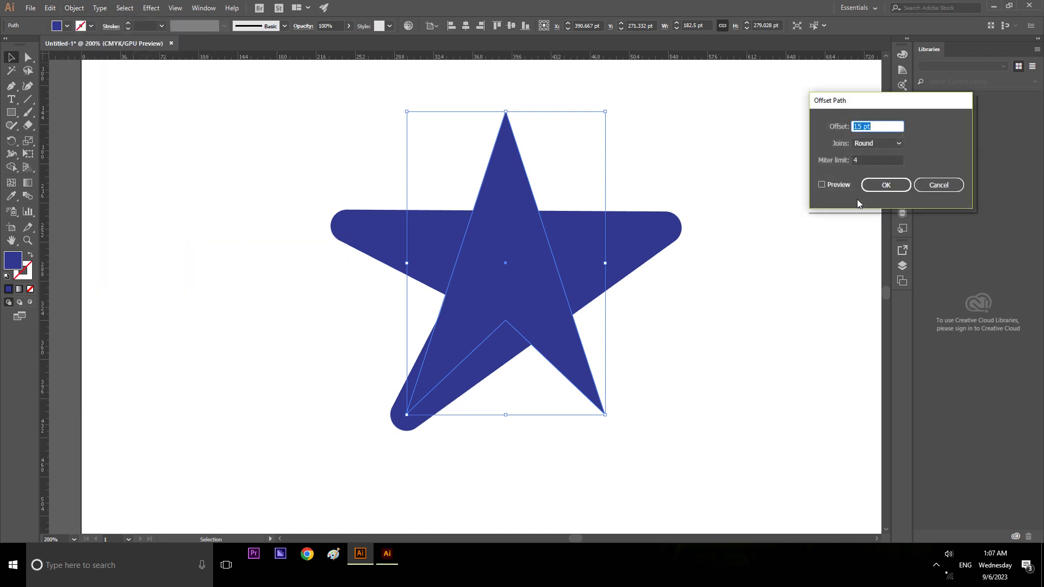
pyautogui.click(836, 186)
pyautogui.click(886, 185)
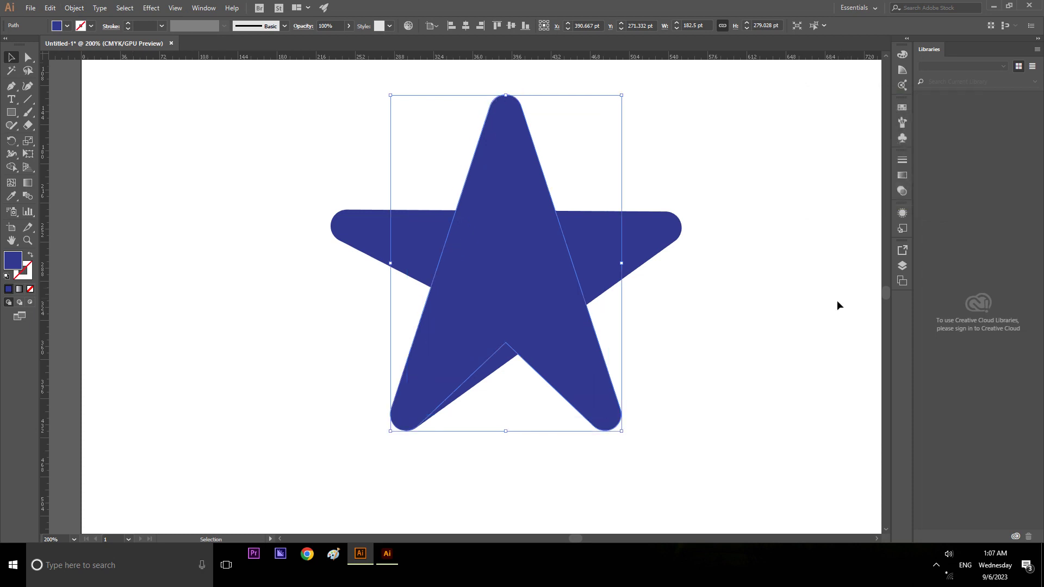
pyautogui.click(680, 240)
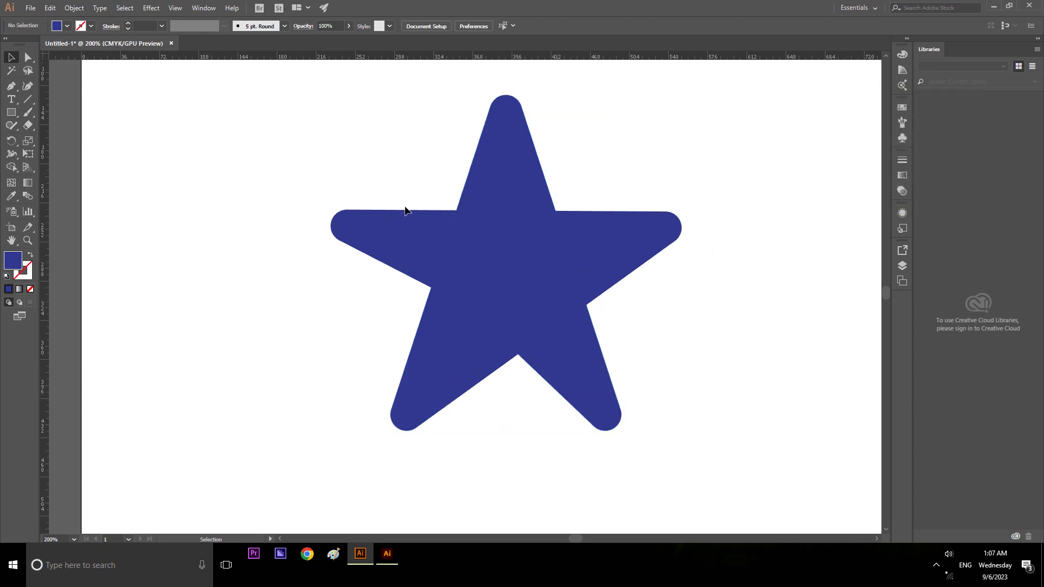
# - Select and deselect the star pieces to inspect the rounded result
pyautogui.click(407, 226)
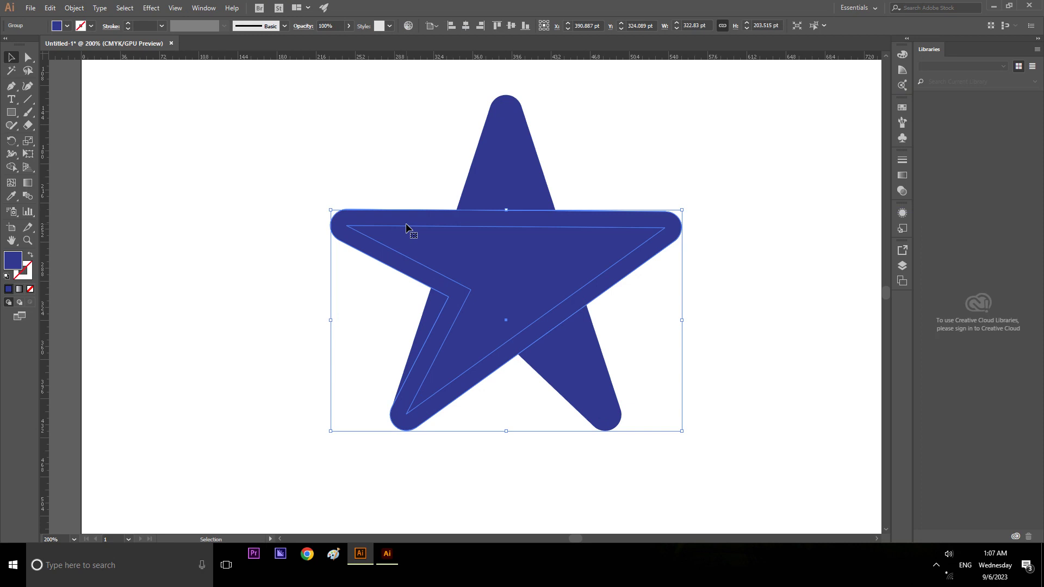
pyautogui.click(621, 167)
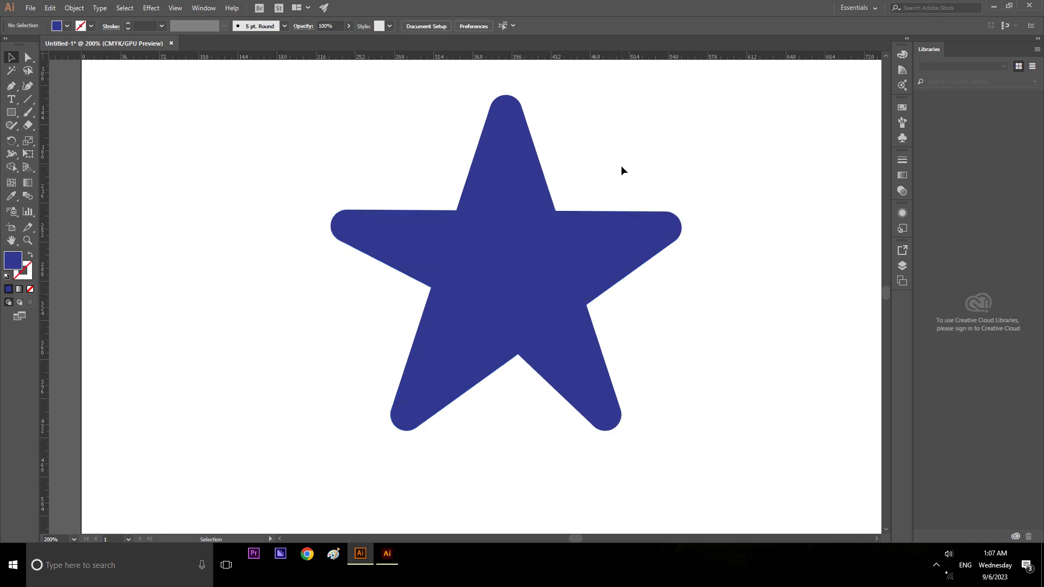
pyautogui.click(627, 271)
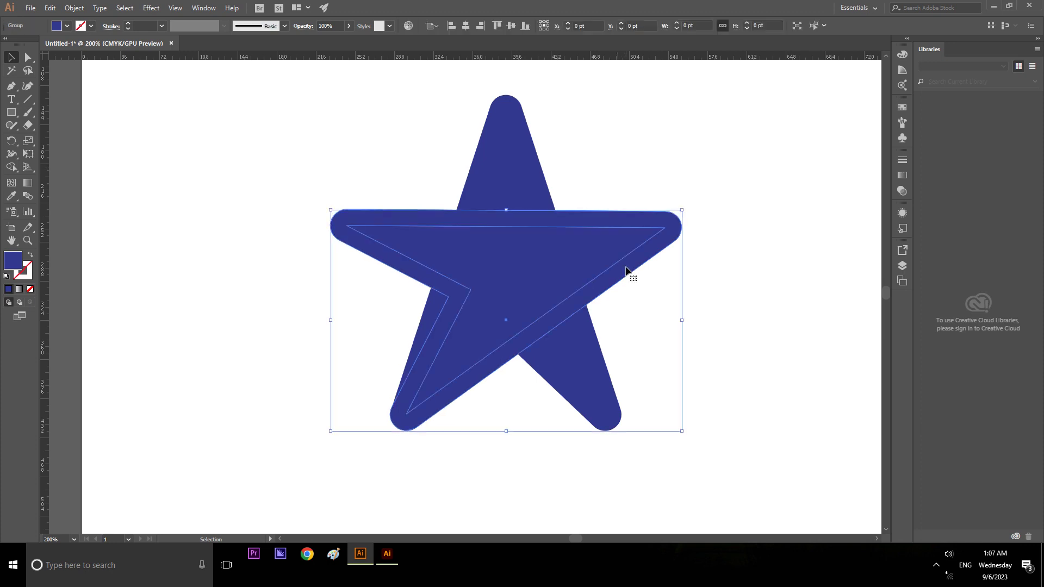
pyautogui.click(741, 337)
pyautogui.click(605, 365)
pyautogui.click(726, 354)
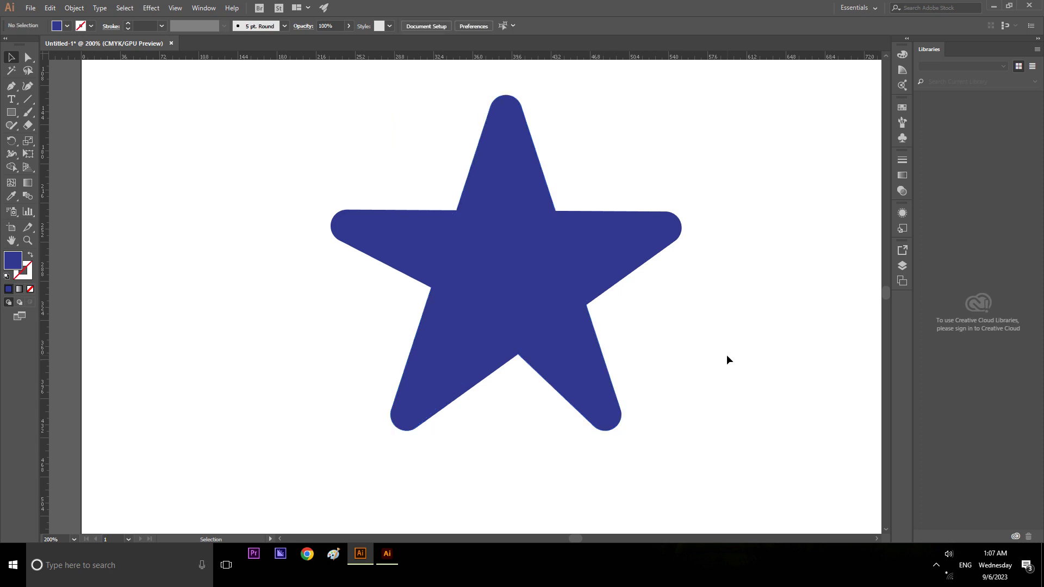
# - Drag a horizontal guide from the top ruler to the star arms' top edge
pyautogui.click(489, 161)
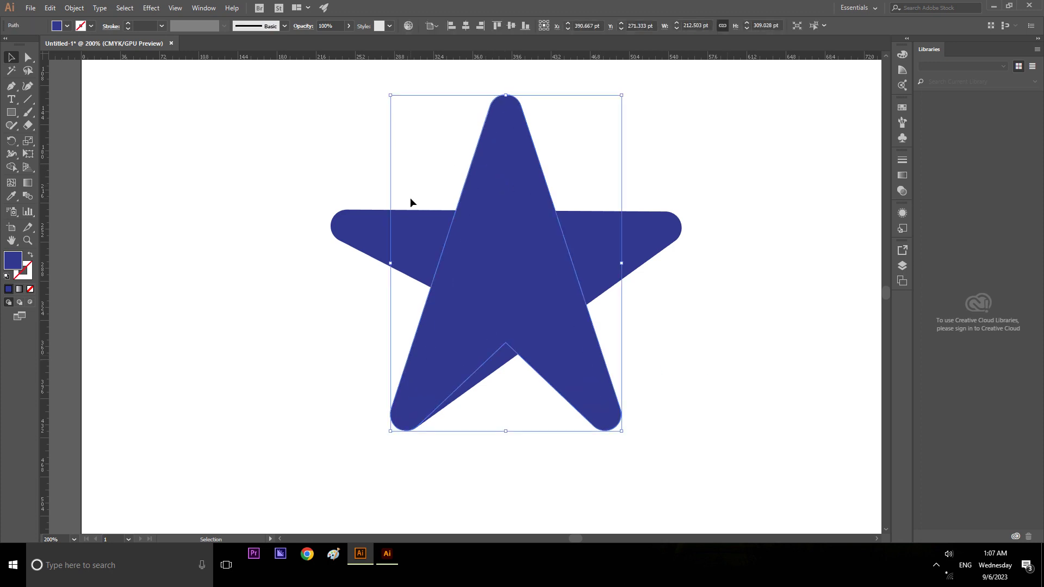
pyautogui.click(348, 217)
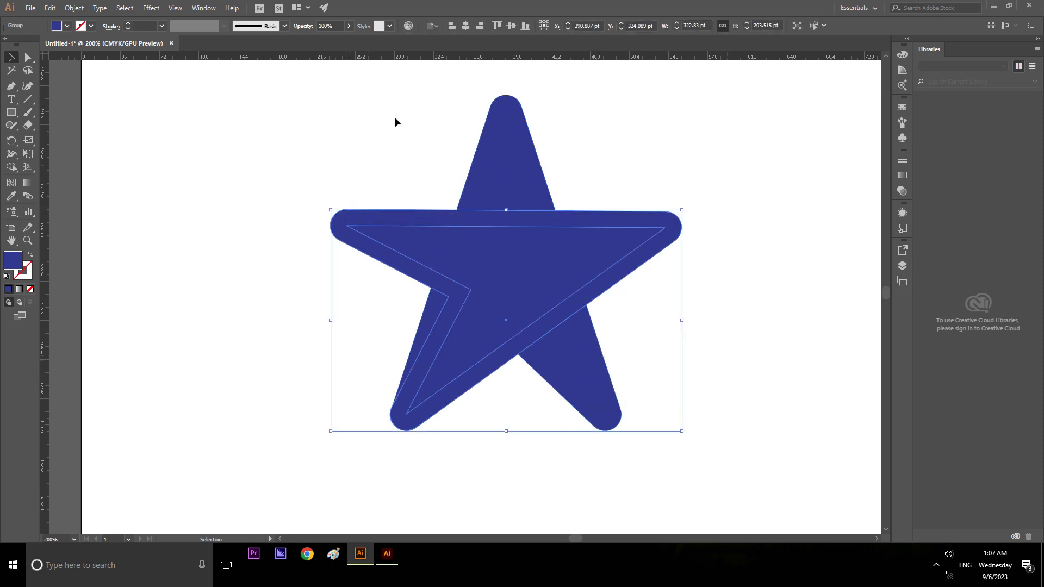
pyautogui.moveTo(404, 56); pyautogui.dragTo(409, 212)
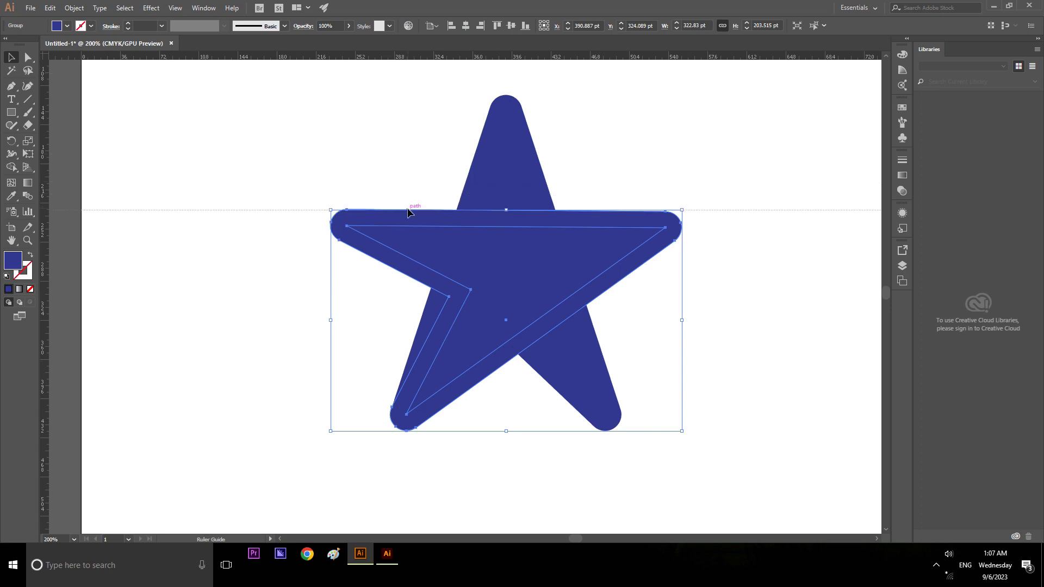
pyautogui.moveTo(409, 212); pyautogui.dragTo(408, 212)
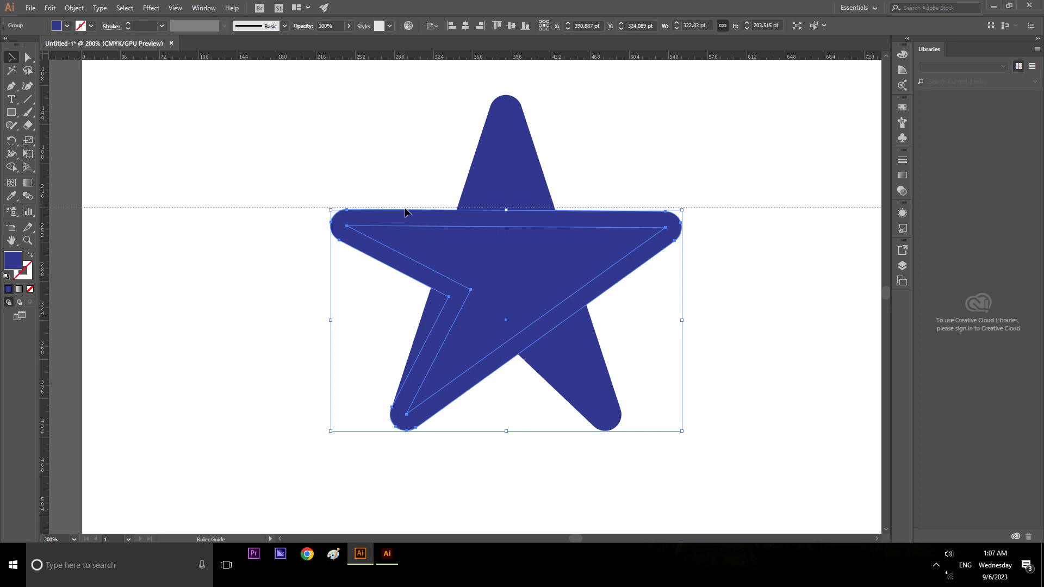
pyautogui.click(472, 173)
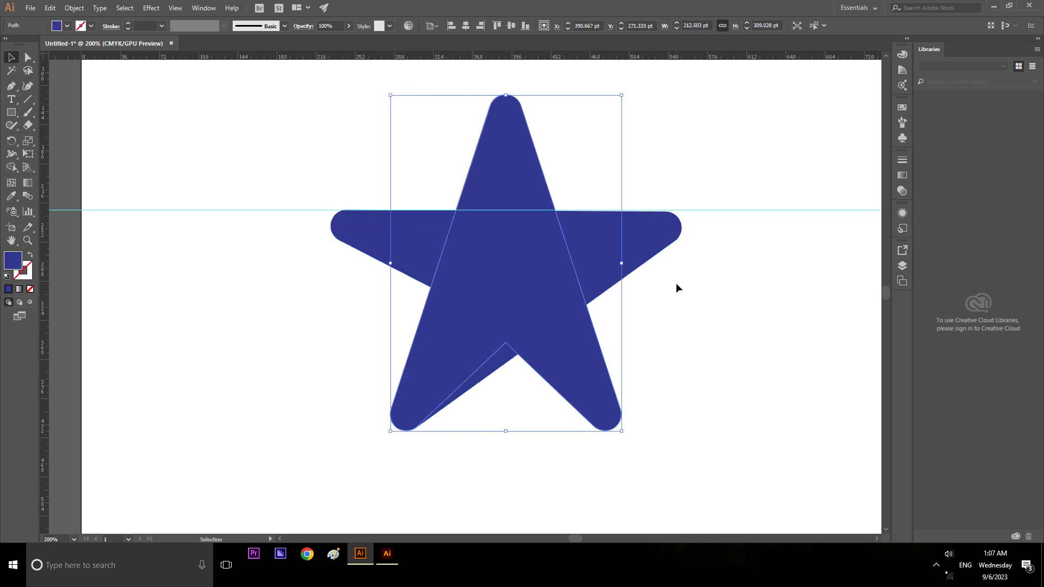
pyautogui.click(654, 260)
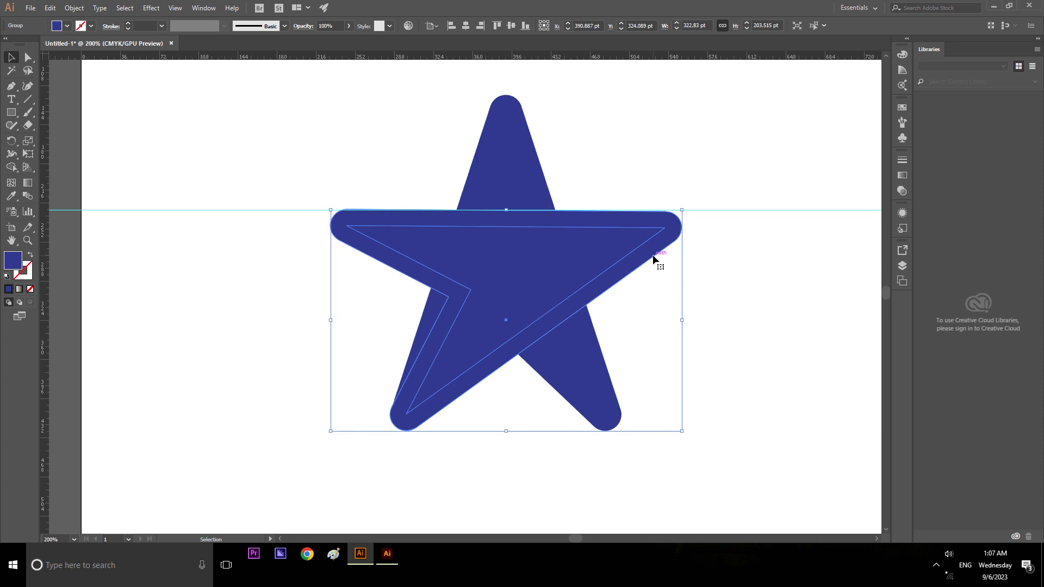
# - Draw a 104 × 144.5 pt rectangle over the star's lower-right arm, tilted to about 306°
pyautogui.click(11, 113)
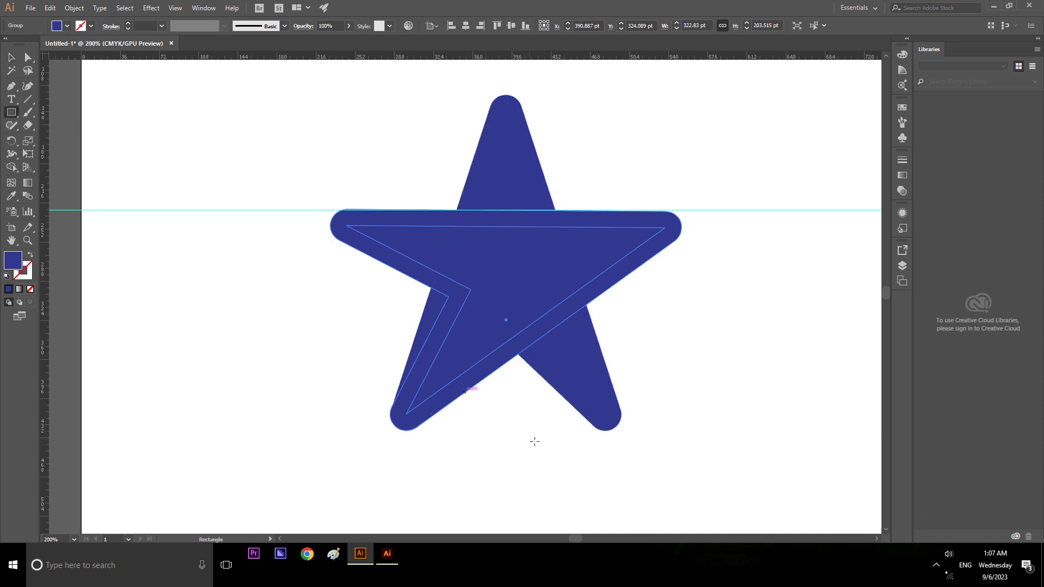
pyautogui.moveTo(535, 453)
pyautogui.mouseDown()
pyautogui.moveTo(648, 295)
pyautogui.moveTo(673, 374)
pyautogui.mouseUp()
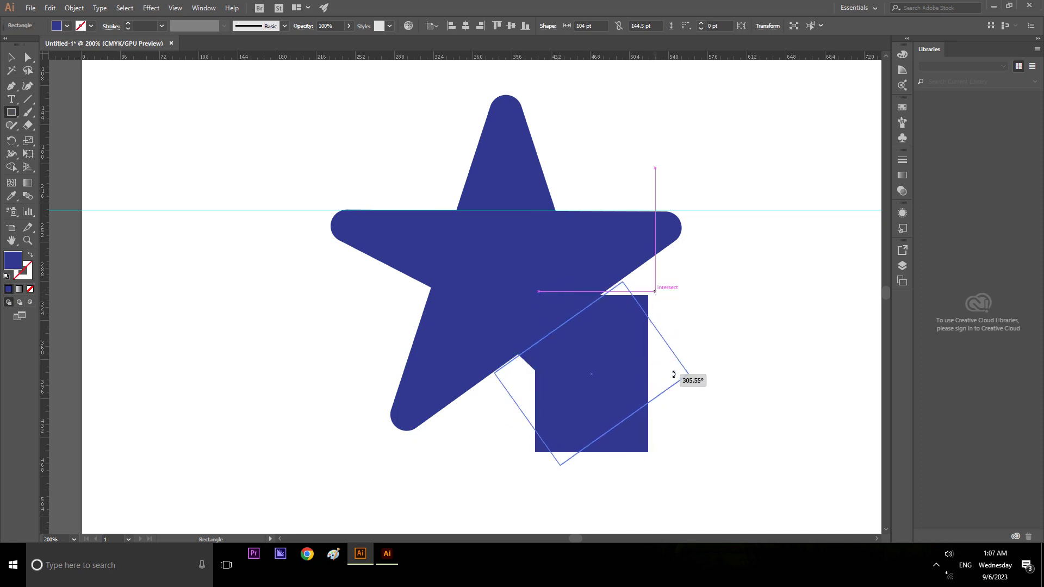
pyautogui.moveTo(673, 374); pyautogui.dragTo(673, 374)
pyautogui.click(11, 57)
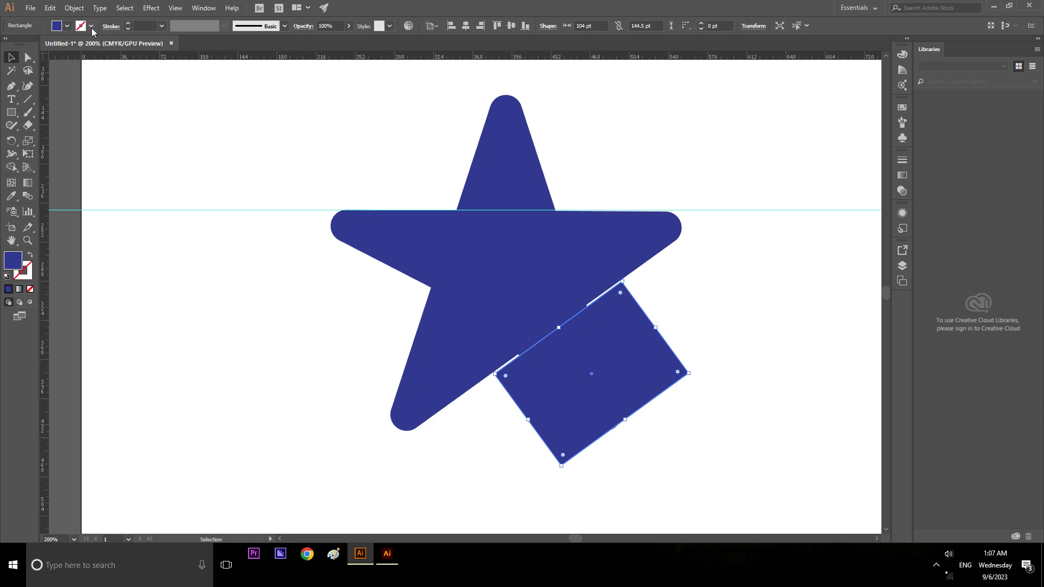
# - Give the rectangle a red outline with no fill and nudge it against the star's lower-right edge
pyautogui.hotkey('shift', 'x')
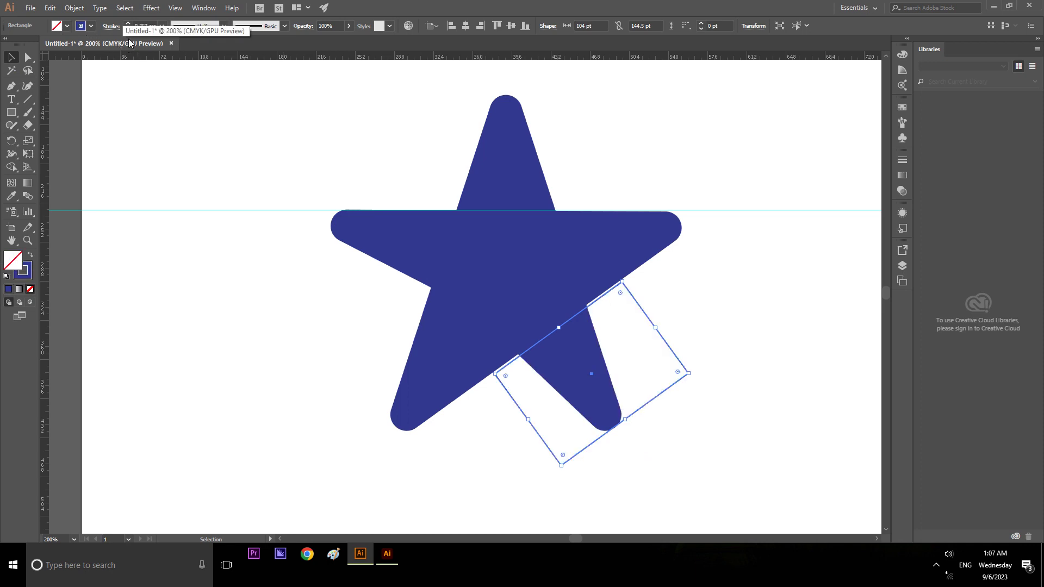
pyautogui.click(90, 26)
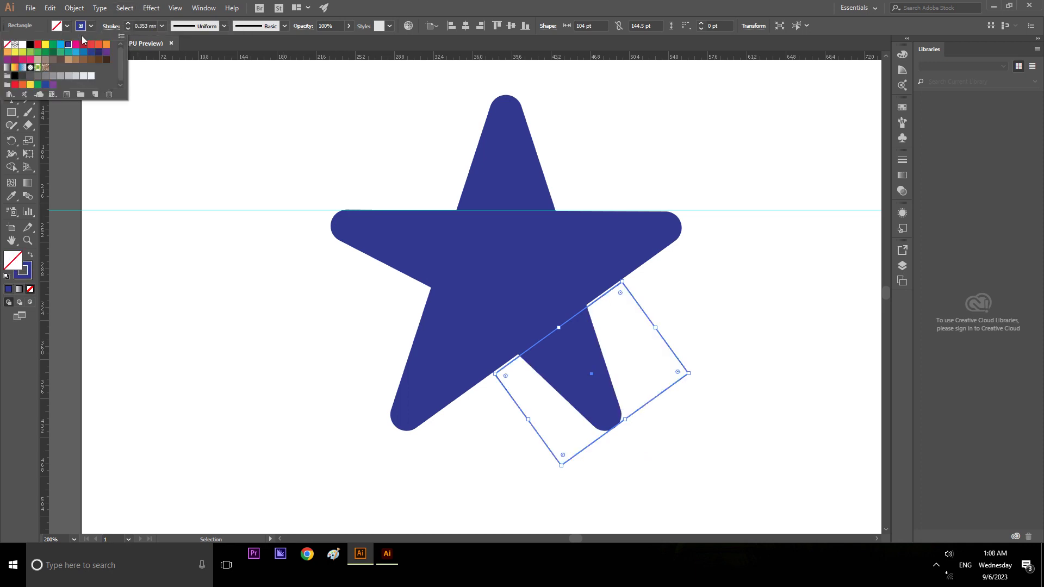
pyautogui.click(37, 46)
pyautogui.click(152, 164)
pyautogui.click(739, 397)
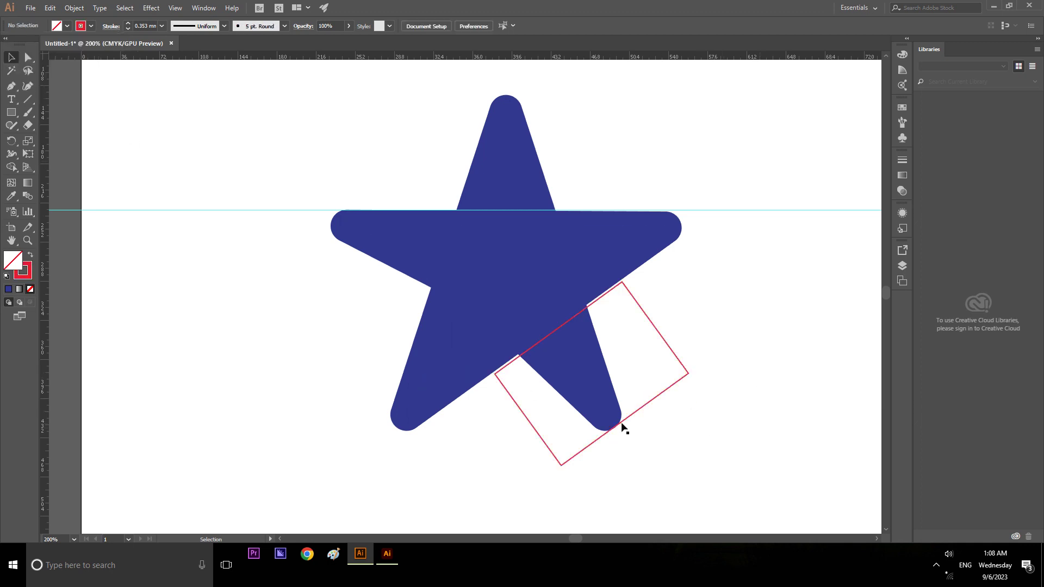
pyautogui.scroll(3, 620, 424)
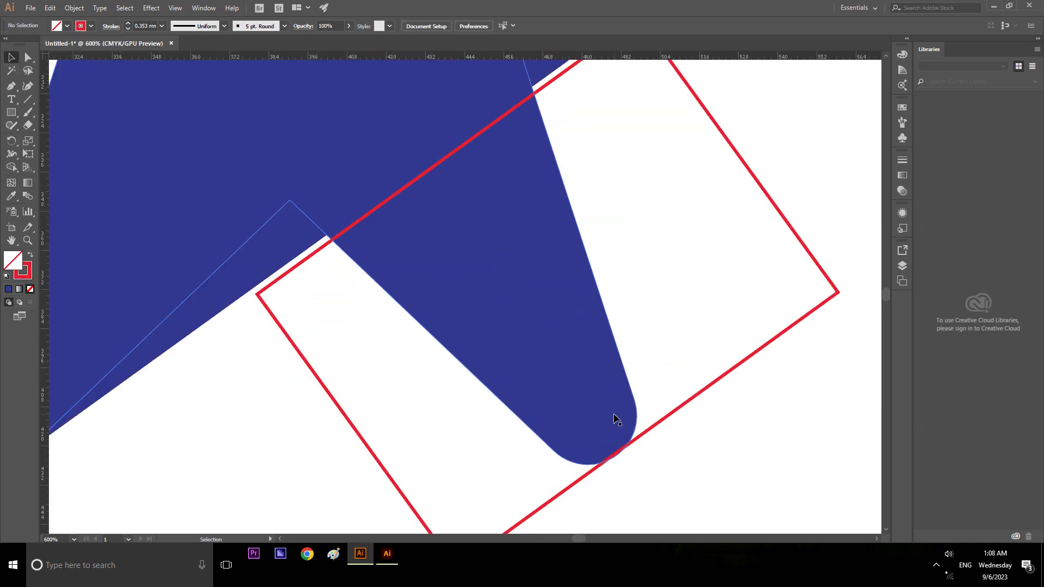
pyautogui.click(703, 391)
pyautogui.moveTo(702, 389); pyautogui.dragTo(695, 386)
# - Narrow the red rectangle into a thin strip and delete the horizontal guide
pyautogui.scroll(-1, 619, 398)
pyautogui.scroll(-1, 621, 399)
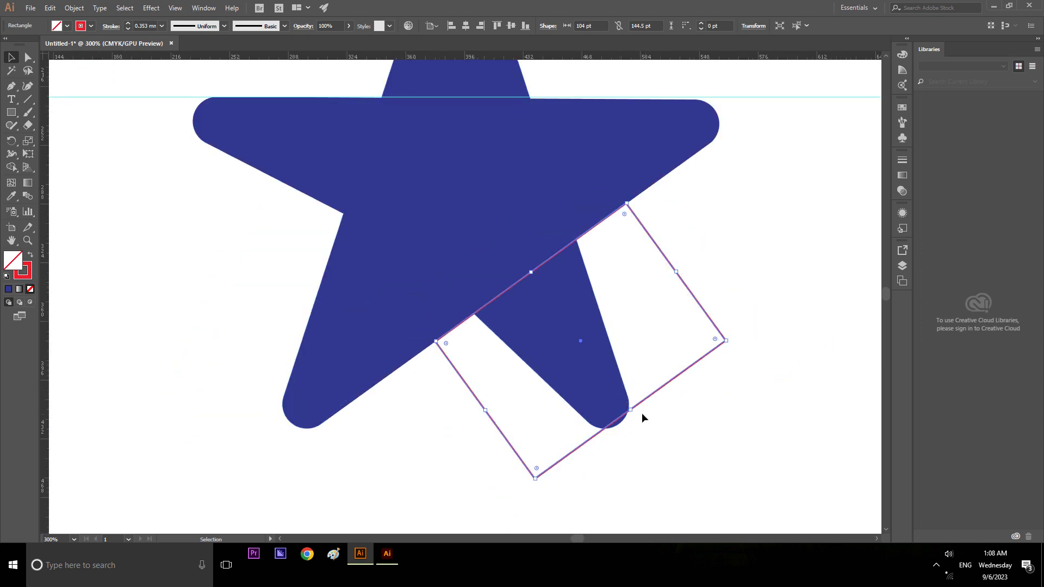
pyautogui.moveTo(632, 410); pyautogui.dragTo(549, 291)
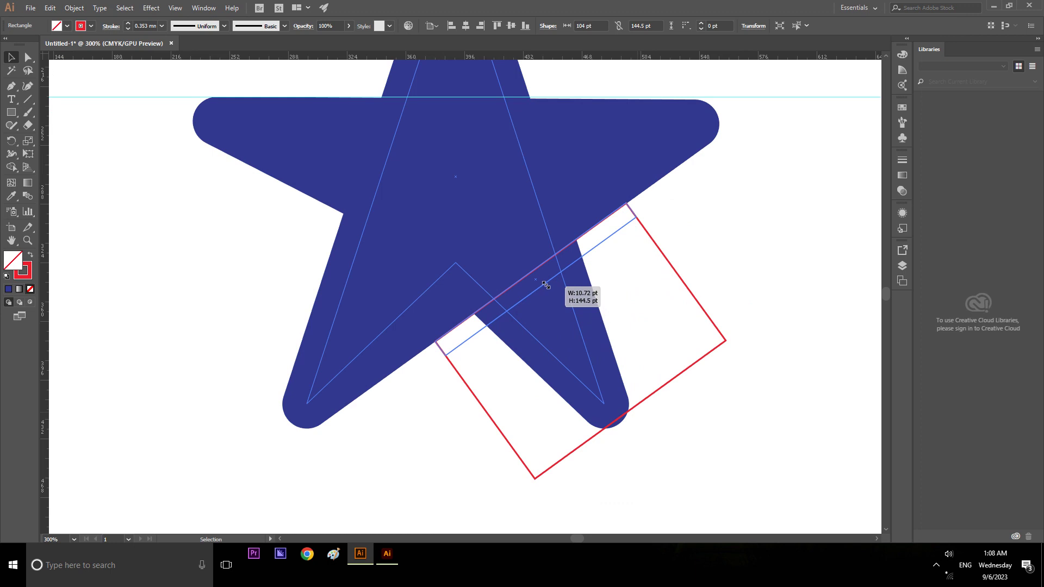
pyautogui.moveTo(549, 291); pyautogui.dragTo(541, 285)
pyautogui.click(747, 354)
pyautogui.scroll(3, 705, 343)
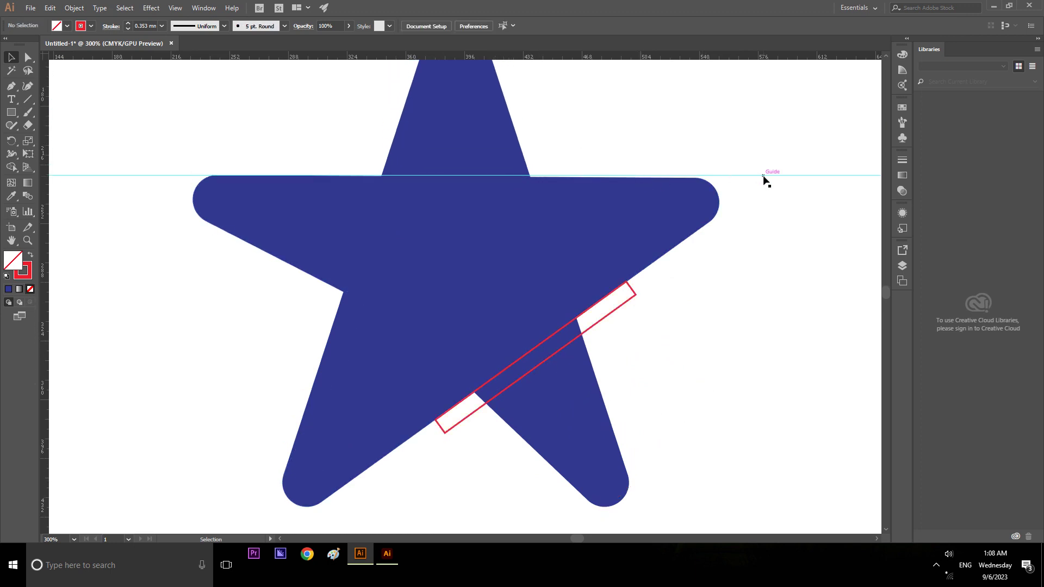
pyautogui.click(763, 175)
pyautogui.press('Delete')
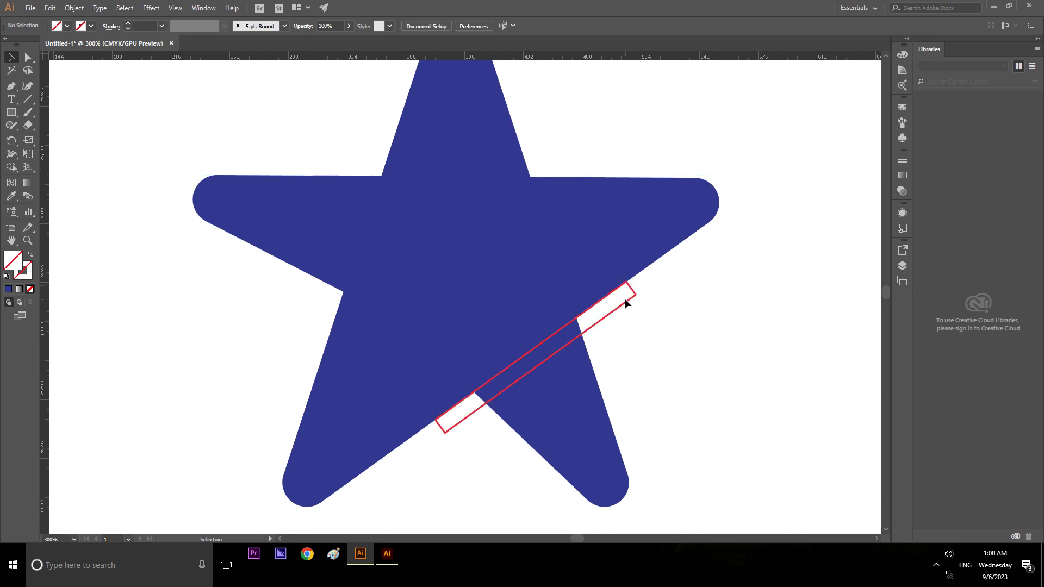
pyautogui.click(629, 306)
pyautogui.moveTo(541, 365); pyautogui.dragTo(538, 360)
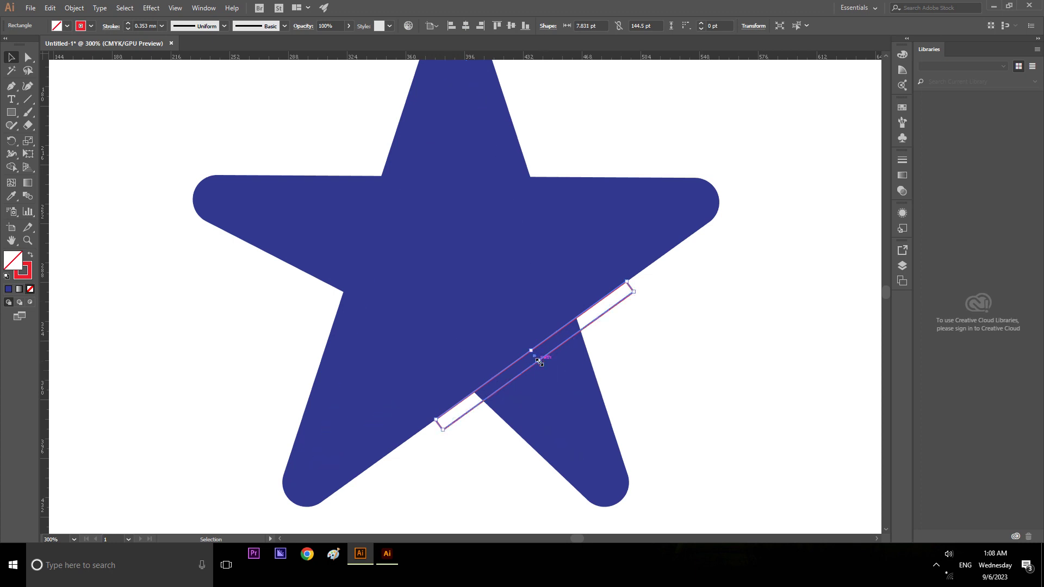
pyautogui.click(723, 343)
# - Alt-drag a copy of the strip upward, rotate it level, and place it on the star's top edge
pyautogui.click(621, 300)
pyautogui.keyDown('alt'); pyautogui.moveTo(621, 300); pyautogui.dragTo(559, 120); pyautogui.keyUp('alt')
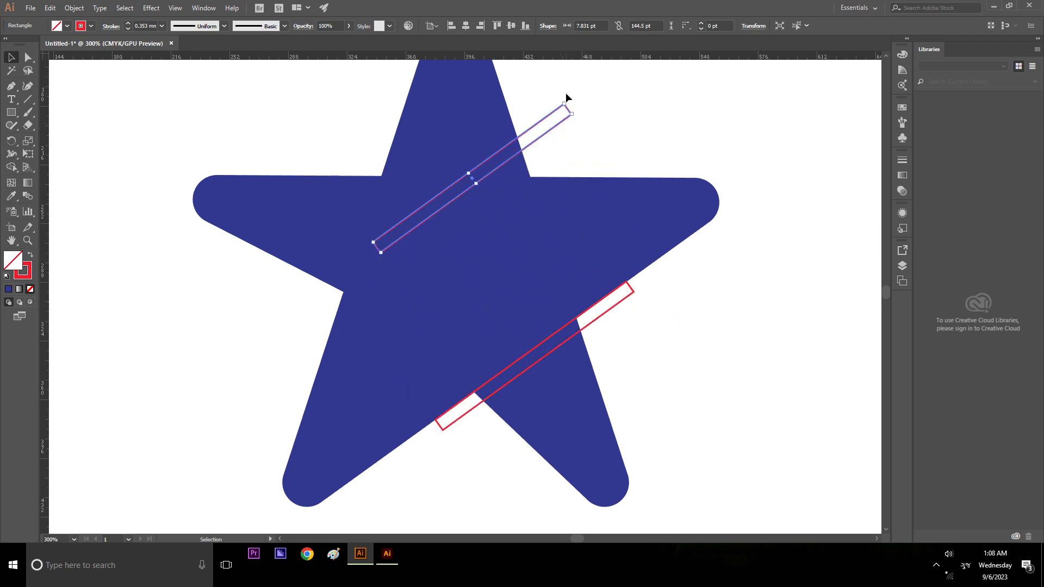
pyautogui.moveTo(575, 109); pyautogui.dragTo(602, 183)
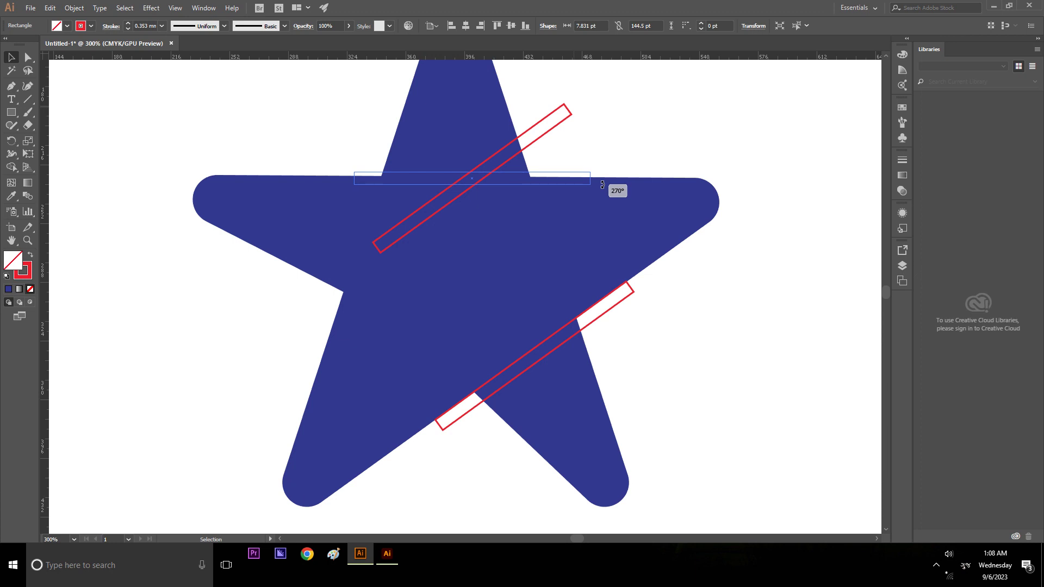
pyautogui.moveTo(603, 182); pyautogui.dragTo(603, 183)
pyautogui.click(615, 136)
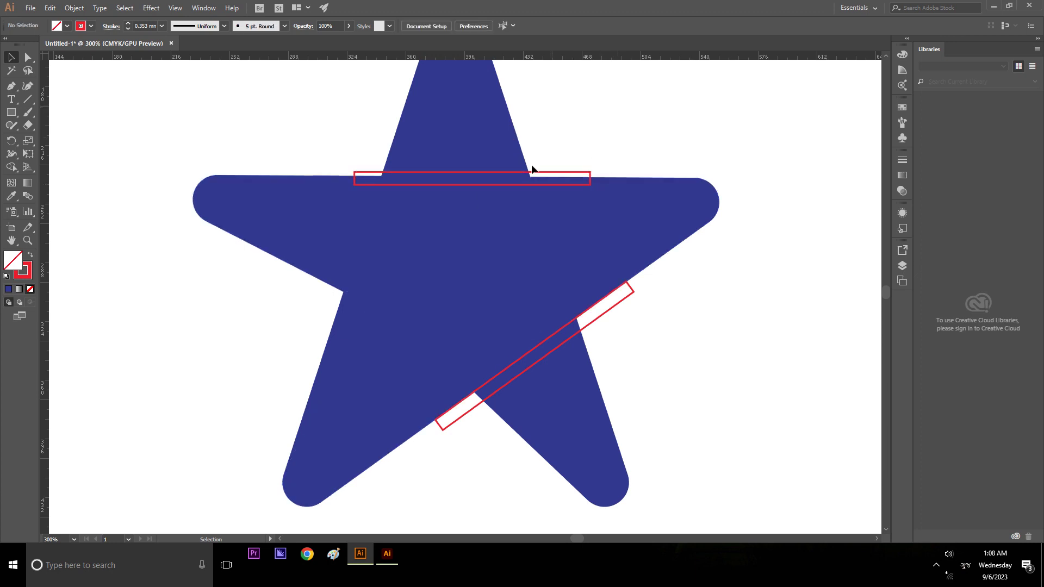
pyautogui.click(474, 173)
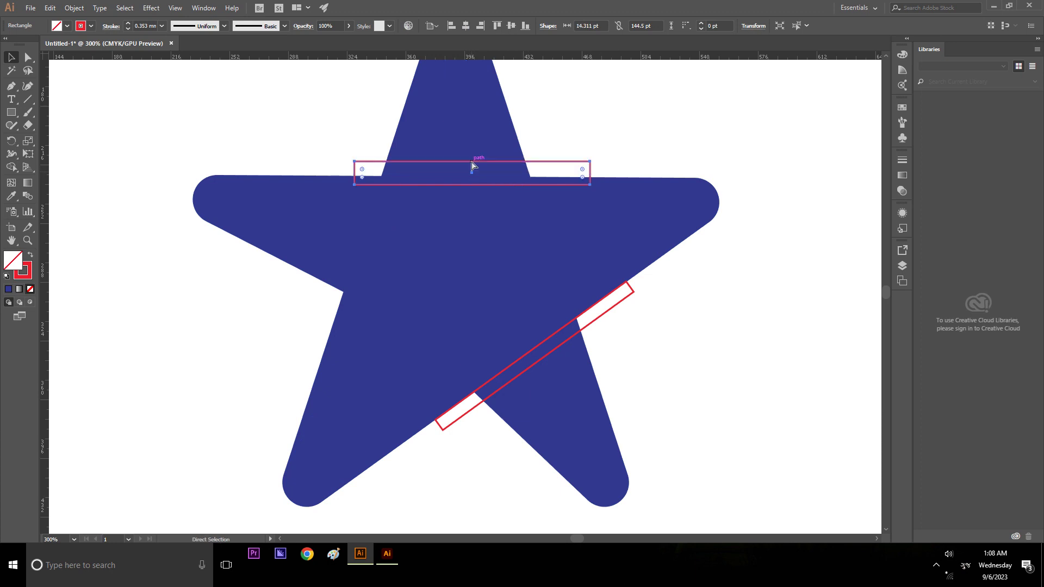
pyautogui.moveTo(489, 172); pyautogui.dragTo(484, 163)
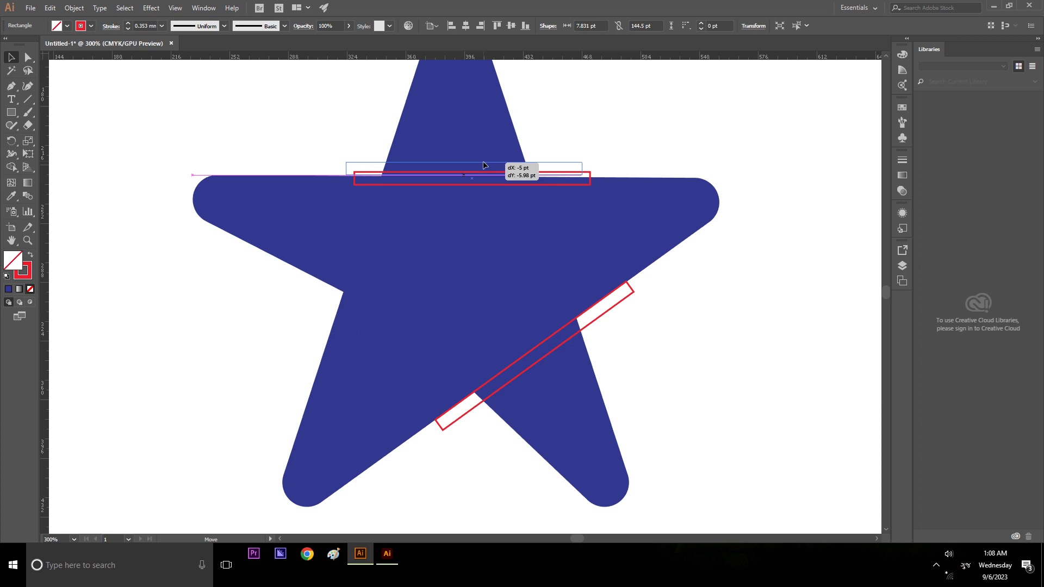
pyautogui.moveTo(484, 163); pyautogui.dragTo(483, 162)
# - Fine-tune the copied strip's angle until it lies level along the star's top edge
pyautogui.scroll(2, 472, 185)
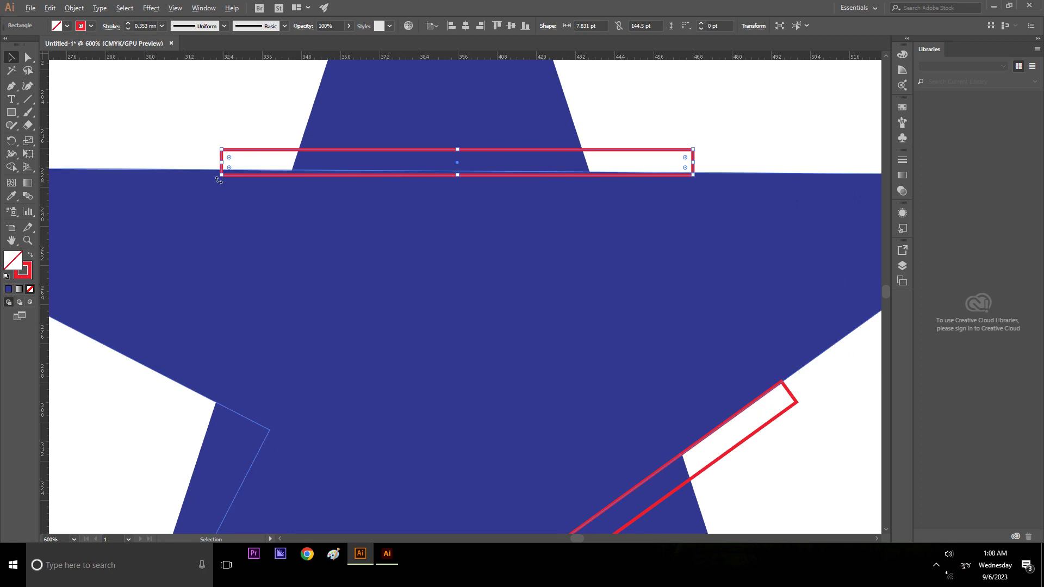
pyautogui.scroll(1, 219, 180)
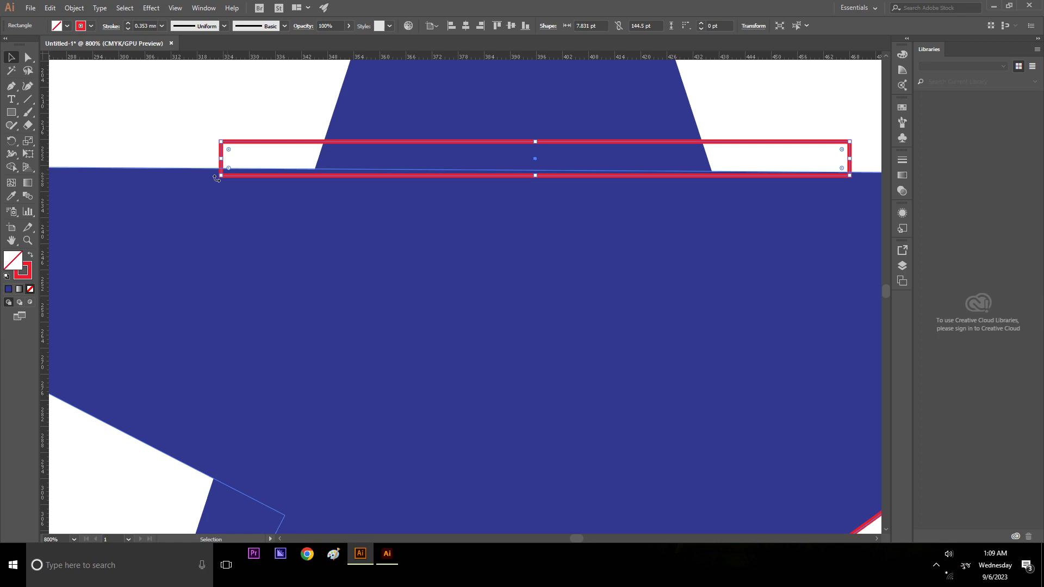
pyautogui.moveTo(216, 179); pyautogui.dragTo(209, 168)
pyautogui.scroll(-2, 208, 168)
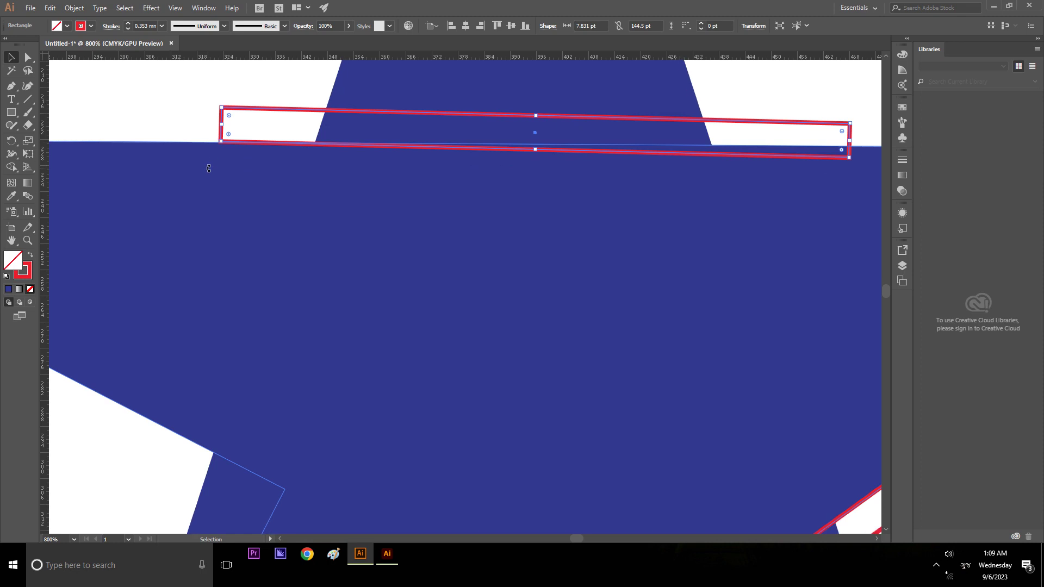
pyautogui.scroll(2, 208, 168)
pyautogui.scroll(-2, 174, 177)
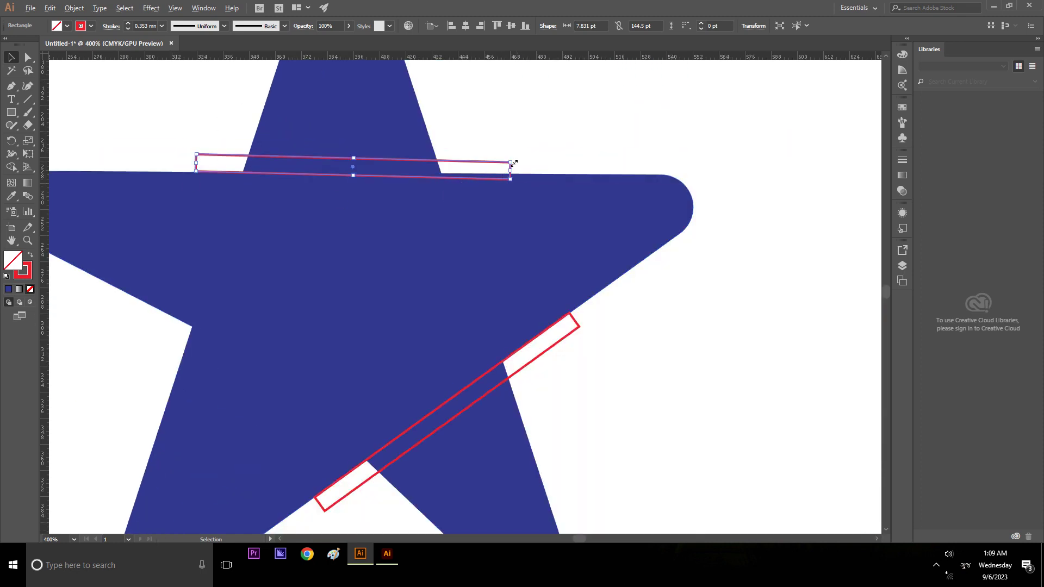
pyautogui.scroll(1, 513, 163)
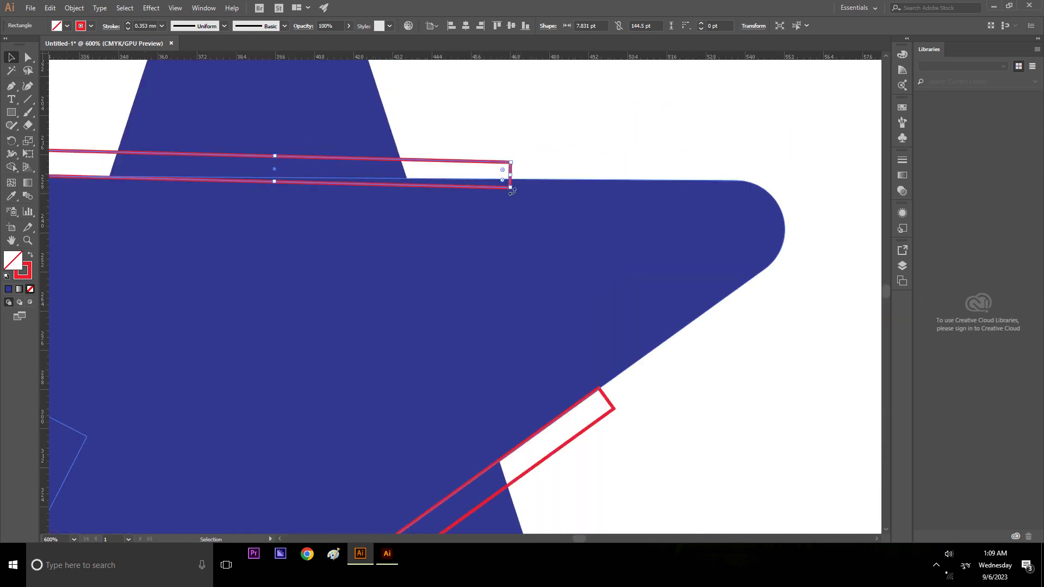
pyautogui.moveTo(512, 191); pyautogui.dragTo(513, 181)
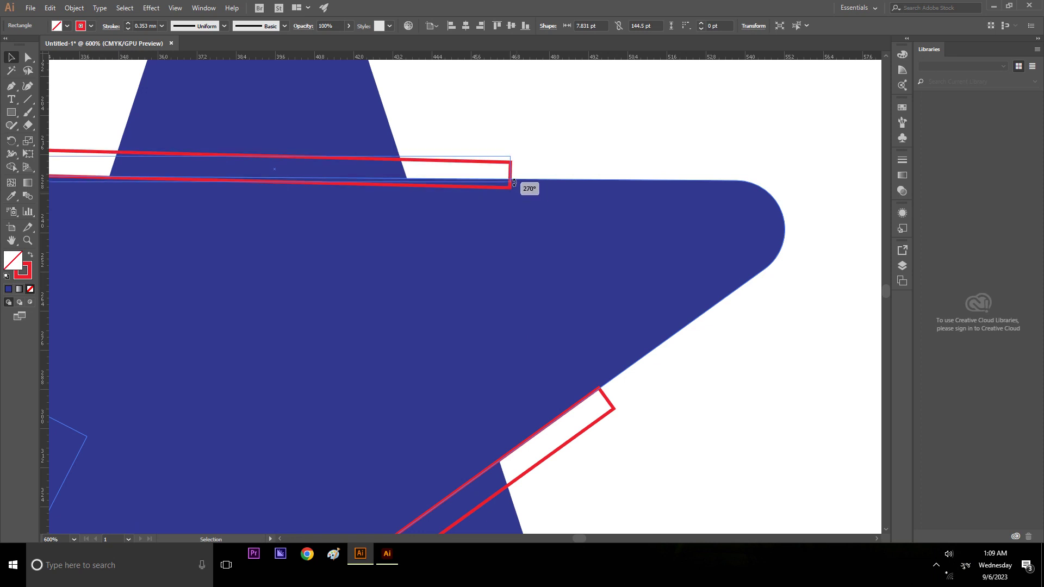
pyautogui.moveTo(513, 181); pyautogui.dragTo(517, 172)
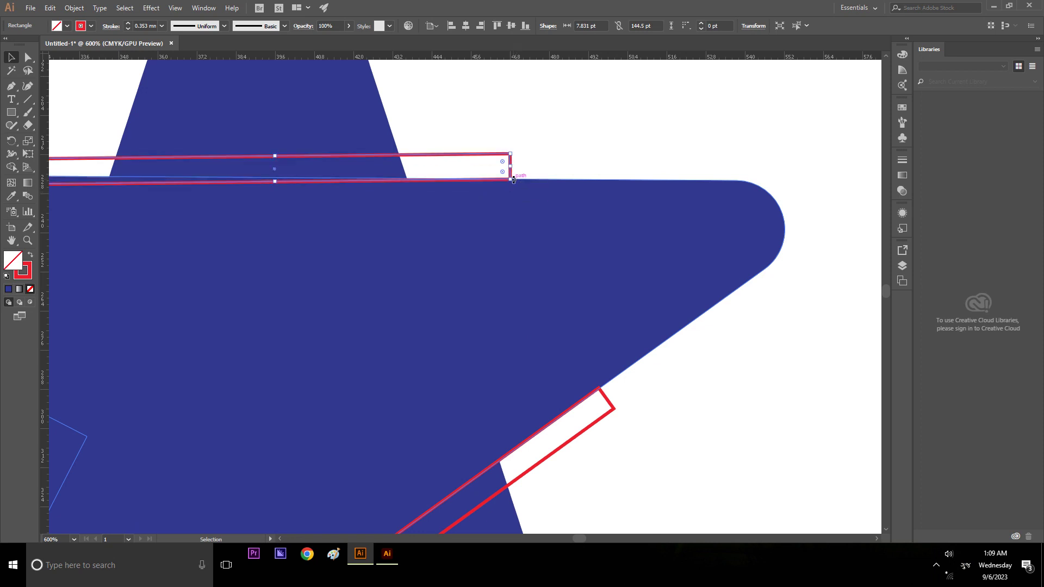
pyautogui.scroll(-2, 545, 210)
pyautogui.scroll(3, 299, 205)
pyautogui.scroll(3, 289, 203)
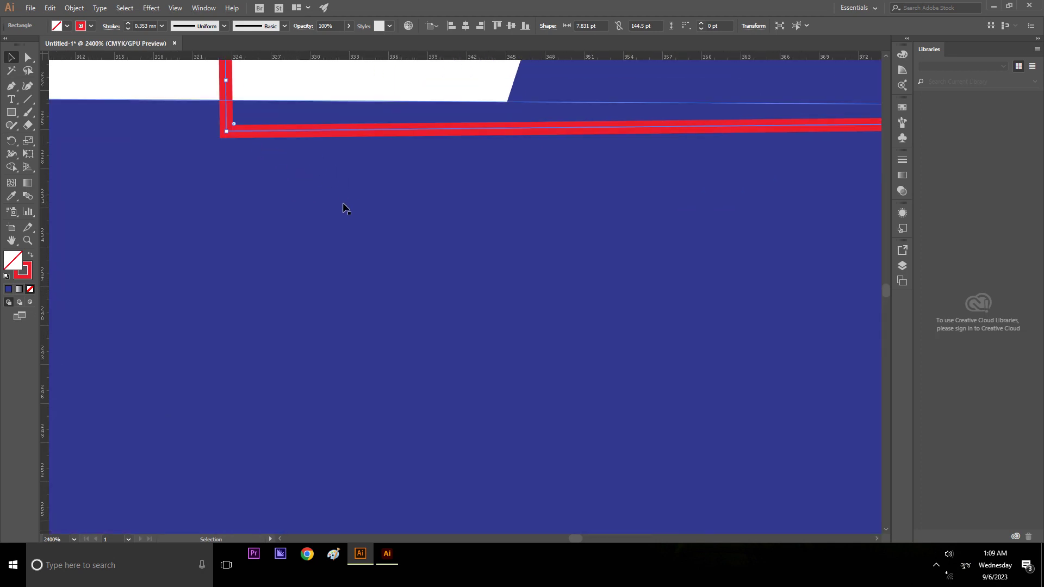
# - Open and dismiss the strip's context menu and the Character panel without making changes
pyautogui.scroll(-3, 345, 210)
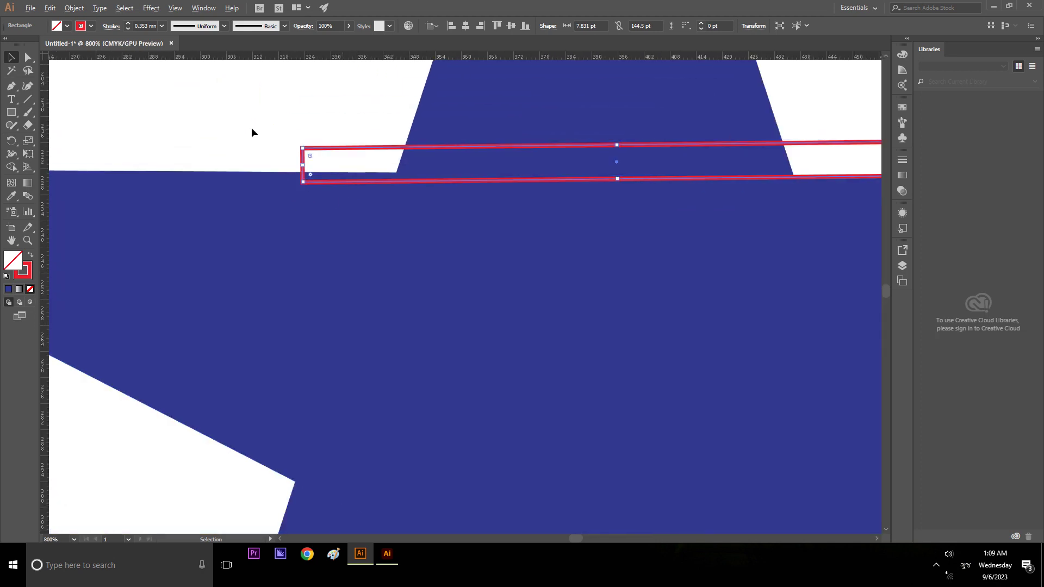
pyautogui.scroll(1, 251, 127)
pyautogui.rightClick(340, 158)
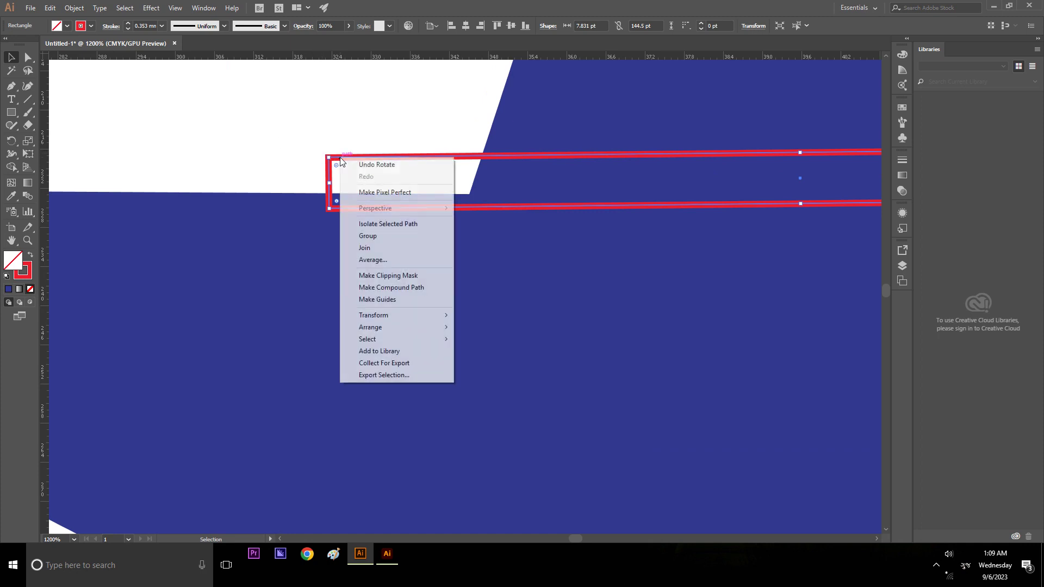
pyautogui.click(255, 152)
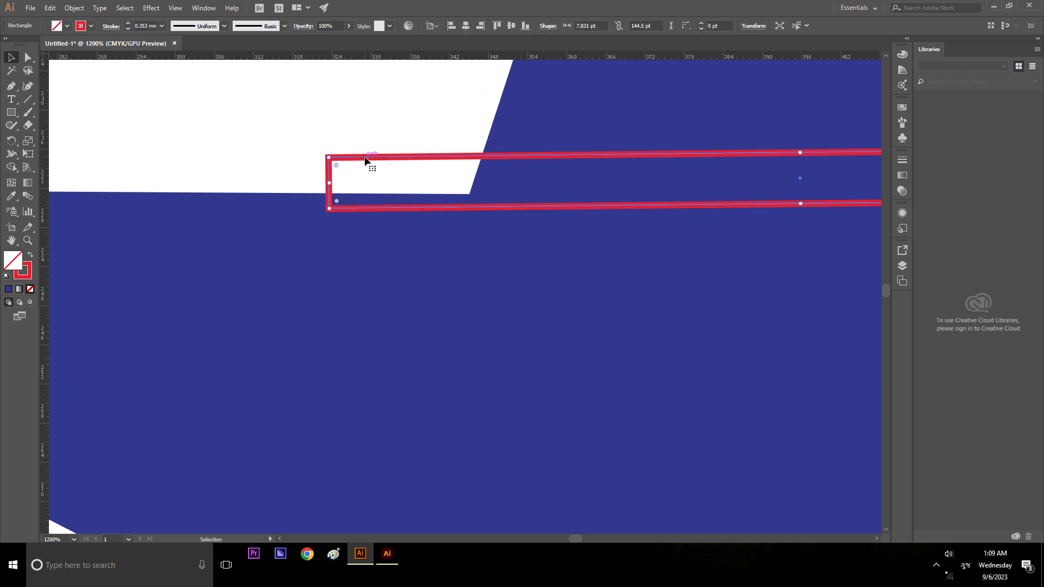
pyautogui.hotkey('ctrl', 't')
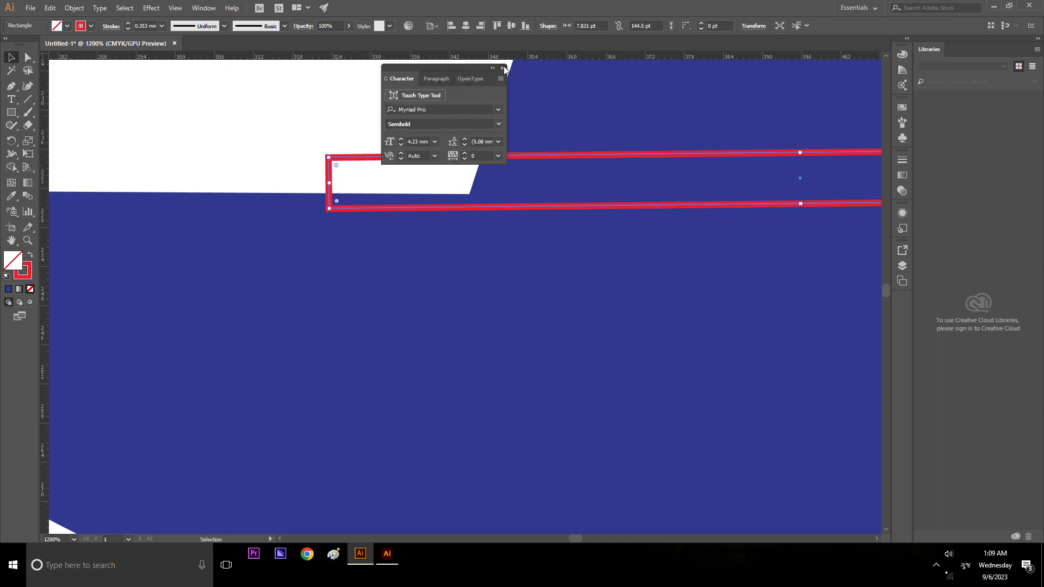
pyautogui.click(503, 67)
pyautogui.rightClick(379, 157)
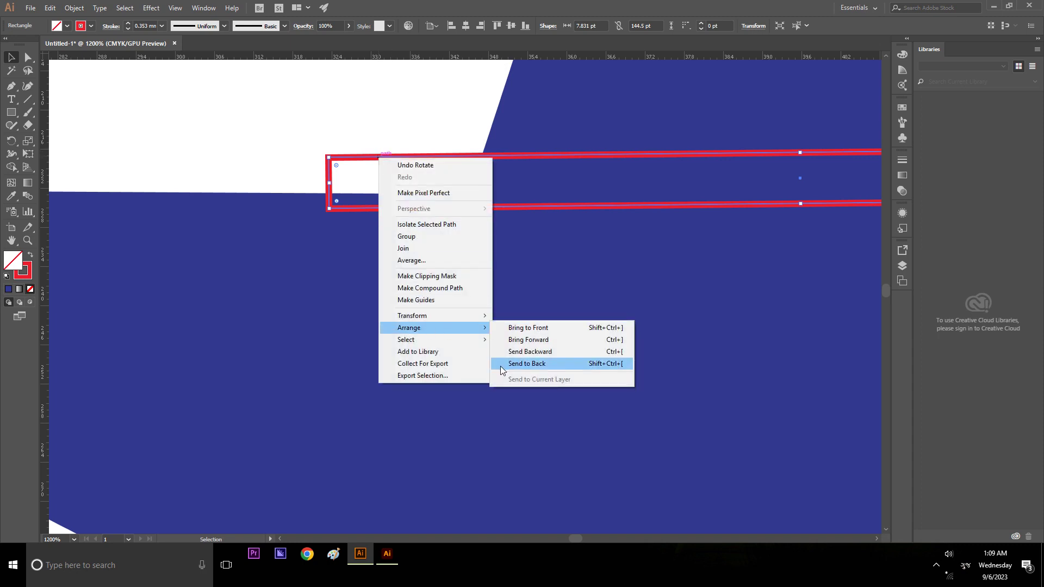
pyautogui.moveTo(412, 315)
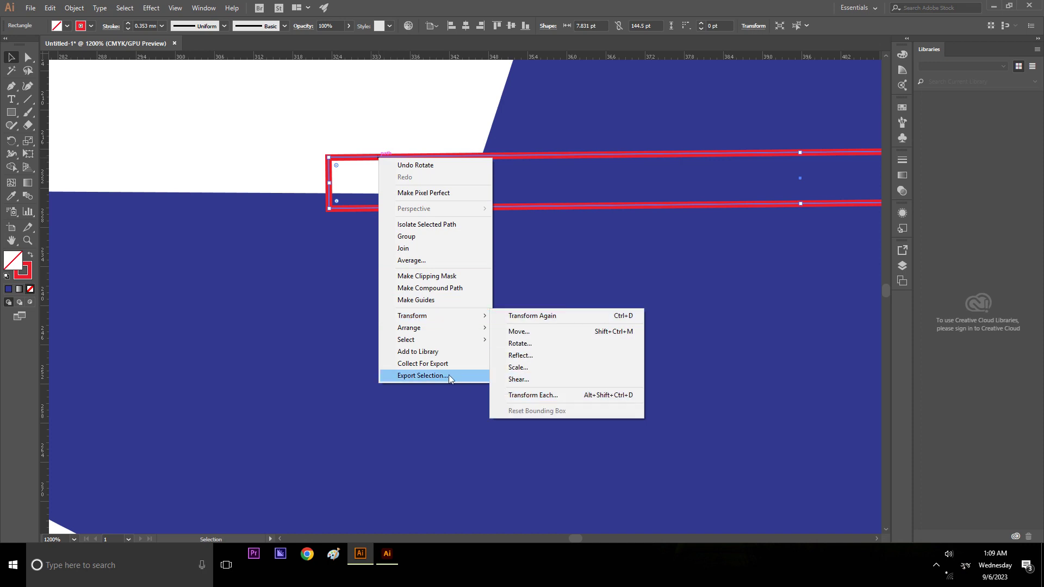
pyautogui.click(272, 125)
# - With Direct Selection, pick the strip's two left anchors and raise them 2 pt
pyautogui.click(29, 59)
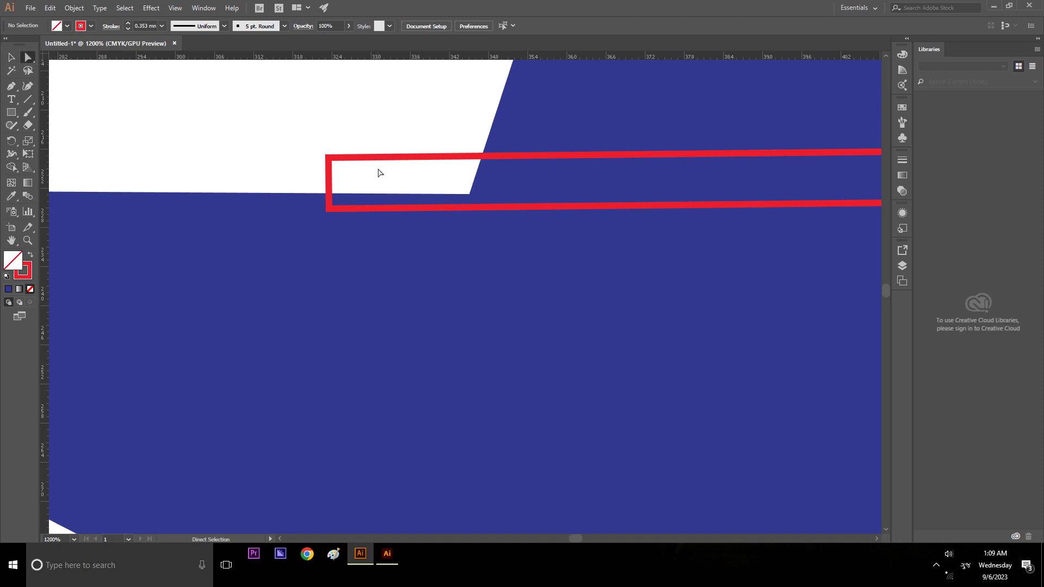
pyautogui.click(379, 157)
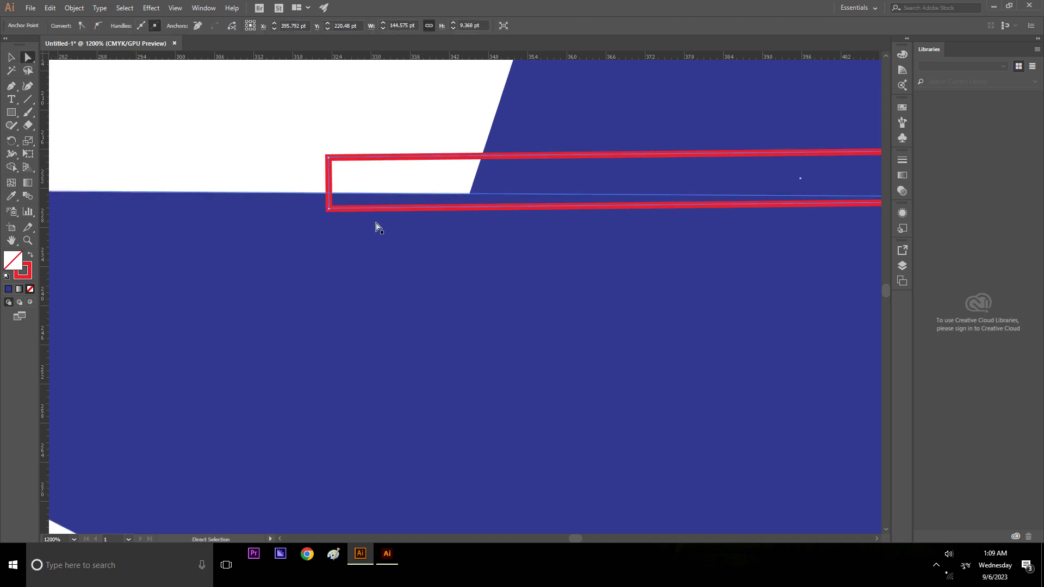
pyautogui.click(328, 209)
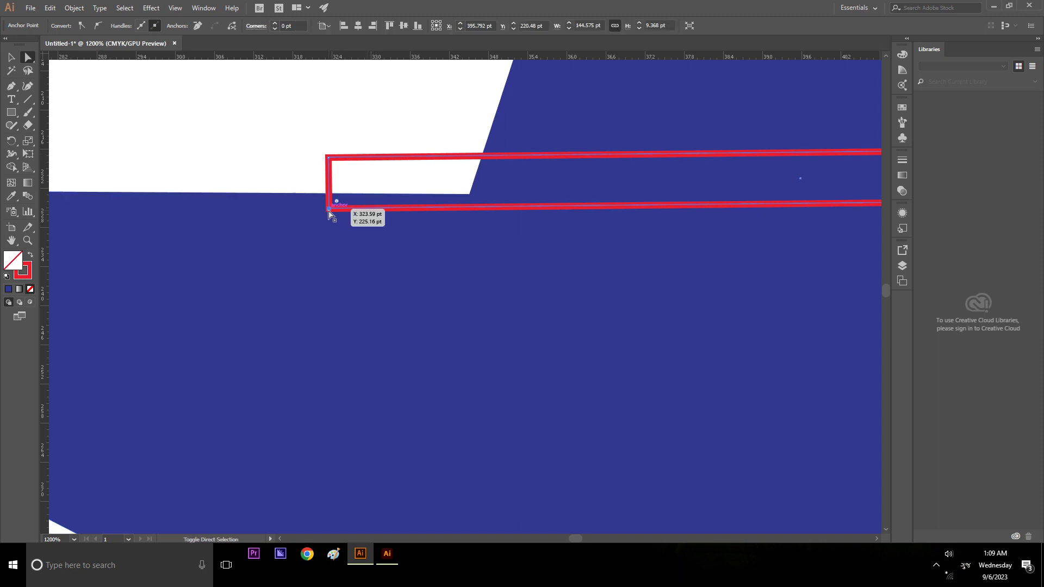
pyautogui.keyDown('shift'); pyautogui.click(328, 158); pyautogui.keyUp('shift')
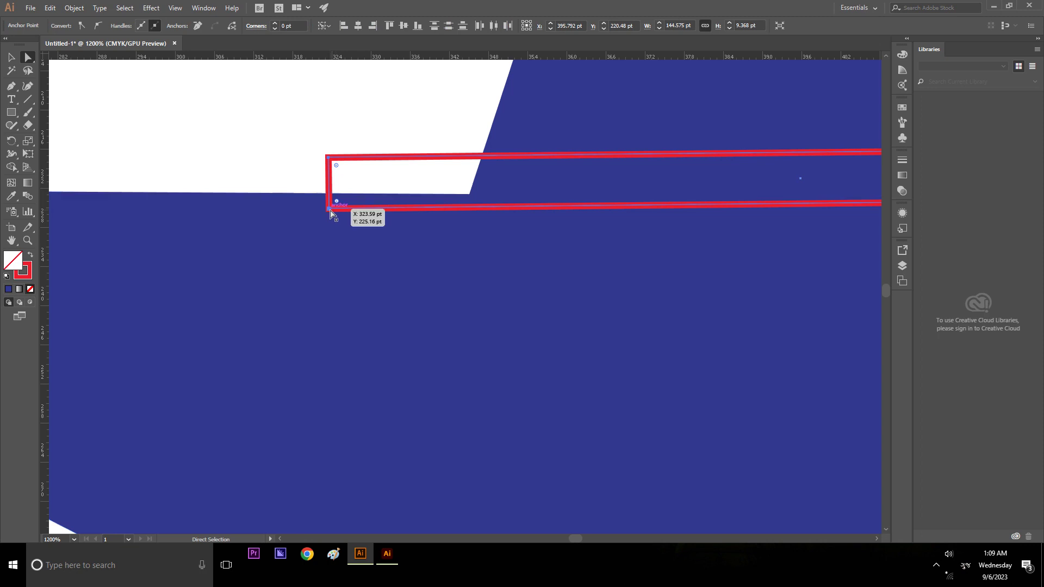
pyautogui.moveTo(329, 210); pyautogui.dragTo(329, 196)
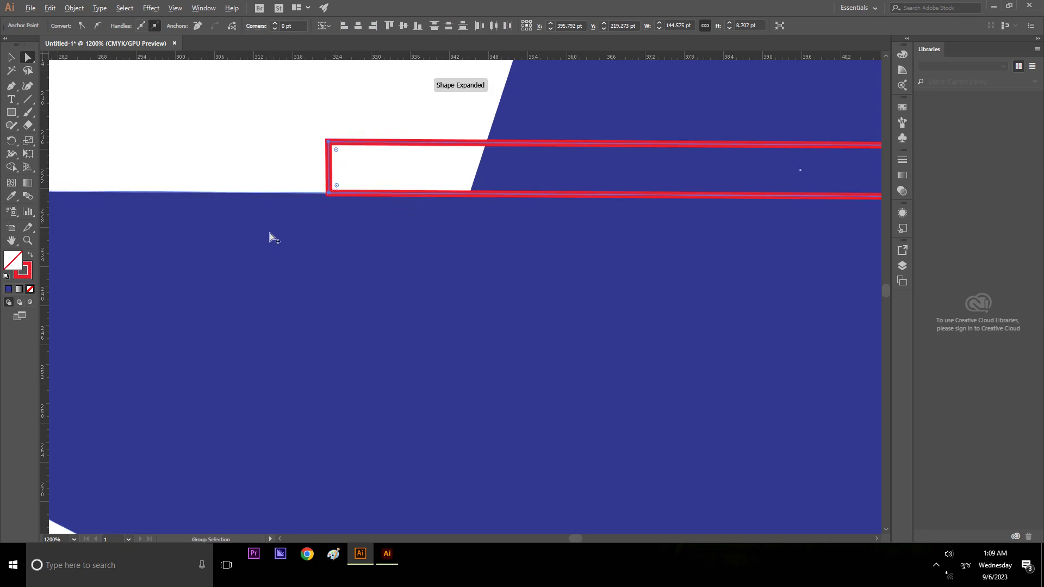
pyautogui.scroll(-3, 270, 237)
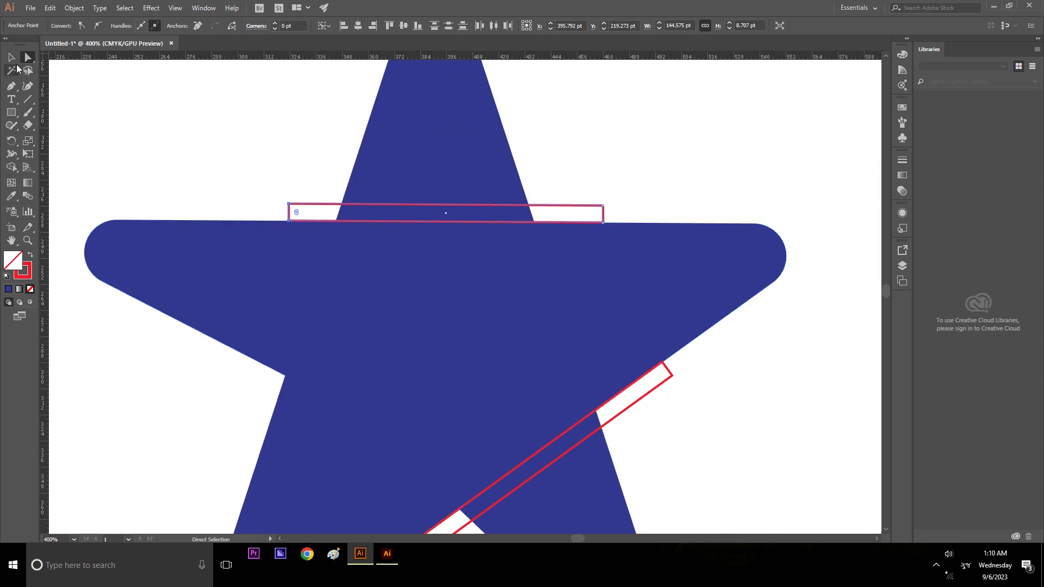
pyautogui.click(10, 57)
pyautogui.click(162, 123)
pyautogui.scroll(-1, 244, 181)
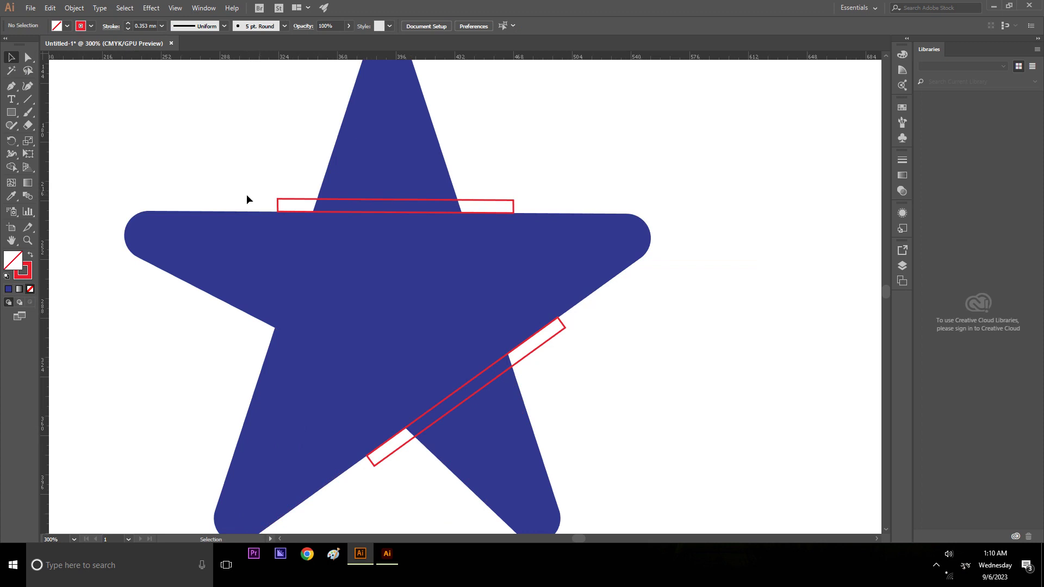
pyautogui.scroll(-1, 246, 199)
pyautogui.scroll(-1, 234, 233)
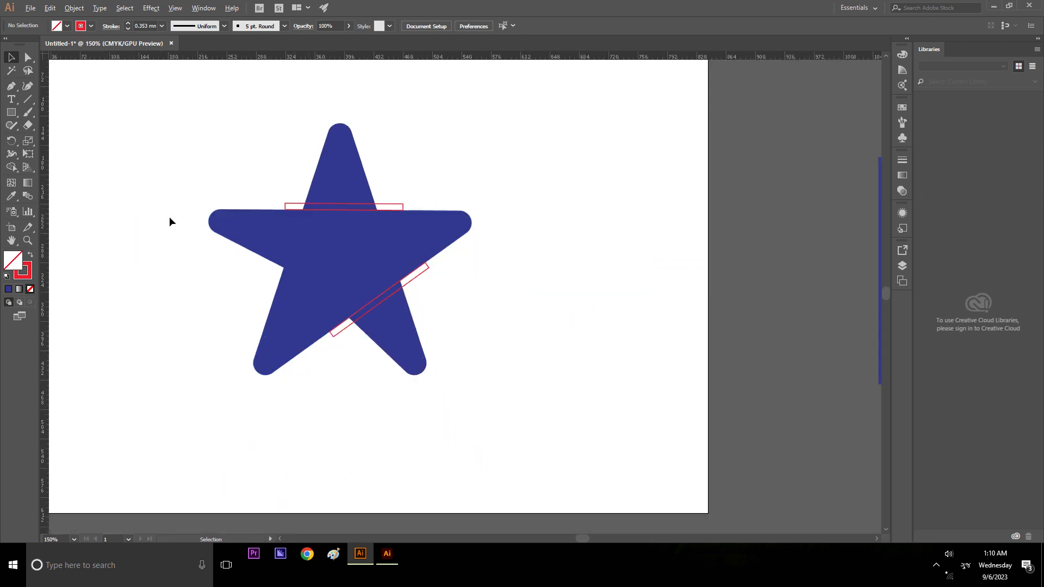
pyautogui.scroll(1, 171, 221)
pyautogui.scroll(-1, 172, 220)
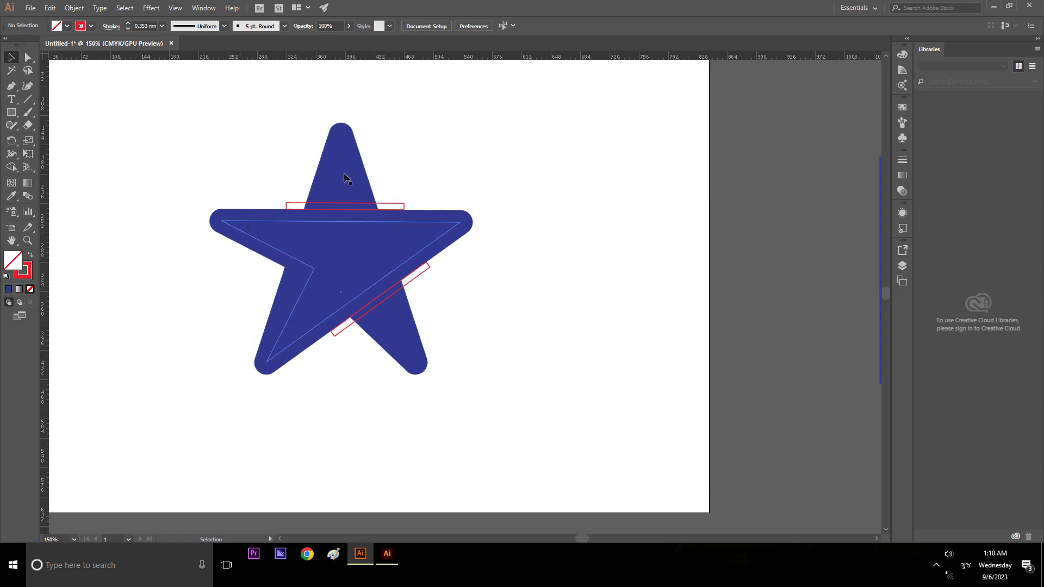
pyautogui.click(356, 145)
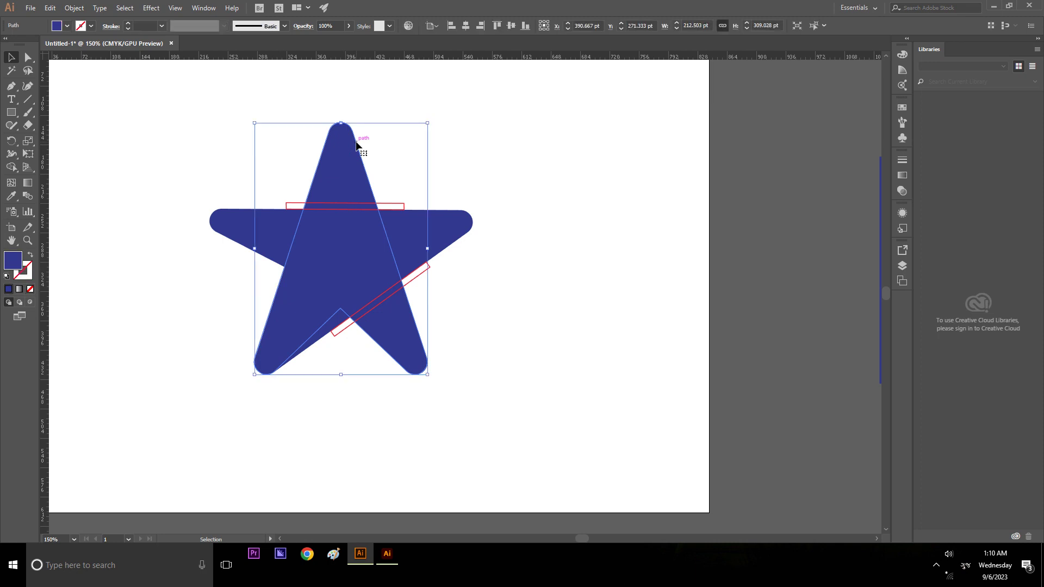
pyautogui.click(510, 162)
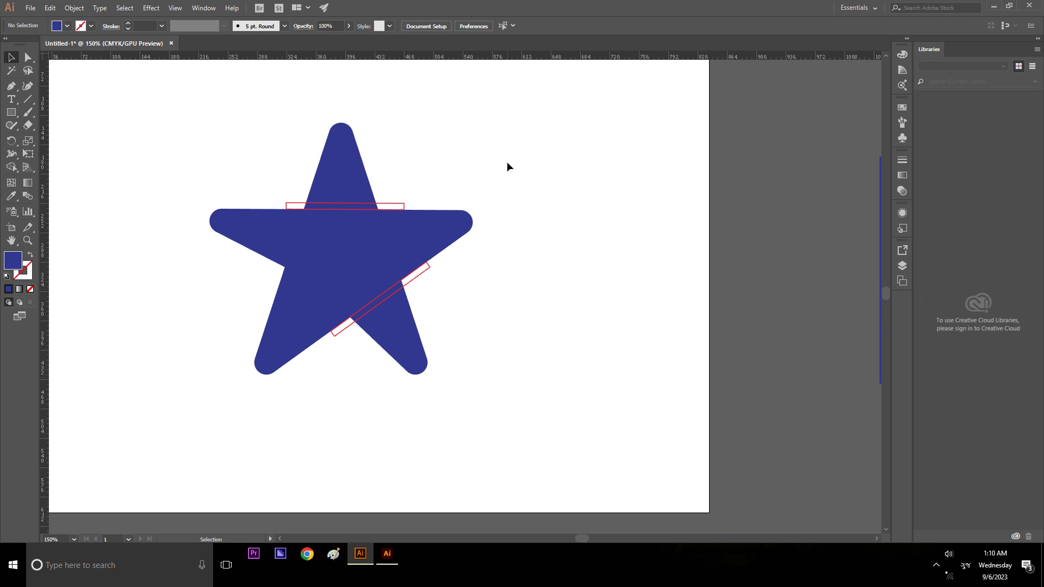
# - Split the tall star into inner and outer paths, then drag the inner path aside to check
pyautogui.click(364, 169)
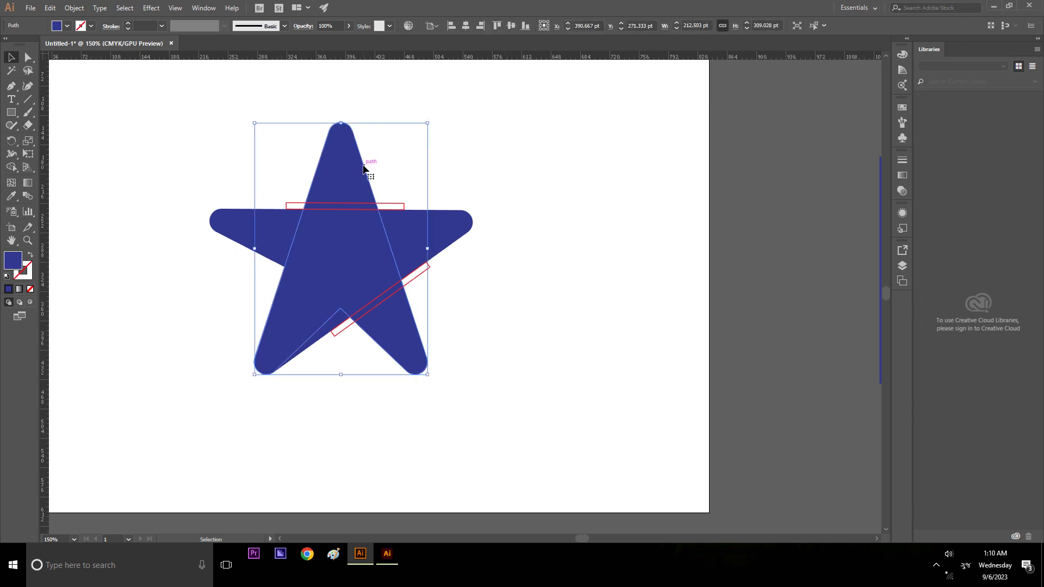
pyautogui.rightClick(363, 169)
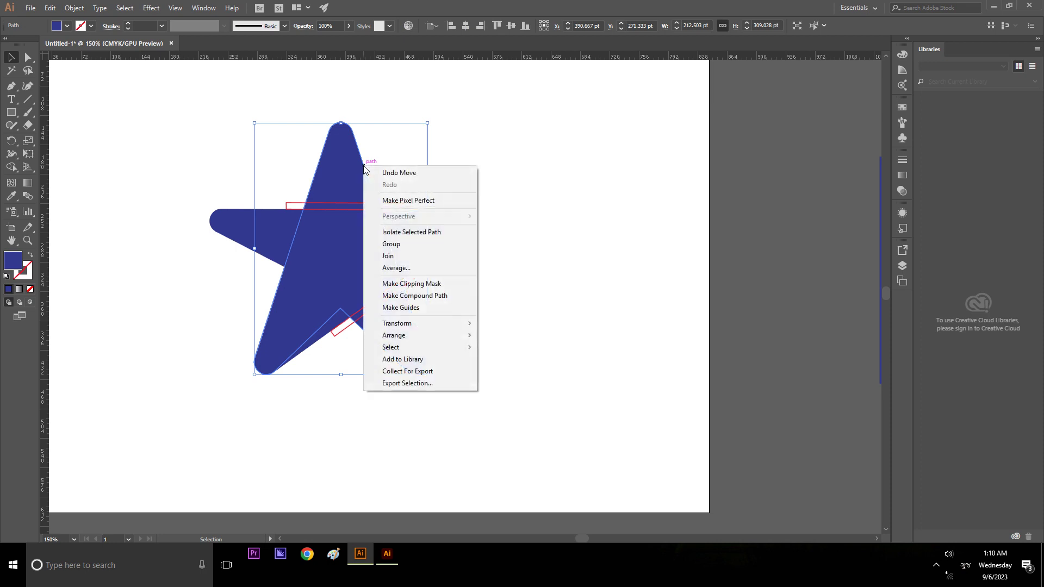
pyautogui.click(412, 313)
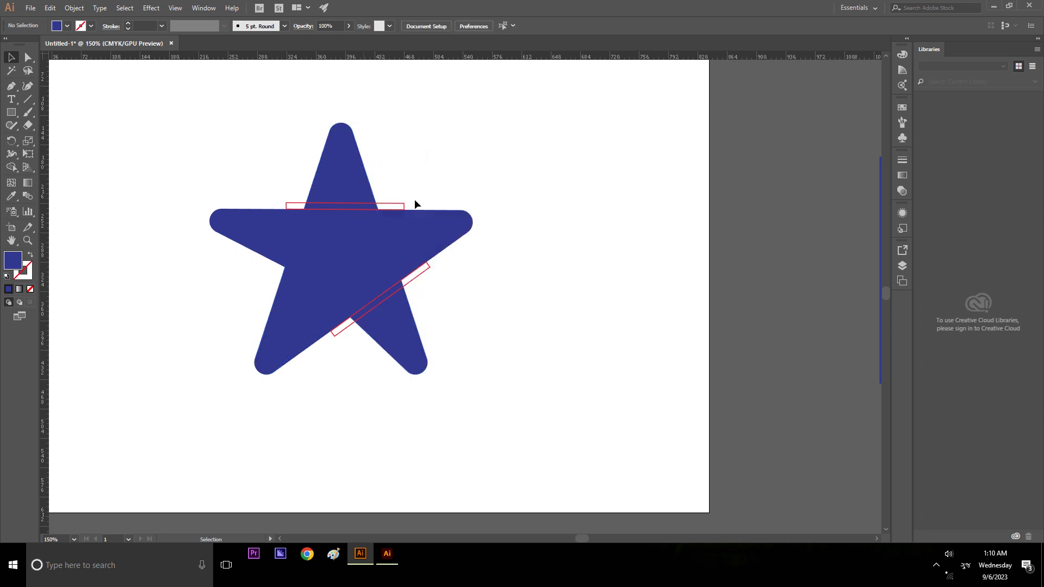
pyautogui.click(349, 158)
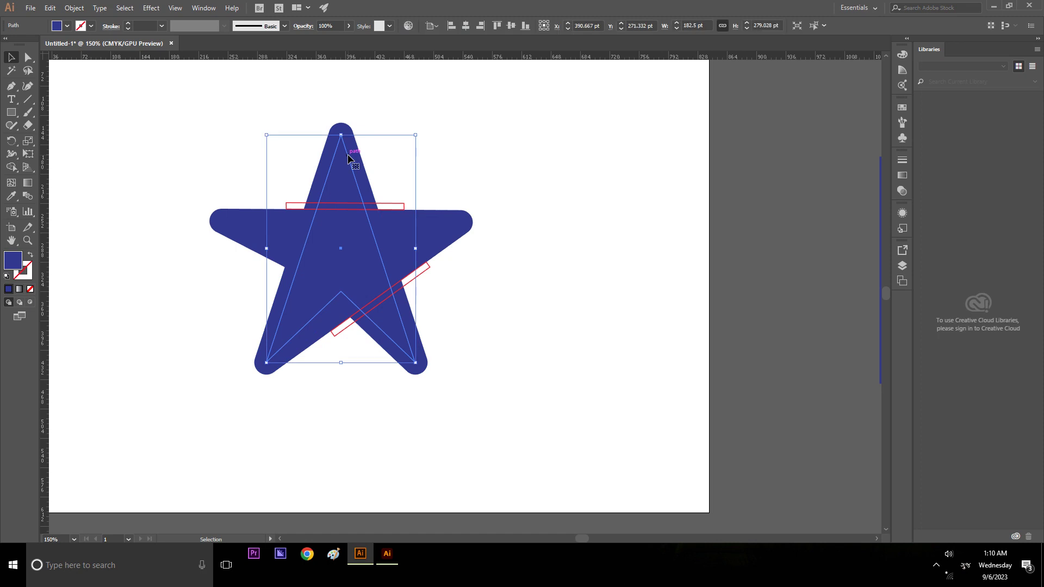
pyautogui.moveTo(349, 157); pyautogui.dragTo(402, 161)
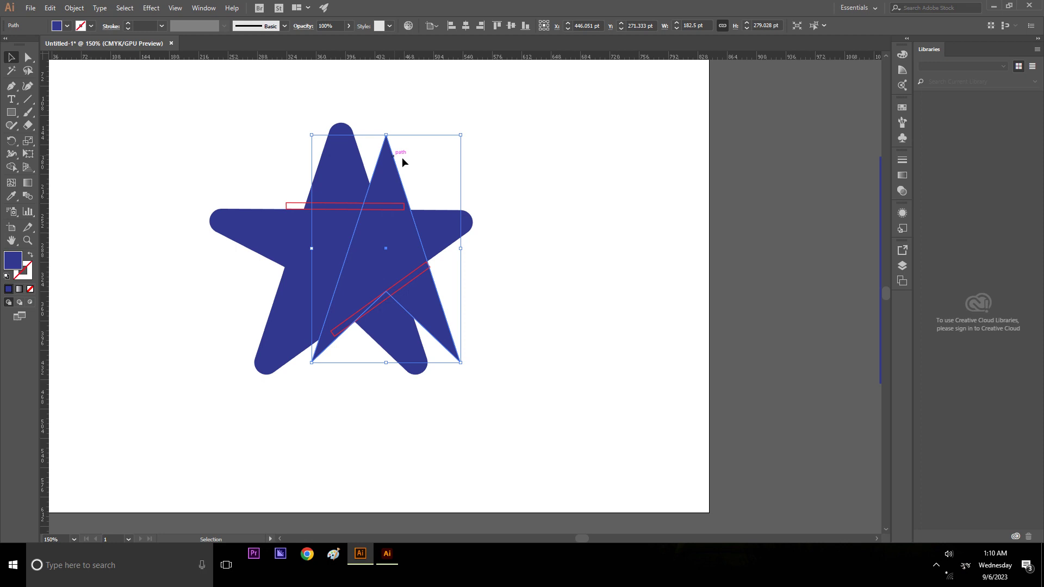
# - Undo the test move so the inner path is recentred, and select the rounded outline
pyautogui.press('a')
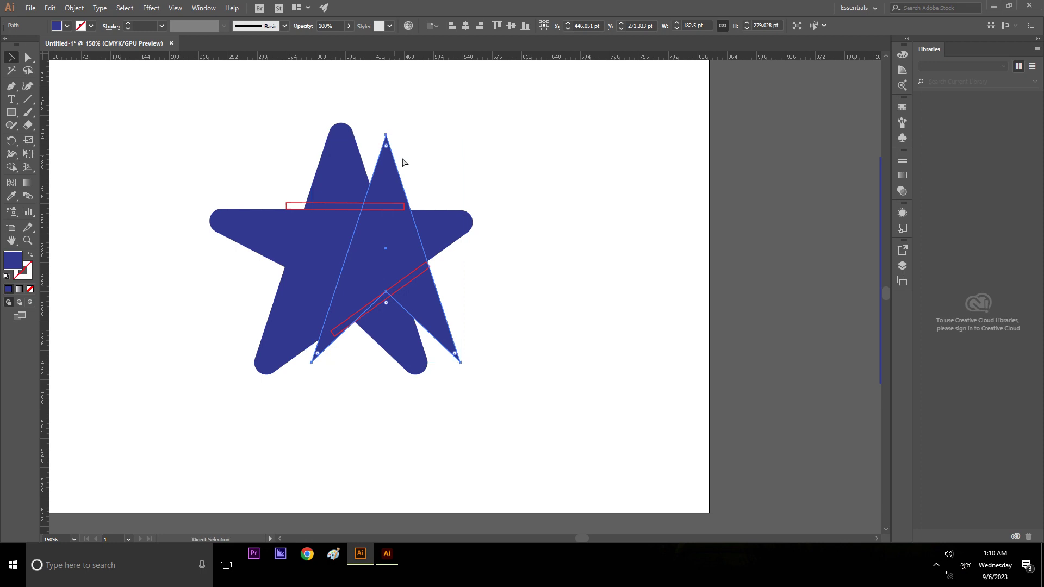
pyautogui.hotkey('ctrl', 'z')
pyautogui.press('v')
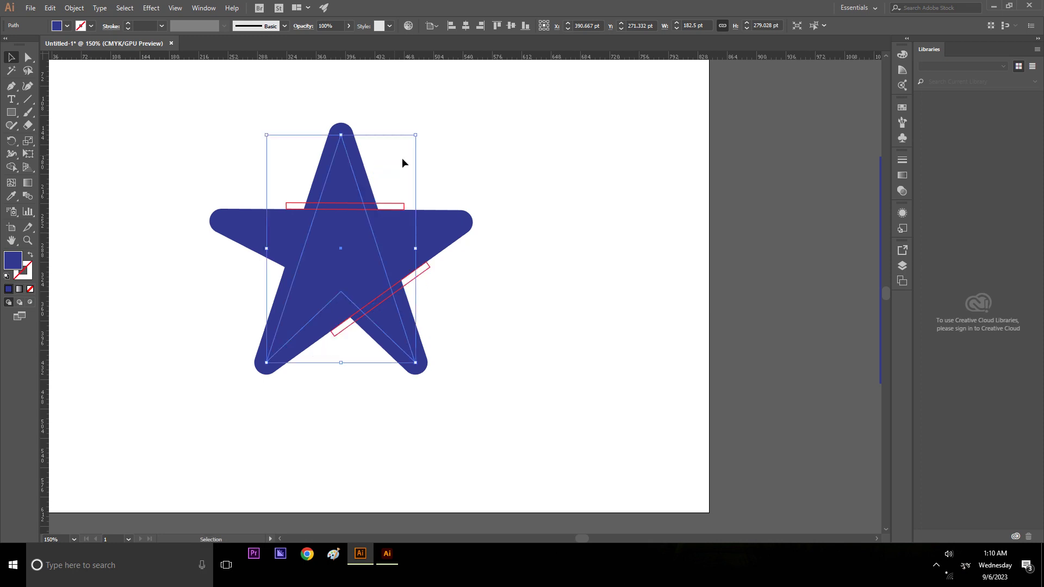
pyautogui.click(363, 157)
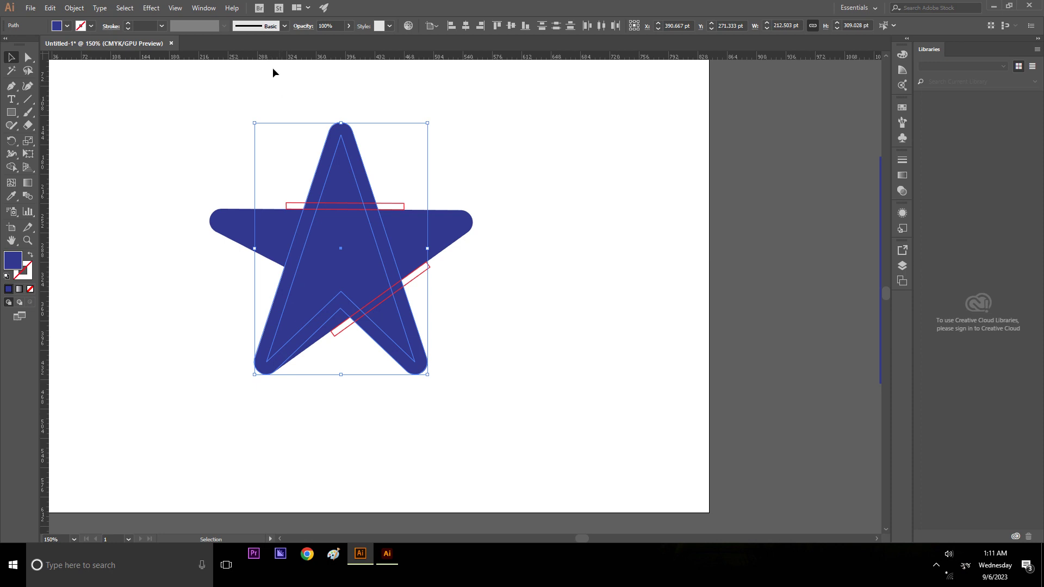
# - Open the Pathfinder panel and apply Exclude to hollow the star into an outline
pyautogui.click(128, 9)
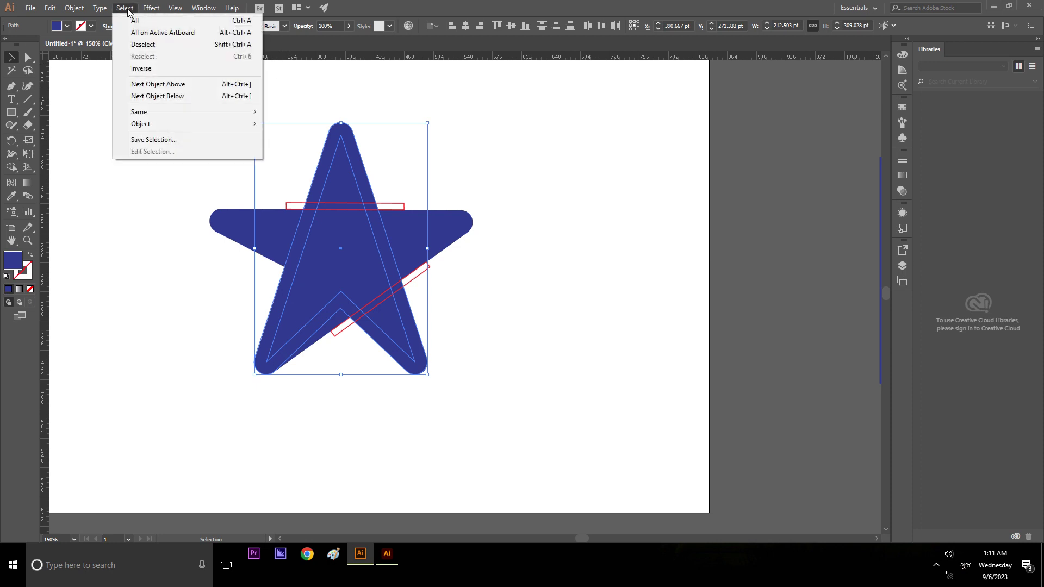
pyautogui.click(201, 12)
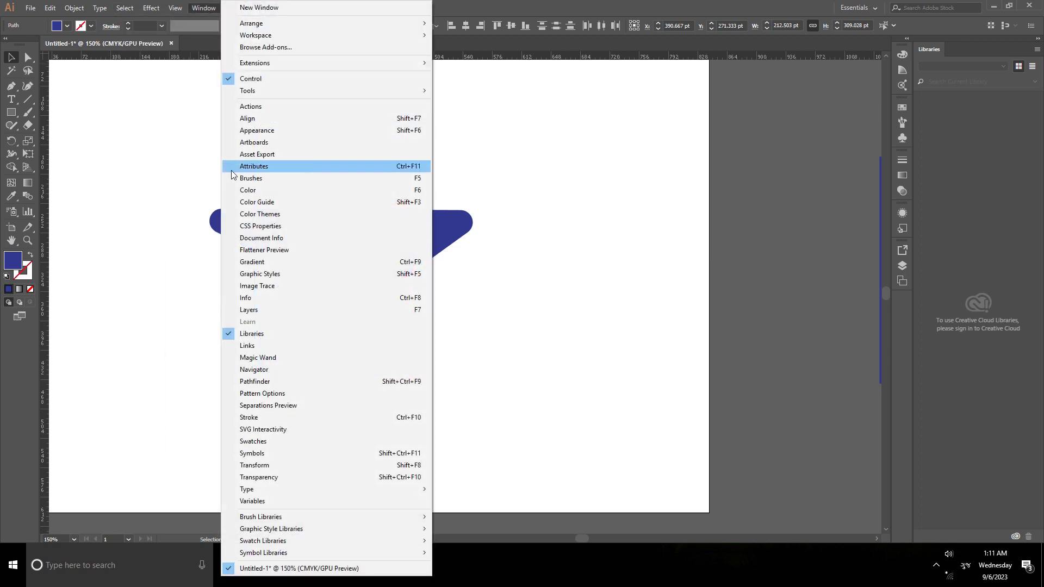
pyautogui.click(261, 381)
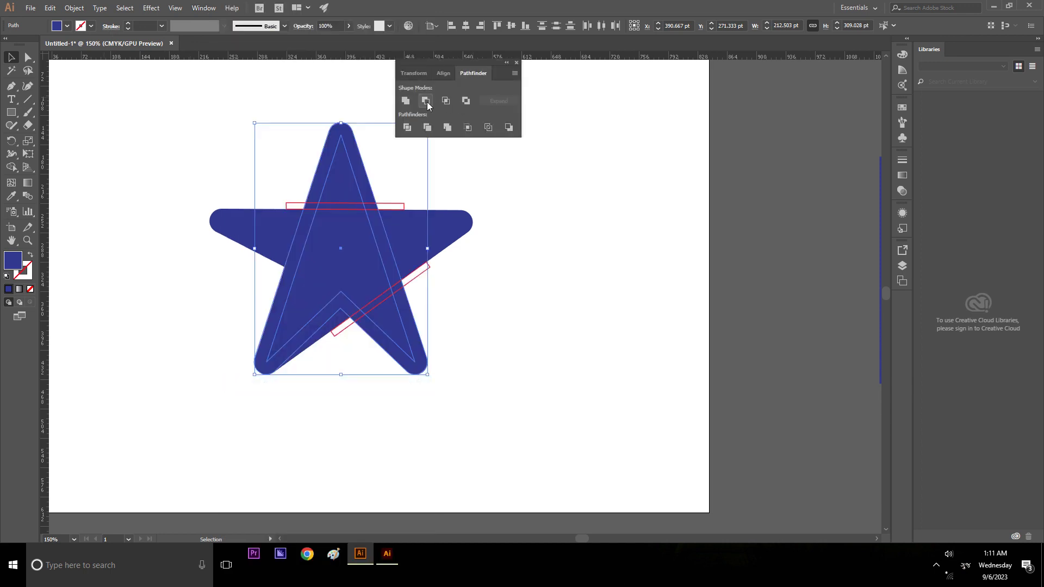
pyautogui.click(465, 100)
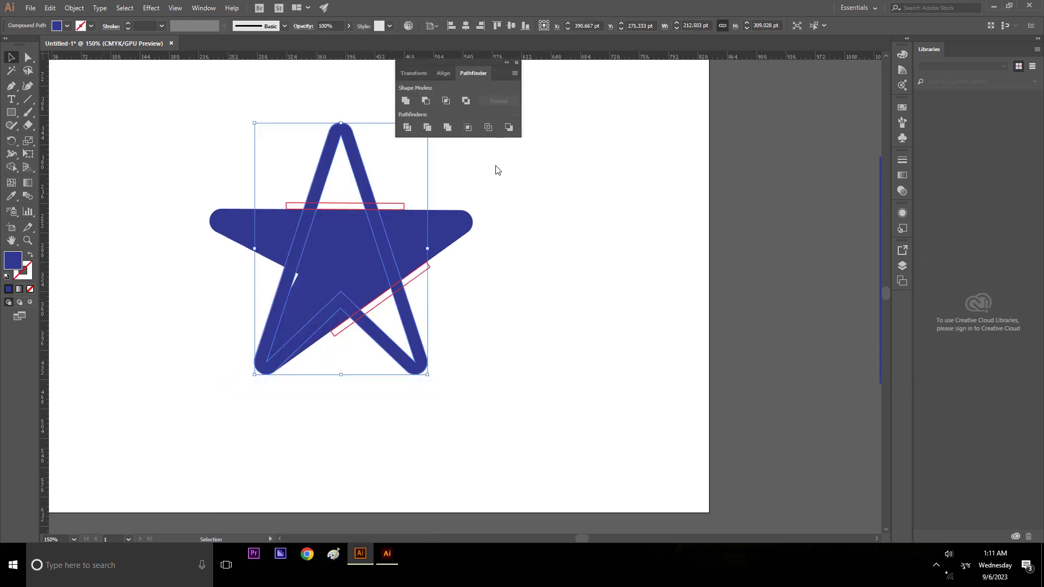
pyautogui.click(592, 273)
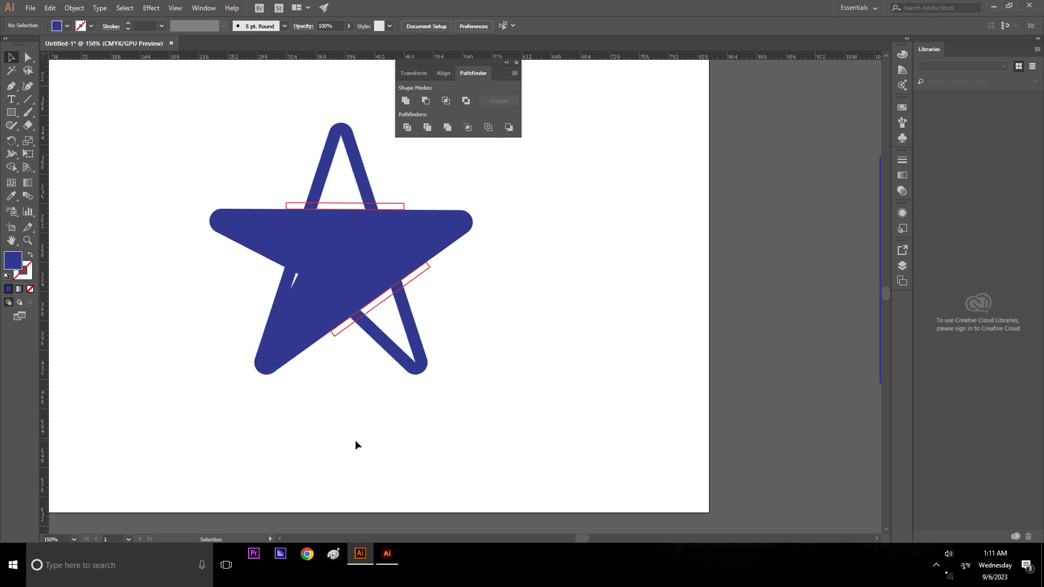
# - Select the top red bar, star pieces and lower red bar, then apply Pathfinder Divide
pyautogui.scroll(1, 259, 413)
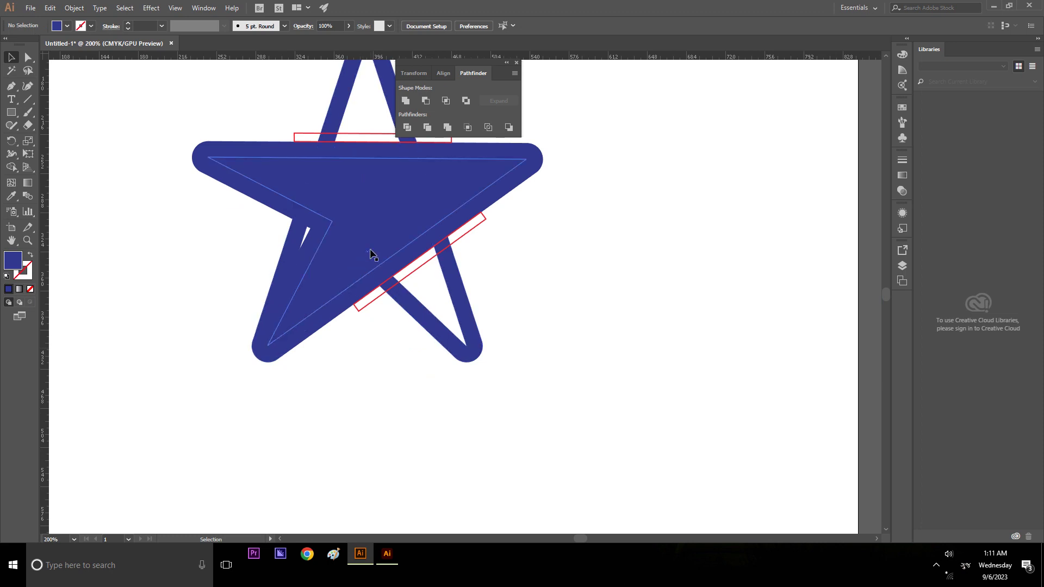
pyautogui.scroll(3, 370, 250)
pyautogui.scroll(1, 423, 245)
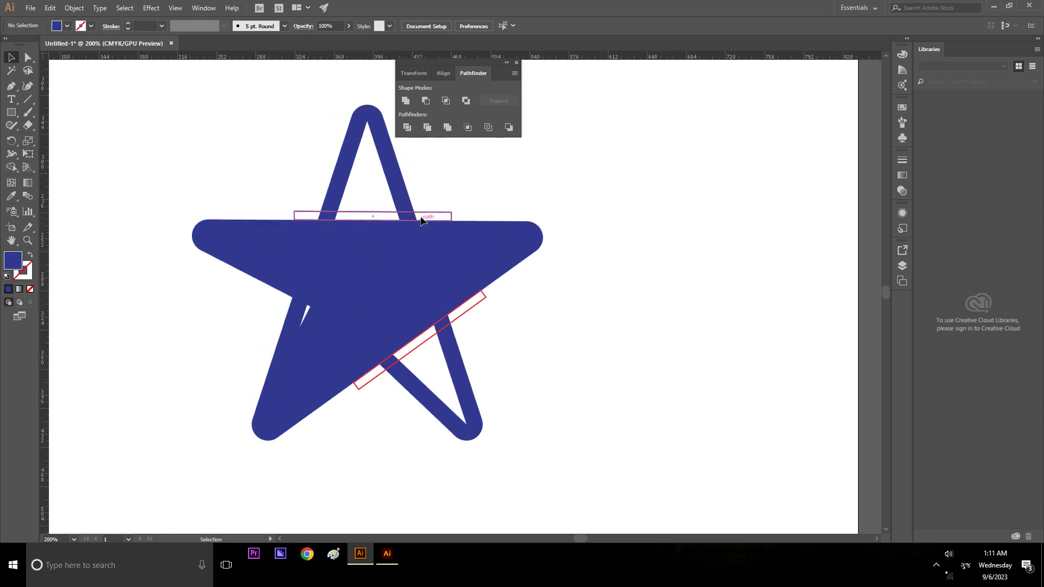
pyautogui.click(424, 214)
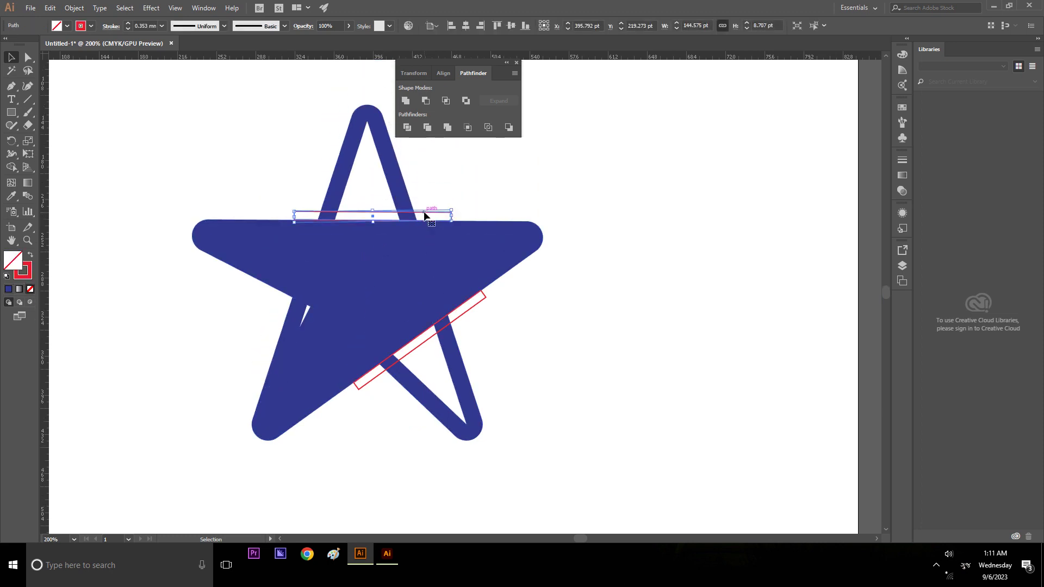
pyautogui.keyDown('shift'); pyautogui.click(404, 189); pyautogui.keyUp('shift')
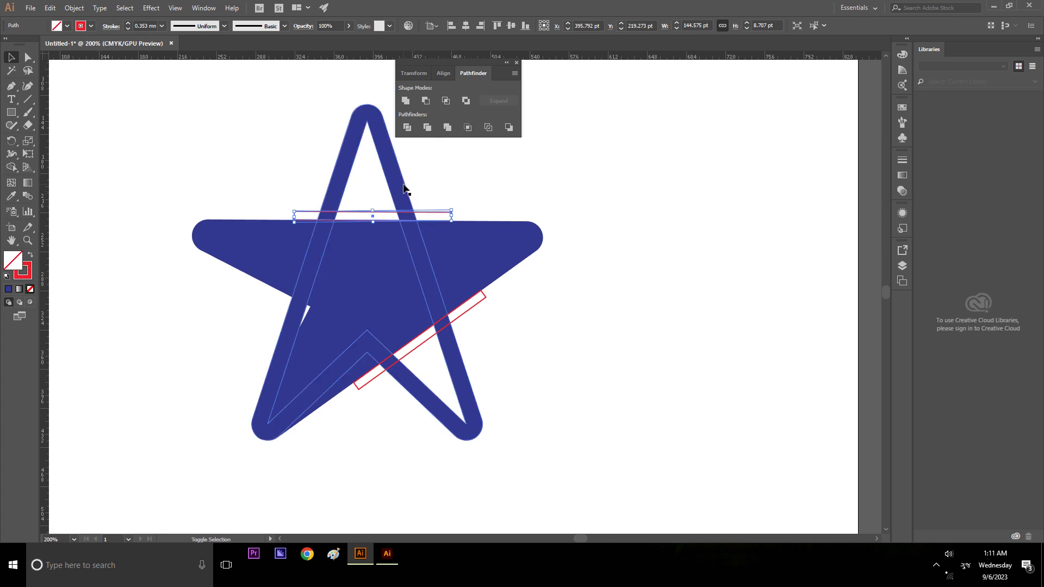
pyautogui.keyDown('shift'); pyautogui.click(405, 189); pyautogui.keyUp('shift')
pyautogui.keyDown('shift'); pyautogui.click(469, 310); pyautogui.keyUp('shift')
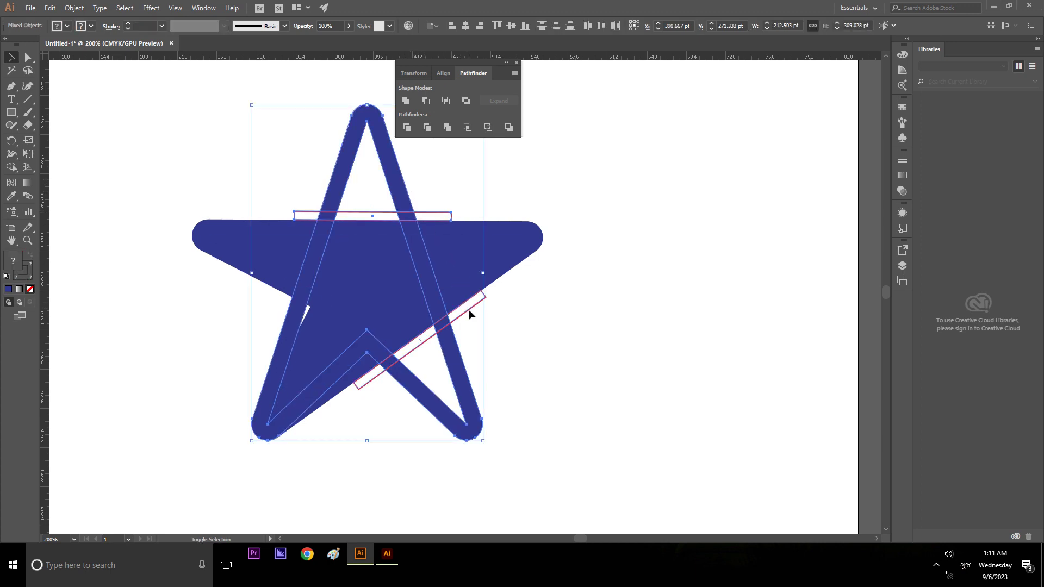
pyautogui.keyDown('shift'); pyautogui.click(469, 309); pyautogui.keyUp('shift')
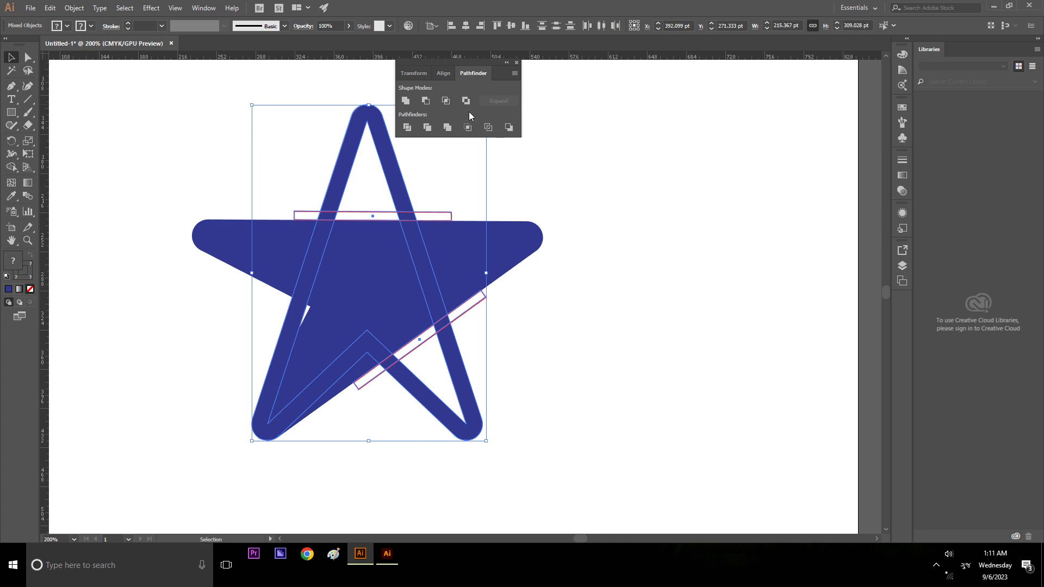
pyautogui.click(409, 133)
# - Ungroup the divided star pieces
pyautogui.click(662, 264)
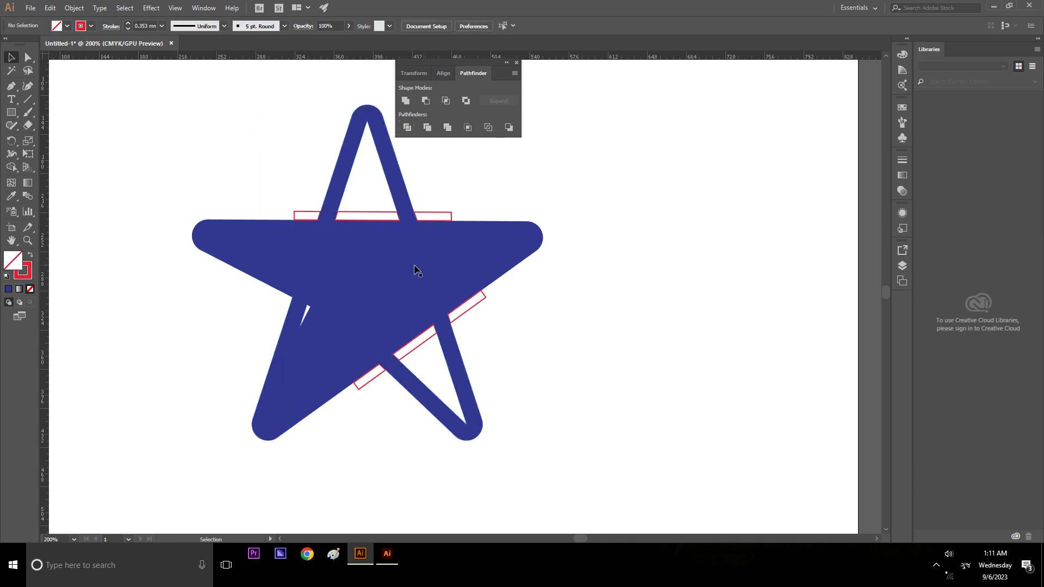
pyautogui.click(410, 222)
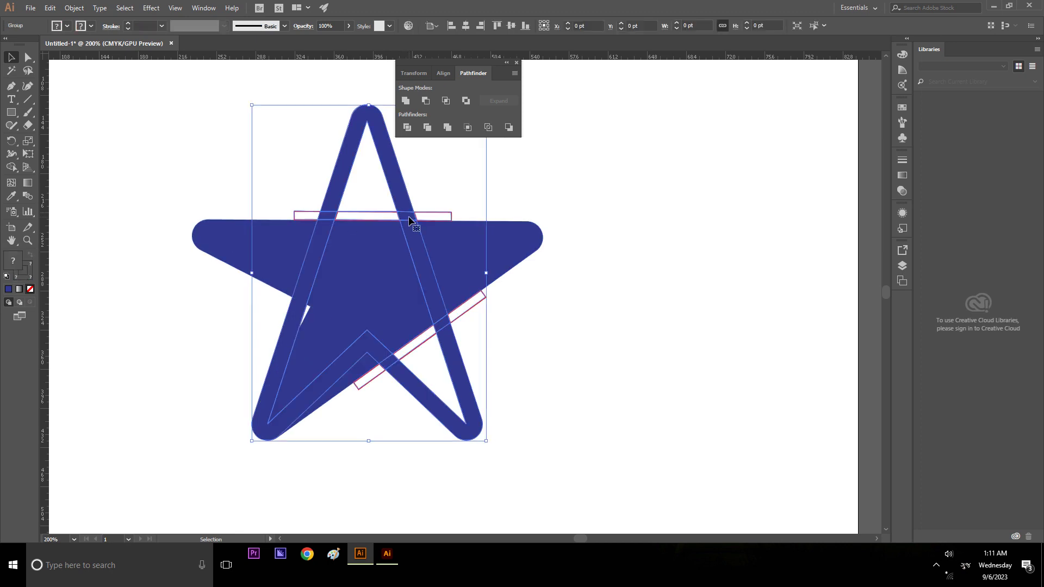
pyautogui.rightClick(411, 221)
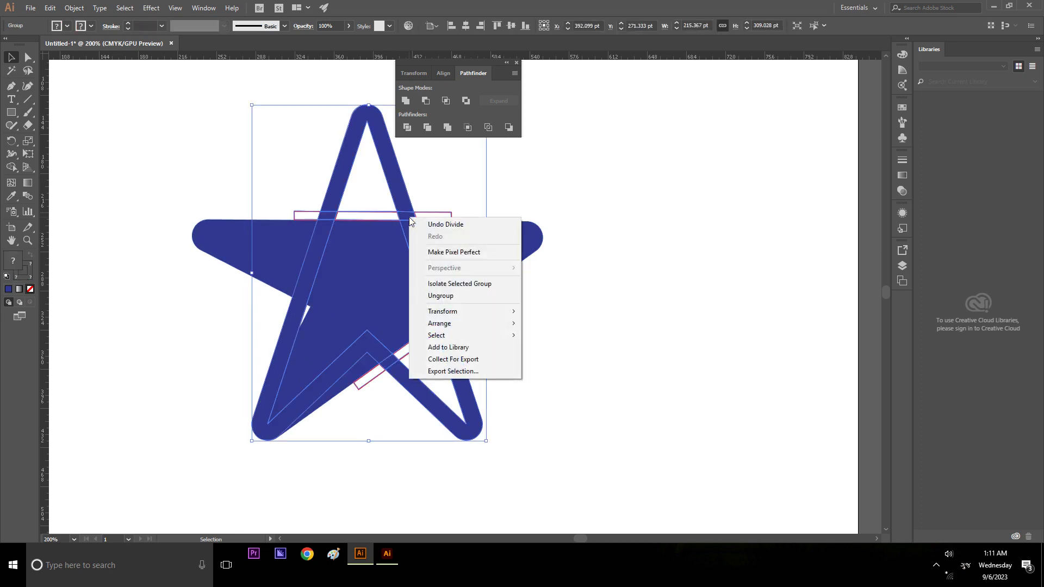
pyautogui.click(442, 297)
pyautogui.click(599, 368)
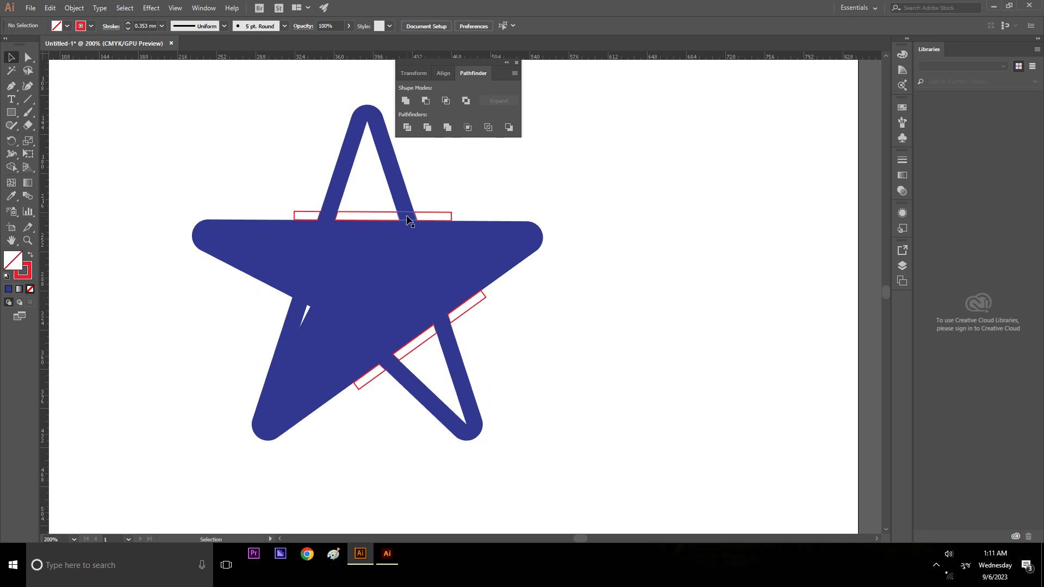
# - Delete the leftover top-arm slivers and the small red bar fragment
pyautogui.click(406, 218)
pyautogui.press('Delete')
pyautogui.click(398, 217)
pyautogui.press('Delete')
pyautogui.click(315, 213)
pyautogui.press('Delete')
pyautogui.click(328, 217)
pyautogui.press('Delete')
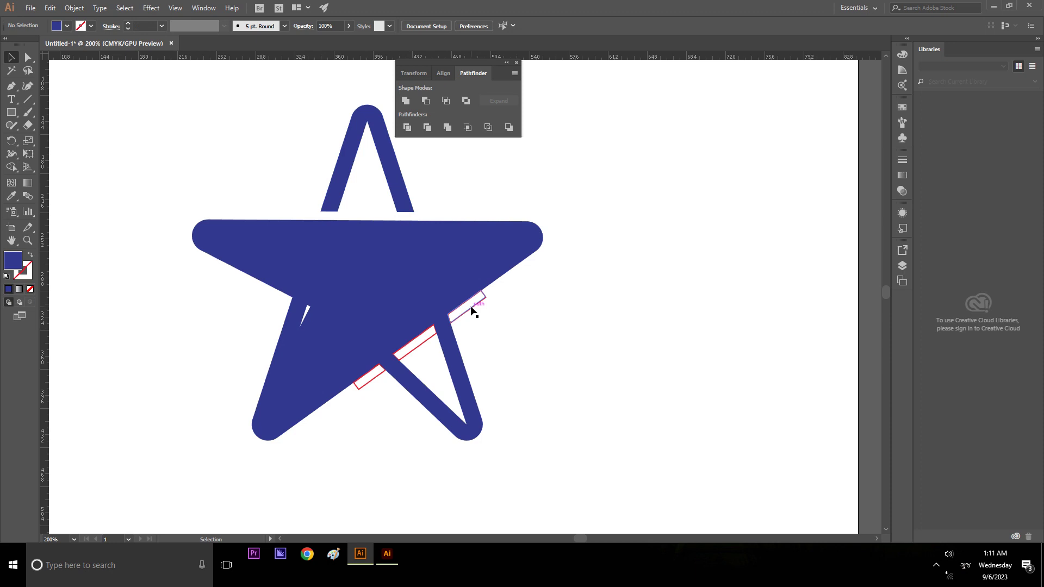
# - Delete the stray pieces on the right, lower-right and lower edges and the left-arm strip
pyautogui.click(472, 308)
pyautogui.press('Delete')
pyautogui.click(431, 338)
pyautogui.press('Delete')
pyautogui.click(375, 375)
pyautogui.press('Delete')
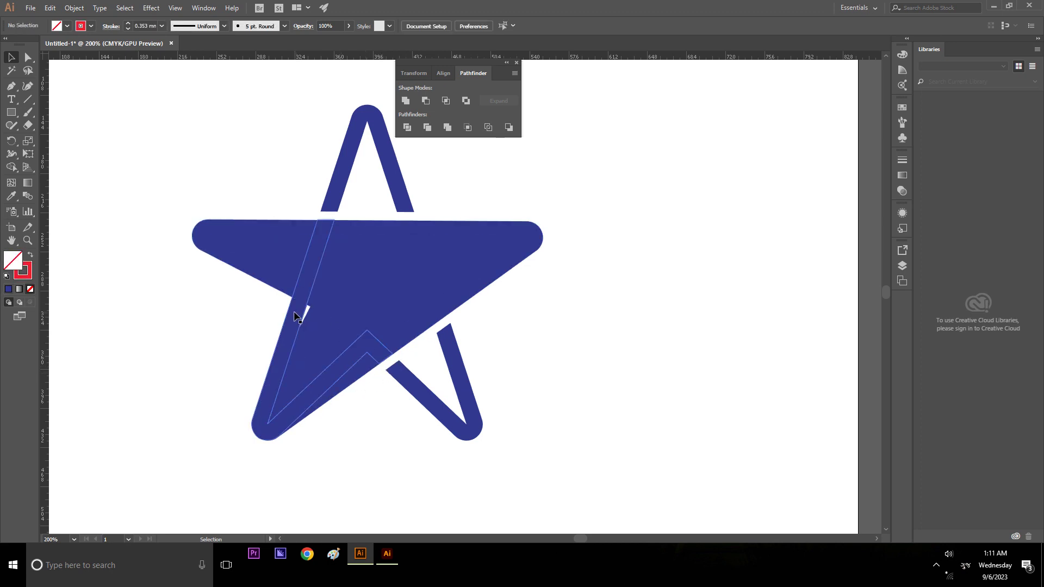
pyautogui.click(294, 315)
pyautogui.press('Delete')
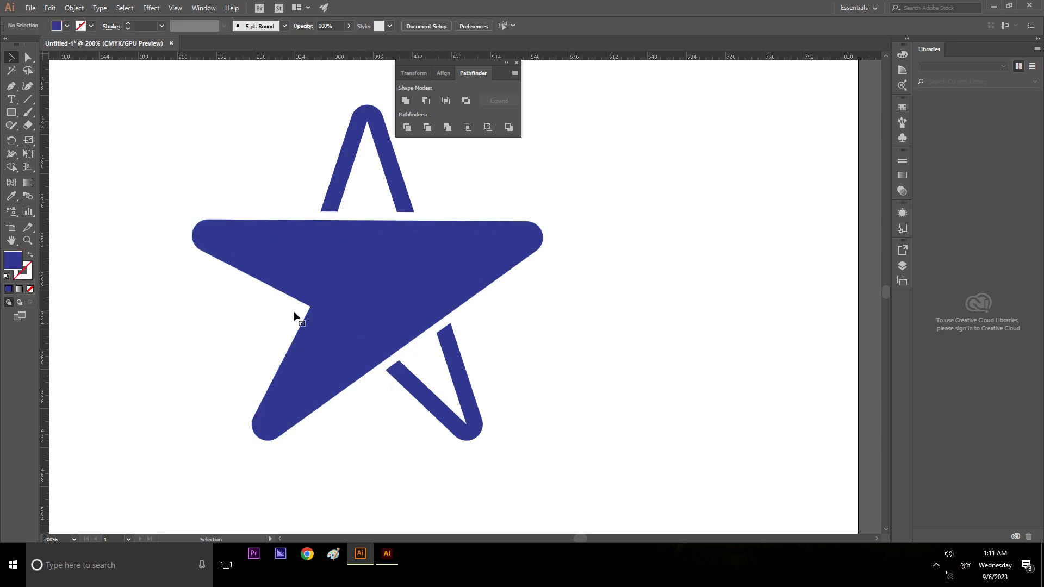
pyautogui.click(406, 306)
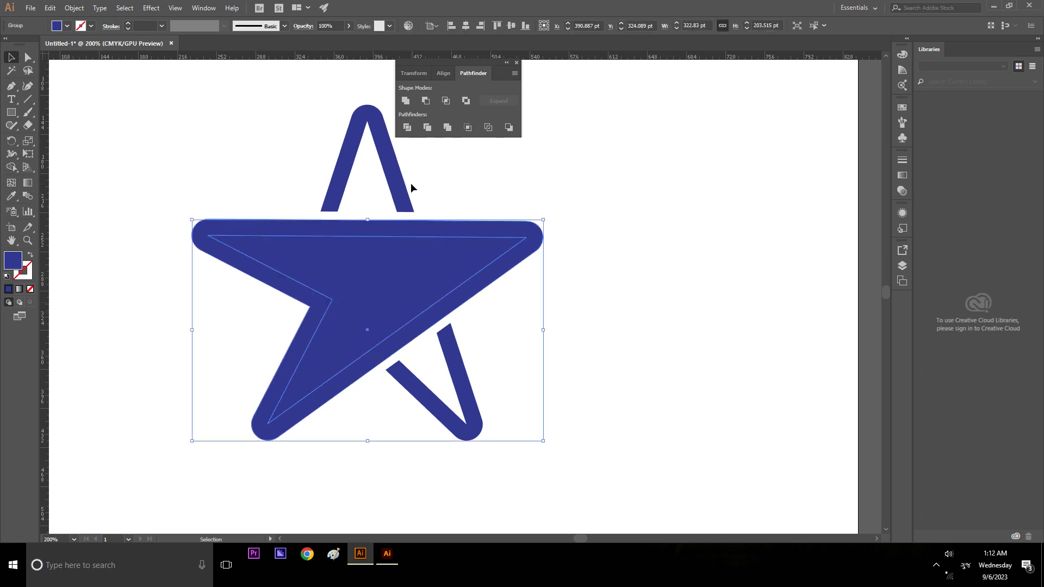
# - Unite the star pieces in Pathfinder and delete the top-arm segment crossing the bar
pyautogui.click(466, 102)
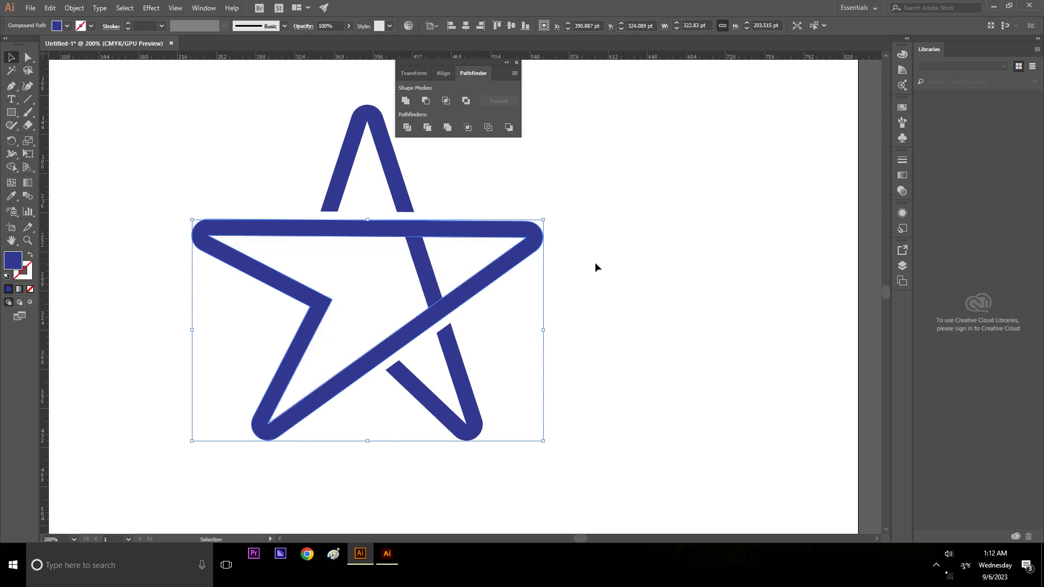
pyautogui.click(602, 261)
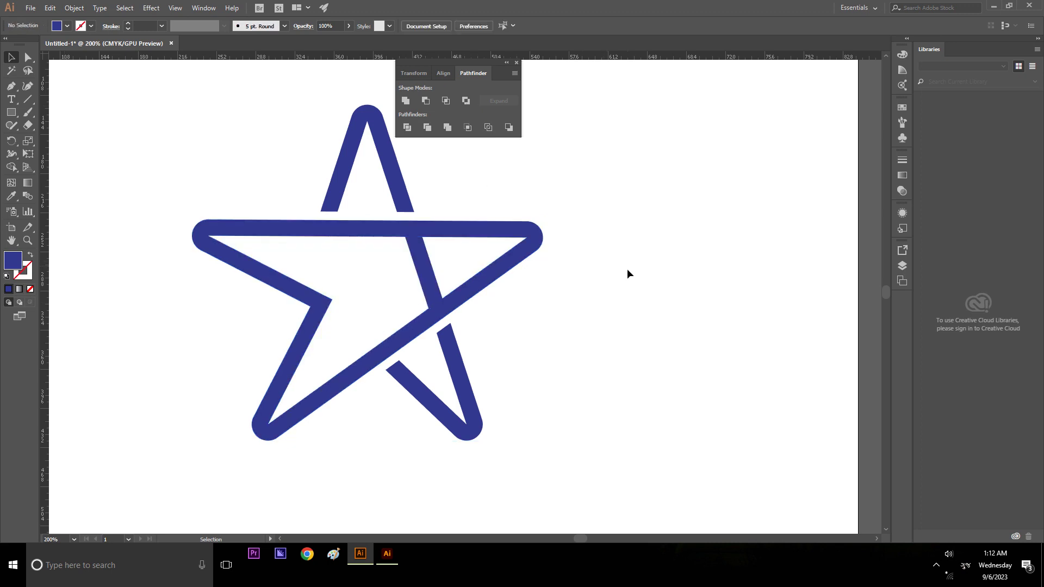
pyautogui.click(419, 259)
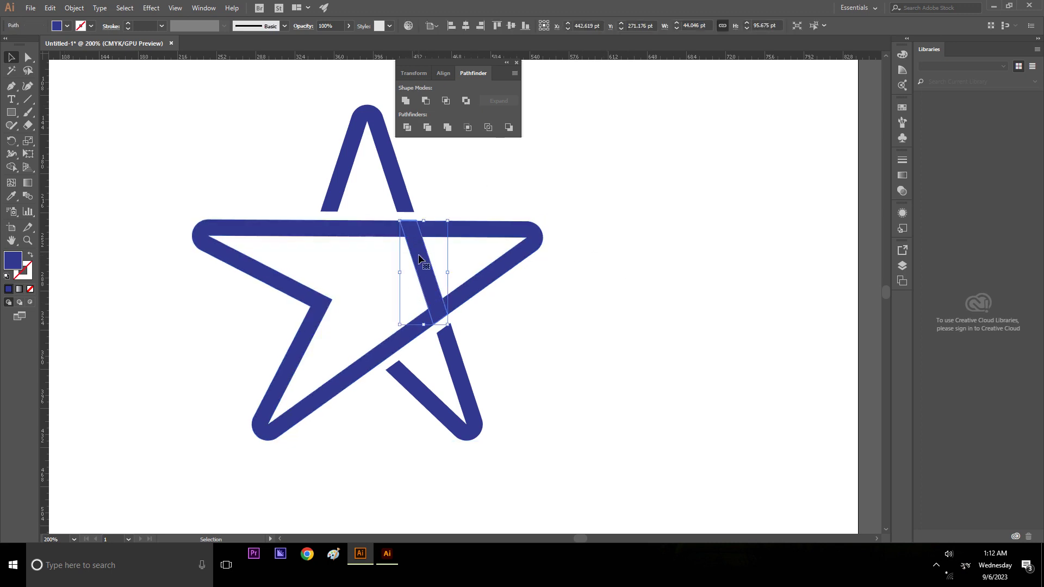
pyautogui.press('Delete')
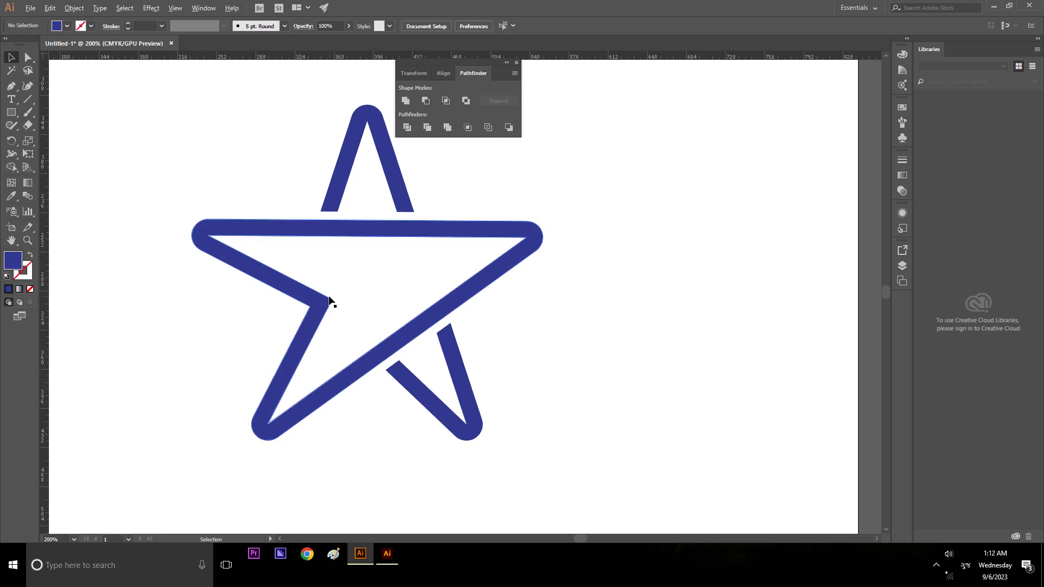
# - Find and delete the hidden thin path inside the star
pyautogui.scroll(-1, 330, 300)
pyautogui.scroll(-2, 335, 312)
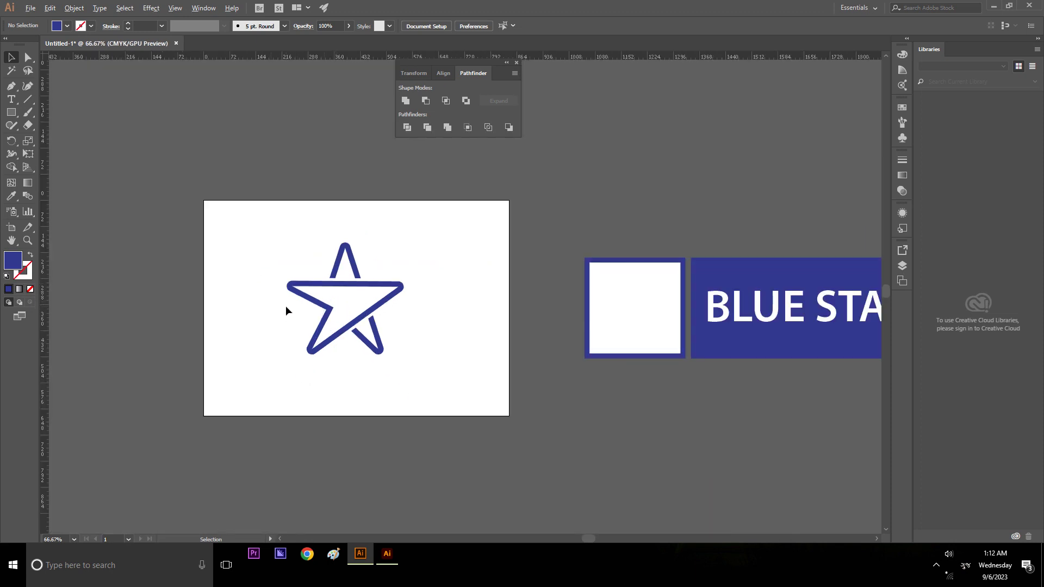
pyautogui.scroll(1, 285, 306)
pyautogui.moveTo(253, 184); pyautogui.dragTo(517, 416)
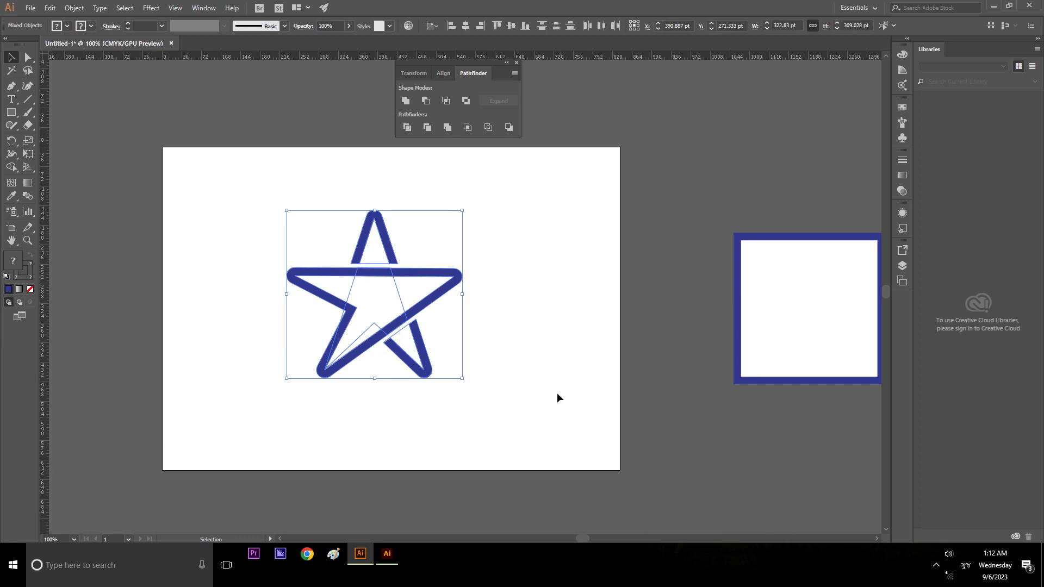
pyautogui.click(523, 367)
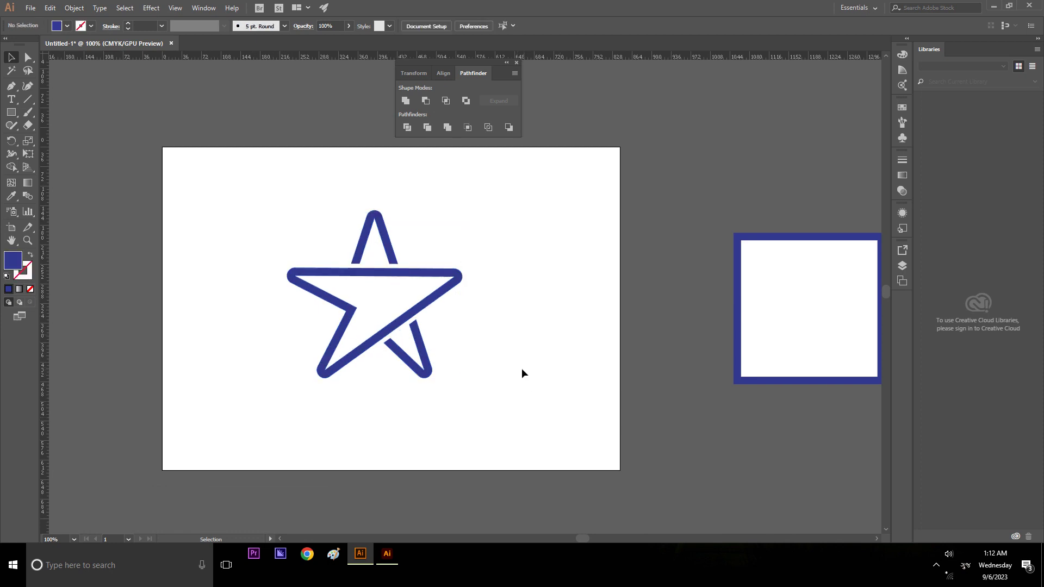
pyautogui.click(397, 290)
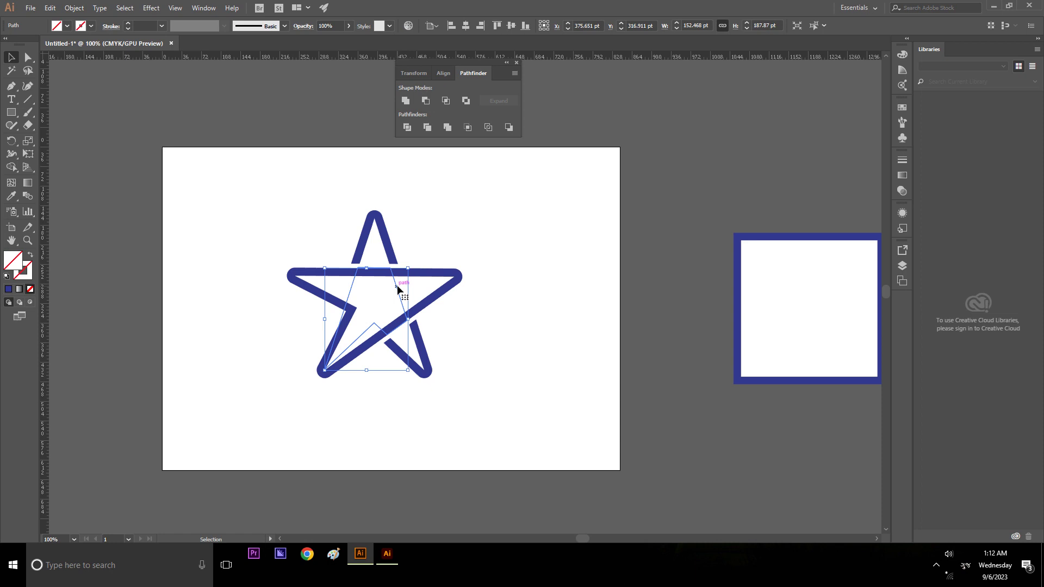
pyautogui.press('Delete')
# - Marquee-select all remaining star outline pieces and group them with Ctrl+G
pyautogui.moveTo(248, 207); pyautogui.dragTo(532, 403)
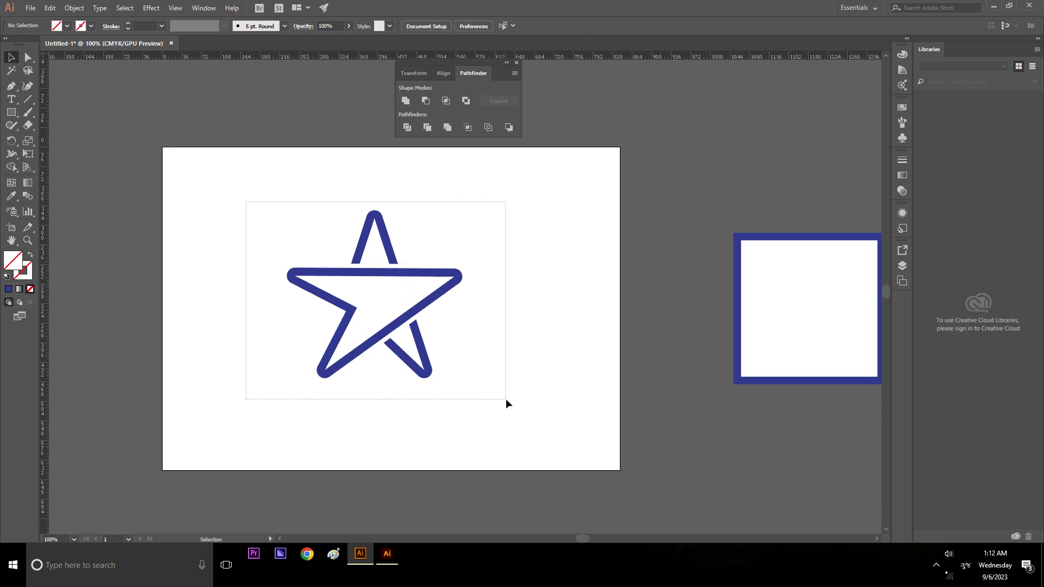
pyautogui.hotkey('ctrl', 'g')
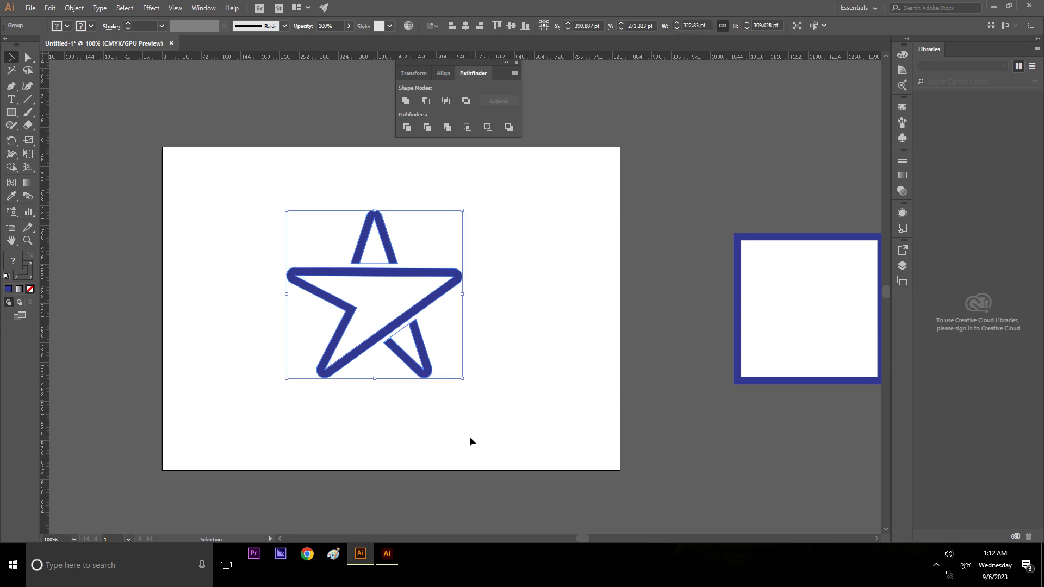
pyautogui.click(470, 441)
pyautogui.scroll(-1, 239, 342)
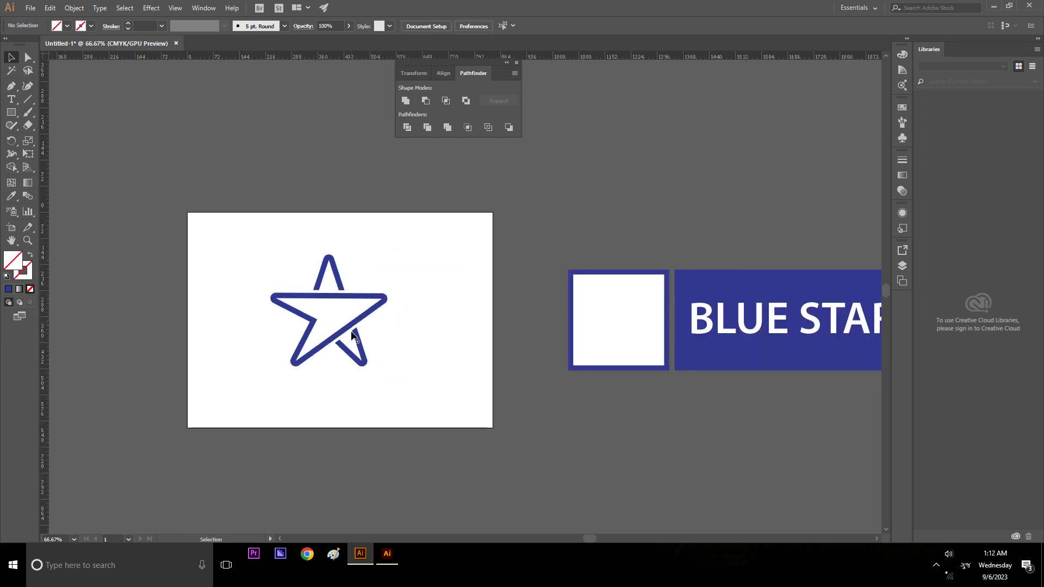
# - Move the star group onto the white square and scale it down to fit inside
pyautogui.click(349, 333)
pyautogui.moveTo(348, 330); pyautogui.dragTo(633, 321)
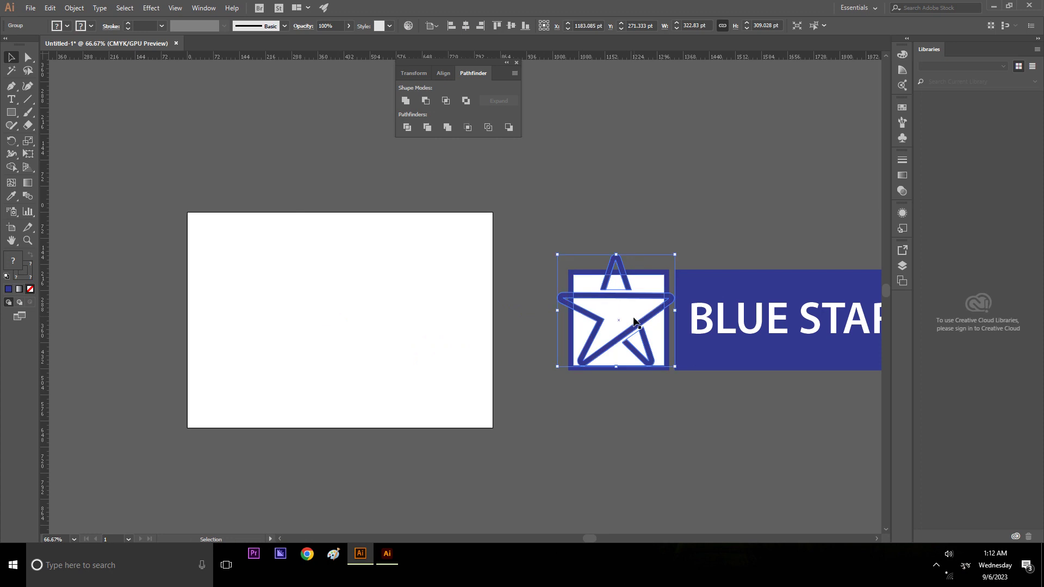
pyautogui.hotkey('ctrl', '+')
pyautogui.hotkey('ctrl', '+')
pyautogui.hotkey('ctrl', '+')
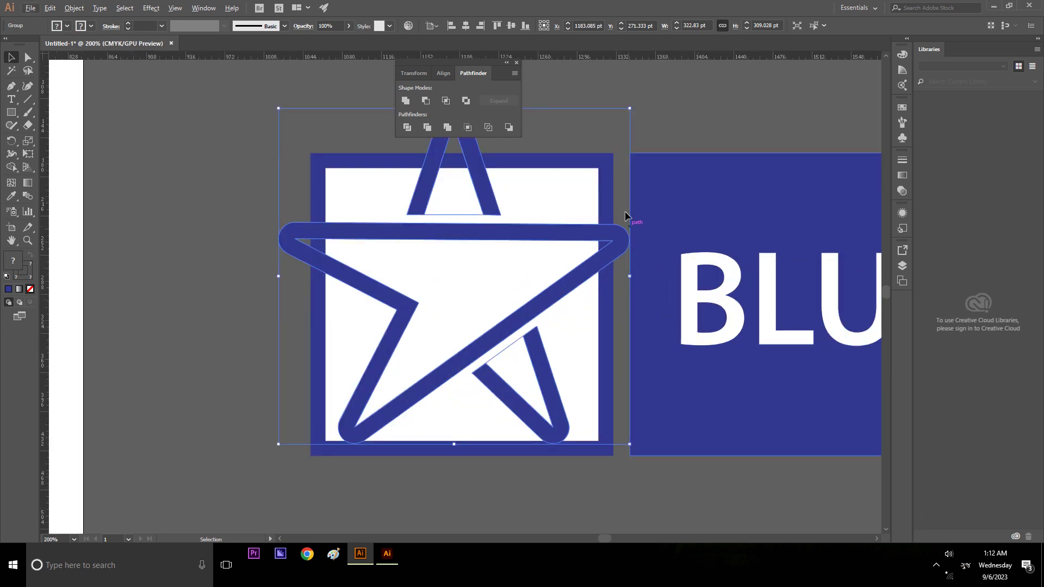
pyautogui.moveTo(629, 107); pyautogui.dragTo(593, 167)
pyautogui.click(613, 109)
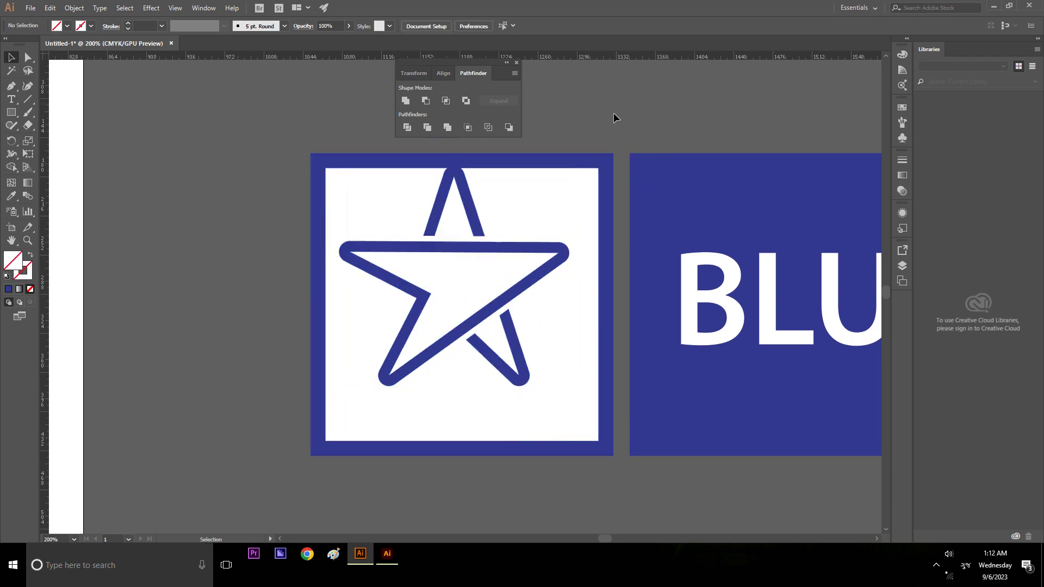
# - Ungroup the logo, delete three star pieces, then undo to restore the star
pyautogui.click(564, 255)
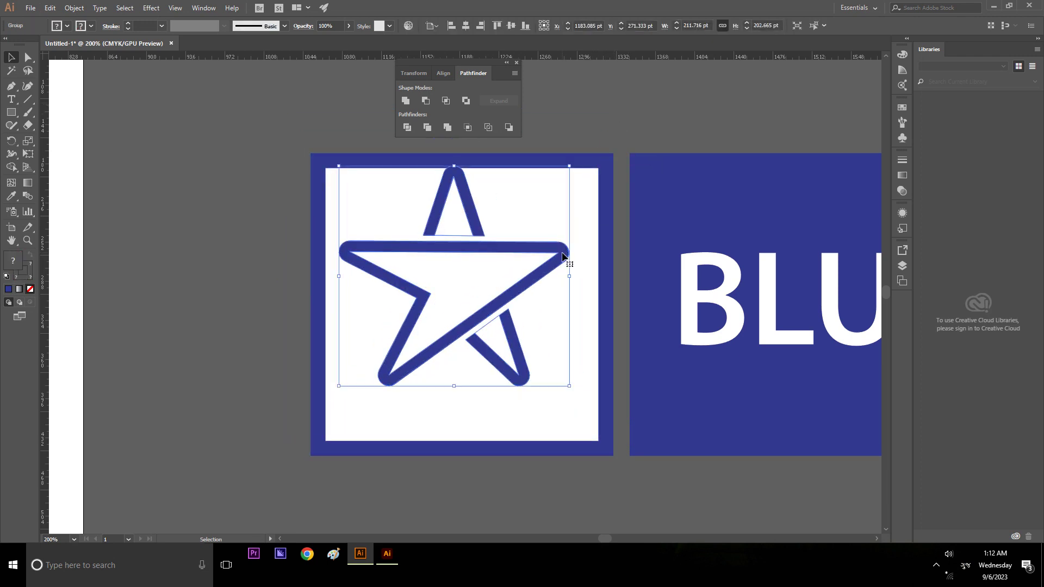
pyautogui.keyDown('shift'); pyautogui.click(594, 169); pyautogui.keyUp('shift')
pyautogui.rightClick(596, 161)
pyautogui.click(627, 239)
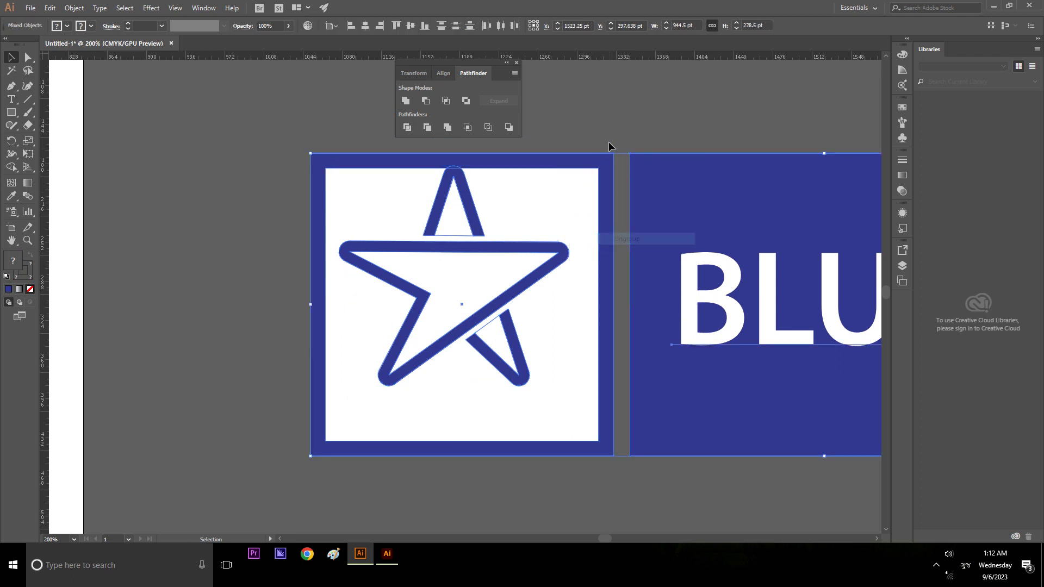
pyautogui.click(608, 139)
pyautogui.click(556, 253)
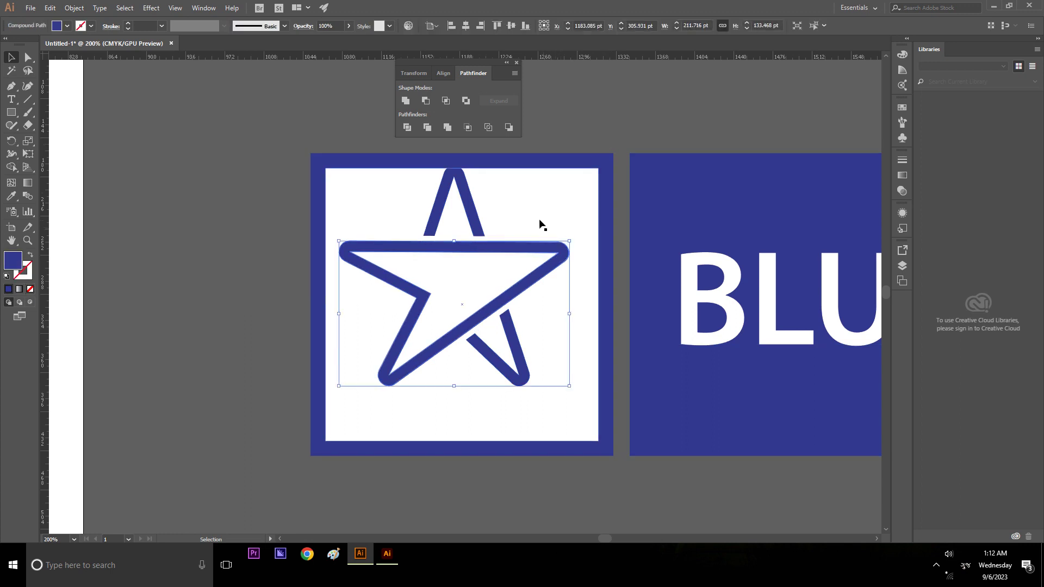
pyautogui.keyDown('shift'); pyautogui.click(471, 215); pyautogui.keyUp('shift')
pyautogui.keyDown('shift'); pyautogui.click(516, 346); pyautogui.keyUp('shift')
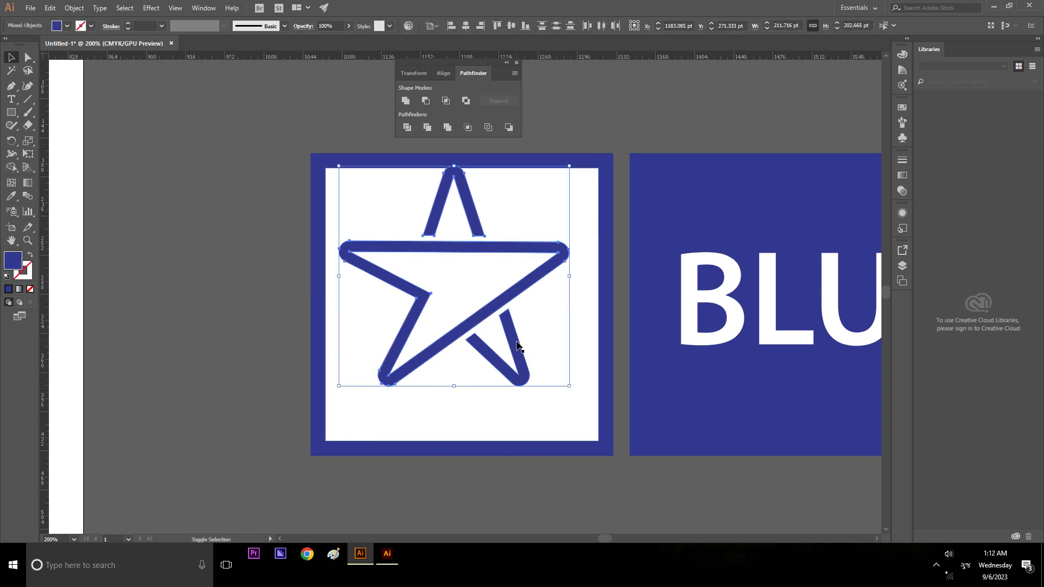
pyautogui.press('Delete')
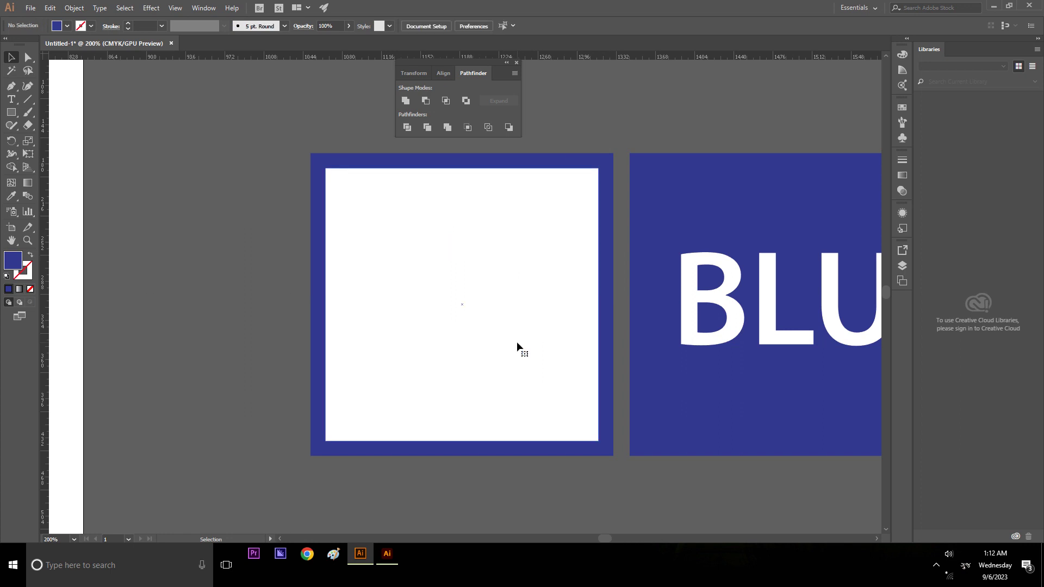
pyautogui.hotkey('ctrl', 'z')
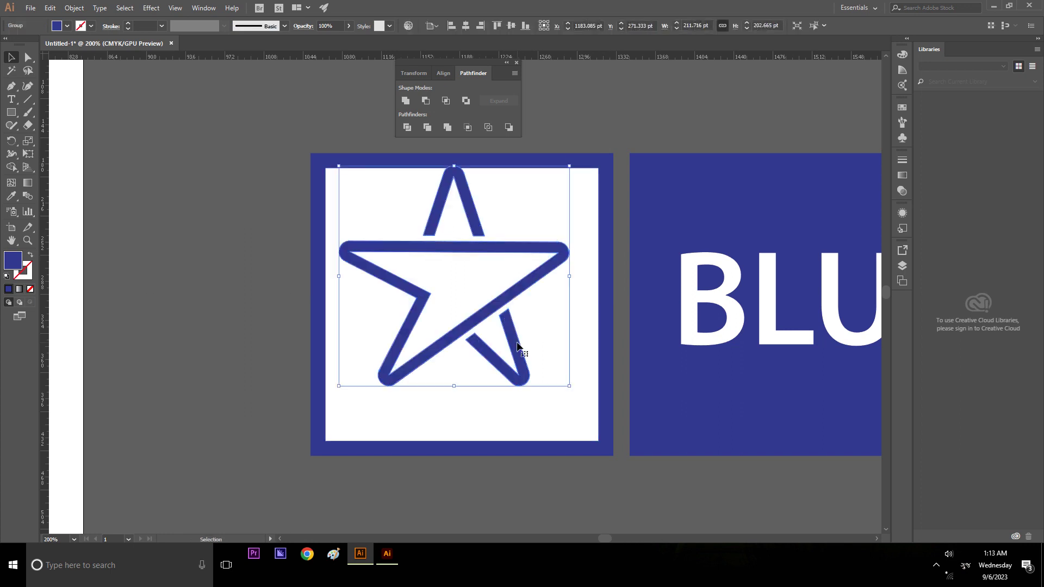
# - Centre the star and bordered square horizontally and vertically, aligned to selection
pyautogui.keyDown('shift'); pyautogui.click(590, 173); pyautogui.keyUp('shift')
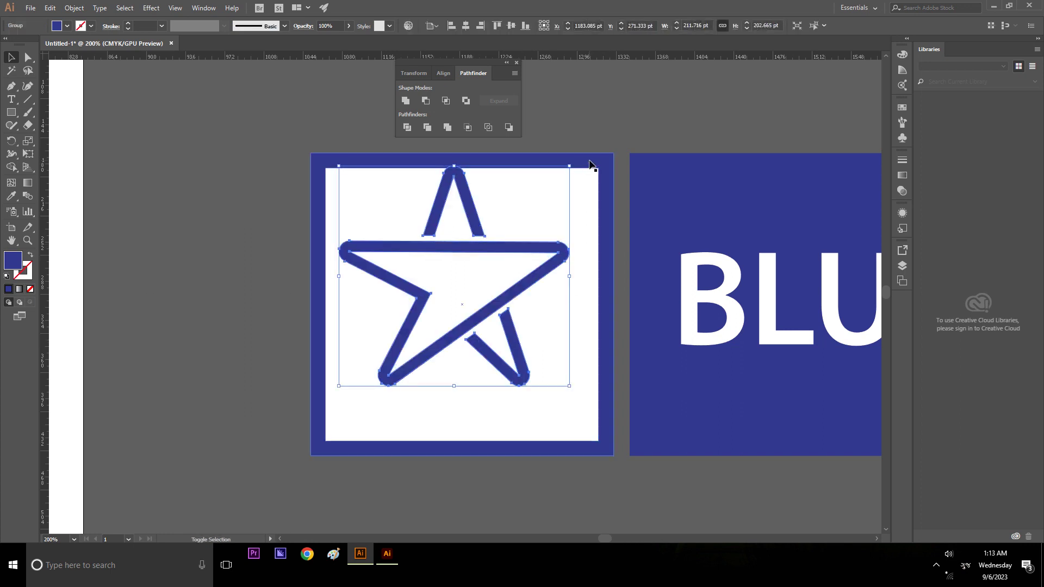
pyautogui.click(431, 26)
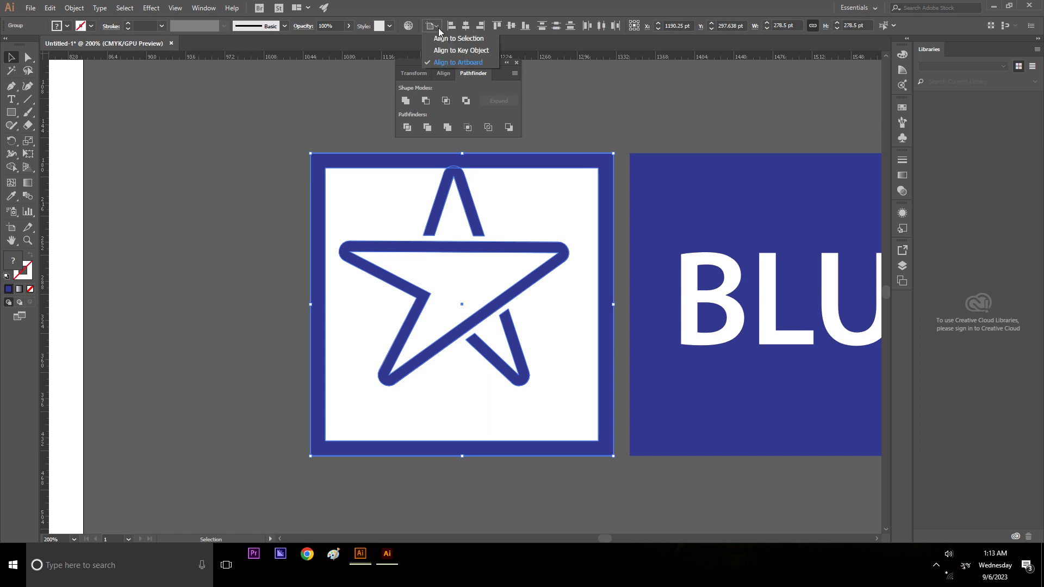
pyautogui.click(452, 39)
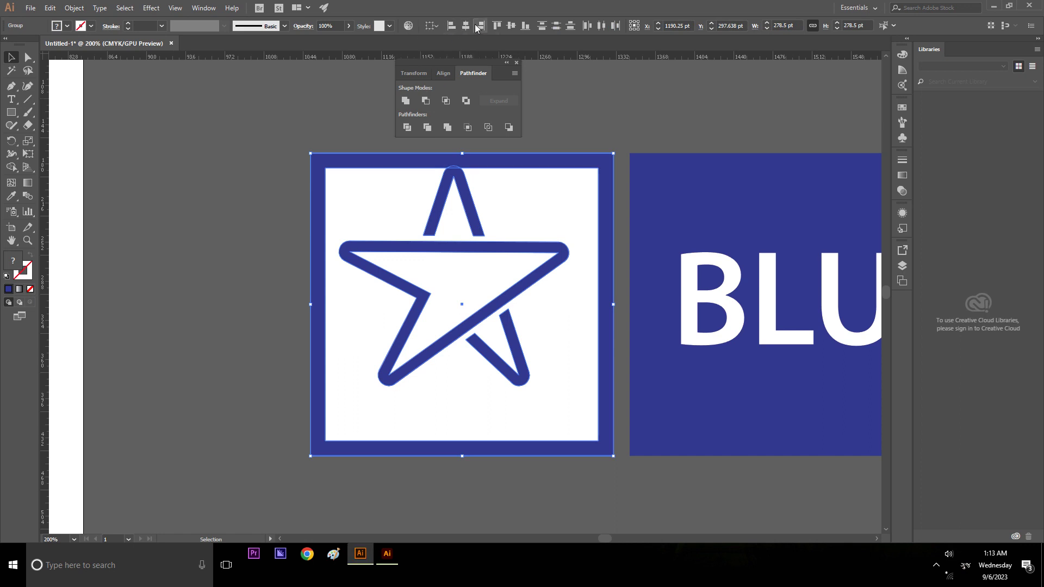
pyautogui.click(512, 25)
pyautogui.click(640, 124)
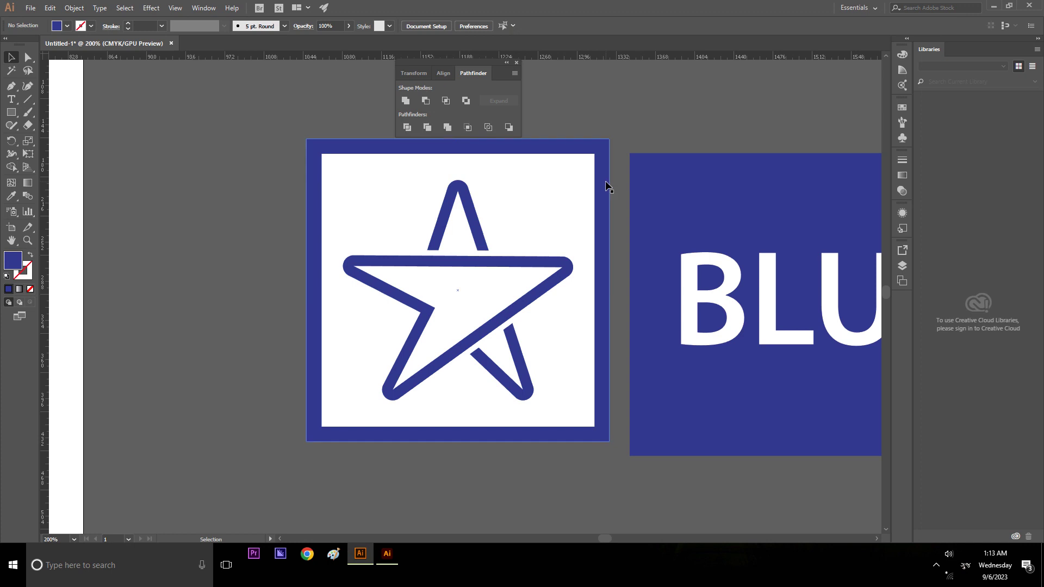
# - Align the banner's top edge with the frame's top using Vertical Align Top
pyautogui.click(557, 280)
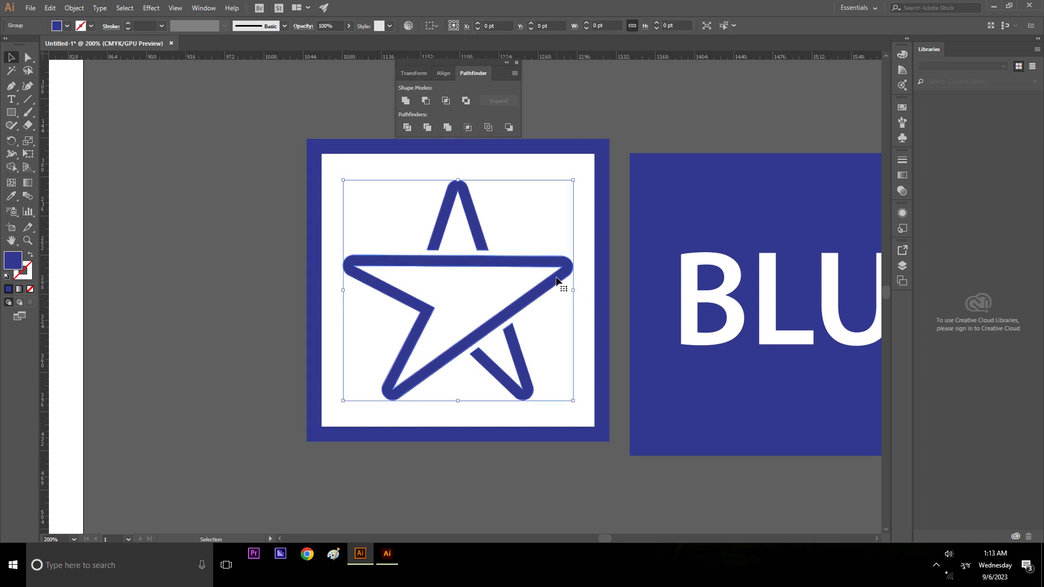
pyautogui.keyDown('shift'); pyautogui.click(604, 259); pyautogui.keyUp('shift')
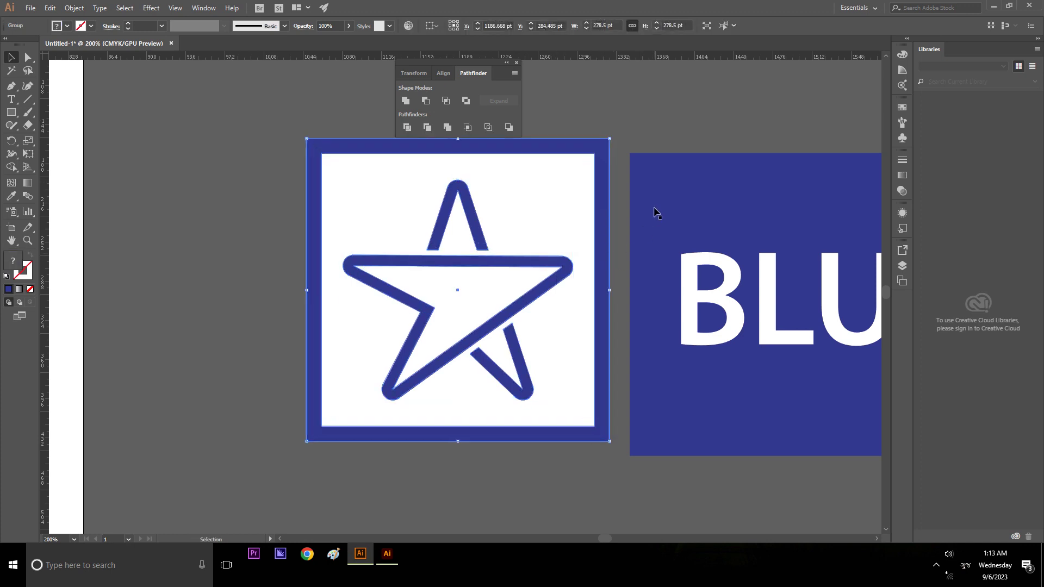
pyautogui.keyDown('shift'); pyautogui.click(637, 157); pyautogui.keyUp('shift')
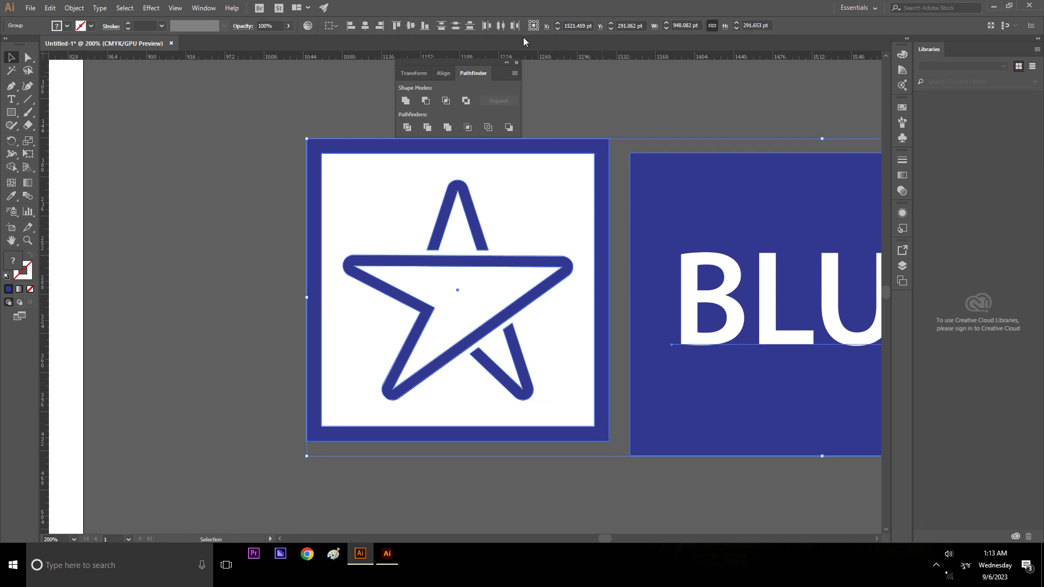
pyautogui.click(396, 26)
# - Group all the artwork, then ungroup the logo and the star into separate pieces
pyautogui.click(747, 114)
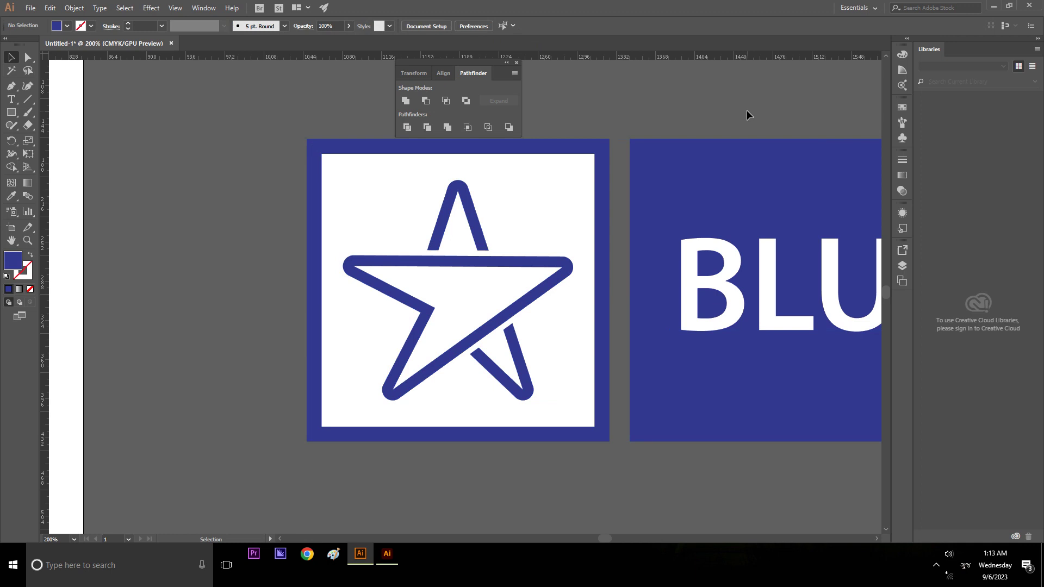
pyautogui.hotkey('ctrl', 'a')
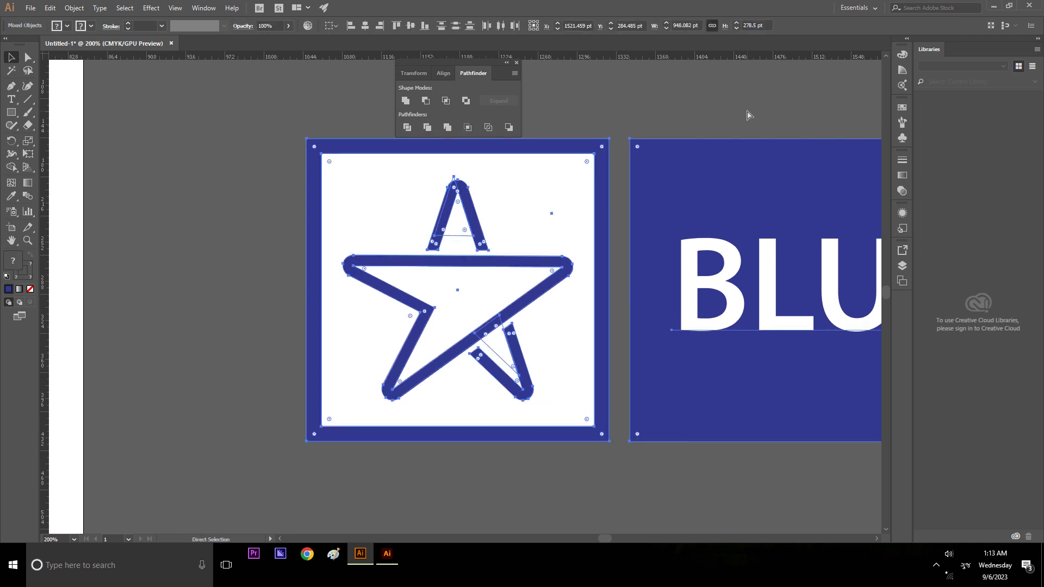
pyautogui.hotkey('ctrl', 'g')
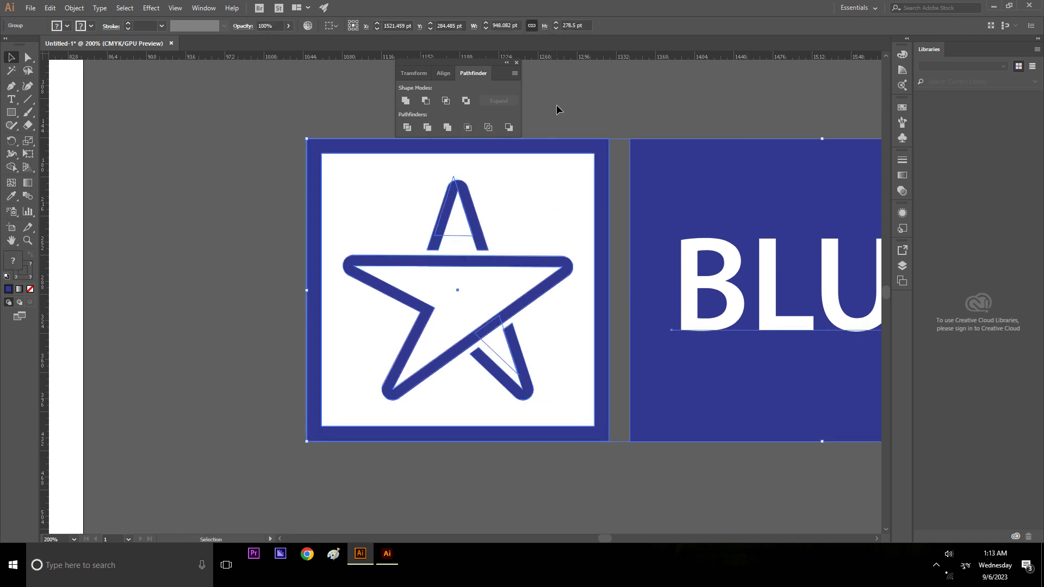
pyautogui.rightClick(489, 216)
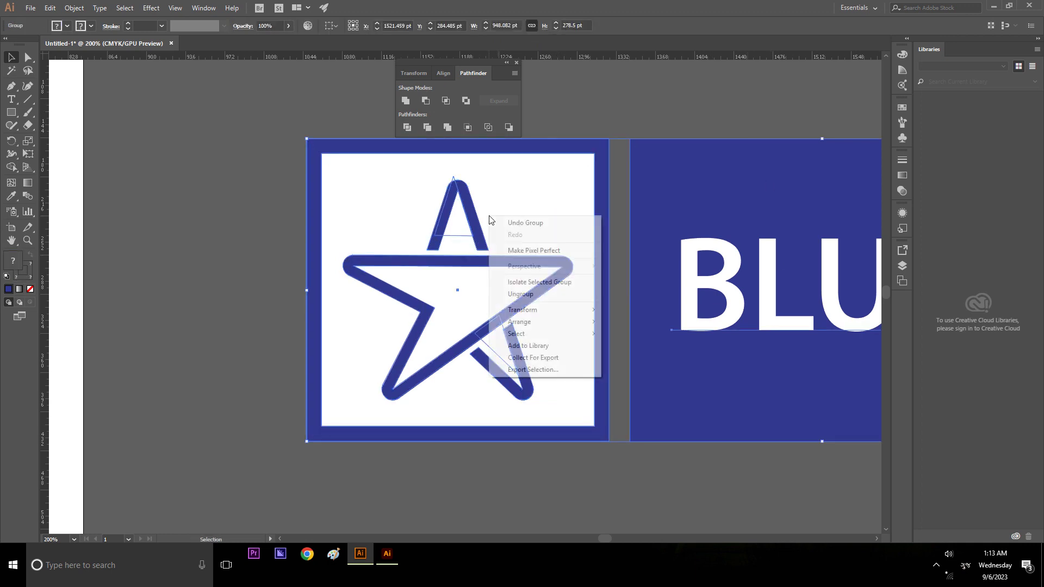
pyautogui.click(536, 295)
pyautogui.click(590, 106)
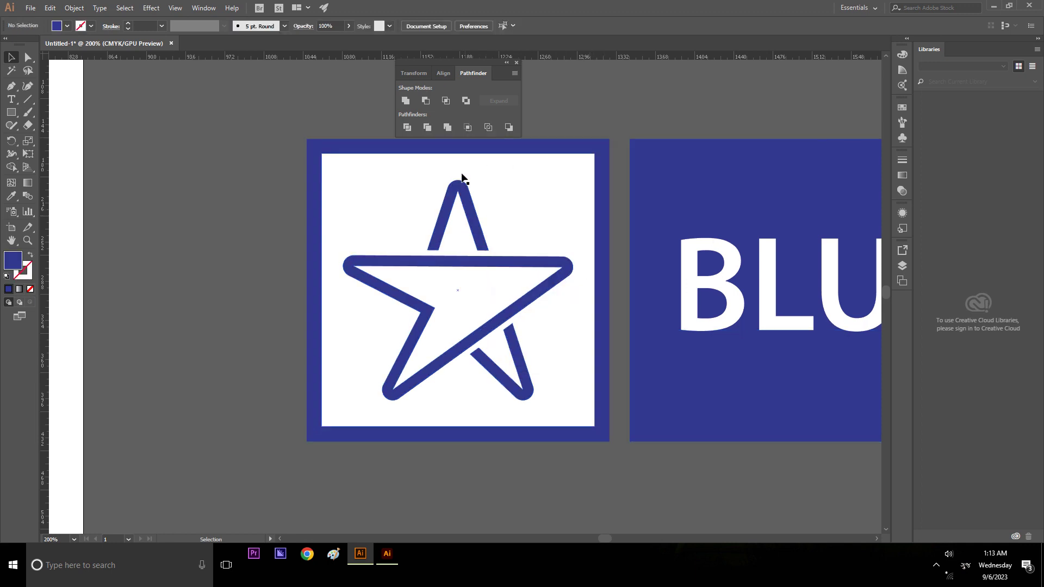
pyautogui.click(460, 201)
pyautogui.rightClick(462, 202)
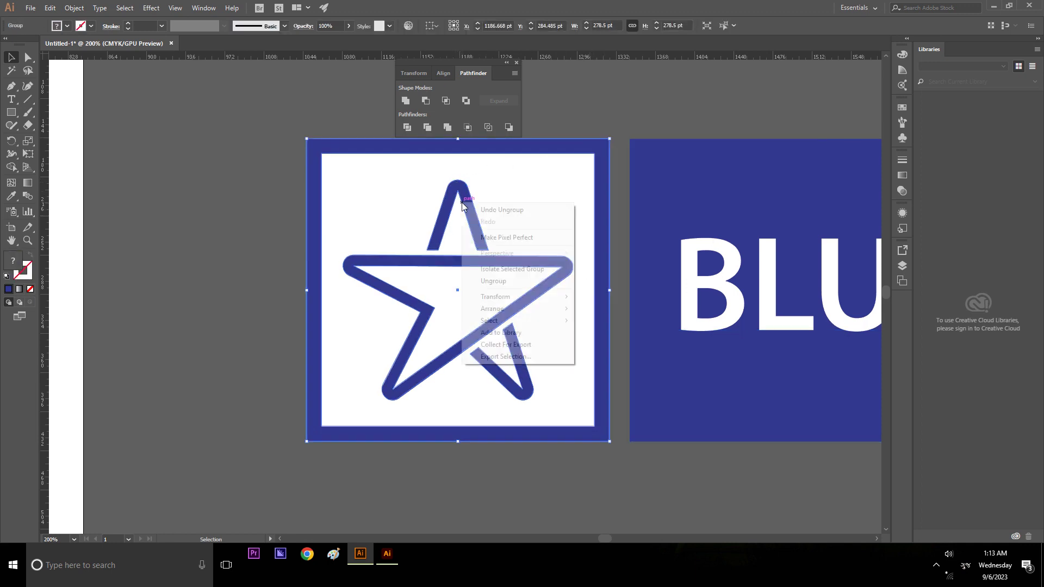
pyautogui.click(493, 280)
pyautogui.click(550, 110)
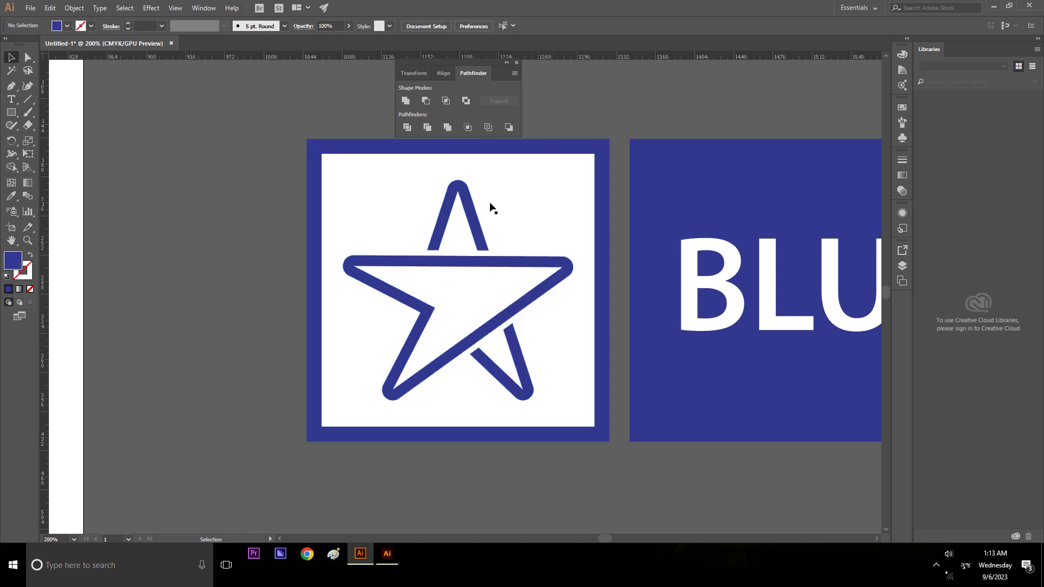
pyautogui.click(460, 205)
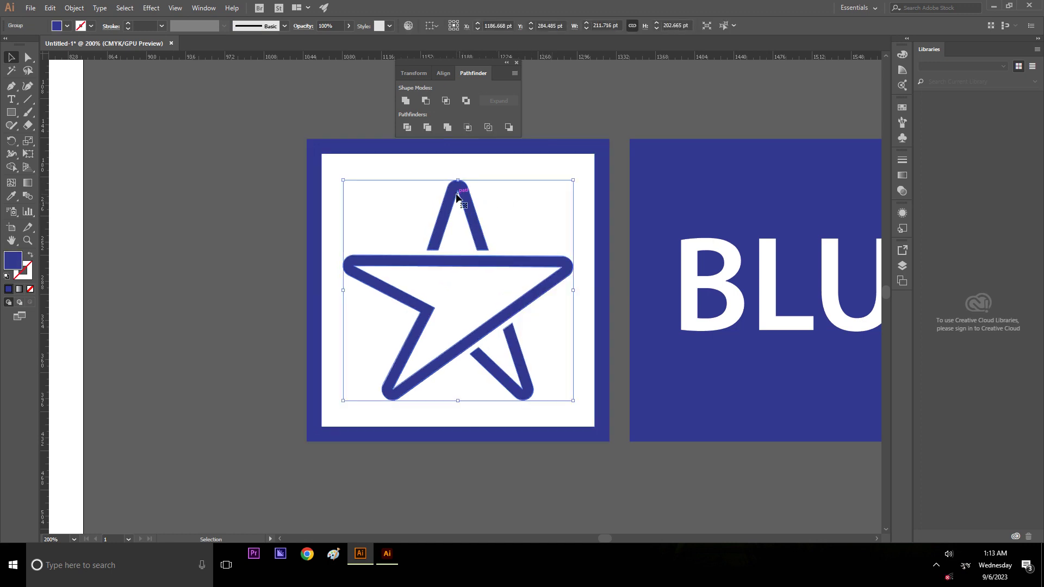
pyautogui.click(563, 109)
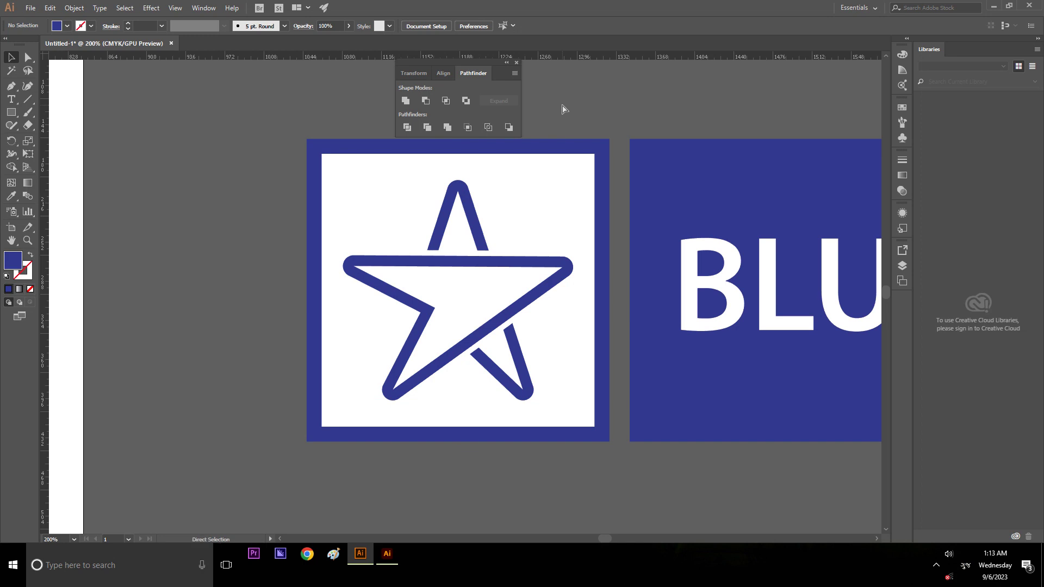
# - In Outline view, delete the stray path at the star's top point, then return to Preview
pyautogui.hotkey('ctrl', 'y')
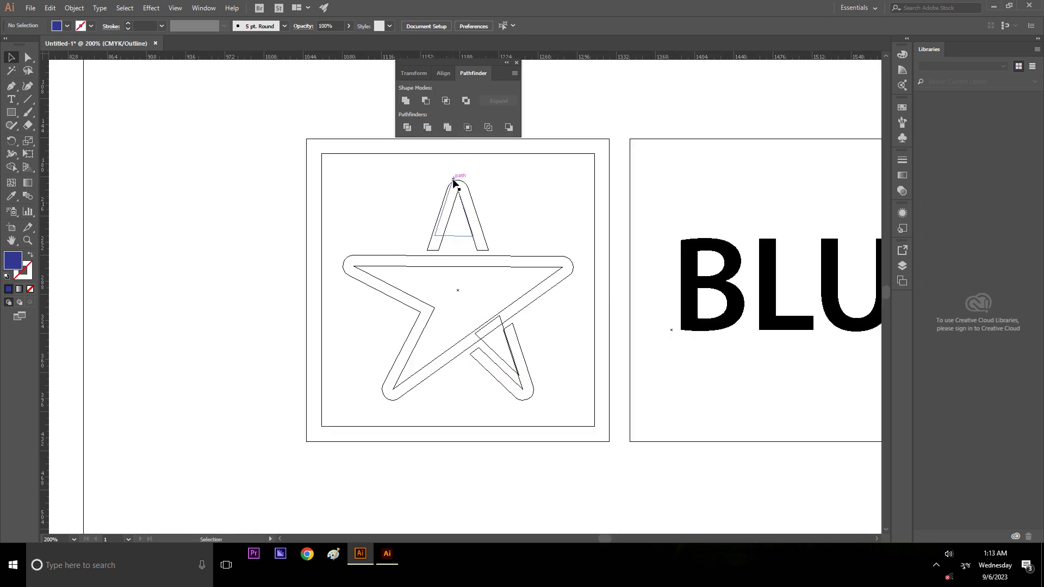
pyautogui.click(454, 181)
pyautogui.press('Delete')
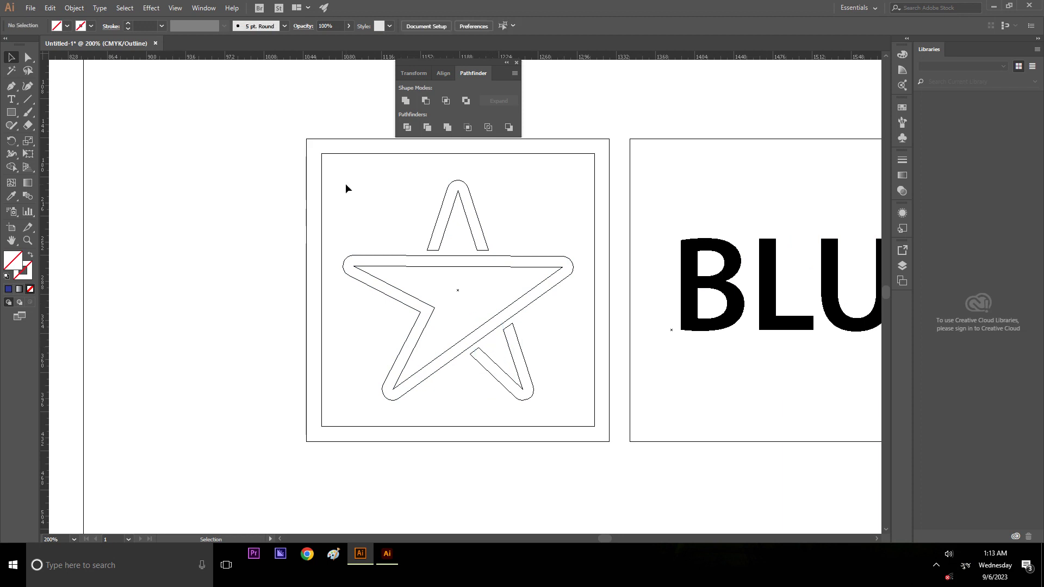
pyautogui.press('a')
pyautogui.hotkey('ctrl', 'y')
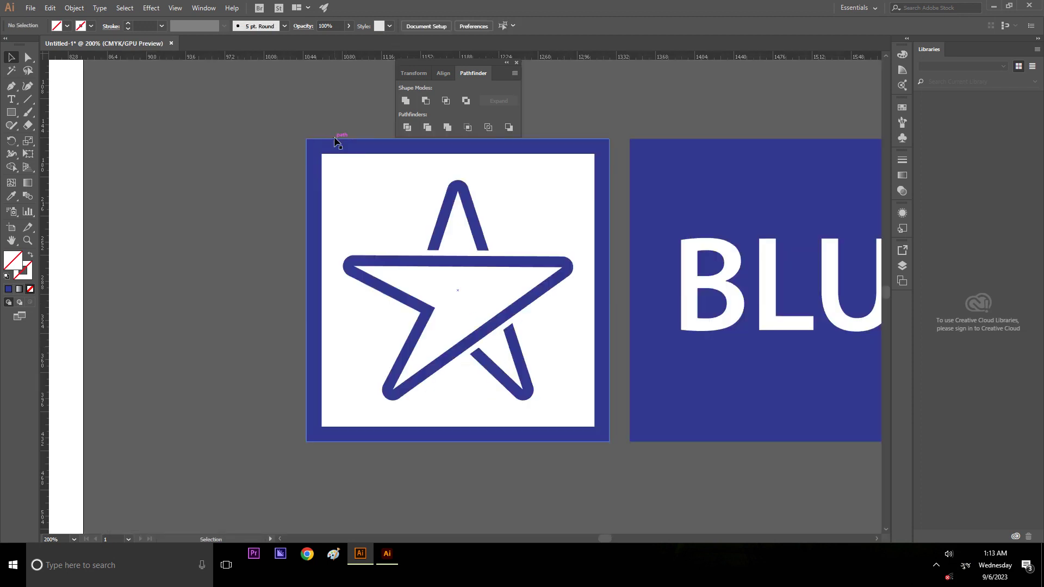
# - Centre the whole logo horizontally and vertically on the artboard, then zoom out
pyautogui.hotkey('ctrl', 'a')
pyautogui.press('v')
pyautogui.click(331, 29)
pyautogui.click(351, 59)
pyautogui.click(365, 31)
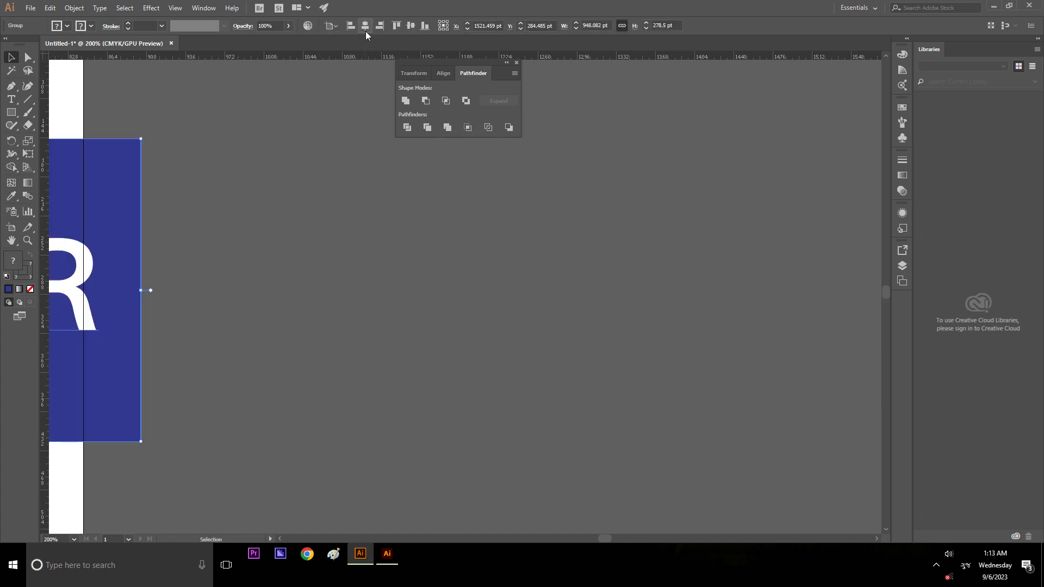
pyautogui.click(411, 25)
pyautogui.hotkey('ctrl', 'shift', 'a')
pyautogui.hotkey('ctrl', '1')
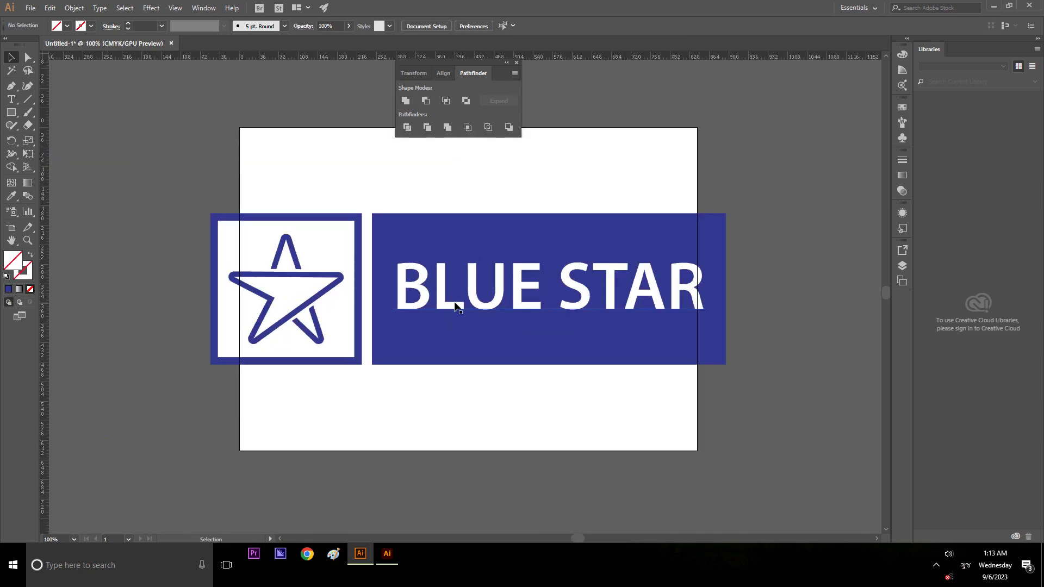
pyautogui.click(18, 229)
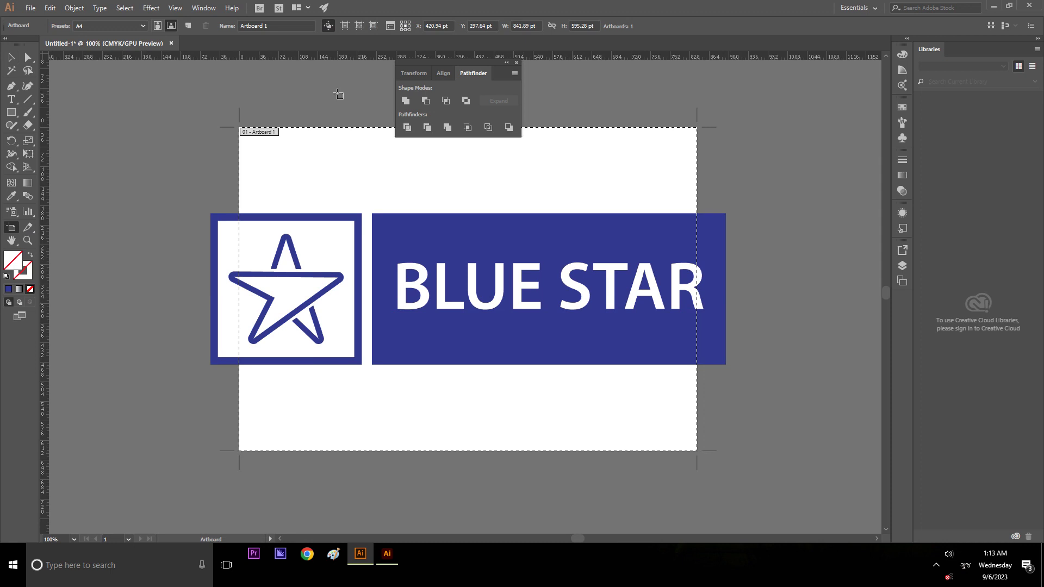
# - Drag the artboard's top, bottom, right and left edges in, leaving a thin margin around the logo
pyautogui.click(516, 63)
pyautogui.moveTo(469, 127); pyautogui.dragTo(464, 200)
pyautogui.moveTo(469, 451); pyautogui.dragTo(473, 380)
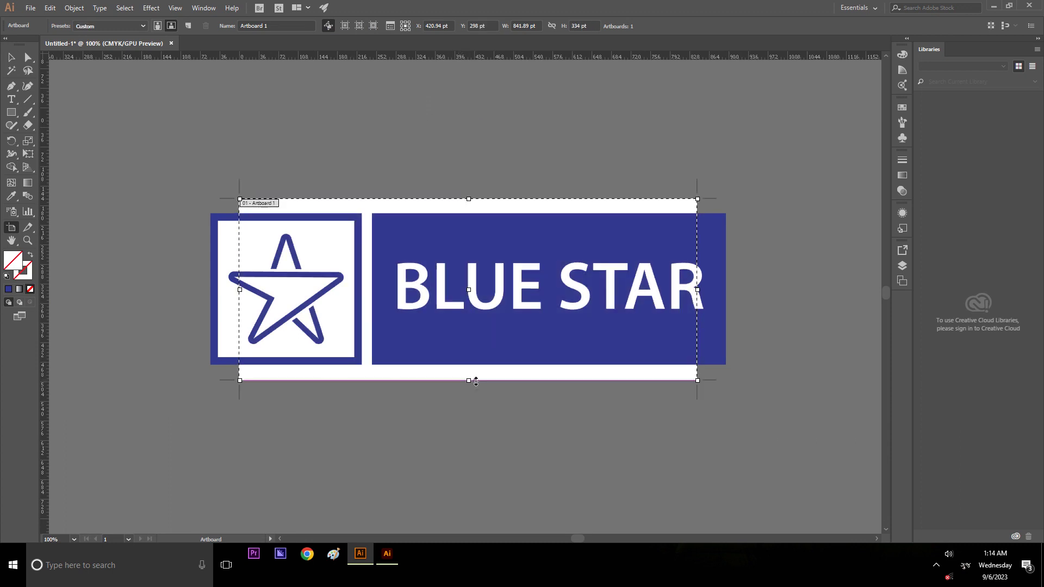
pyautogui.moveTo(698, 288); pyautogui.dragTo(745, 290)
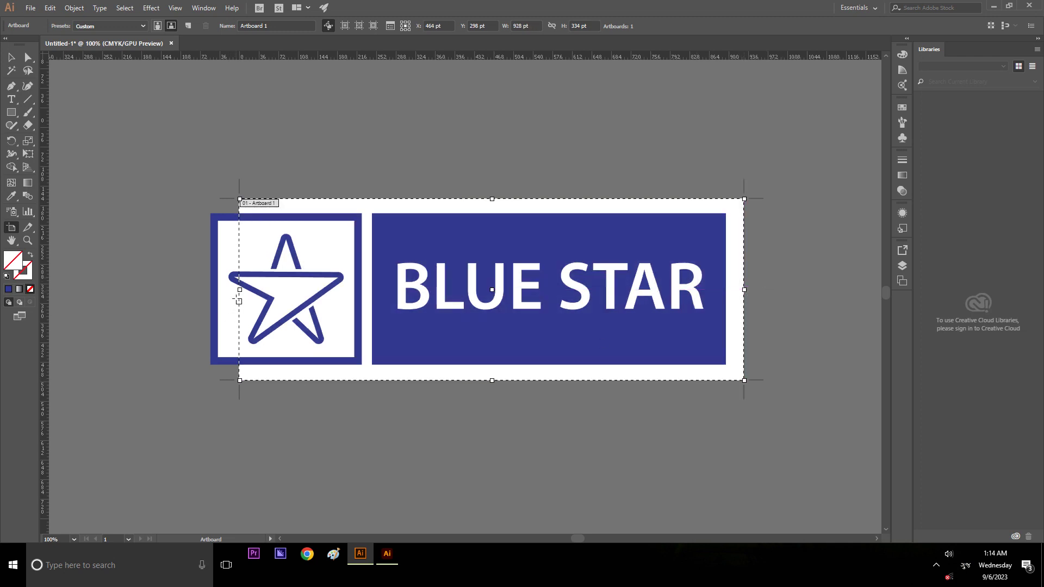
pyautogui.moveTo(240, 290); pyautogui.dragTo(199, 299)
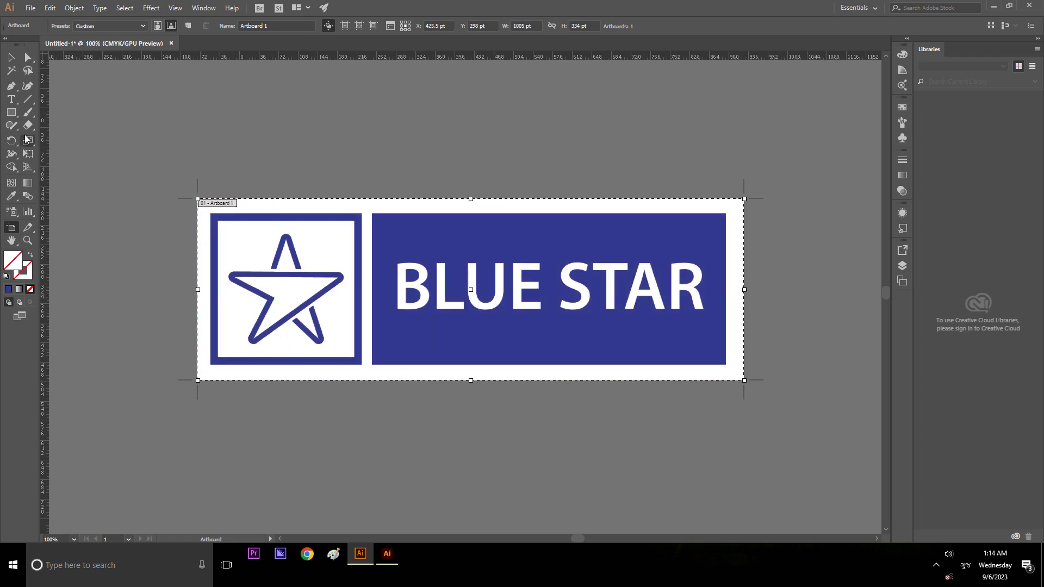
pyautogui.click(12, 58)
pyautogui.press('a')
pyautogui.press('v')
pyautogui.hotkey('ctrl', 'a')
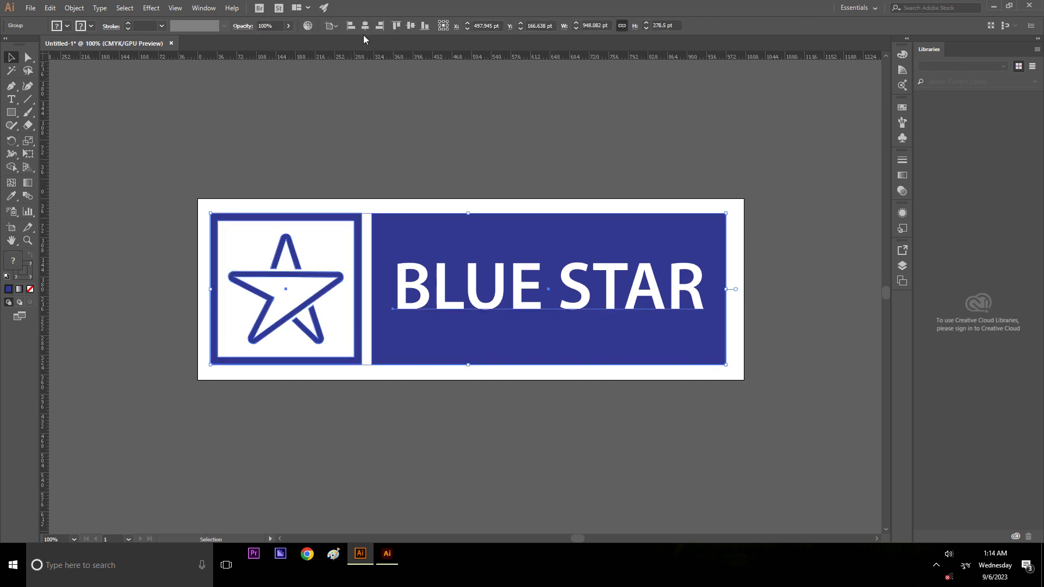
# - Centre the logo horizontally and vertically on the cropped artboard
pyautogui.click(365, 25)
pyautogui.click(410, 27)
pyautogui.click(422, 122)
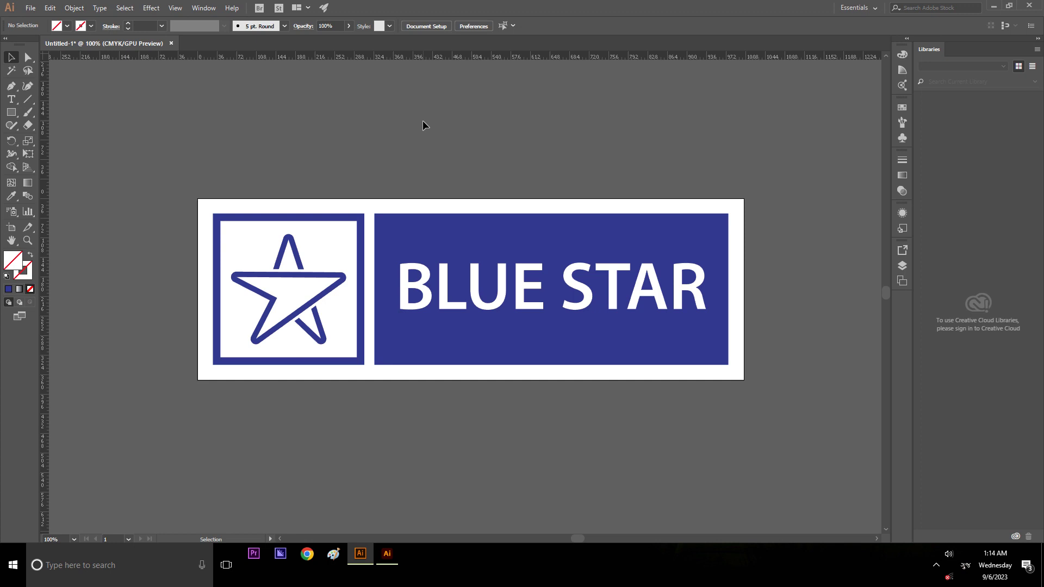
# - Ungroup the logo and the banner, then select the banner's blue rectangle alone
pyautogui.rightClick(435, 240)
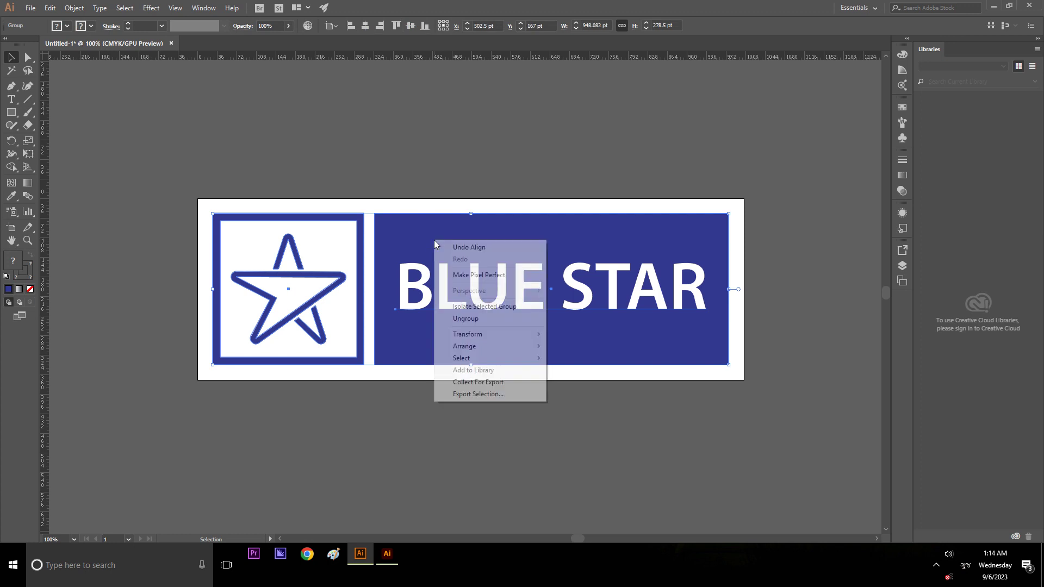
pyautogui.click(465, 318)
pyautogui.click(442, 122)
pyautogui.click(407, 233)
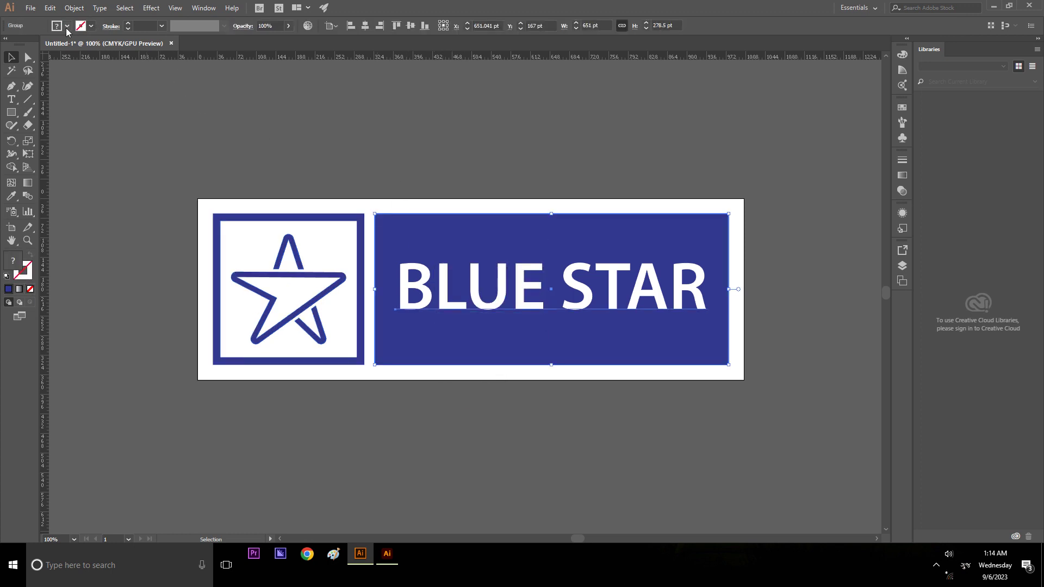
pyautogui.rightClick(466, 234)
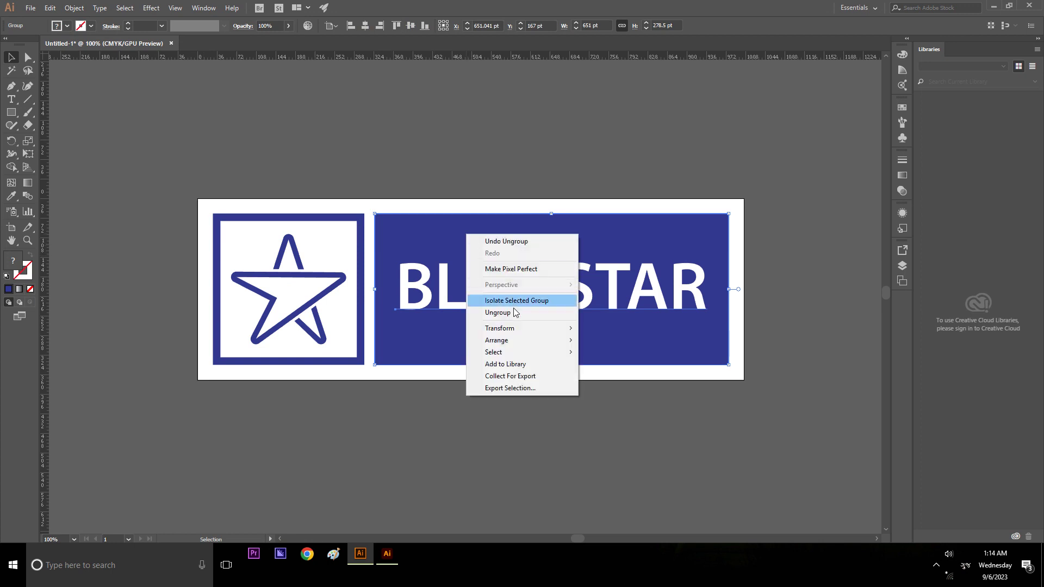
pyautogui.click(498, 312)
pyautogui.click(435, 187)
pyautogui.click(450, 226)
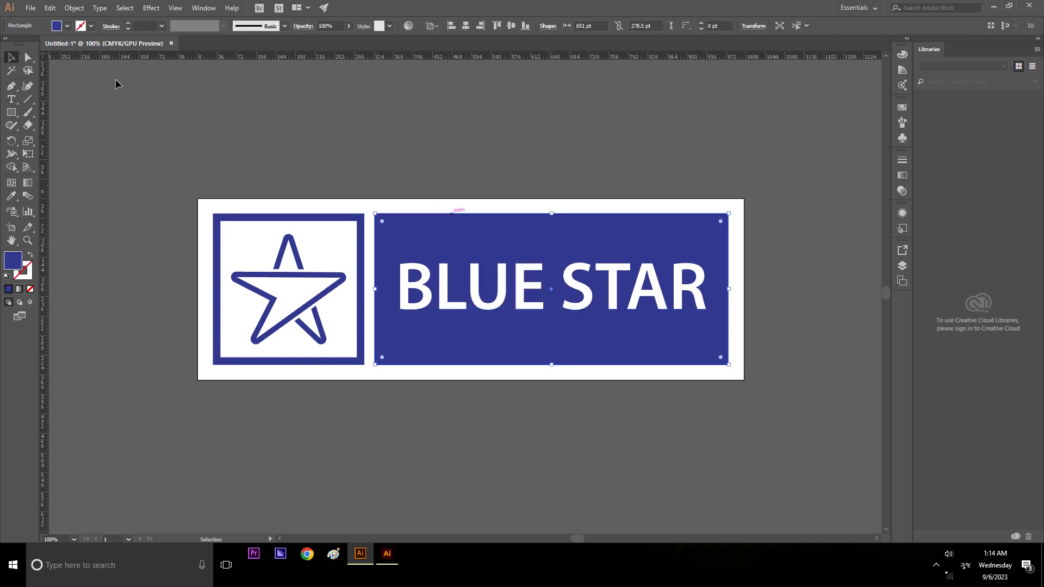
# - Try several blue and cyan swatches on the banner rectangle, settling on a medium blue fill
pyautogui.click(66, 28)
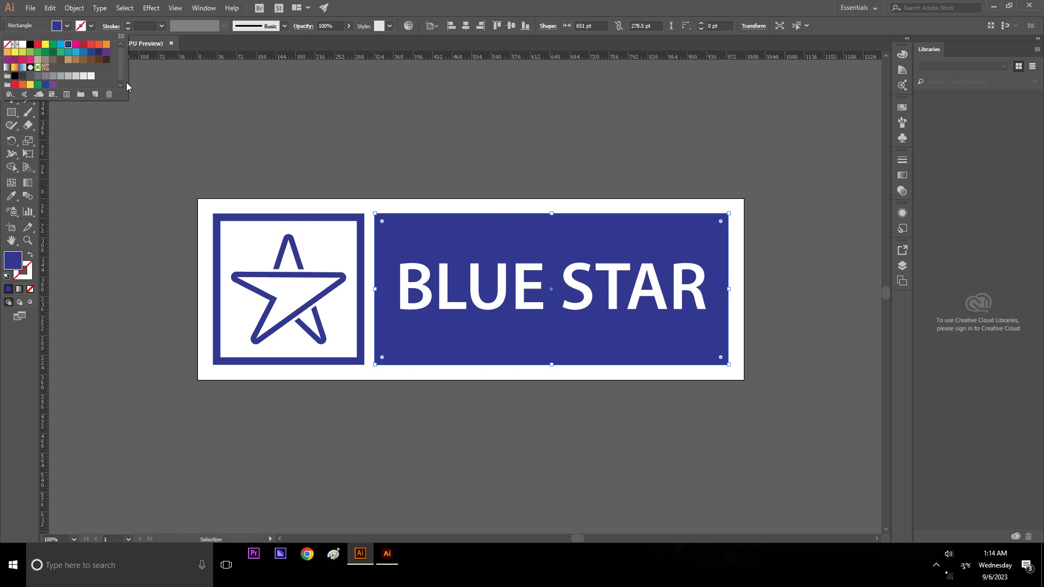
pyautogui.click(83, 52)
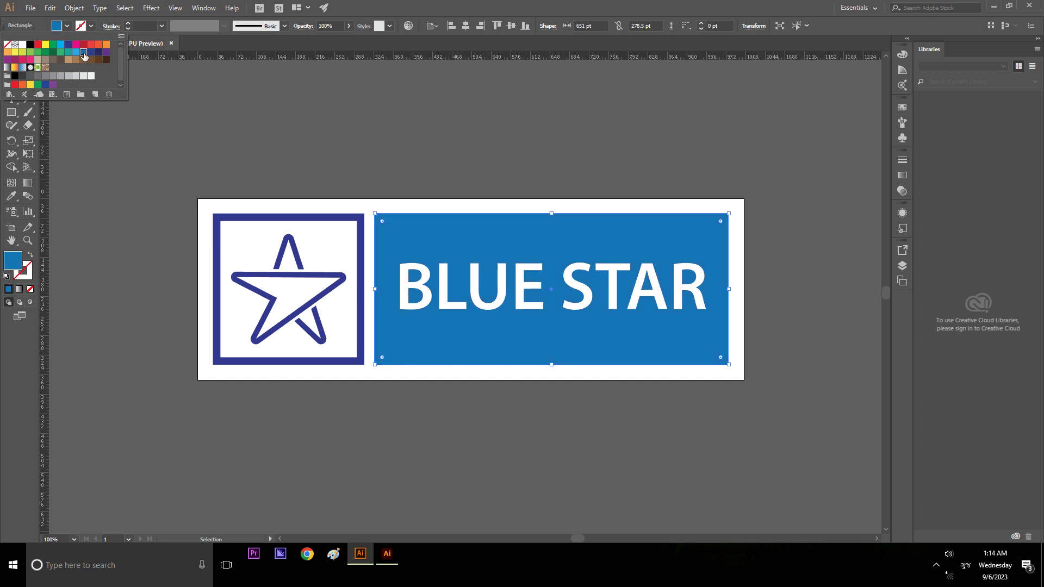
pyautogui.click(91, 53)
pyautogui.click(84, 52)
pyautogui.click(76, 52)
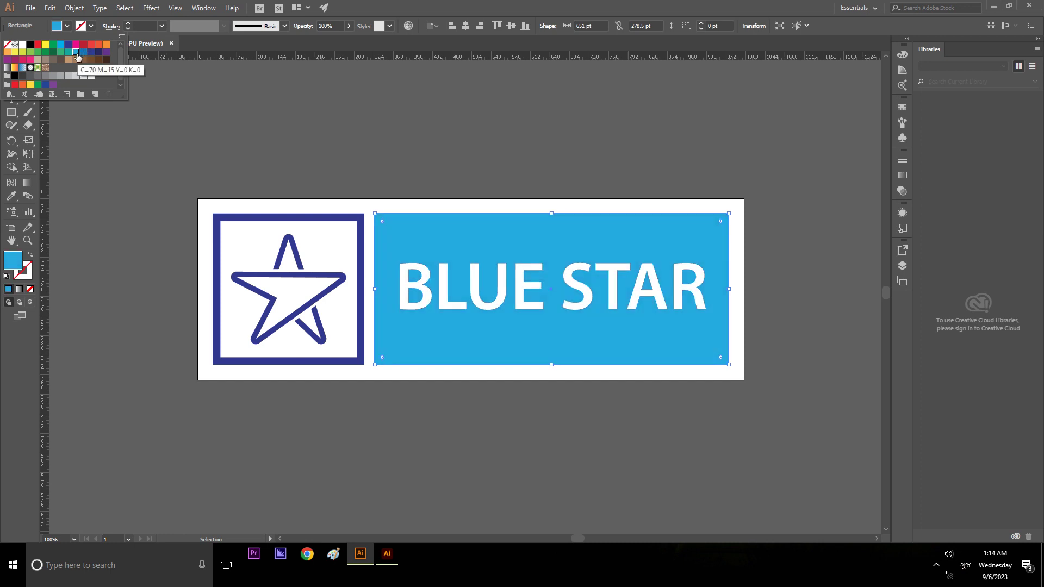
pyautogui.click(83, 53)
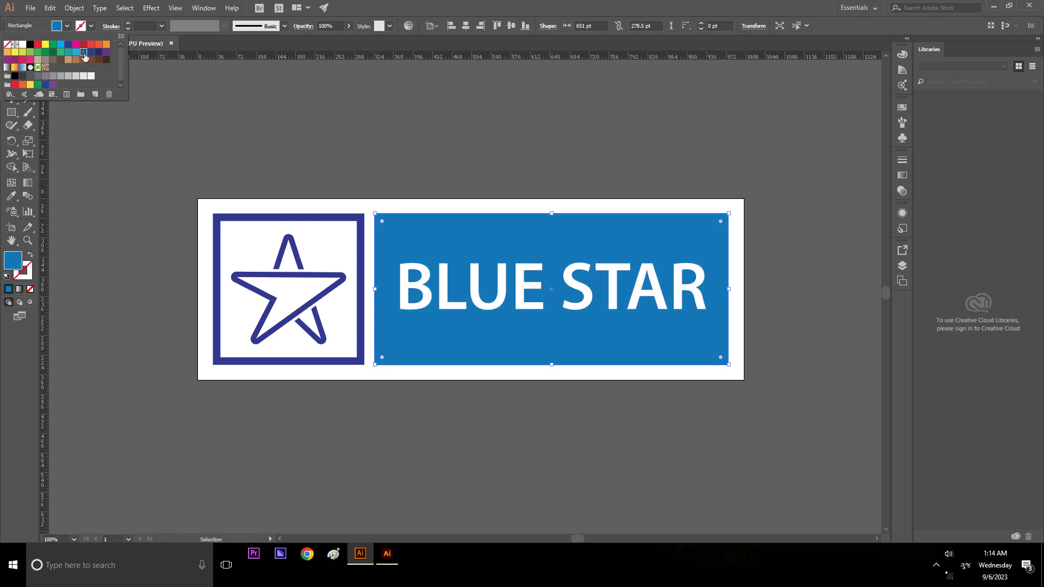
pyautogui.click(61, 45)
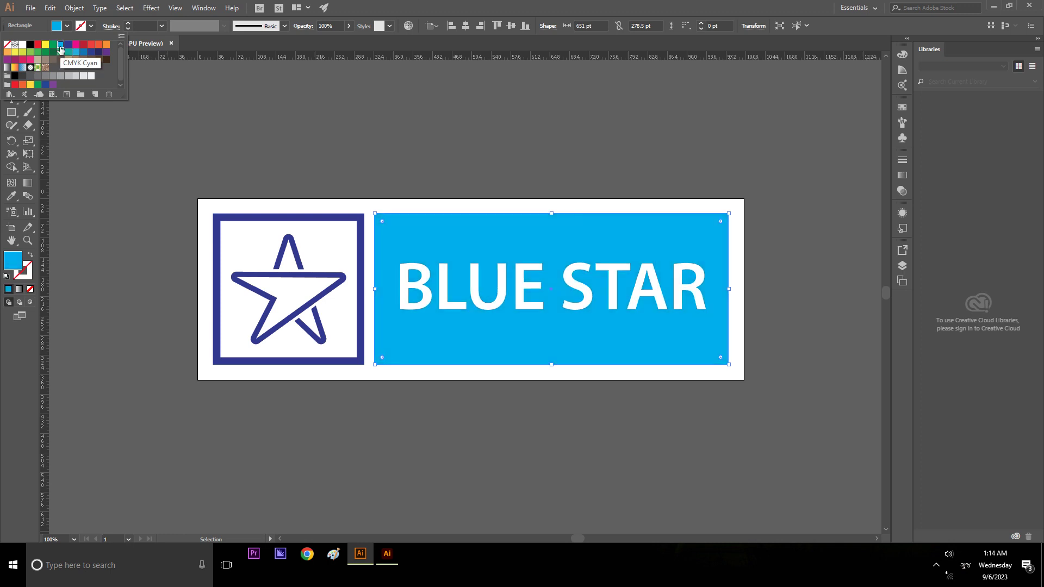
pyautogui.click(83, 53)
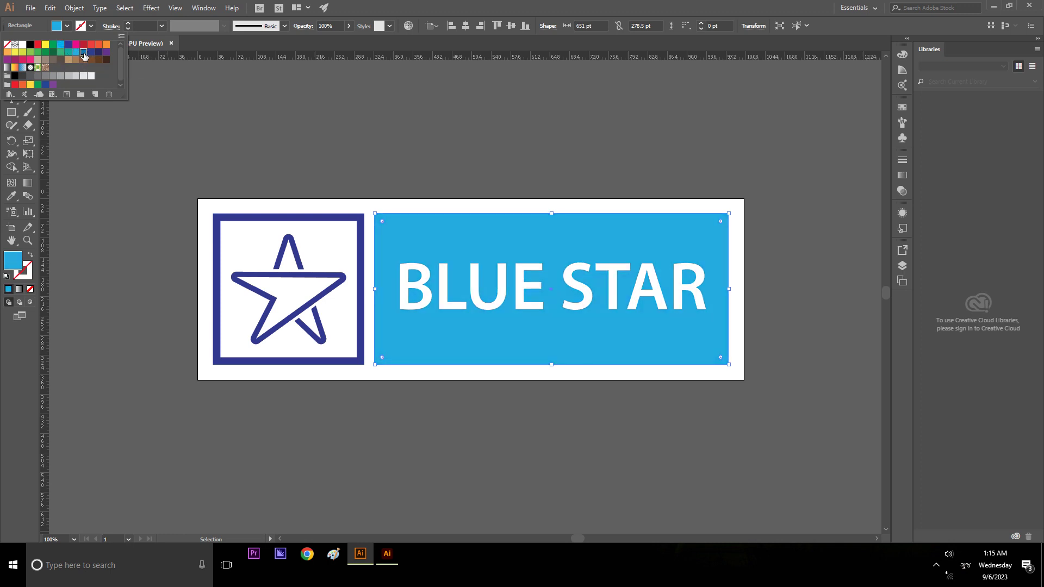
pyautogui.click(84, 55)
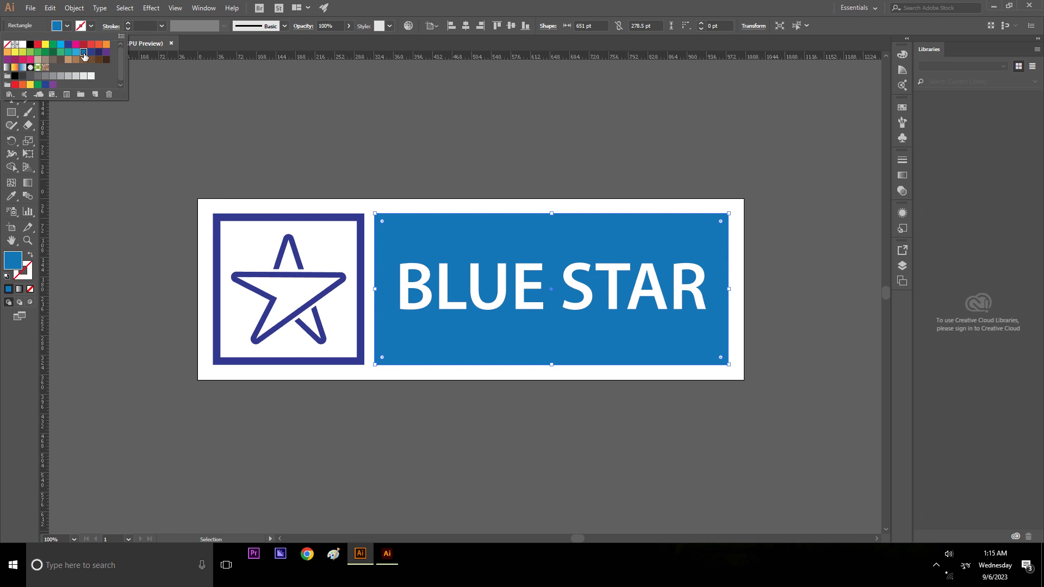
pyautogui.click(328, 129)
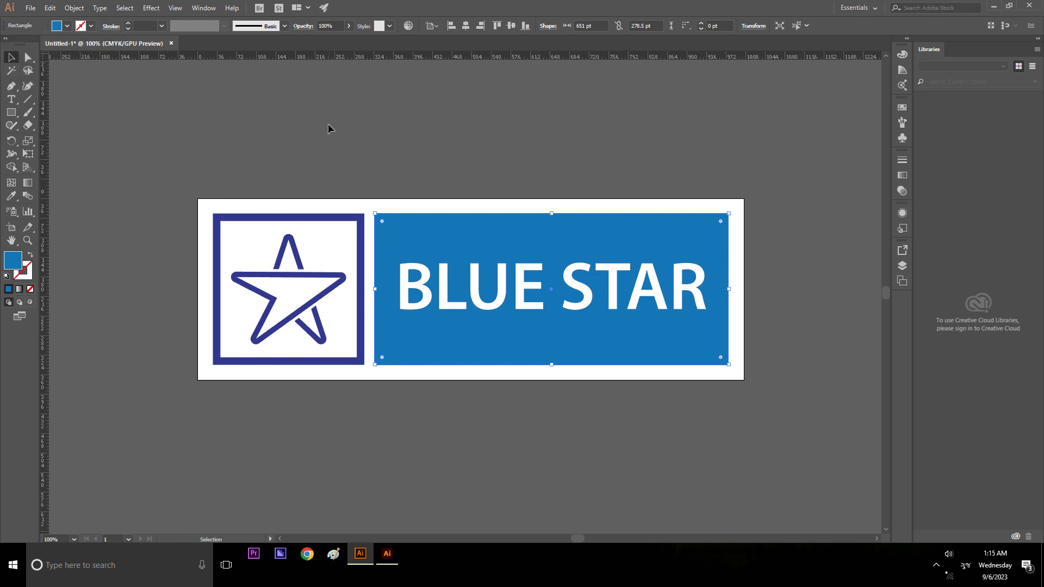
# - Set the banner fill's magenta to 60% for a C85 M60 Y0 K0 blue
pyautogui.doubleClick(11, 264)
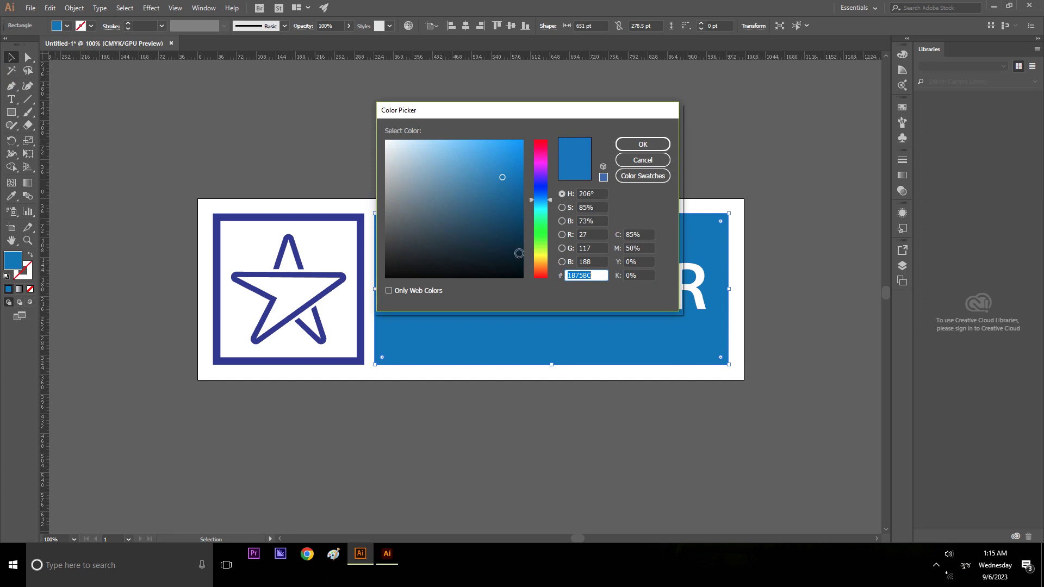
pyautogui.click(644, 246)
pyautogui.write('60')
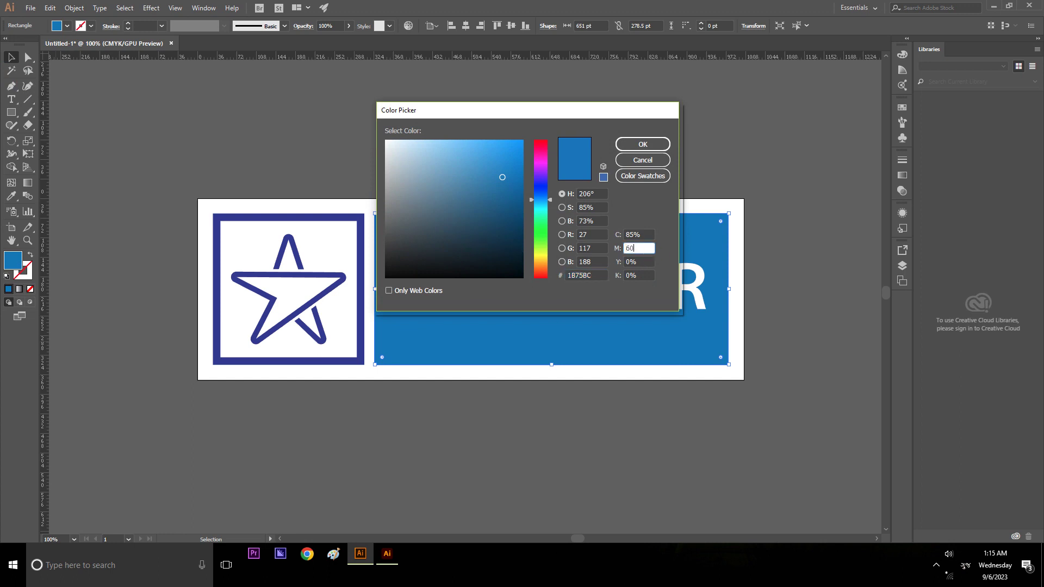
pyautogui.press('Tab')
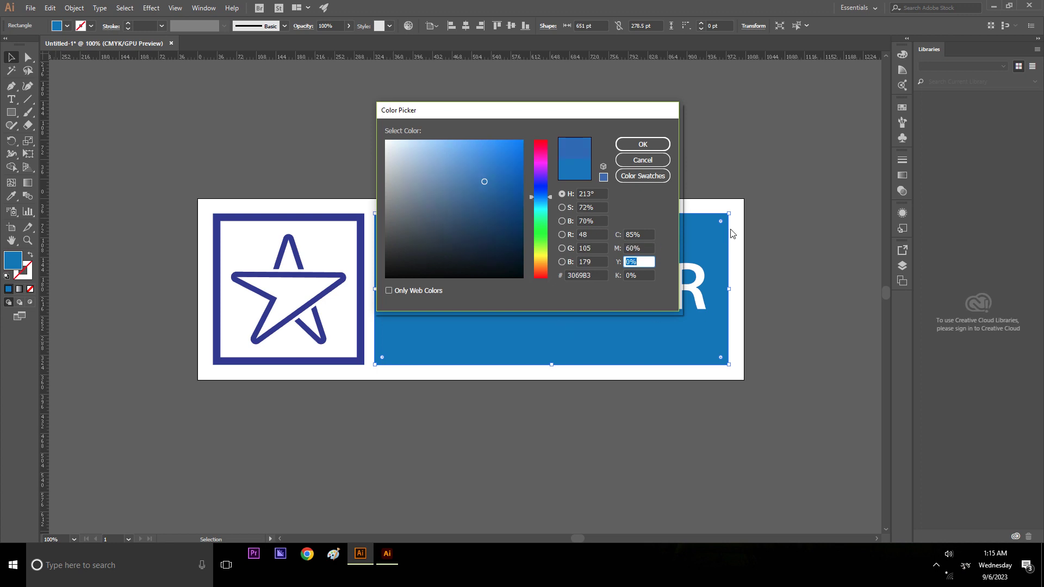
pyautogui.click(644, 147)
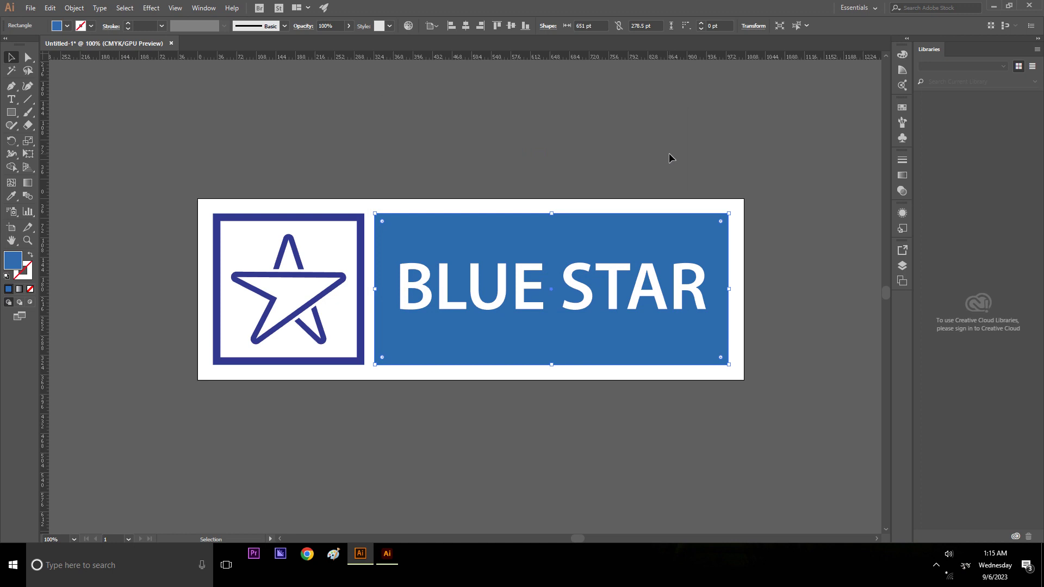
pyautogui.click(669, 153)
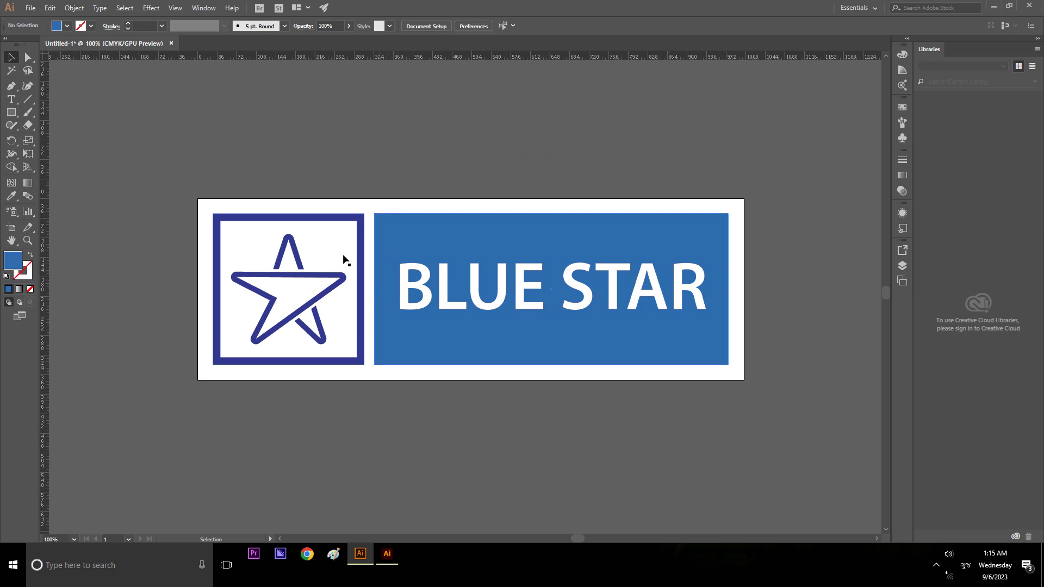
# - Sample the banner's blue onto the frame and star together, then undo it
pyautogui.moveTo(178, 186); pyautogui.dragTo(374, 407)
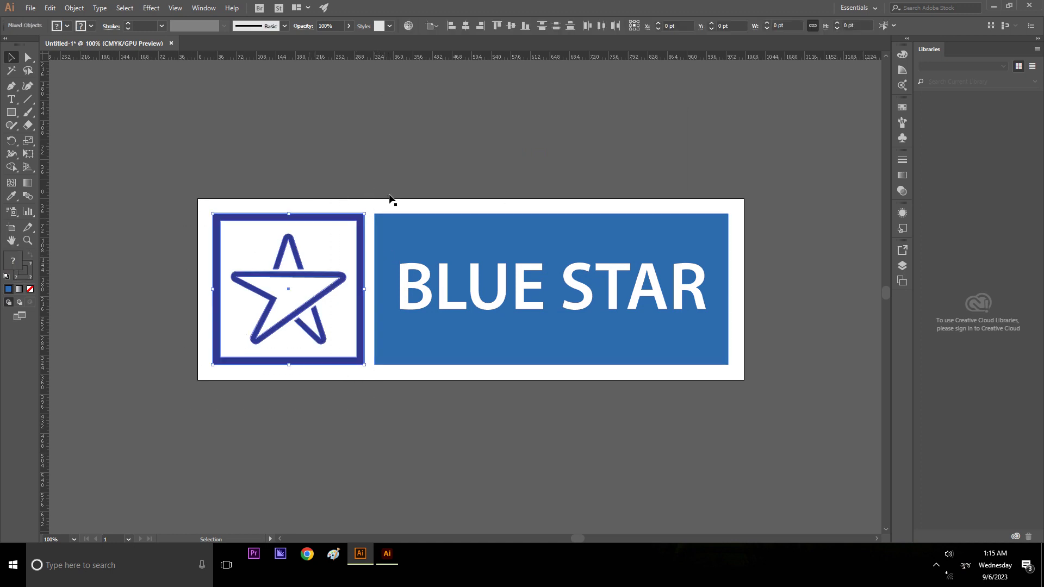
pyautogui.press('i')
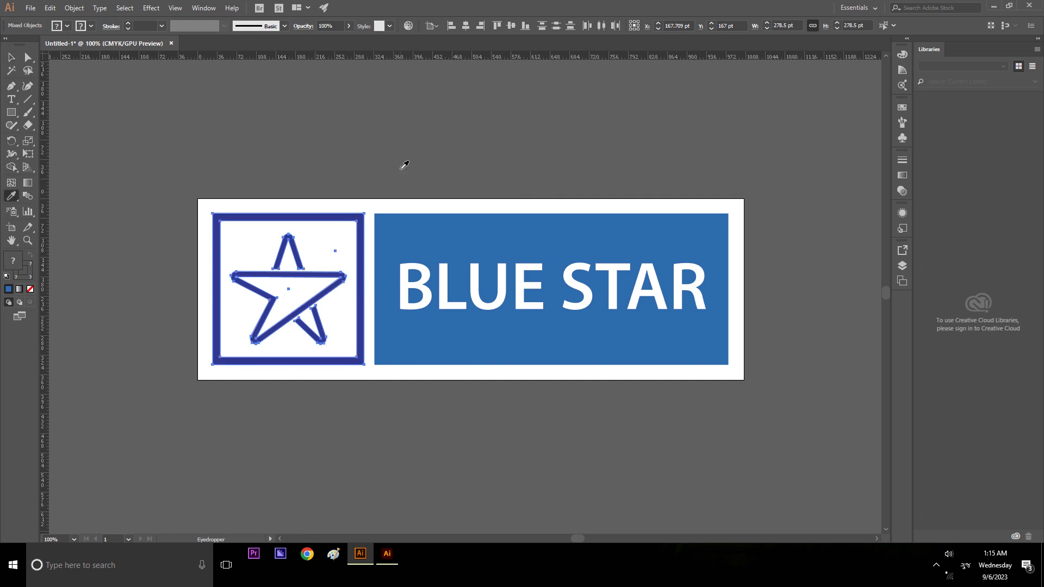
pyautogui.click(422, 229)
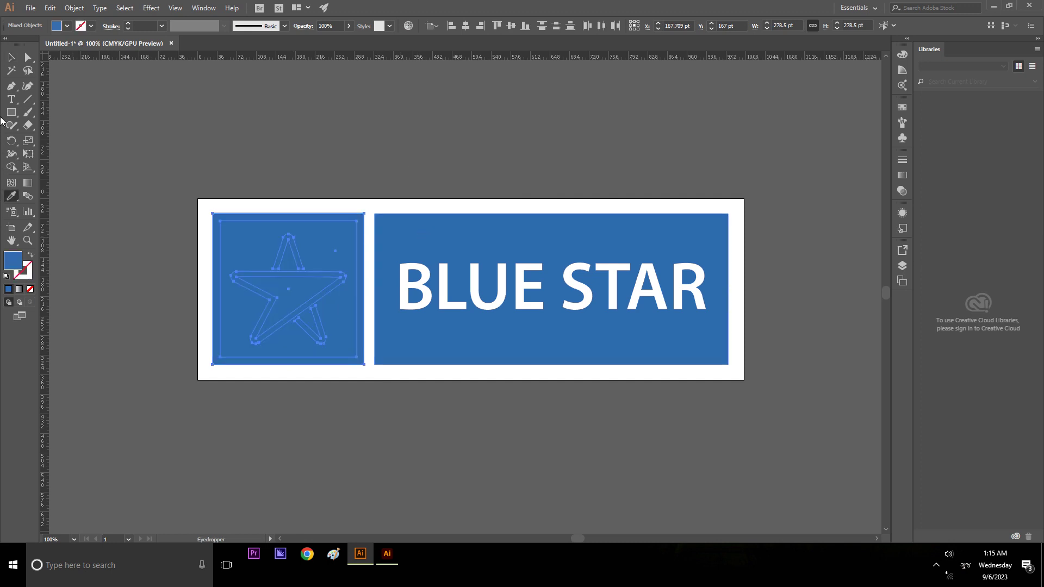
pyautogui.click(11, 58)
pyautogui.click(304, 136)
pyautogui.press('a')
pyautogui.hotkey('ctrl', 'z')
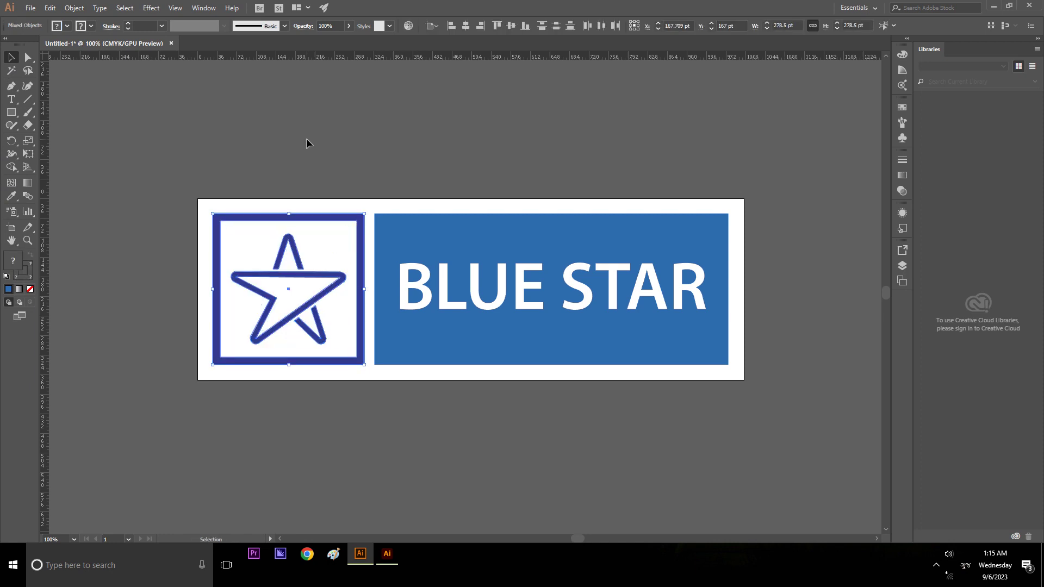
pyautogui.press('v')
# - Ungroup the square frame from the star and give the frame the banner's blue
pyautogui.click(311, 217)
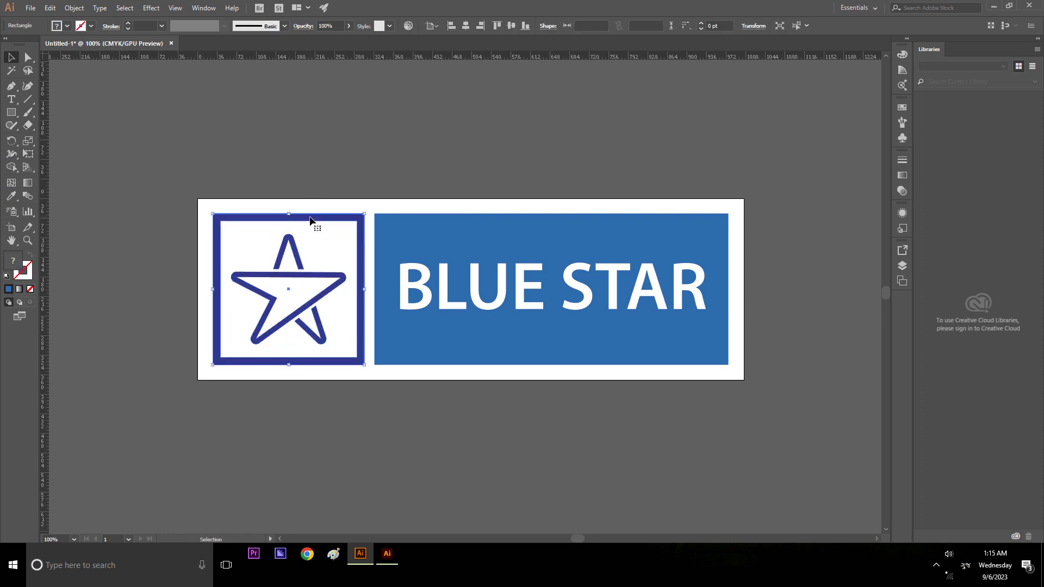
pyautogui.rightClick(310, 216)
pyautogui.click(335, 296)
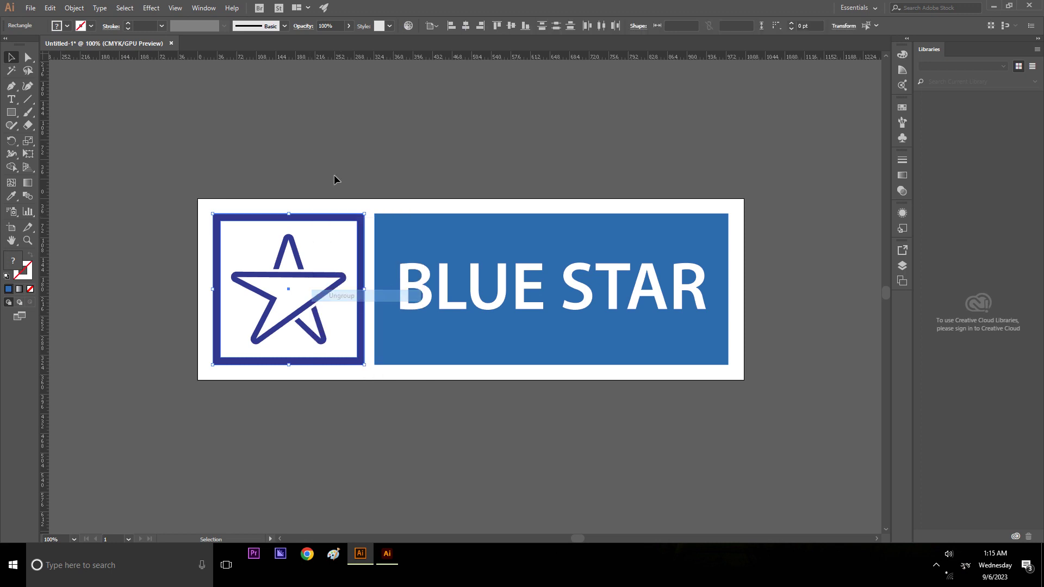
pyautogui.click(343, 217)
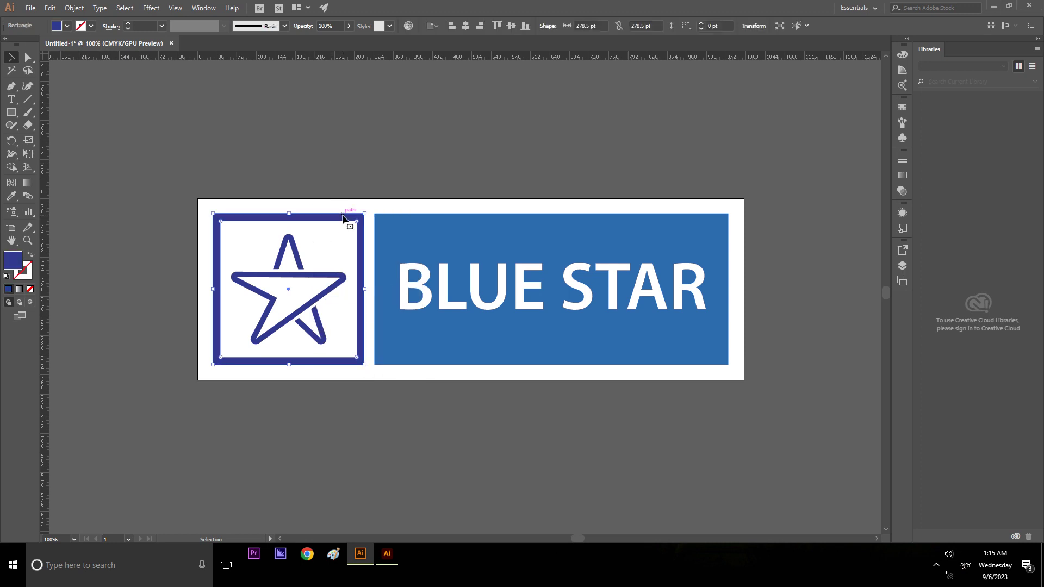
pyautogui.press('Delete')
pyautogui.press('a')
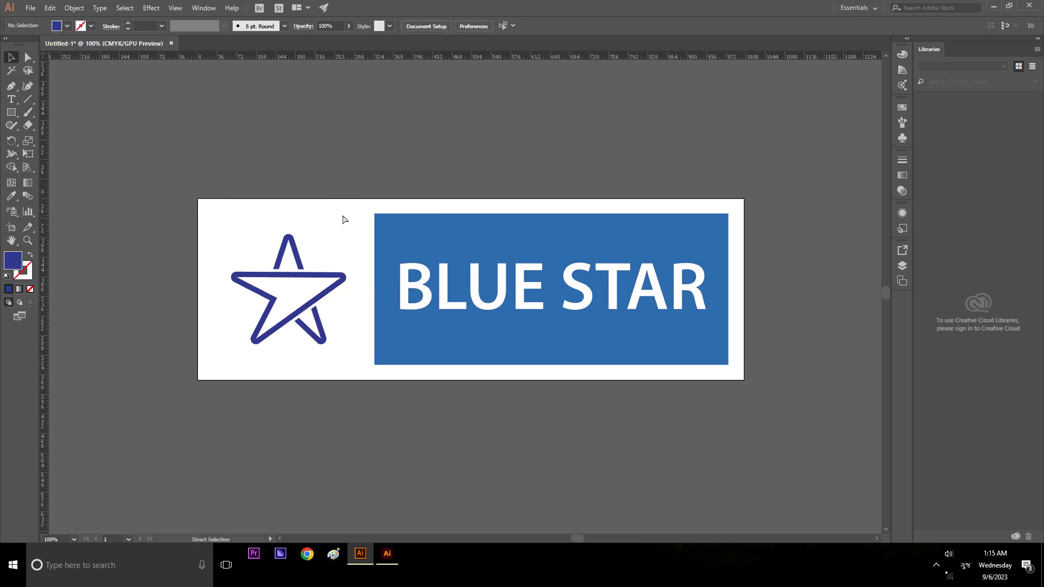
pyautogui.hotkey('ctrl', 'z')
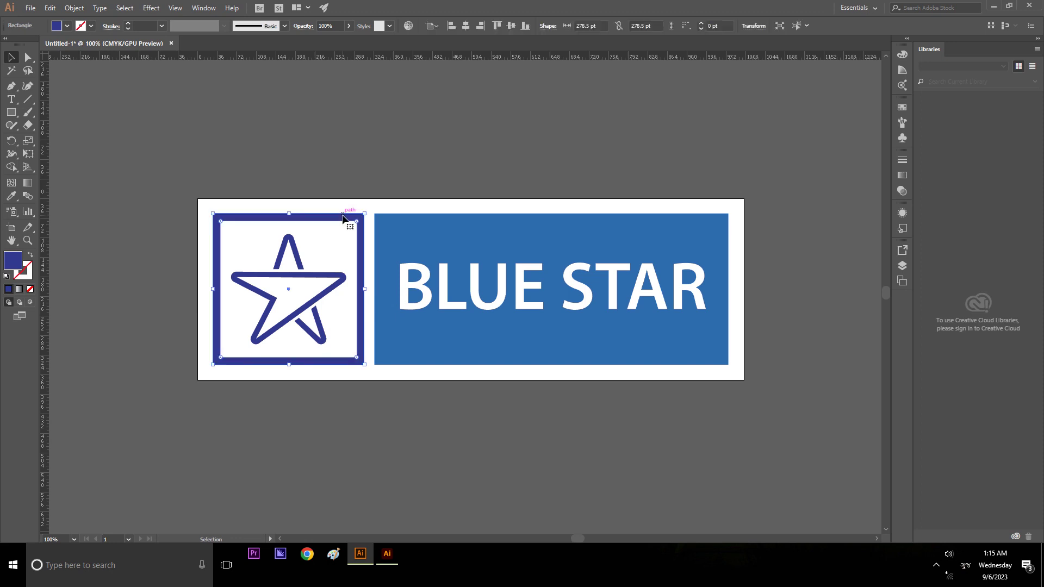
pyautogui.press('i')
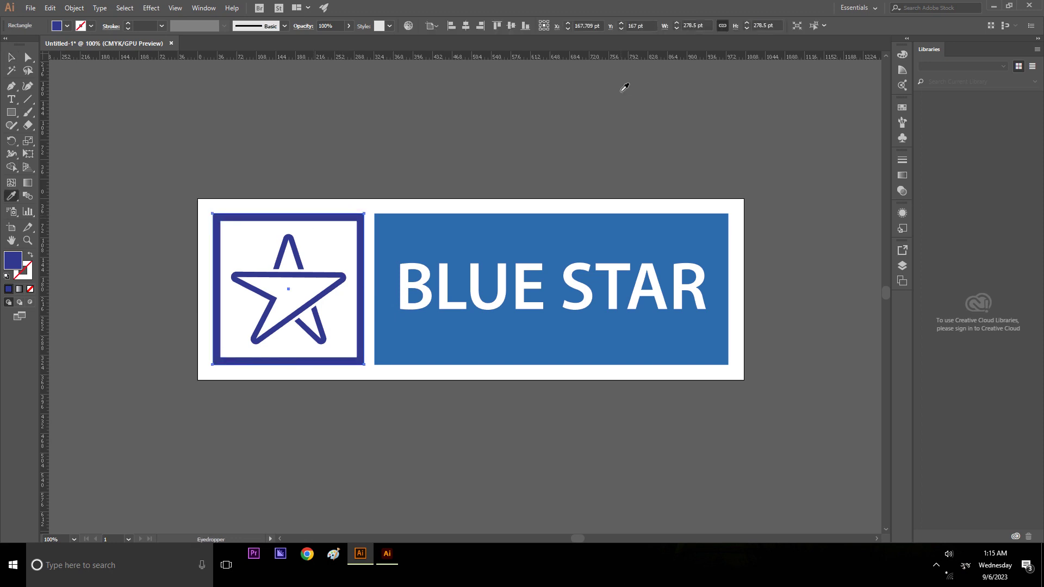
pyautogui.click(550, 217)
pyautogui.press('v')
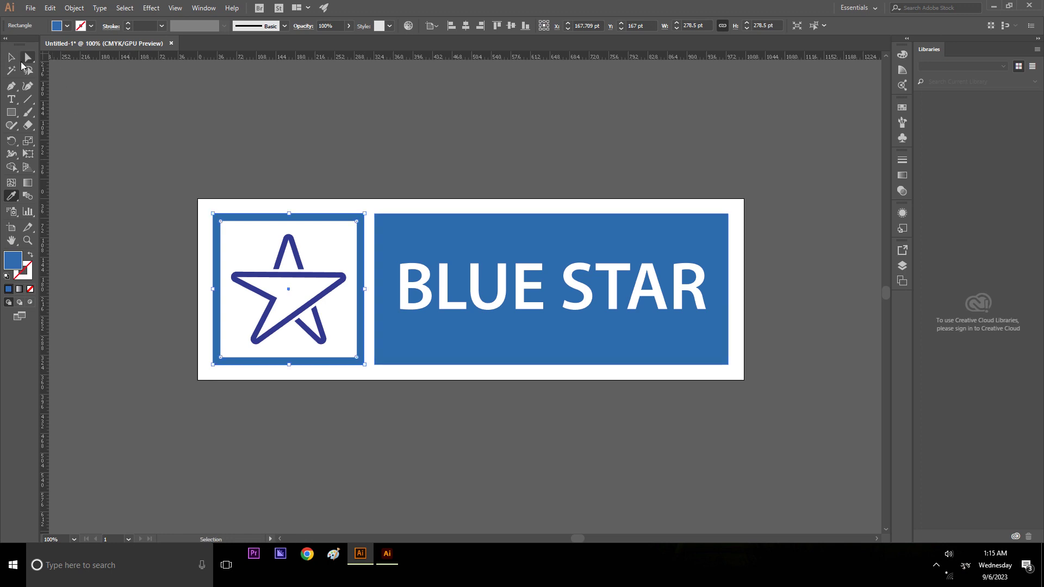
pyautogui.click(266, 119)
# - Ungroup the star and colour its top triangle piece the banner's blue
pyautogui.click(296, 252)
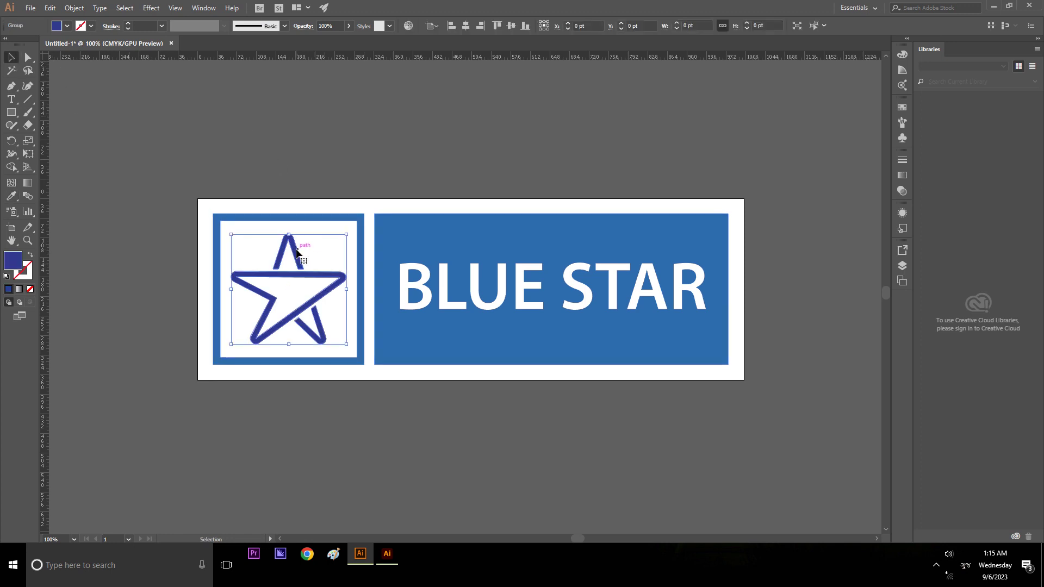
pyautogui.rightClick(297, 252)
pyautogui.click(335, 329)
pyautogui.click(317, 163)
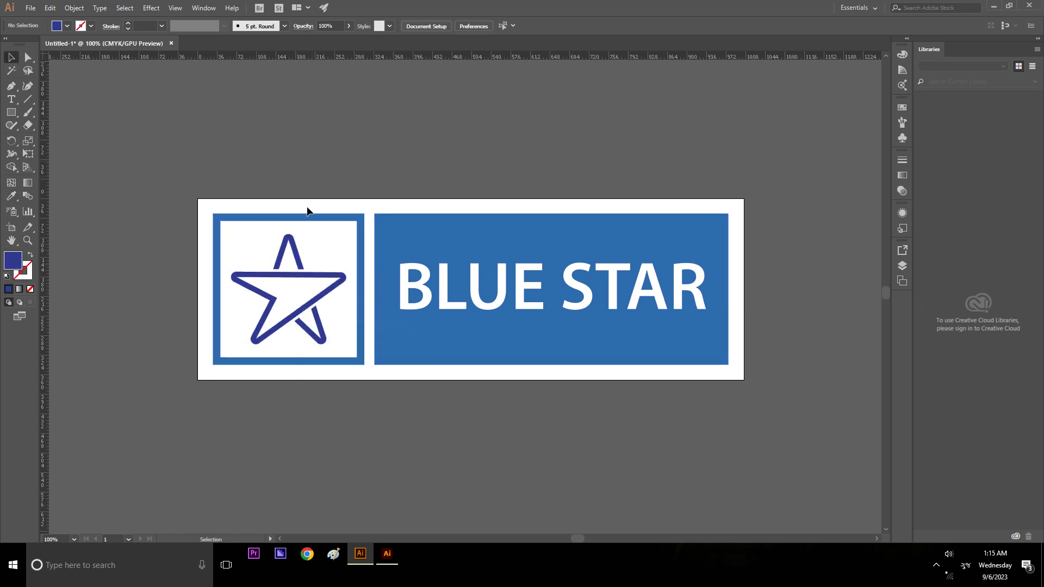
pyautogui.click(296, 258)
pyautogui.press('i')
pyautogui.click(444, 233)
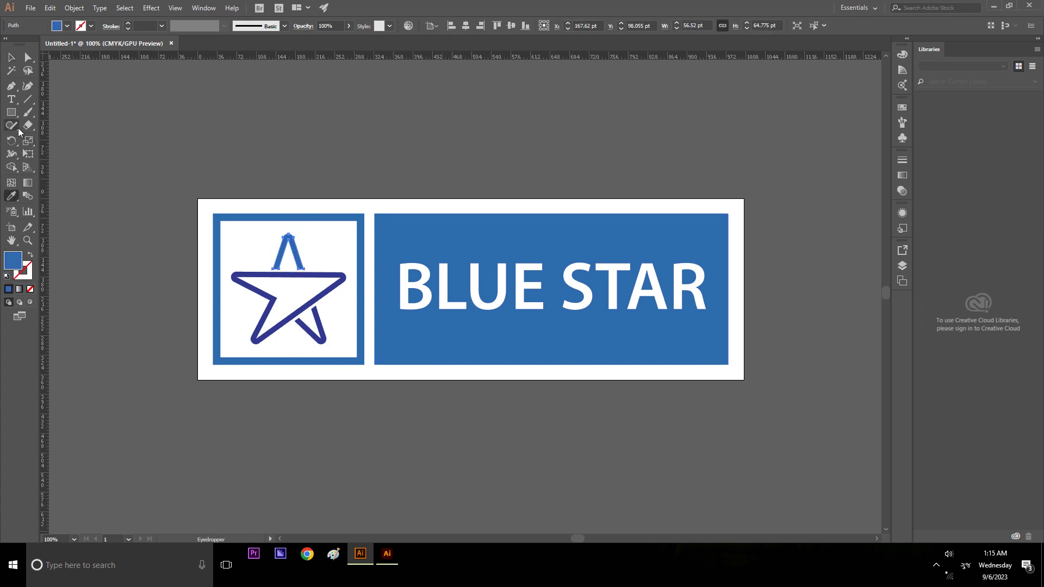
pyautogui.click(10, 57)
pyautogui.click(255, 250)
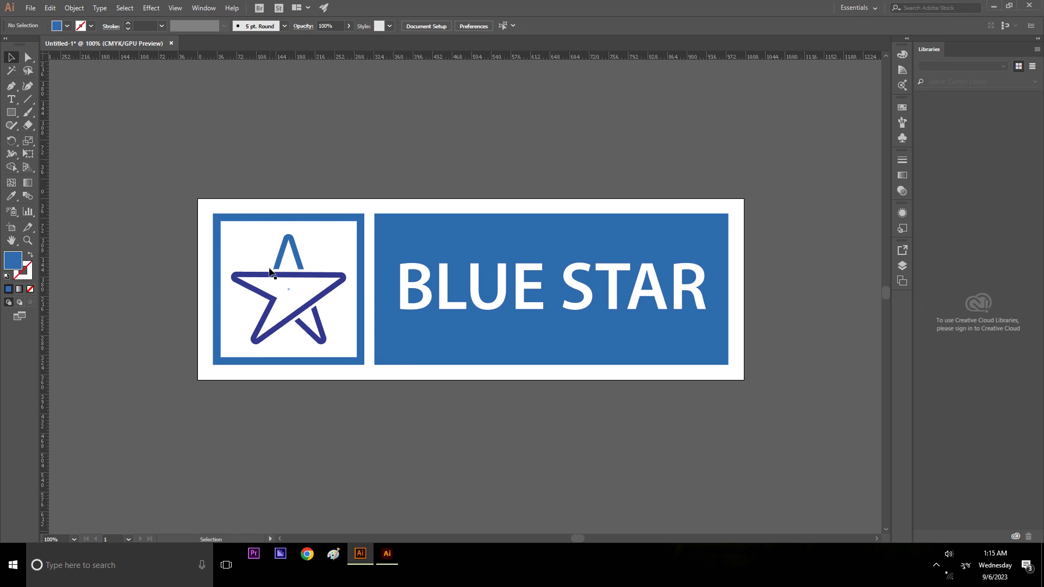
# - Colour the lower star outline and the lower-right star piece the banner's blue
pyautogui.click(270, 275)
pyautogui.press('i')
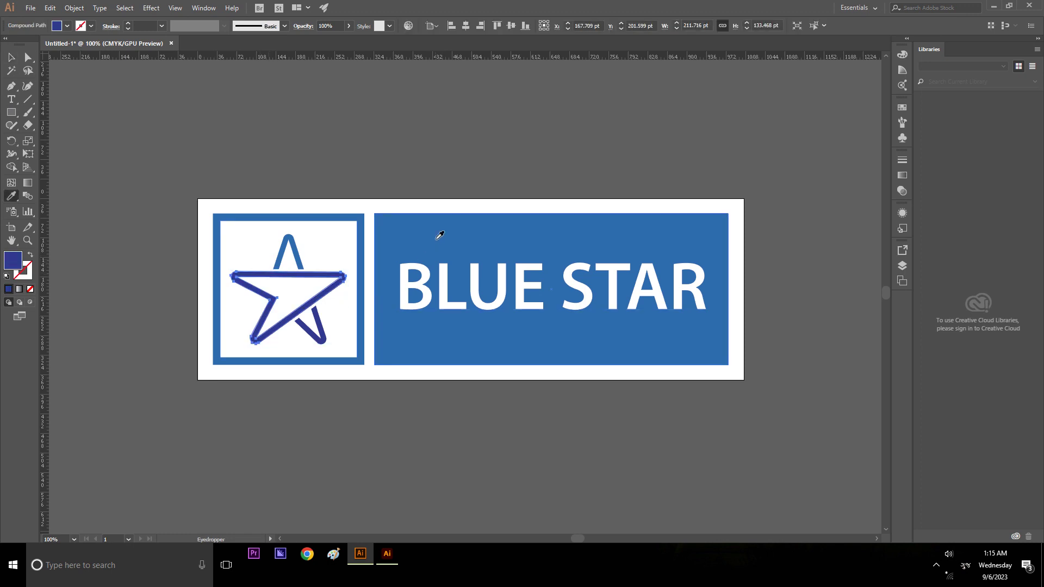
pyautogui.click(438, 232)
pyautogui.click(11, 57)
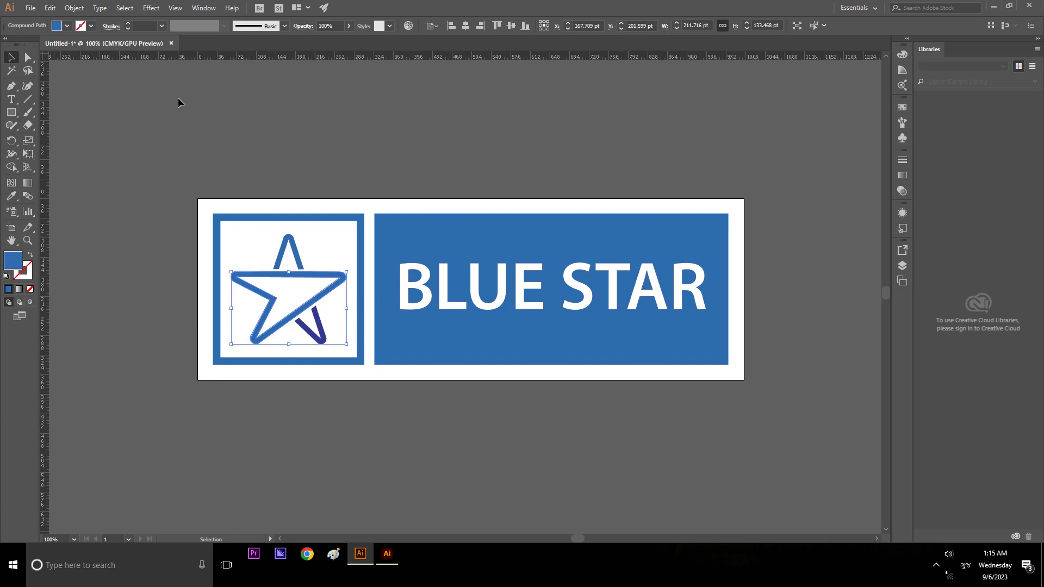
pyautogui.click(178, 98)
pyautogui.click(298, 324)
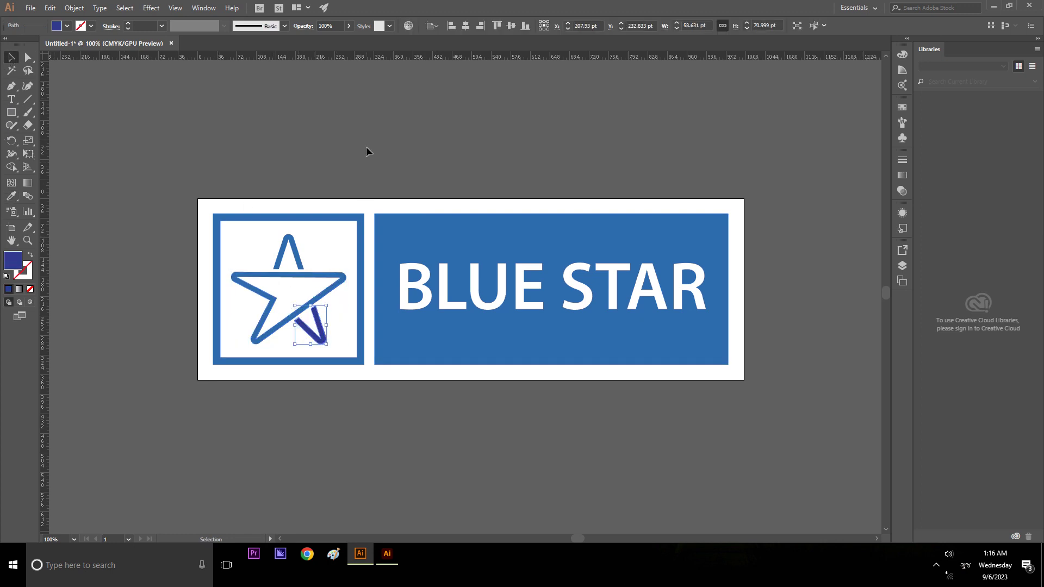
pyautogui.press('i')
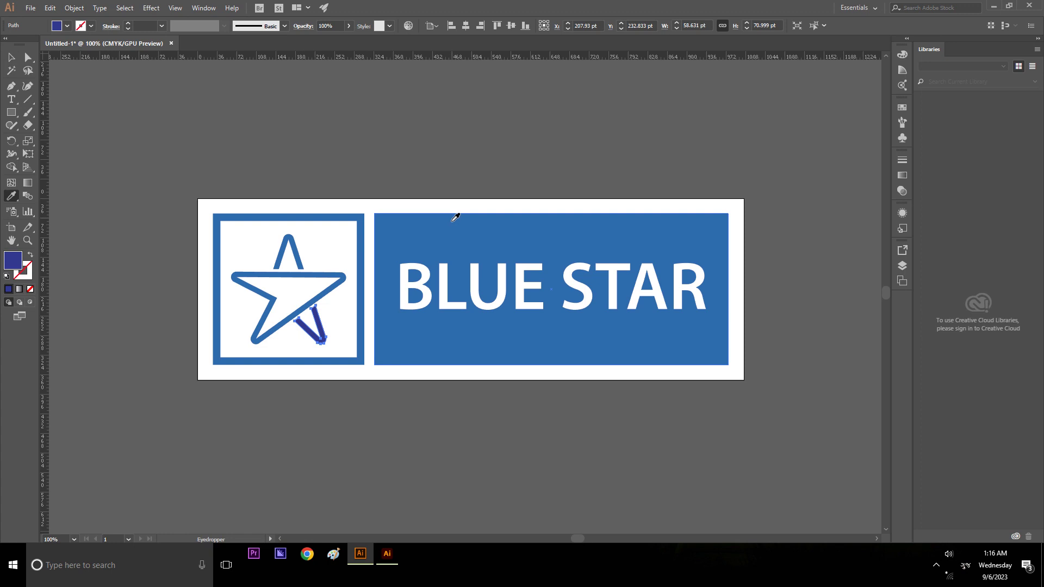
pyautogui.click(454, 215)
pyautogui.click(10, 58)
pyautogui.click(123, 104)
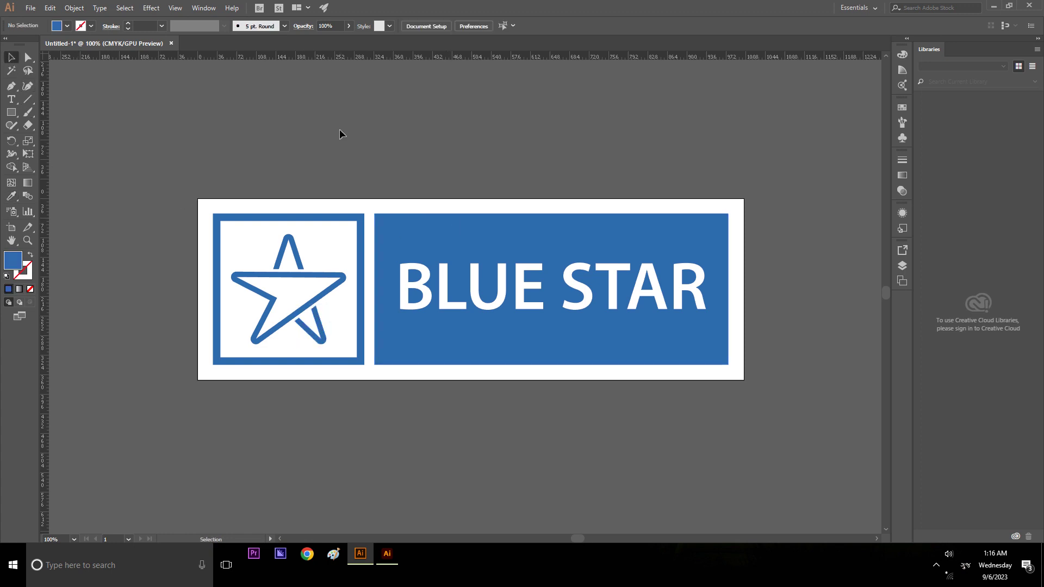